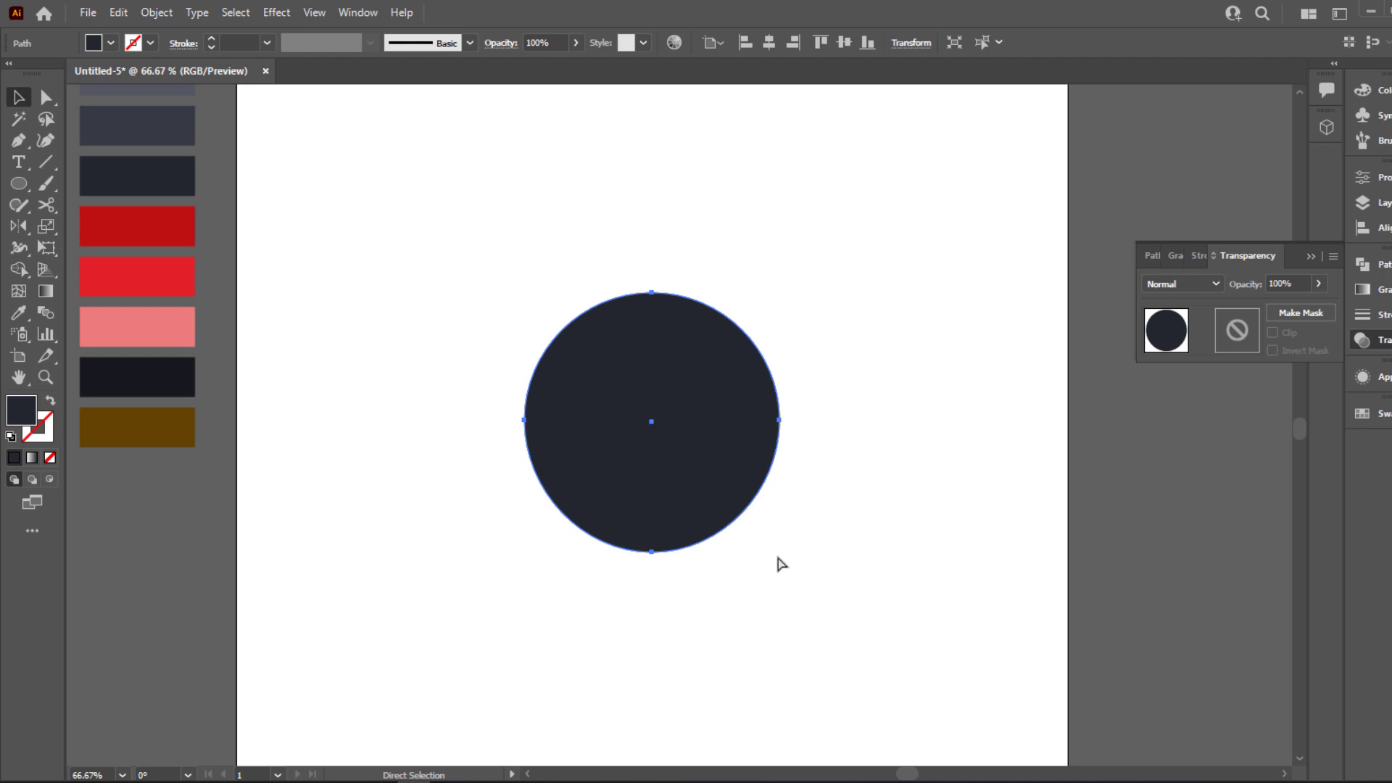
# Create a smaller centred copy of the dark circle, fill it with the medium slate-grey swatch and align it with the larger circle's top edge
pyautogui.press('v')
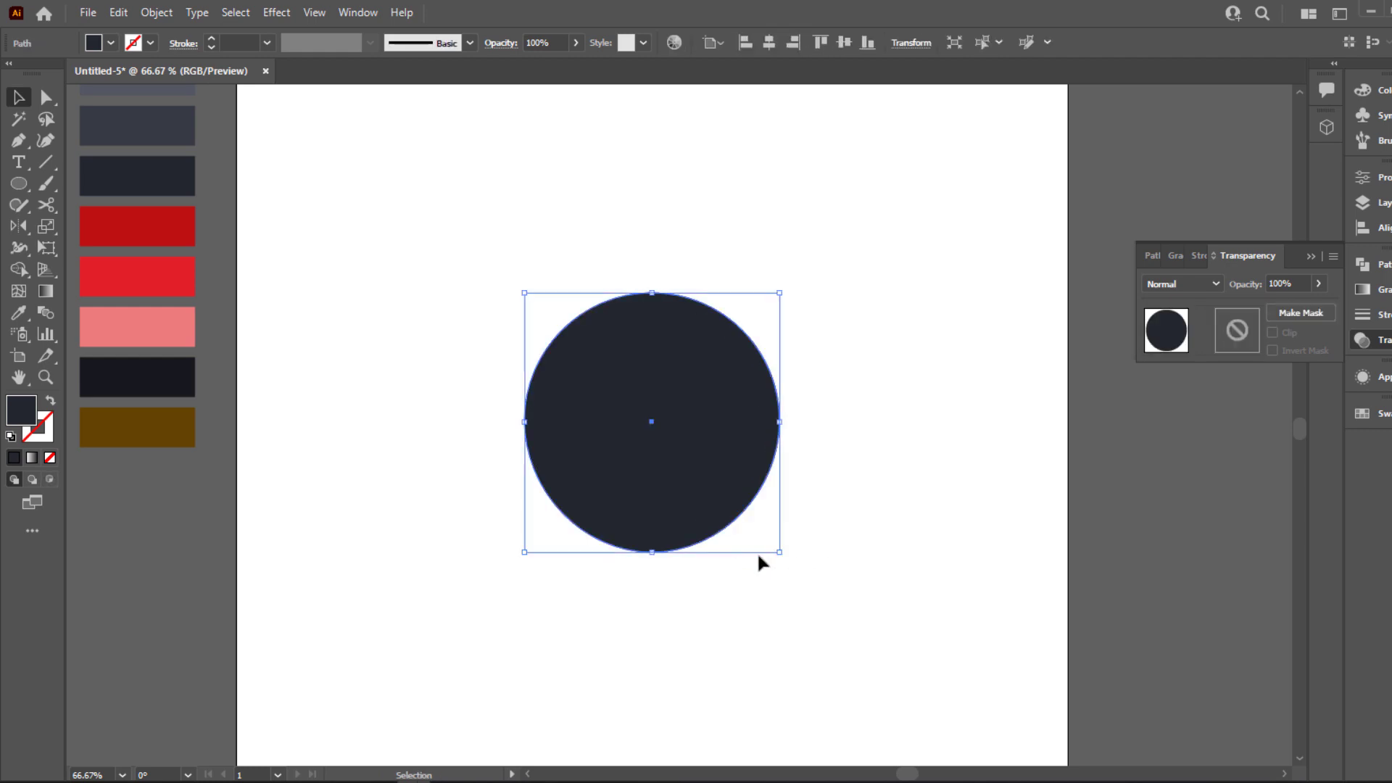
pyautogui.moveTo(780, 553); pyautogui.dragTo(755, 541)
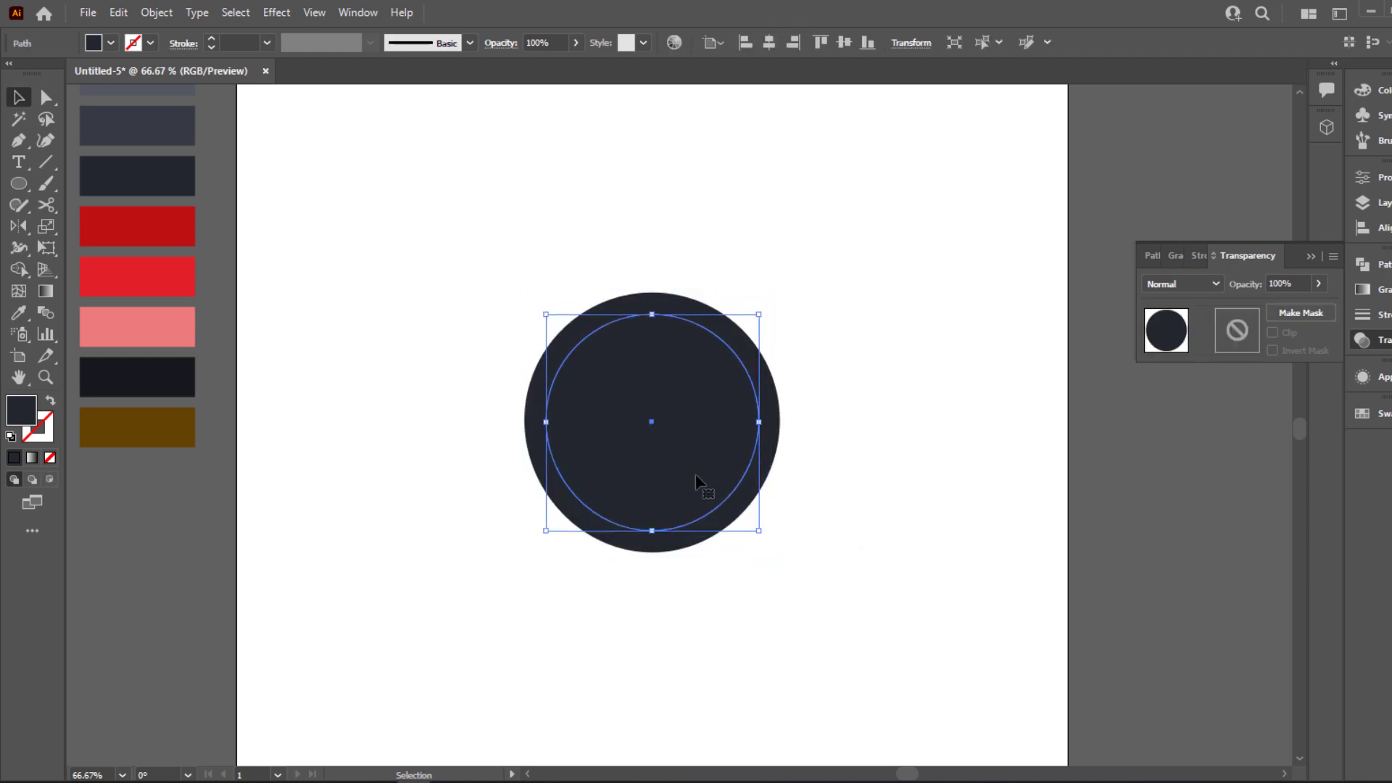
pyautogui.moveTo(698, 481)
pyautogui.mouseDown()
pyautogui.moveTo(707, 460)
pyautogui.moveTo(694, 470)
pyautogui.mouseUp()
pyautogui.click(162, 116)
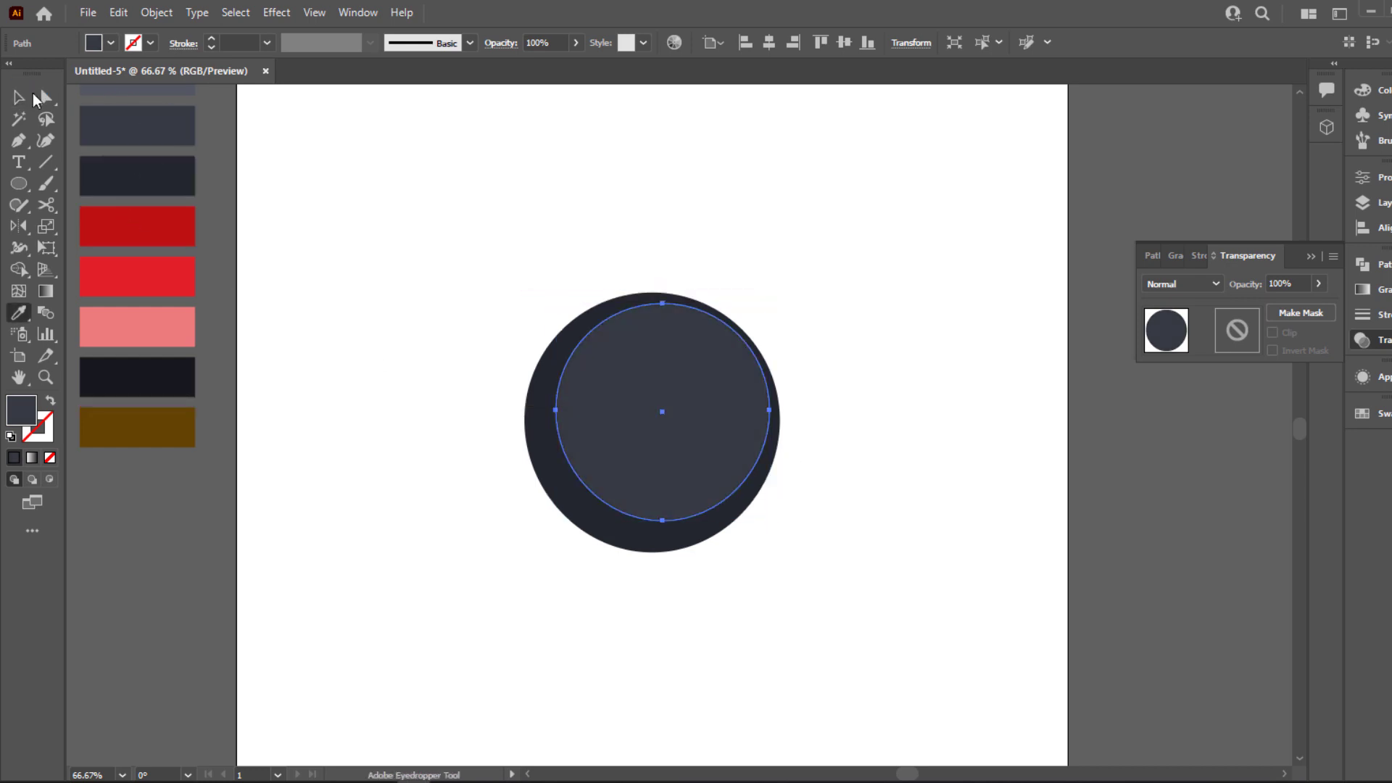
pyautogui.moveTo(634, 386); pyautogui.dragTo(622, 375)
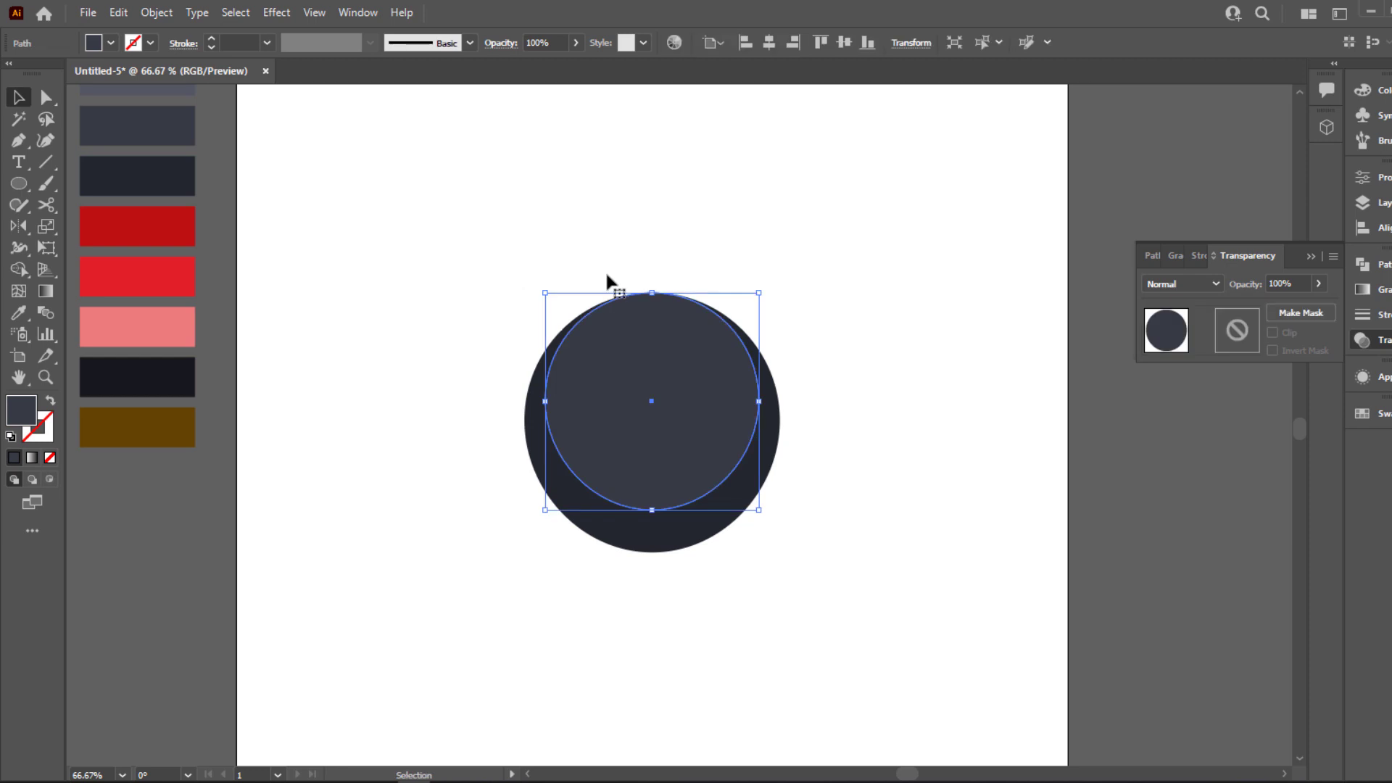
# Stretch the inner circle slightly downward by moving only its bottom anchor point
pyautogui.click(46, 97)
pyautogui.moveTo(653, 510); pyautogui.dragTo(655, 519)
pyautogui.click(397, 410)
pyautogui.scroll(1, 391, 411)
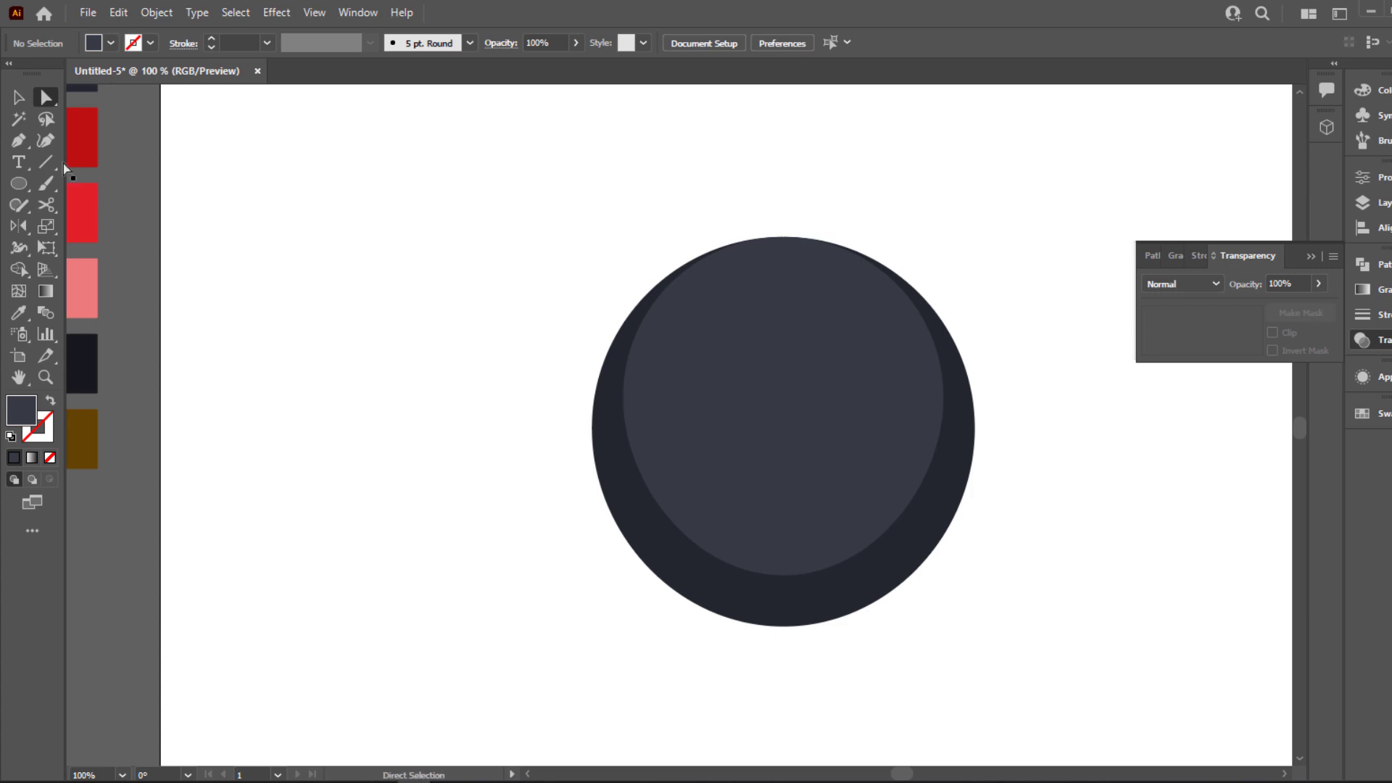
# Add a smaller copy of the inner ellipse, align it with the top edge and fill it with the lightest slate-grey swatch
pyautogui.moveTo(634, 411); pyautogui.dragTo(758, 576)
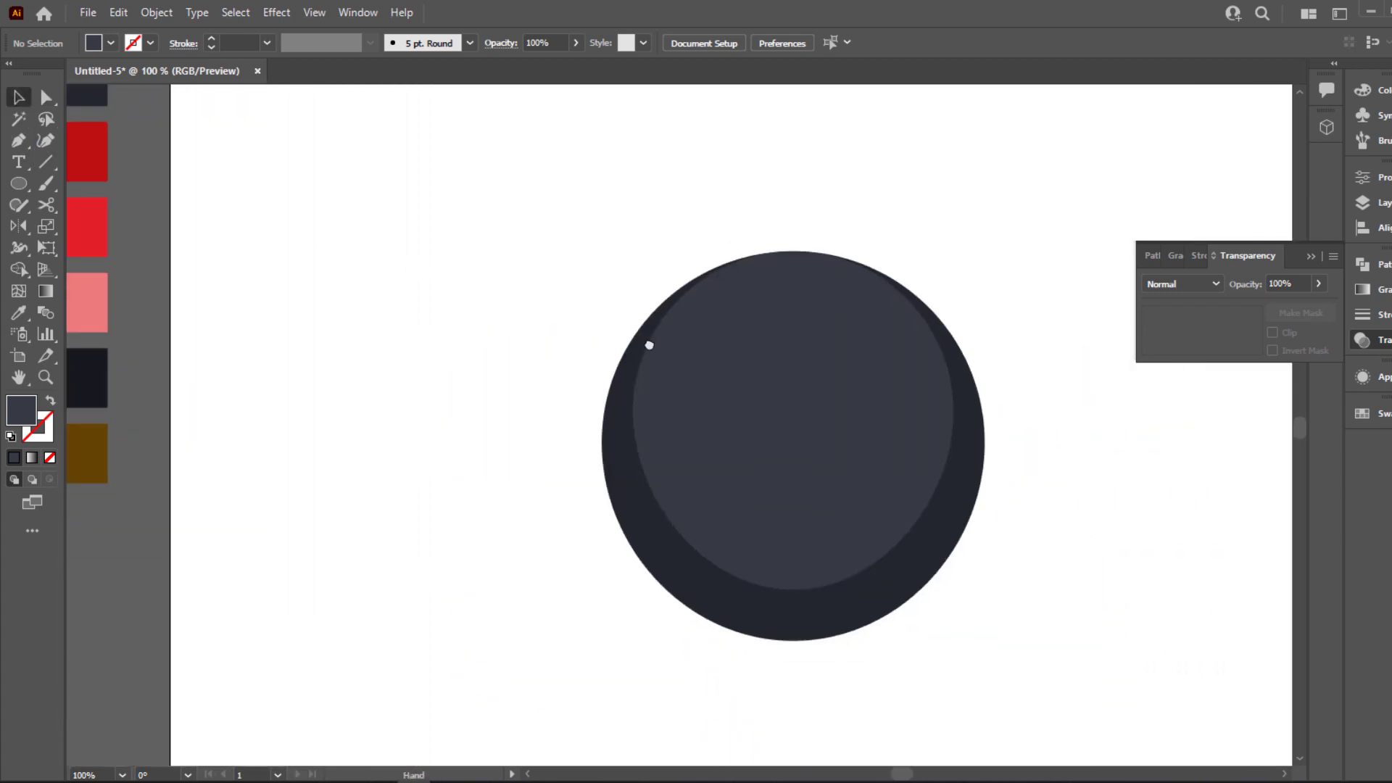
pyautogui.click(735, 429)
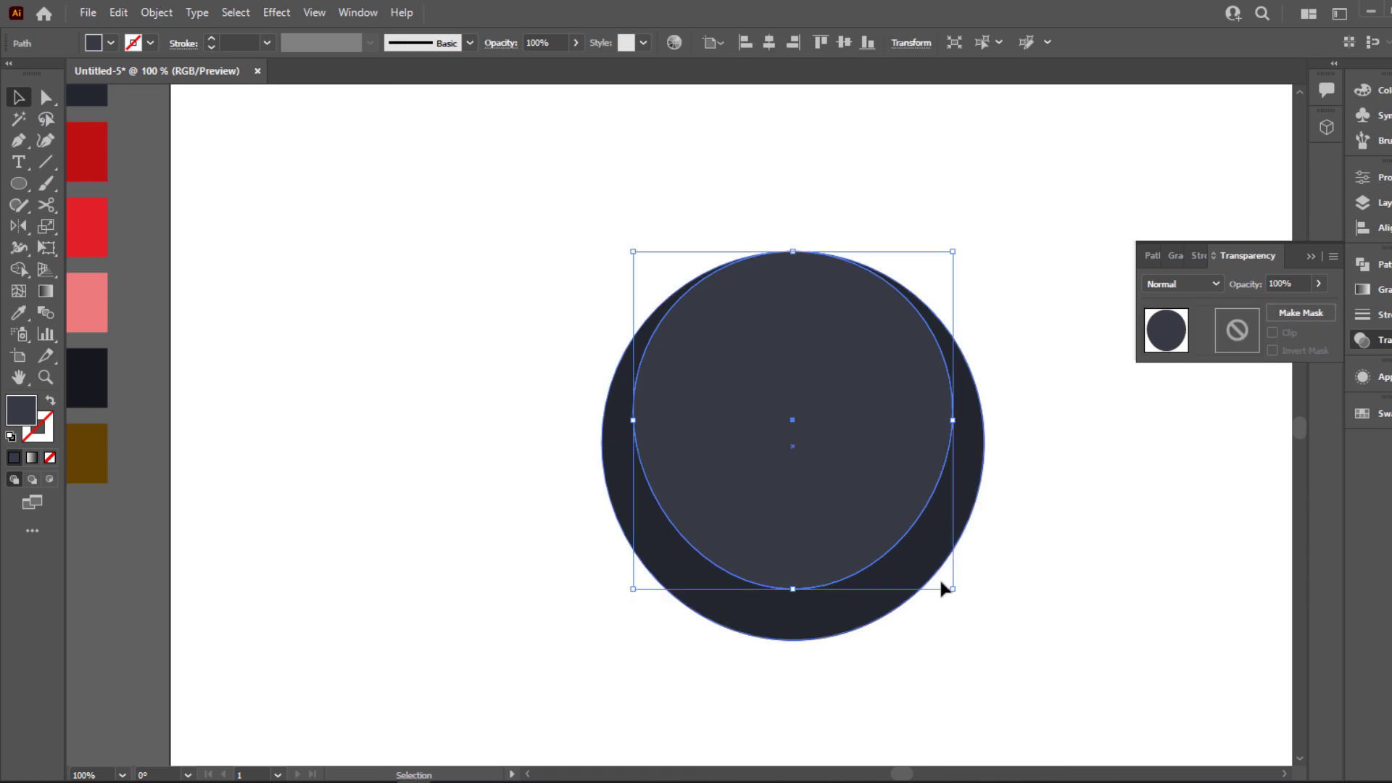
pyautogui.moveTo(953, 591); pyautogui.dragTo(926, 562)
pyautogui.moveTo(807, 427); pyautogui.dragTo(807, 401)
pyautogui.scroll(-1, 655, 407)
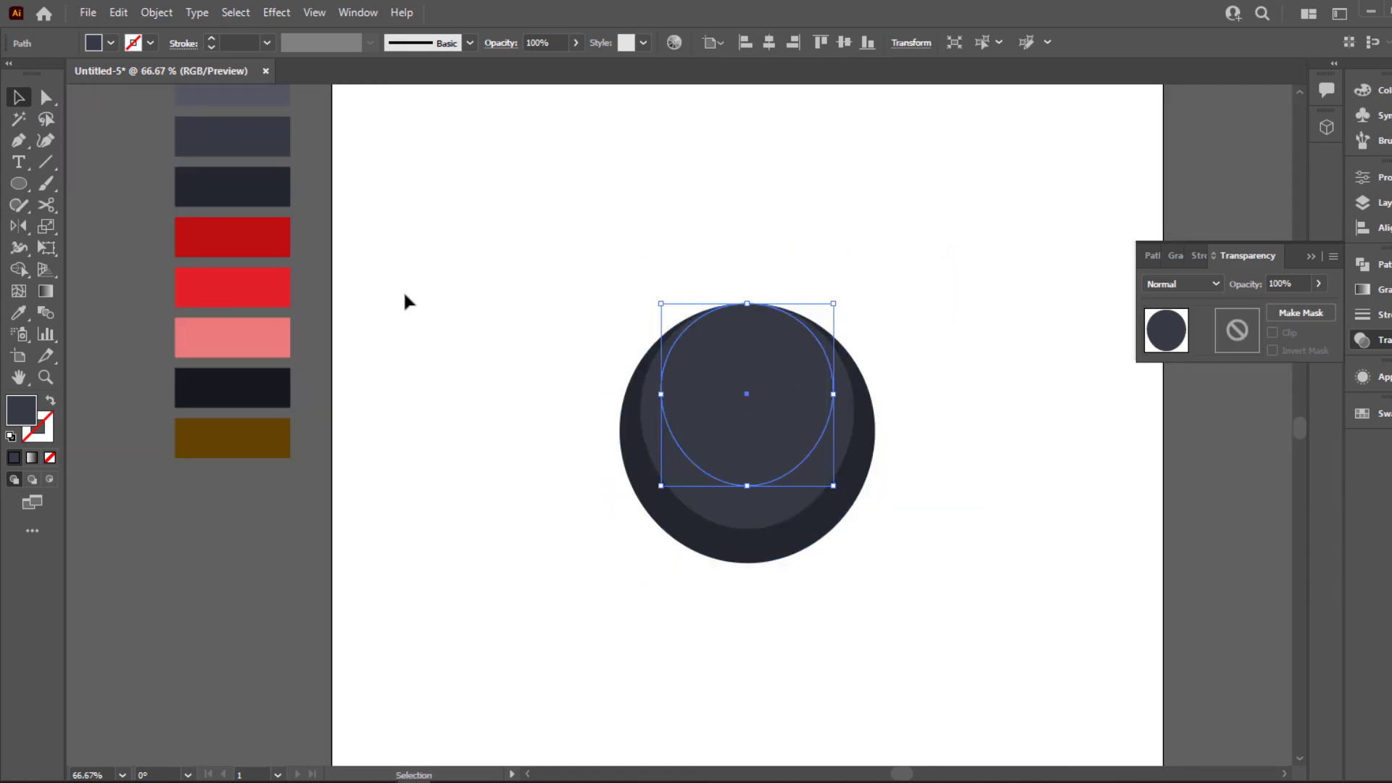
pyautogui.scroll(1, 248, 168)
pyautogui.click(234, 113)
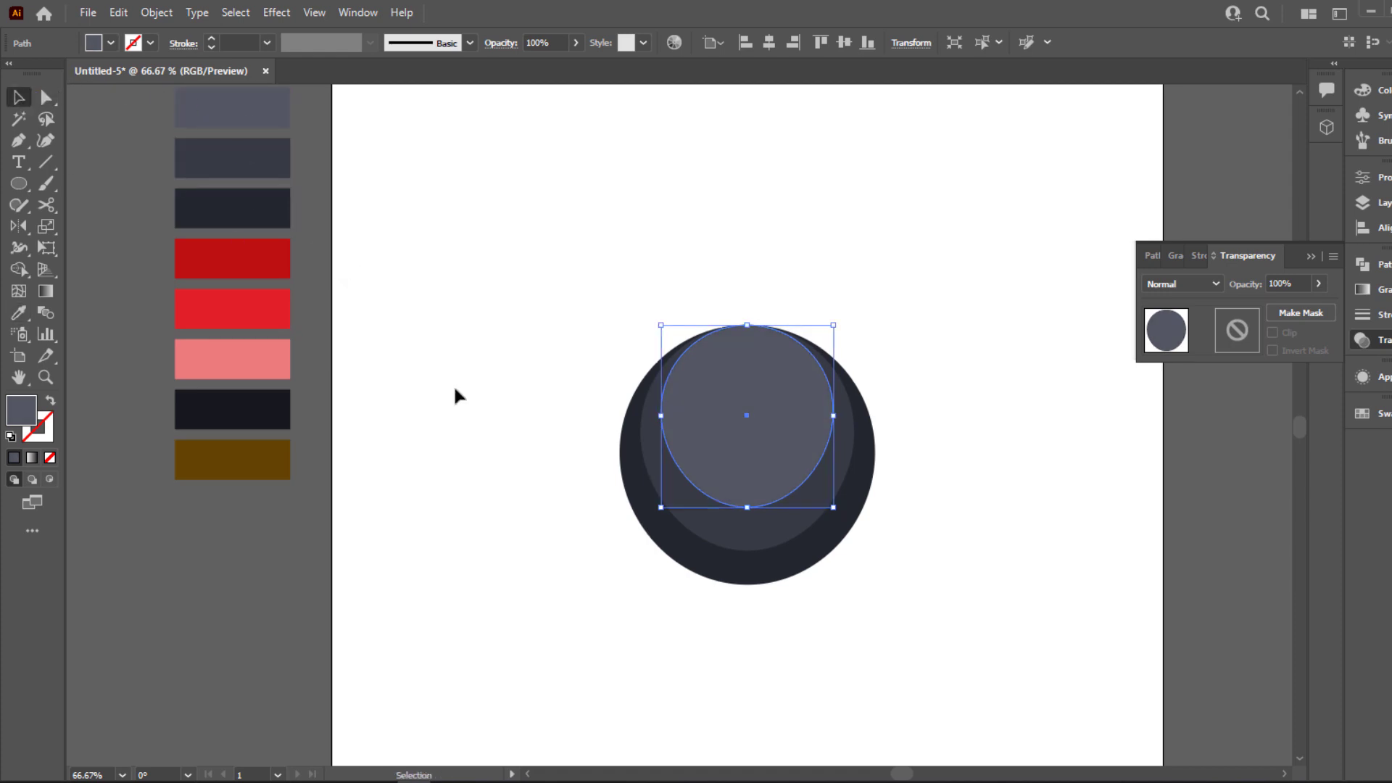
pyautogui.click(497, 435)
# Draw a closed, curved sliver with the Pen tool along the bottom edge of the medium grey ellipse, tapering up to the right
pyautogui.scroll(3, 498, 435)
pyautogui.moveTo(718, 477); pyautogui.dragTo(239, 391)
pyautogui.scroll(-1, 512, 435)
pyautogui.press('p')
pyautogui.click(625, 608)
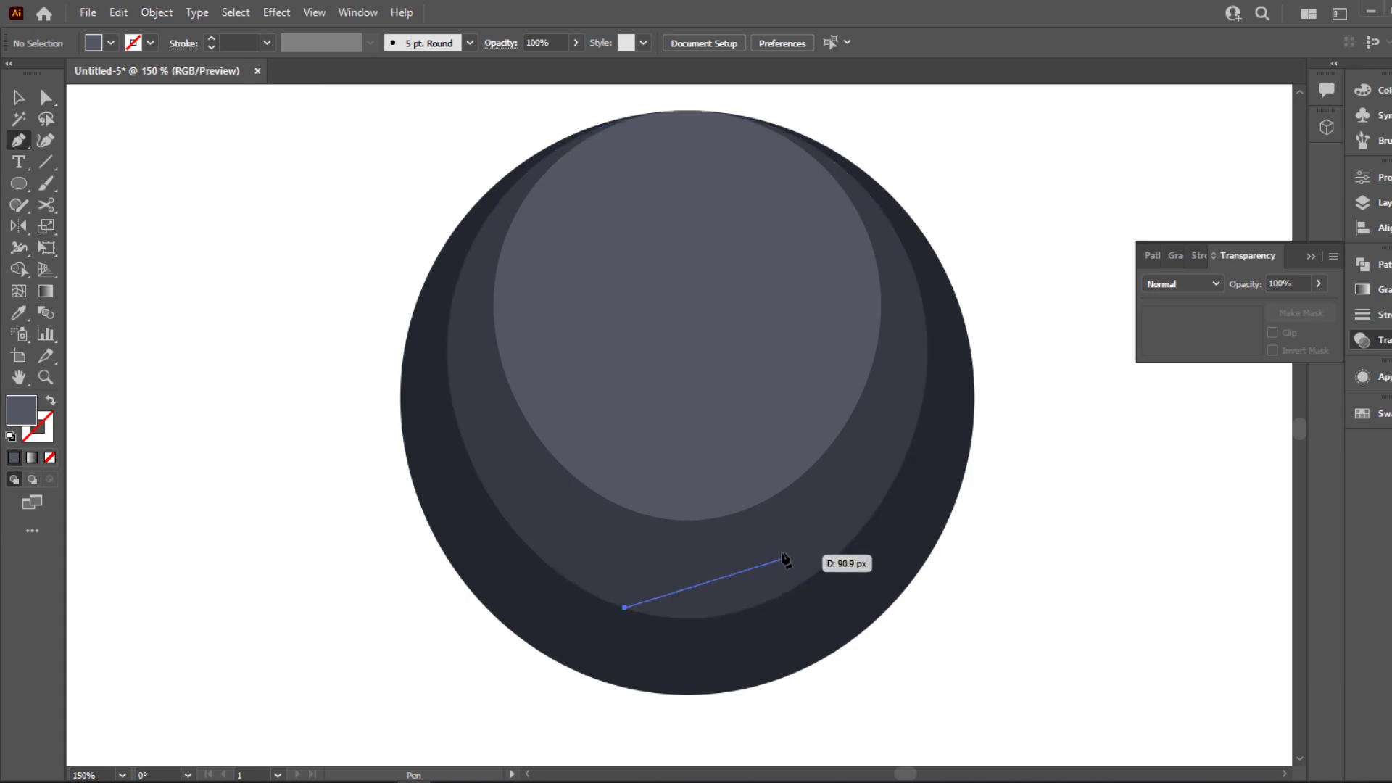
pyautogui.moveTo(782, 553); pyautogui.dragTo(821, 496)
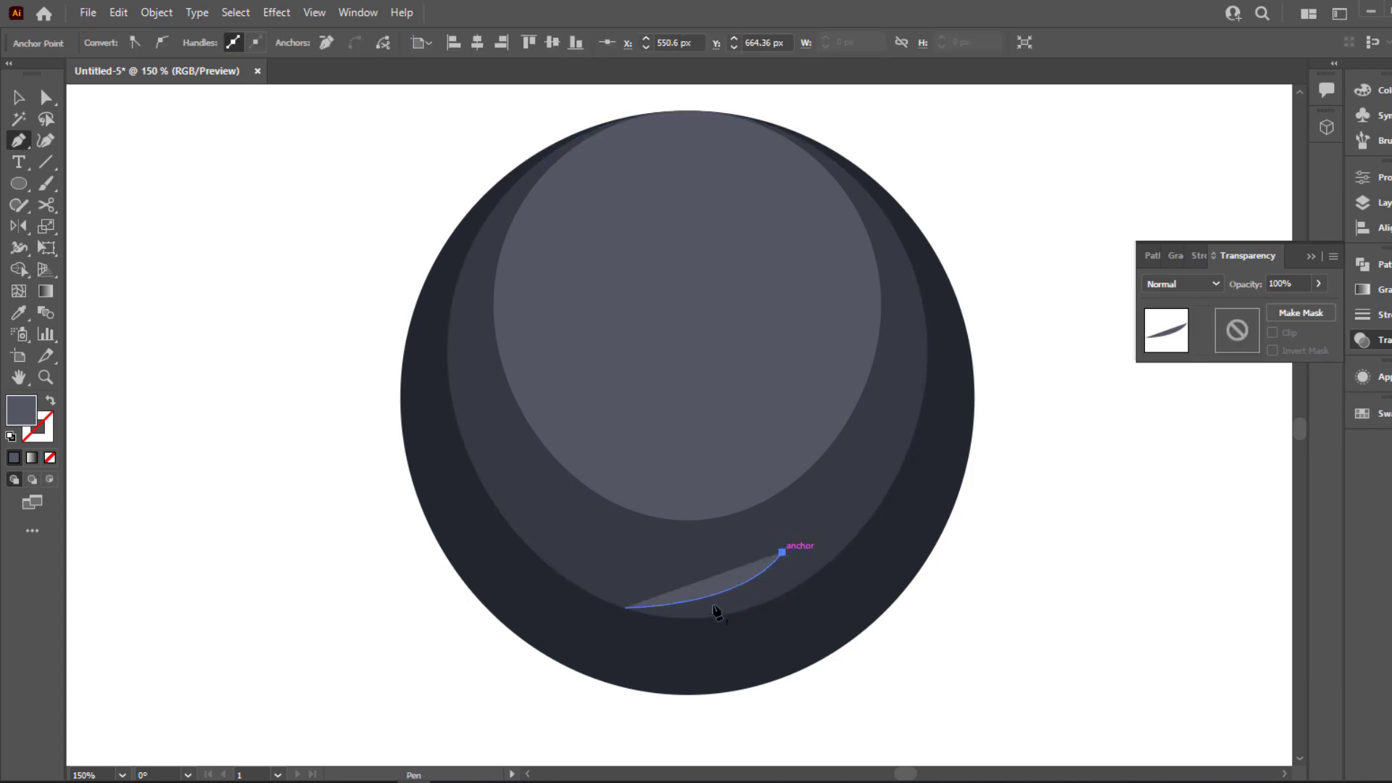
pyautogui.moveTo(716, 613); pyautogui.dragTo(630, 637)
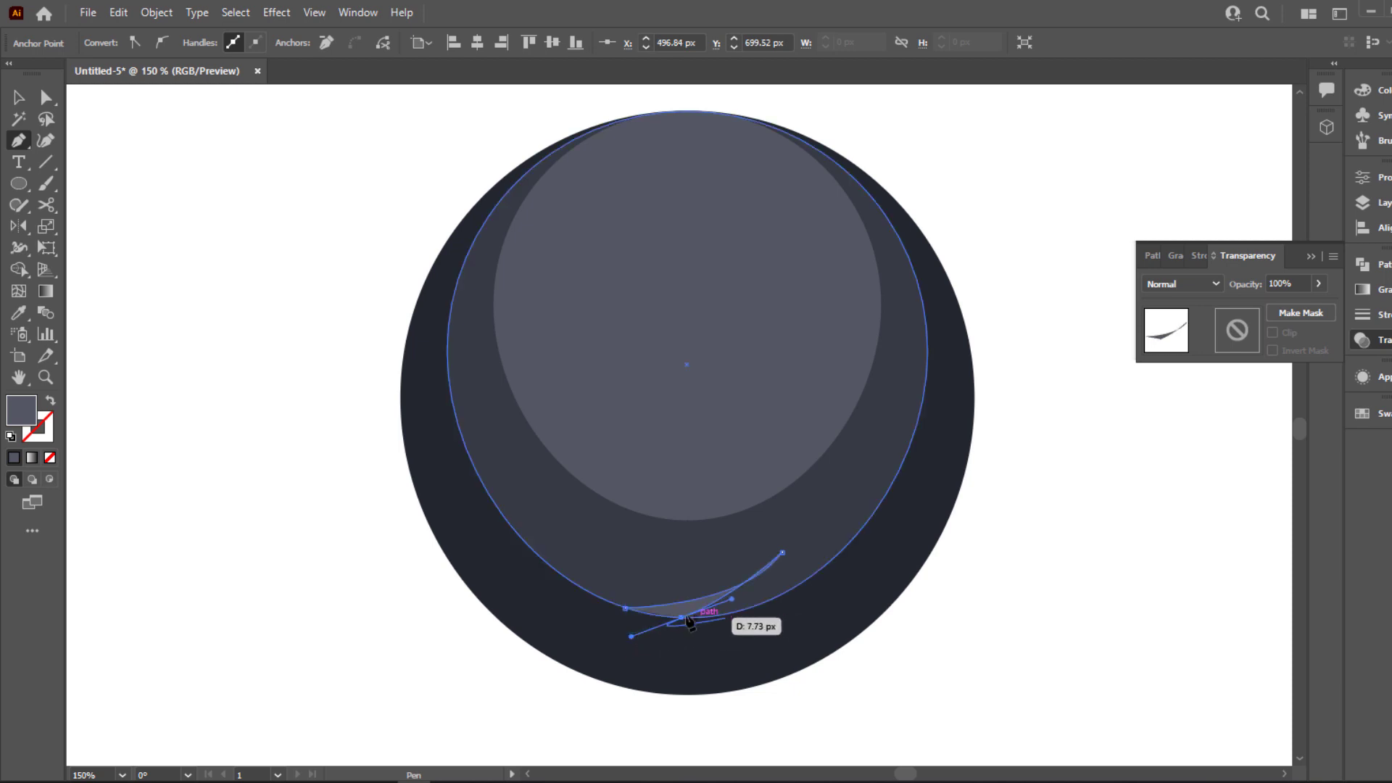
pyautogui.scroll(1, 702, 605)
pyautogui.scroll(1, 705, 602)
pyautogui.hotkey('ctrl', 'z')
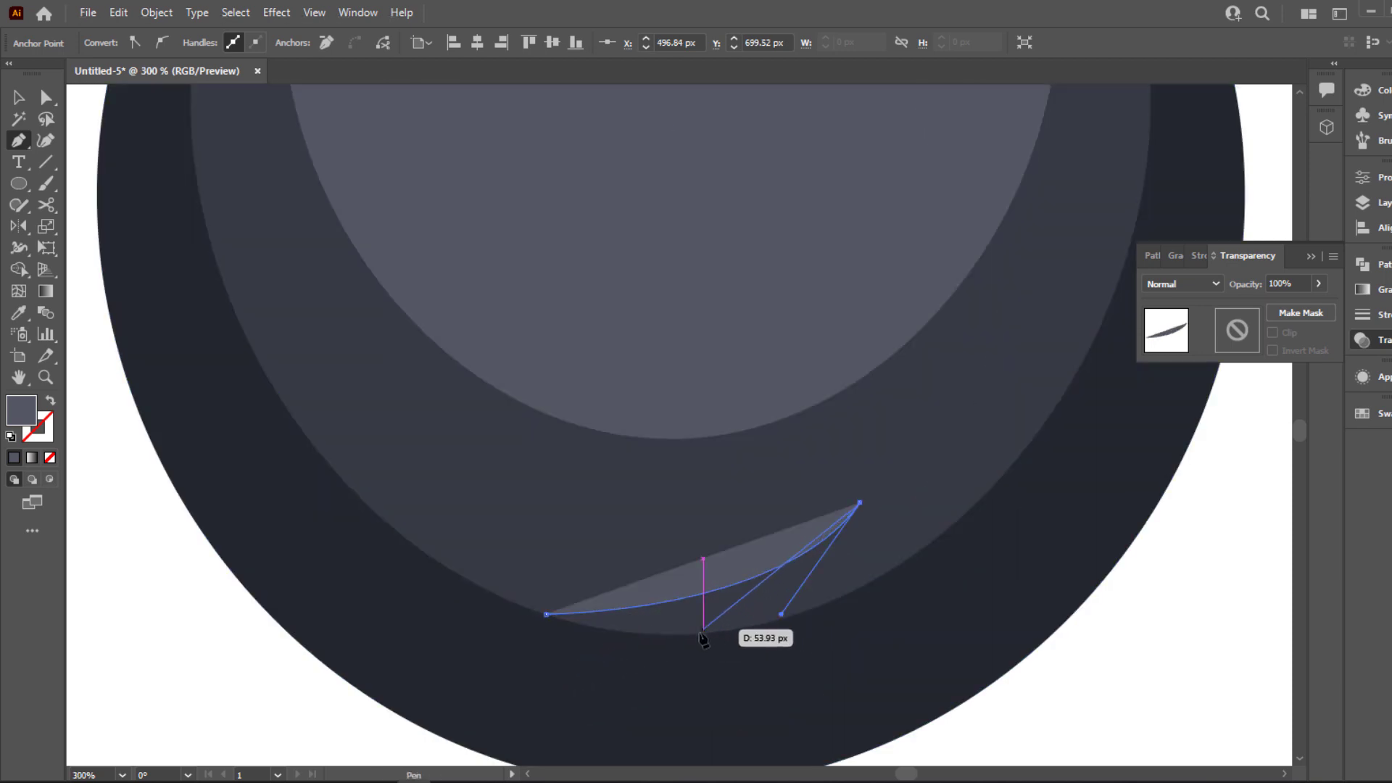
pyautogui.moveTo(694, 635); pyautogui.dragTo(614, 640)
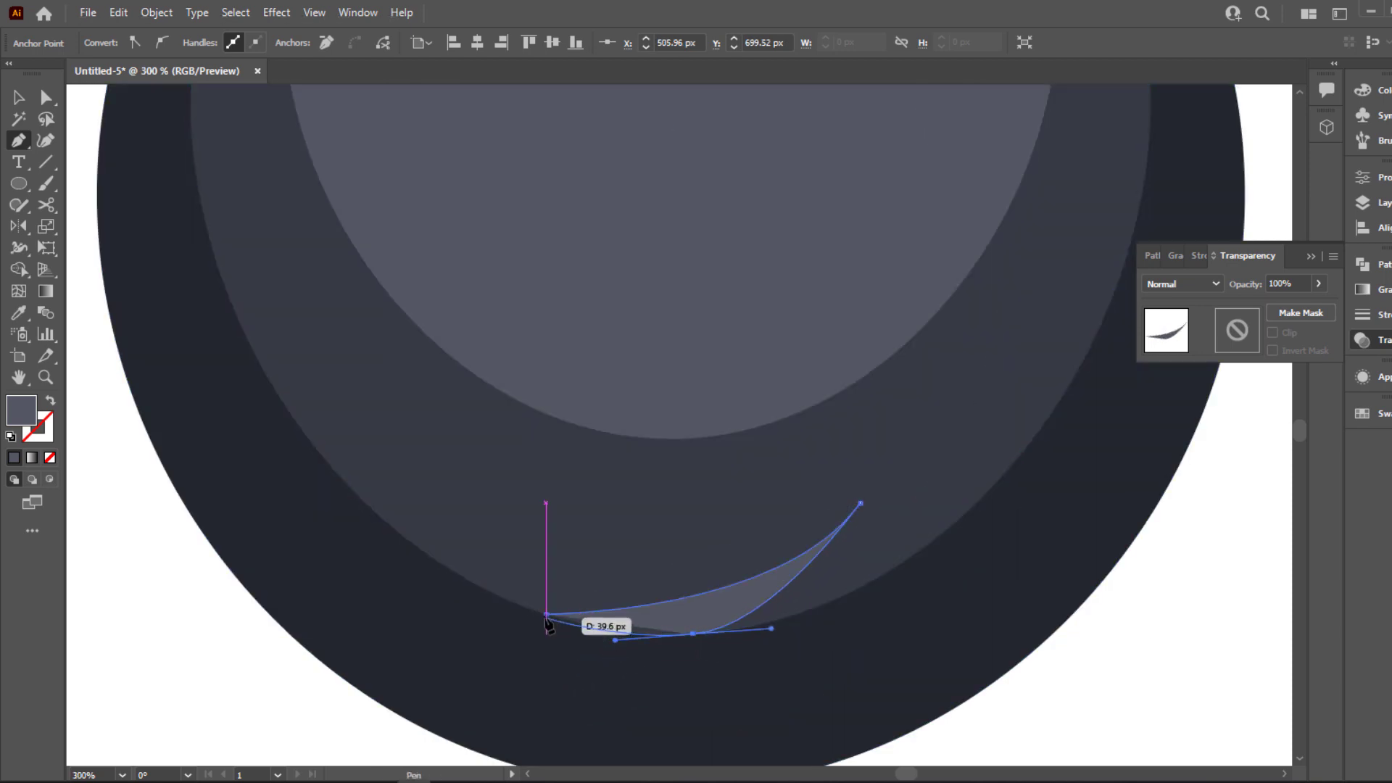
pyautogui.click(545, 614)
# Fill the curved sliver with the outer circle's dark colour and deselect it
pyautogui.press('i')
pyautogui.click(582, 661)
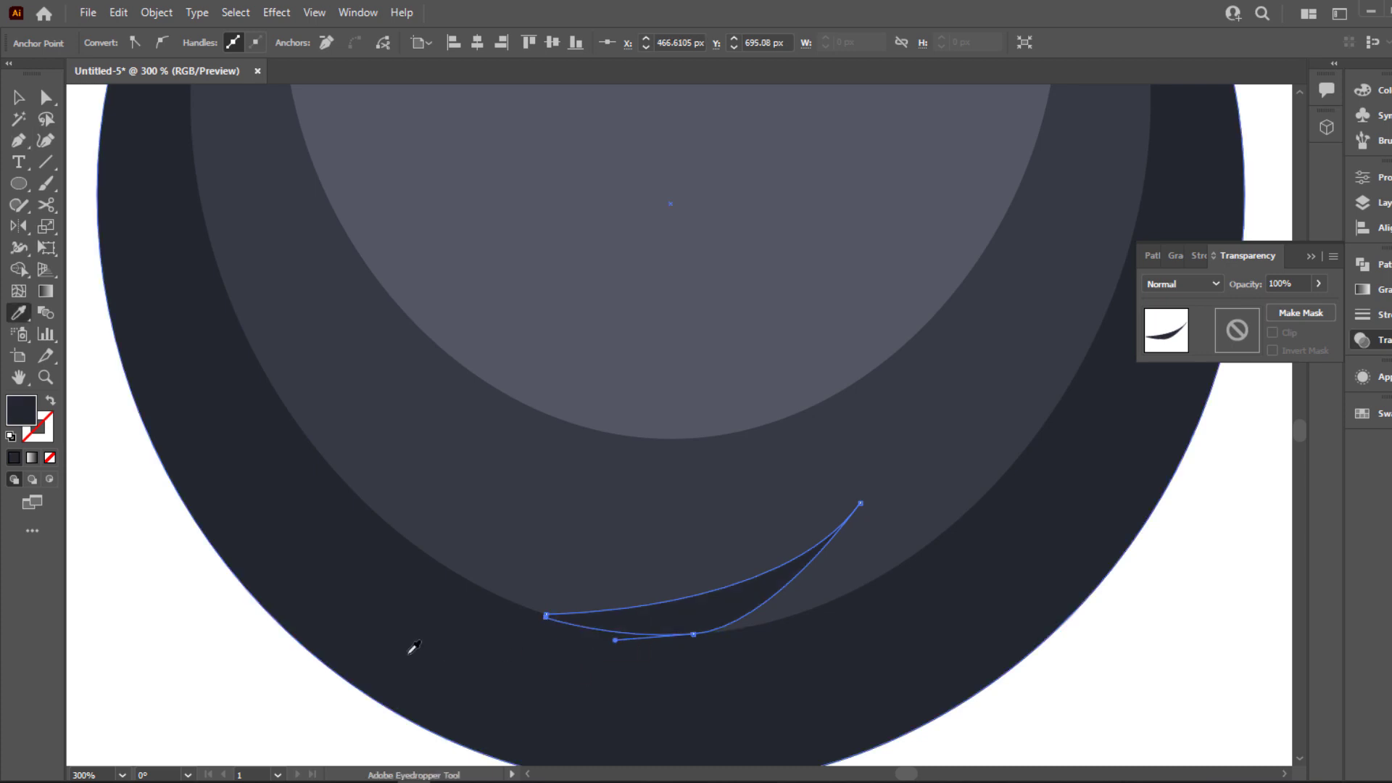
pyautogui.press('v')
pyautogui.click(248, 662)
pyautogui.scroll(-1, 1021, 569)
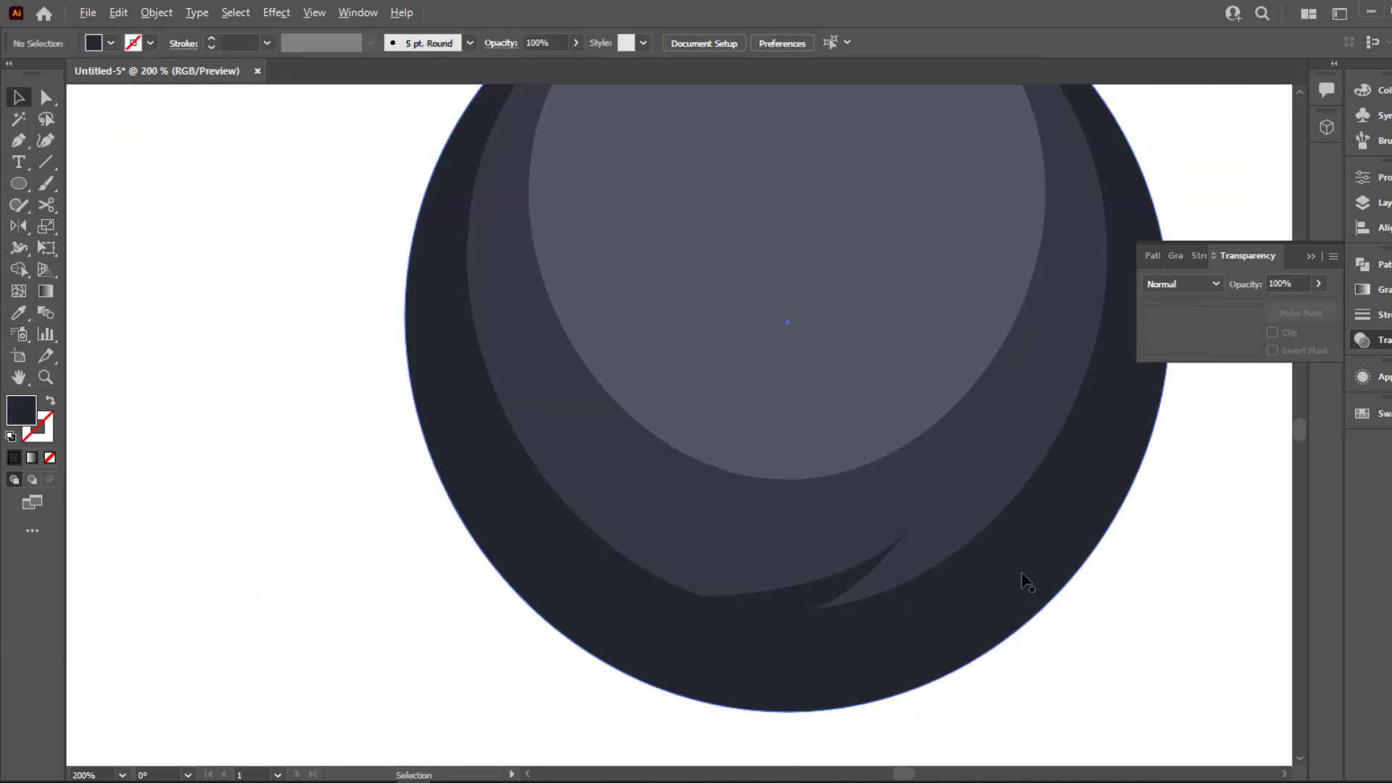
# Draw a closed, two-pointed curved notch with the Pen tool on the lower-right edge of the lightest ellipse
pyautogui.moveTo(999, 466); pyautogui.dragTo(777, 687)
pyautogui.press('p')
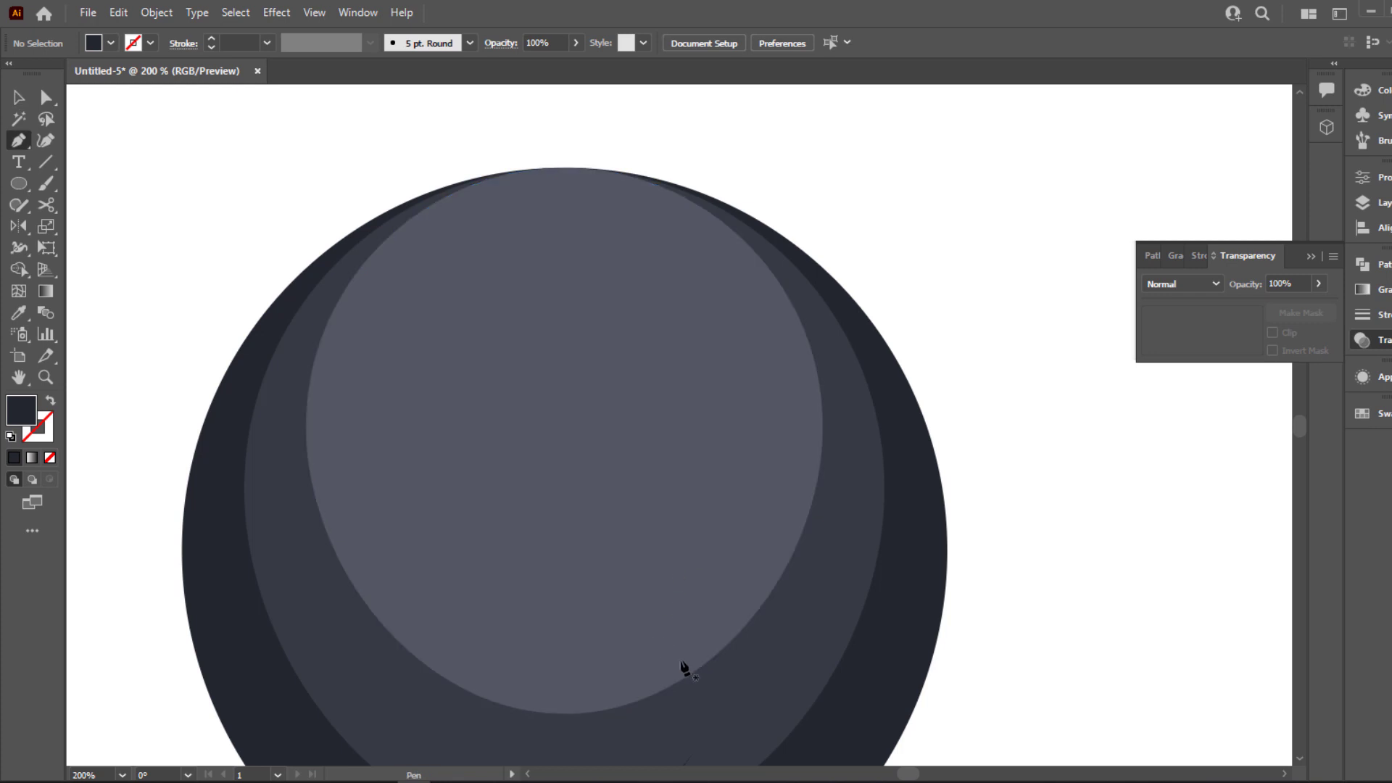
pyautogui.click(680, 679)
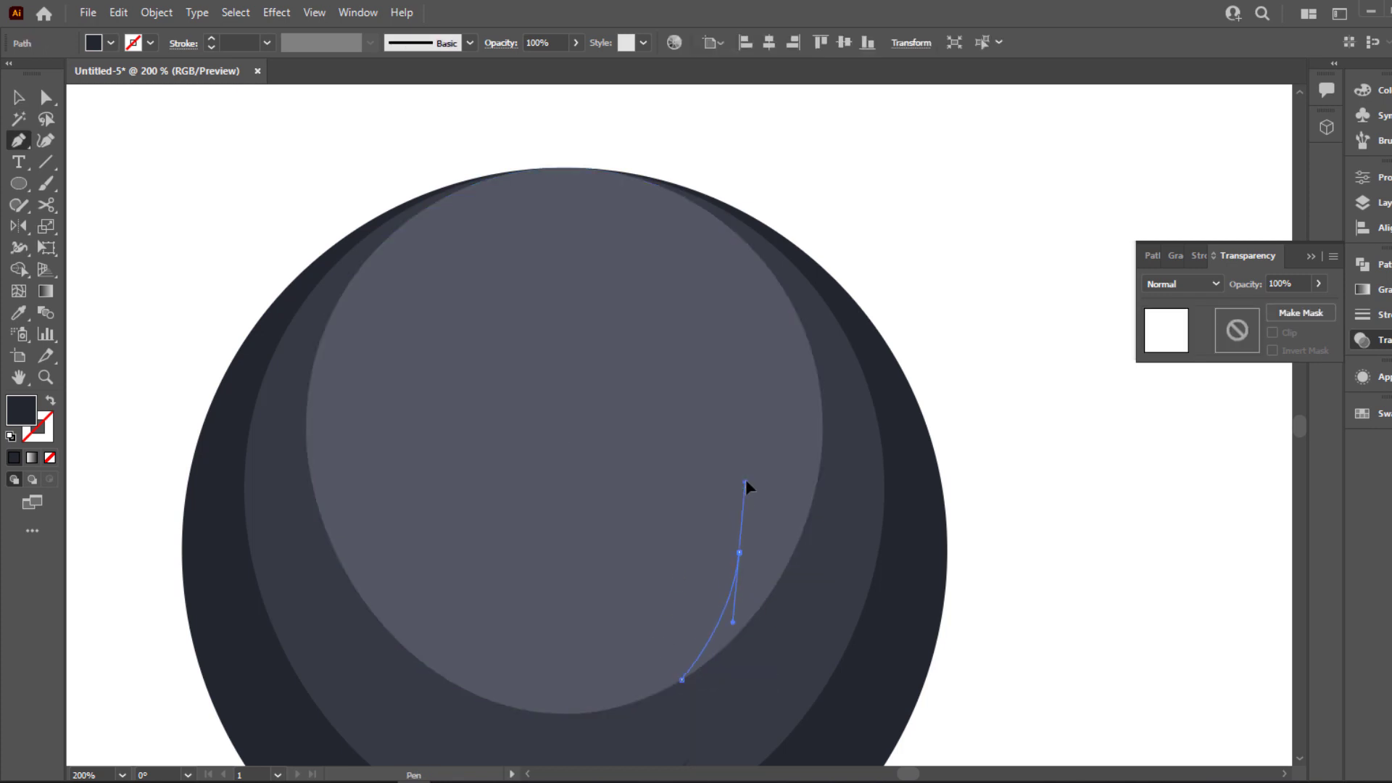
pyautogui.moveTo(745, 480); pyautogui.dragTo(745, 480)
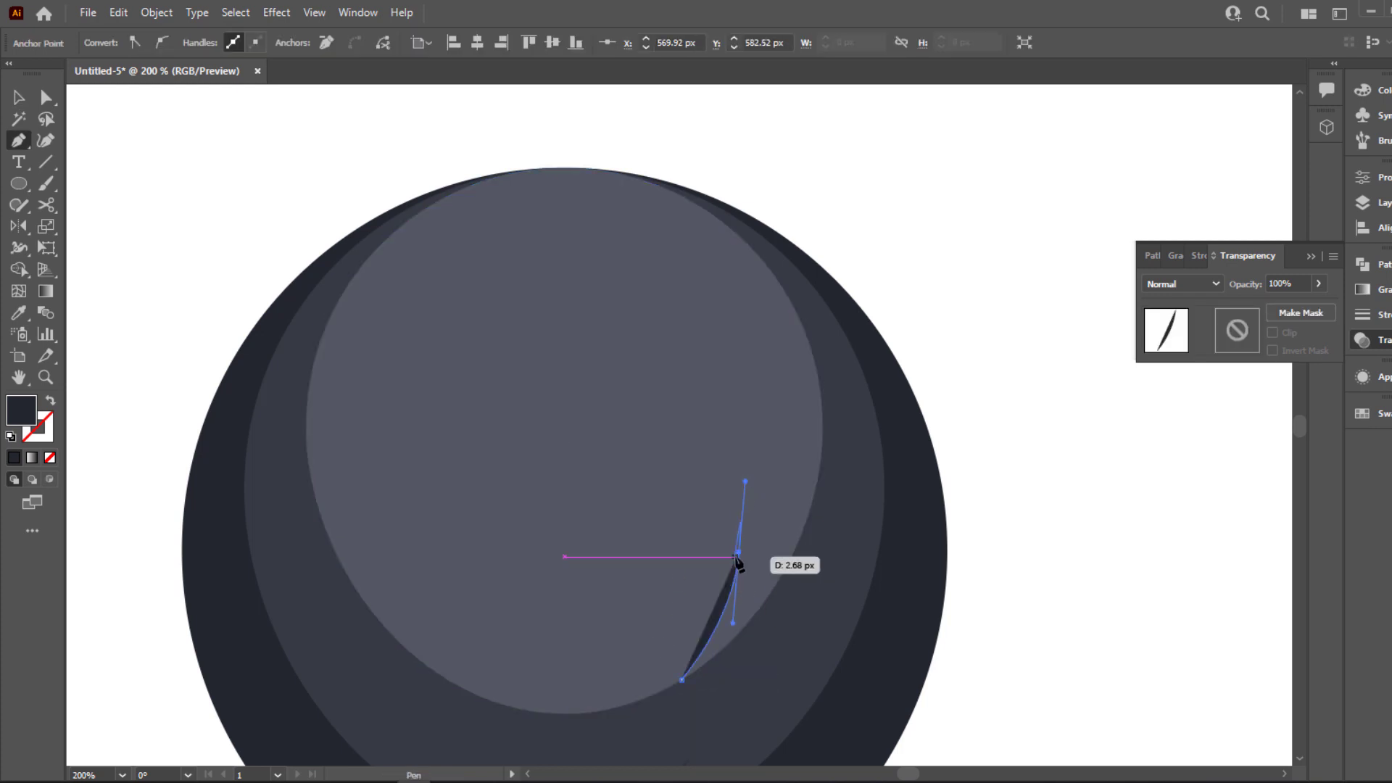
pyautogui.click(724, 626)
pyautogui.hotkey('ctrl', 'z')
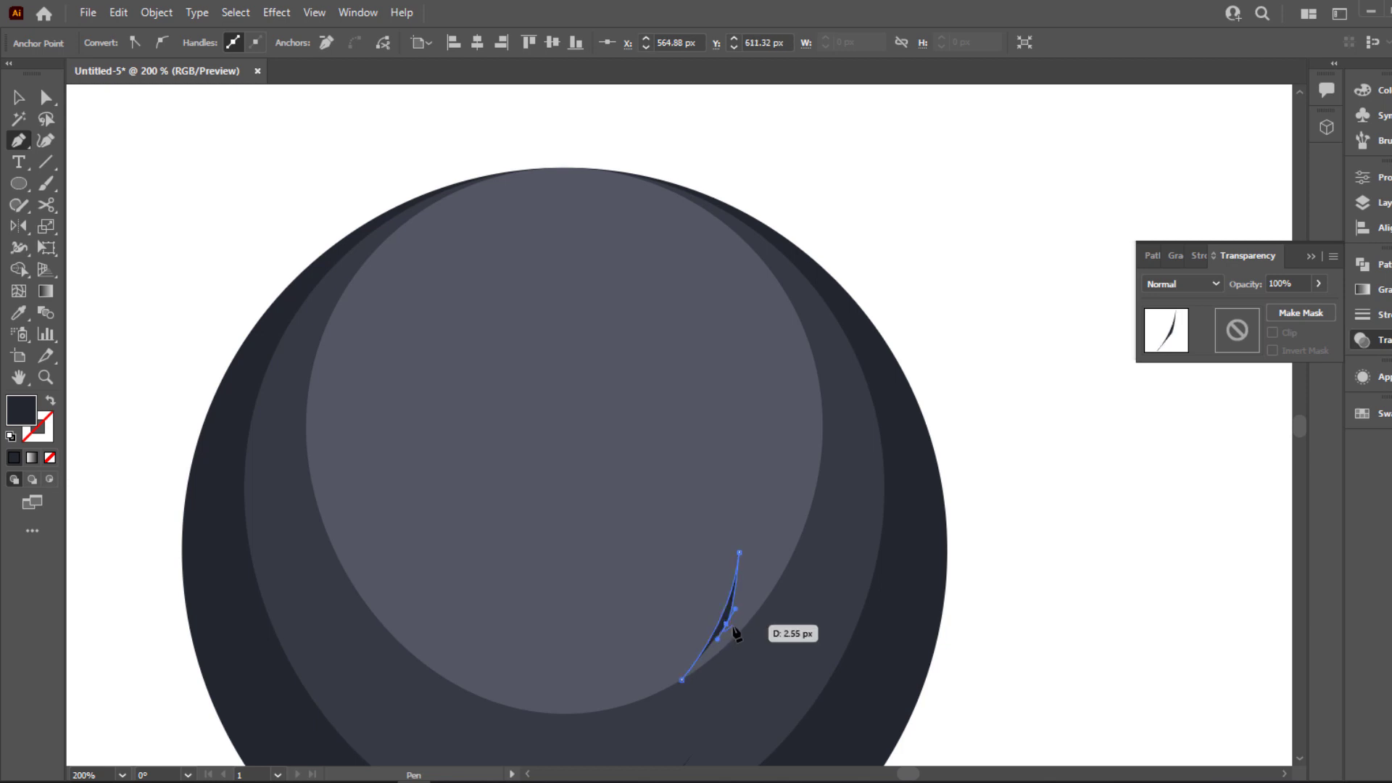
pyautogui.moveTo(758, 519); pyautogui.dragTo(763, 465)
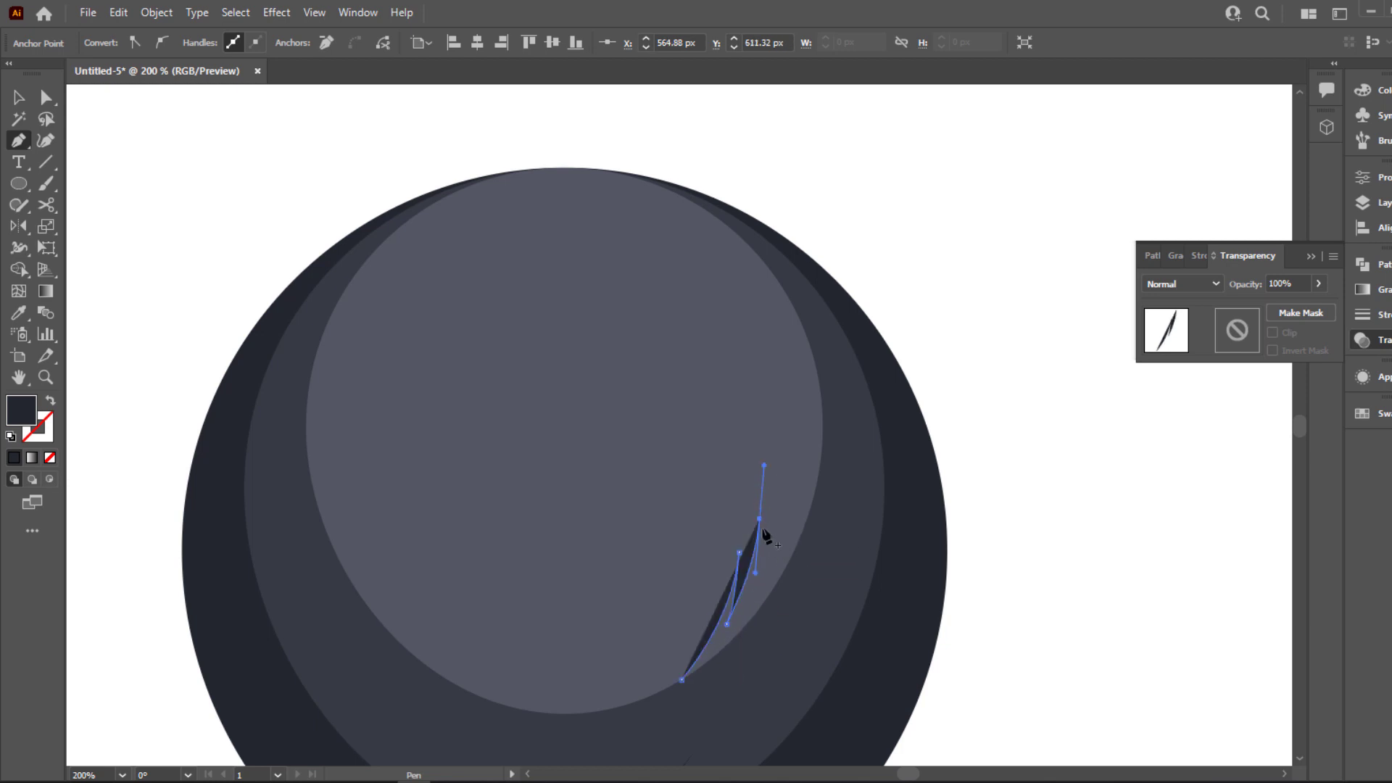
pyautogui.moveTo(767, 565); pyautogui.dragTo(685, 693)
pyautogui.hotkey('ctrl', 'z')
pyautogui.click(715, 669)
# Fill the two-pointed notch with the medium grey ellipse's colour and deselect it
pyautogui.press('i')
pyautogui.click(814, 580)
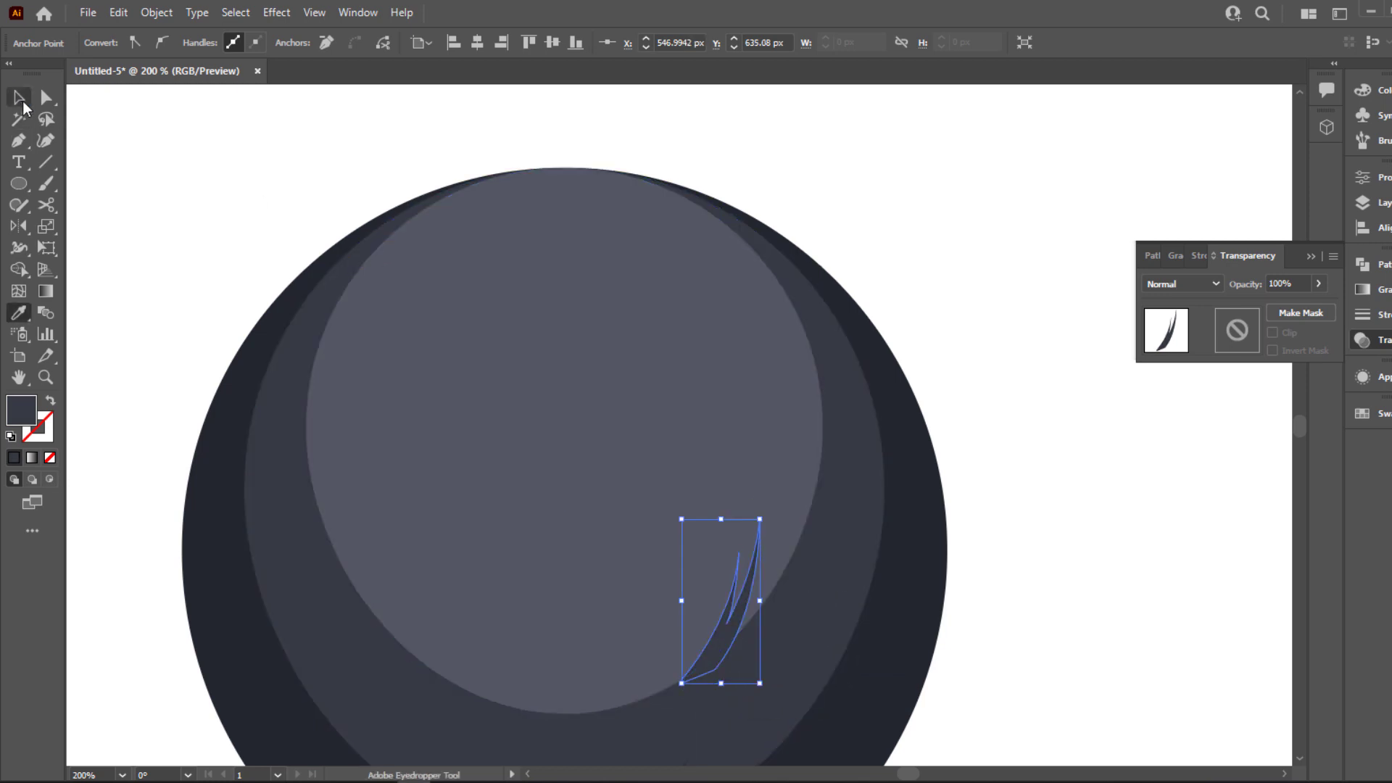
pyautogui.click(22, 102)
pyautogui.click(188, 160)
pyautogui.scroll(-1, 727, 292)
pyautogui.moveTo(983, 517); pyautogui.dragTo(1050, 572)
pyautogui.scroll(1, 950, 548)
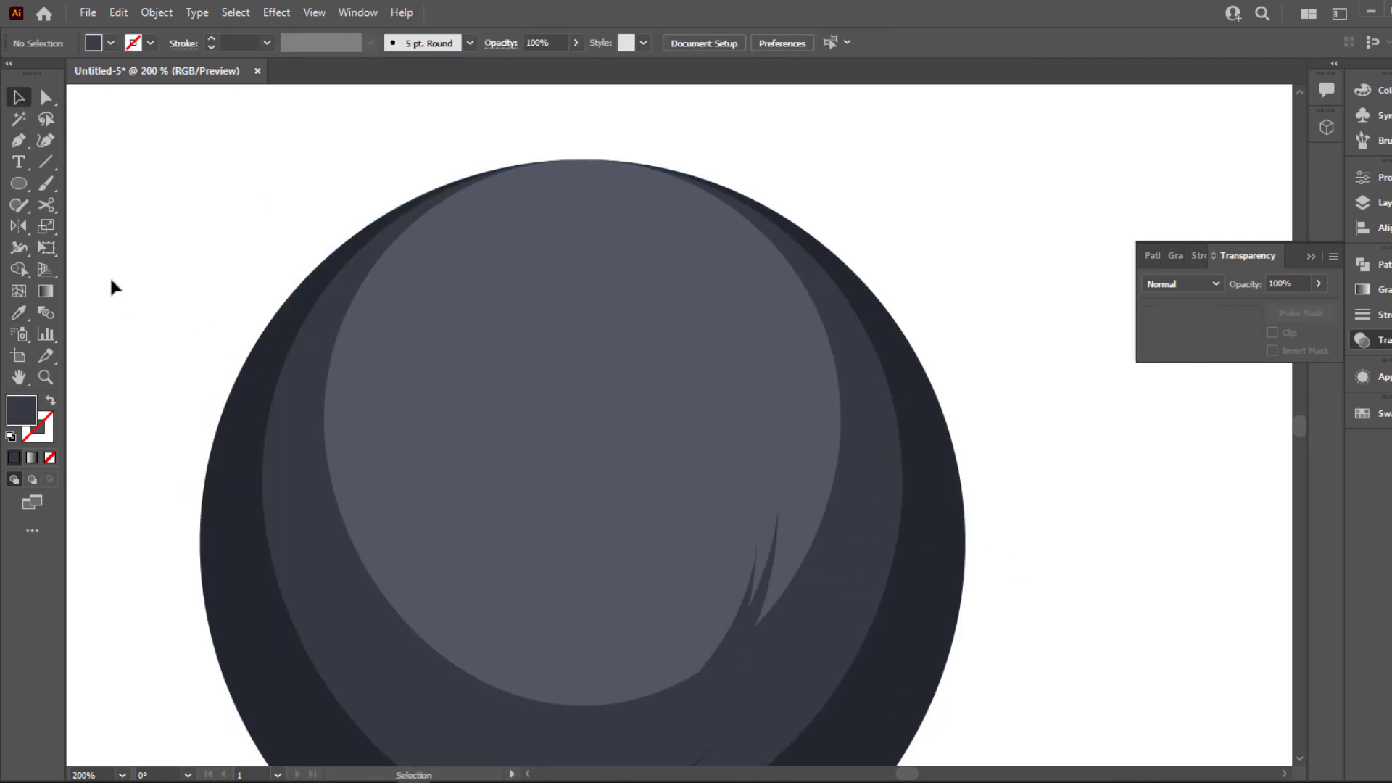
# Add a small medium grey dot beside the notch's upper tip, then fit the artboard in view and collapse the Transparency panel
pyautogui.moveTo(24, 187); pyautogui.dragTo(90, 224)
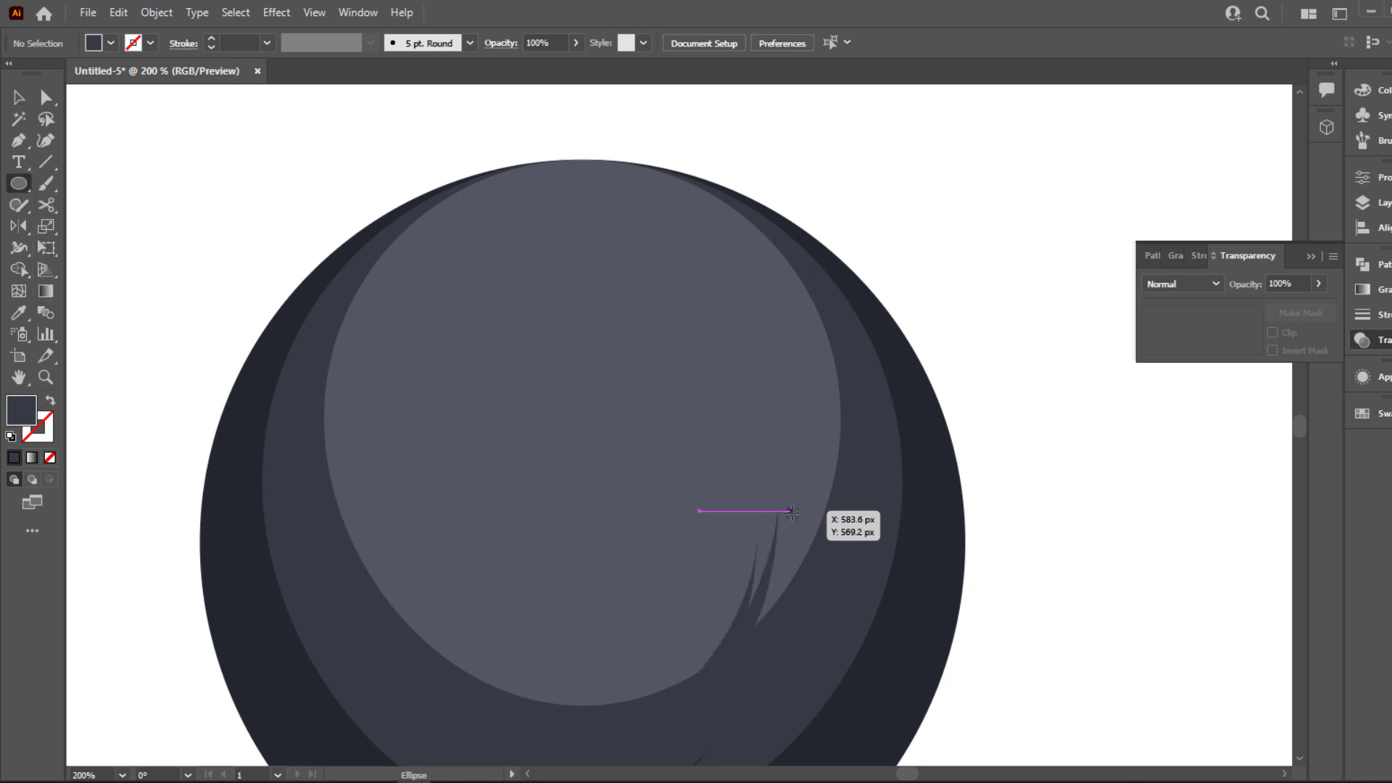
pyautogui.moveTo(791, 512)
pyautogui.mouseDown()
pyautogui.moveTo(836, 608)
pyautogui.moveTo(858, 558)
pyautogui.moveTo(850, 574)
pyautogui.mouseUp()
pyautogui.press('i')
pyautogui.click(20, 105)
pyautogui.click(181, 156)
pyautogui.scroll(1, 693, 422)
pyautogui.click(1118, 472)
pyautogui.click(1089, 451)
pyautogui.hotkey('ctrl', '0')
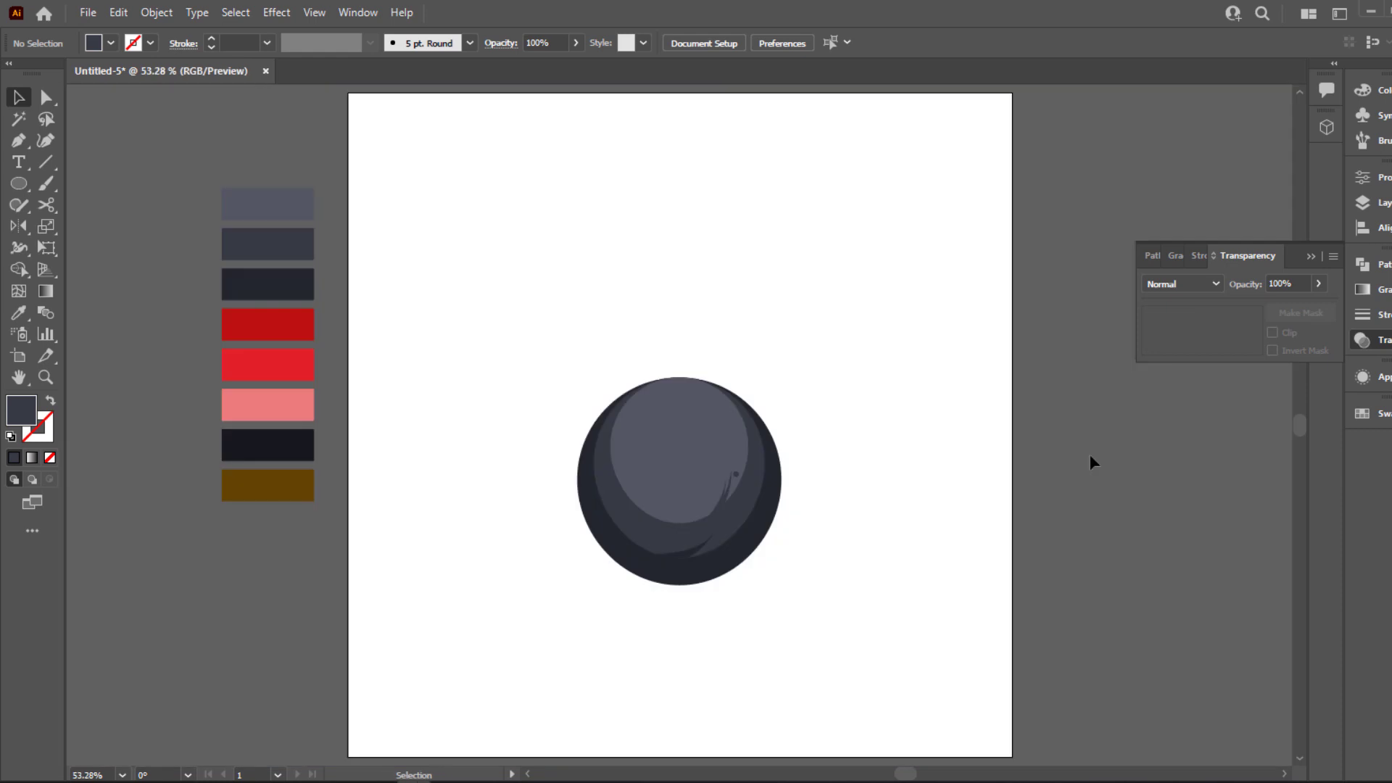
pyautogui.click(1310, 258)
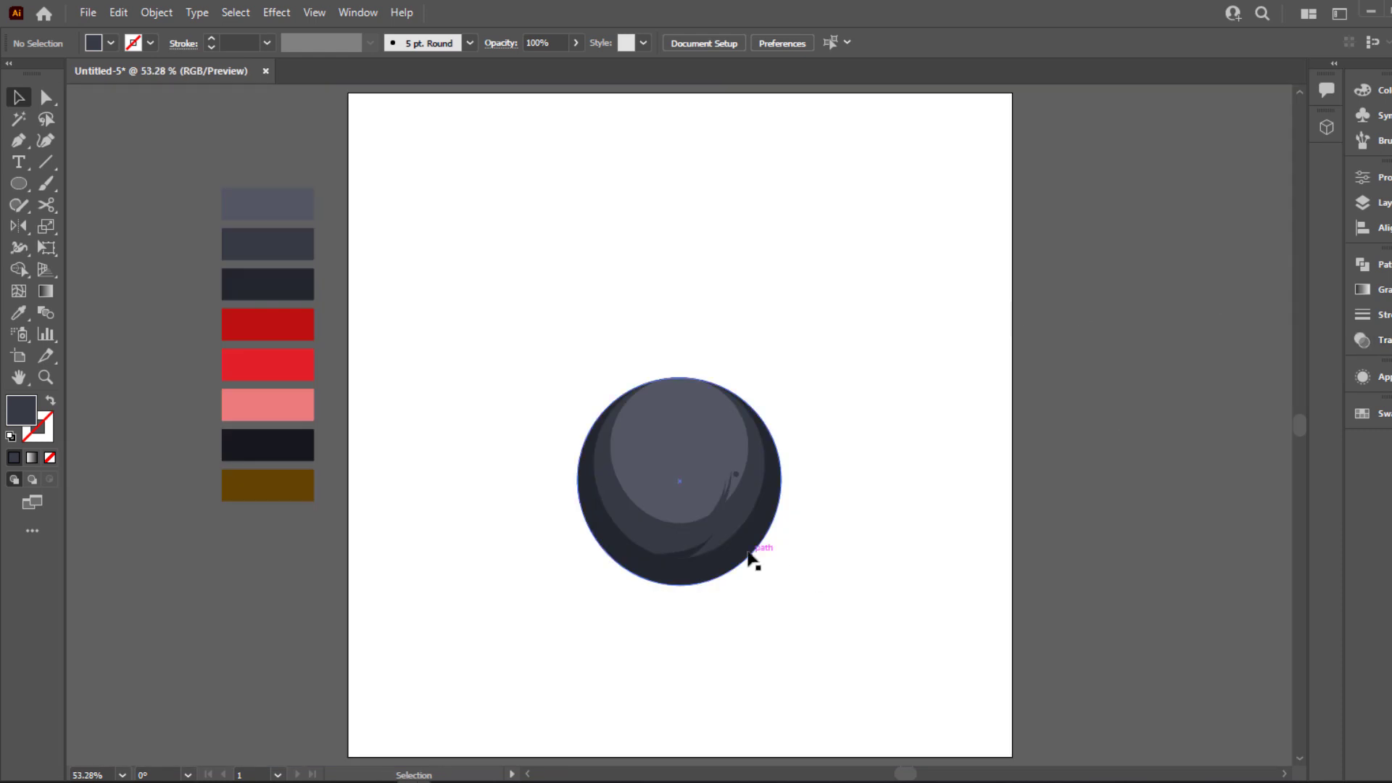
# Place a copy of the dark outer circle to the right of the shaded ball
pyautogui.moveTo(751, 560); pyautogui.dragTo(960, 602)
pyautogui.rightClick(959, 602)
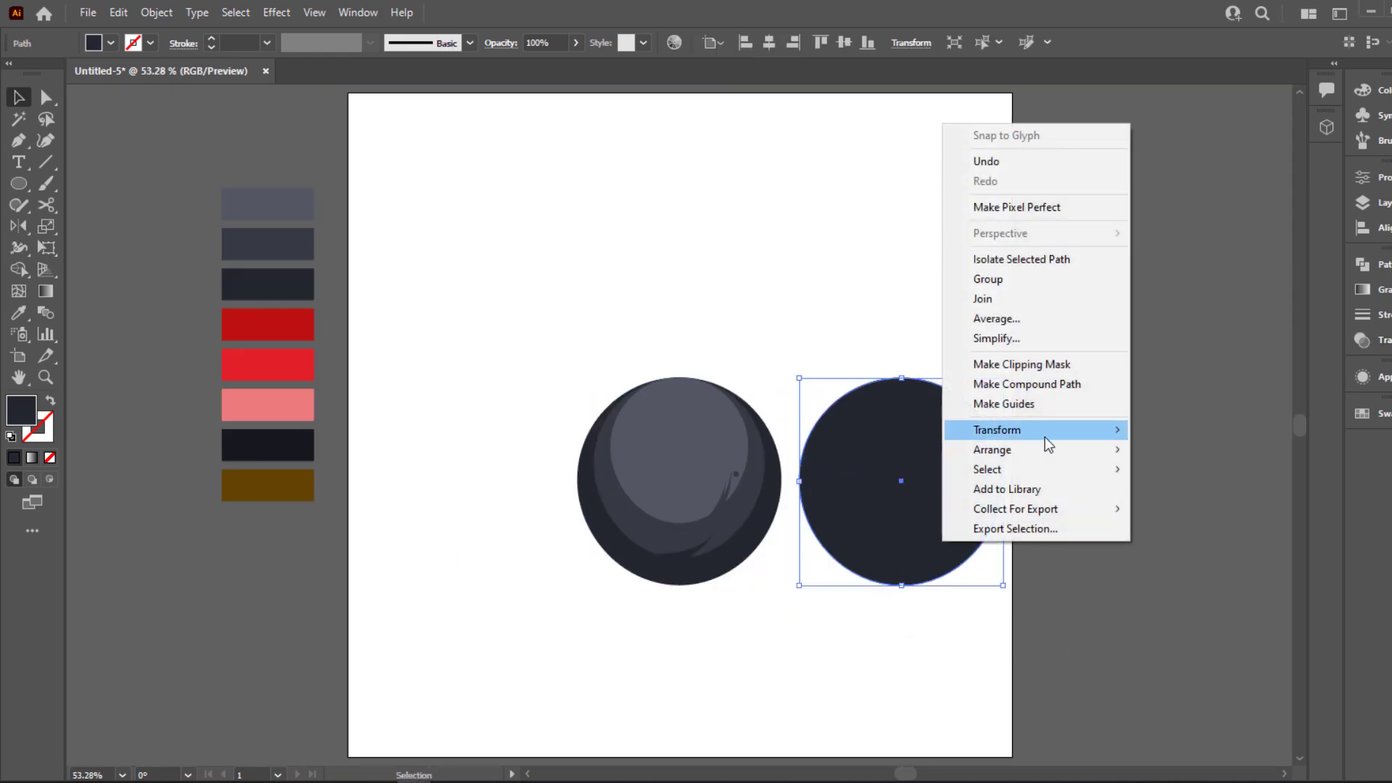
pyautogui.click(1187, 429)
pyautogui.rightClick(902, 476)
pyautogui.click(852, 444)
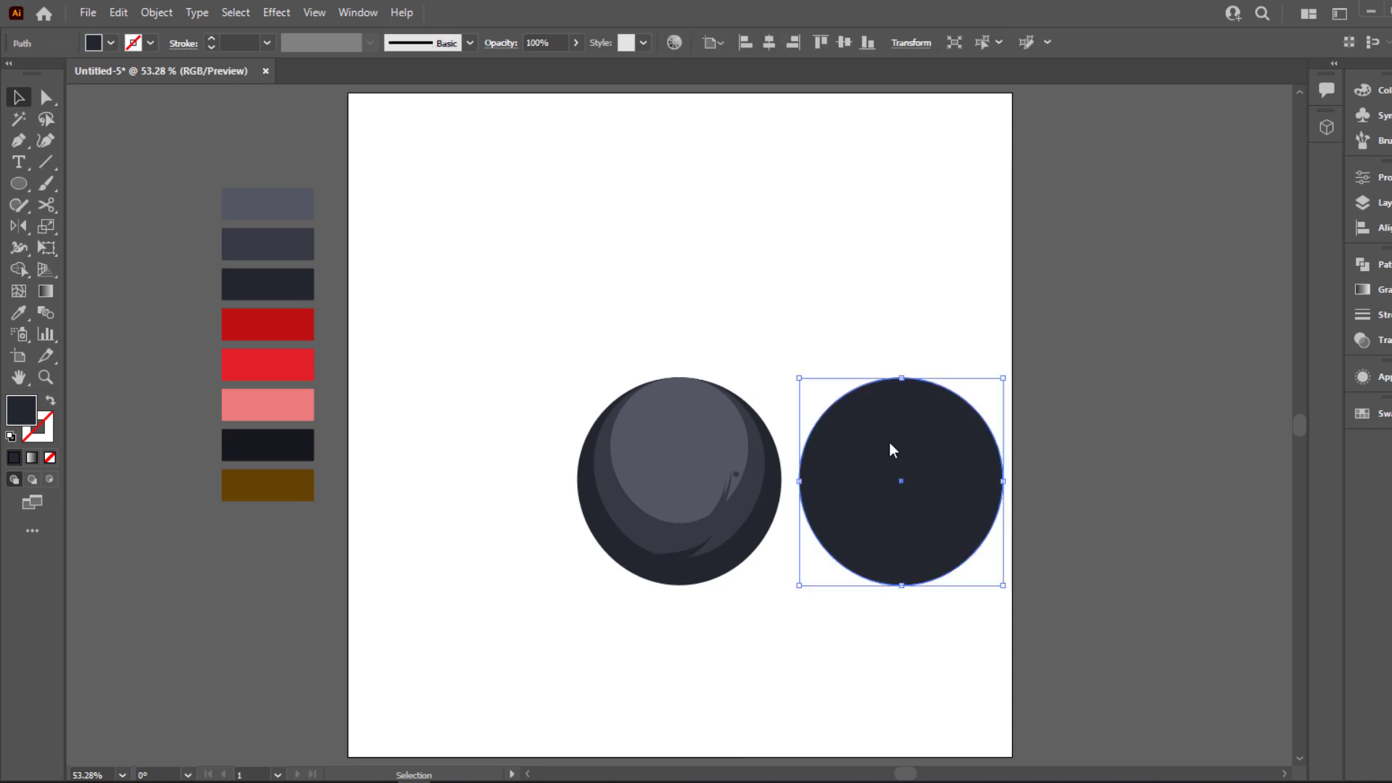
pyautogui.rightClick(892, 449)
pyautogui.click(1093, 350)
# Fill the copied circle with a darkened version of the dark red swatch and enlarge it
pyautogui.press('i')
pyautogui.click(292, 321)
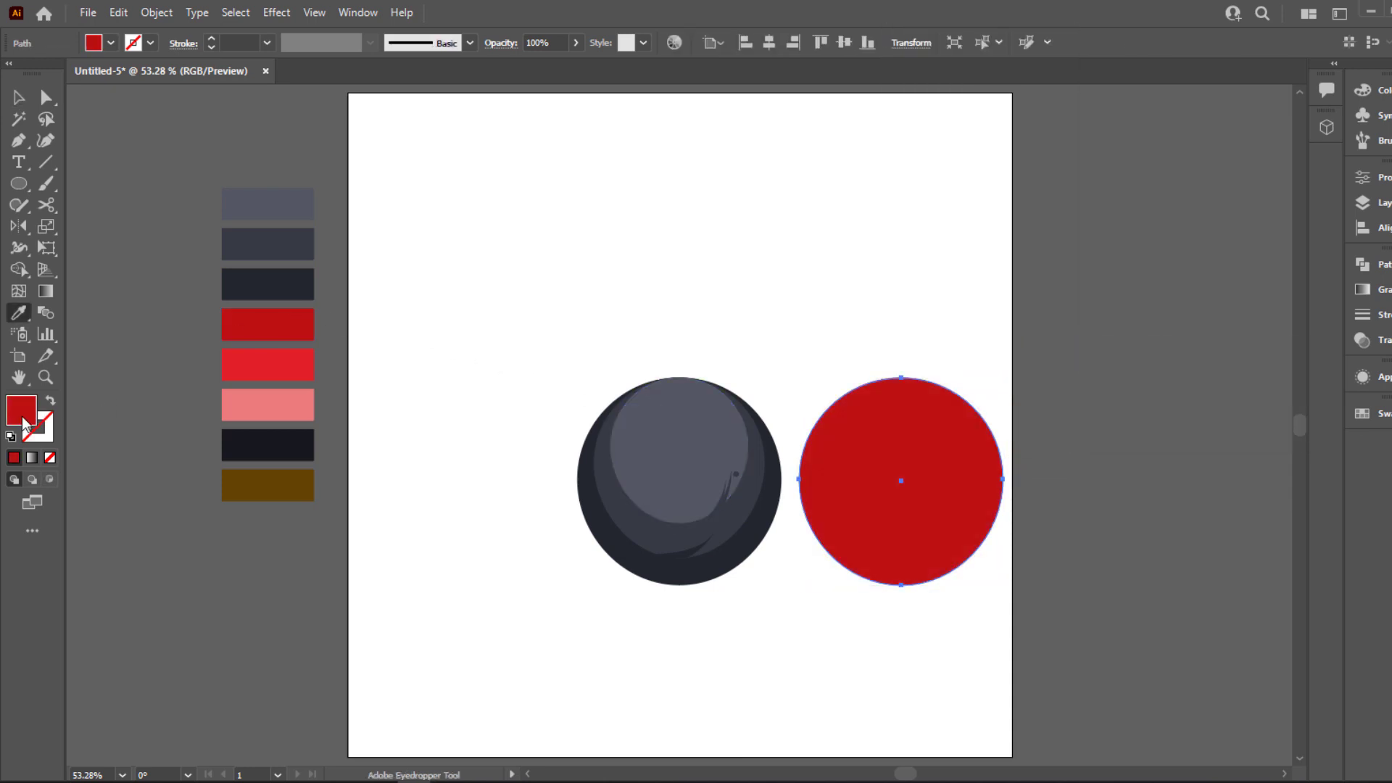
pyautogui.doubleClick(26, 427)
pyautogui.moveTo(522, 602); pyautogui.dragTo(570, 542)
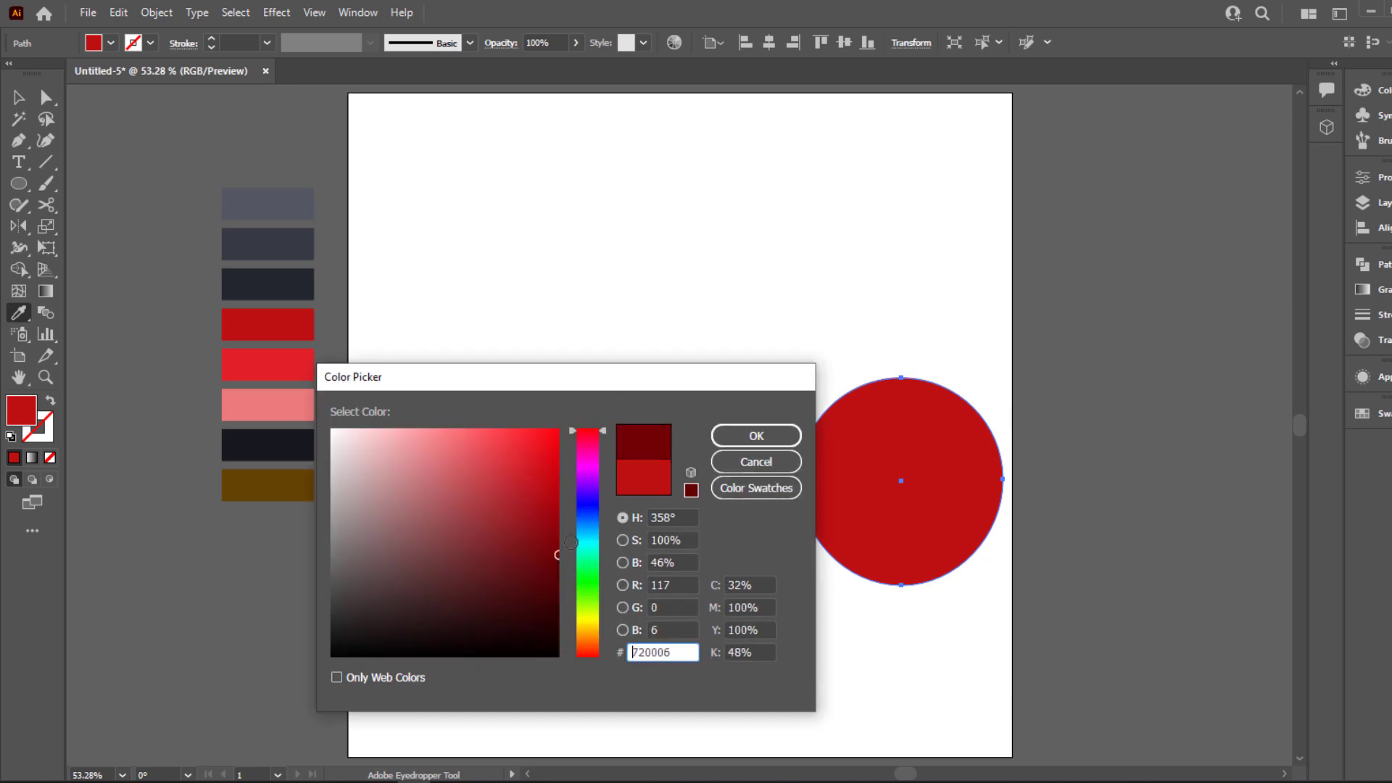
pyautogui.click(756, 435)
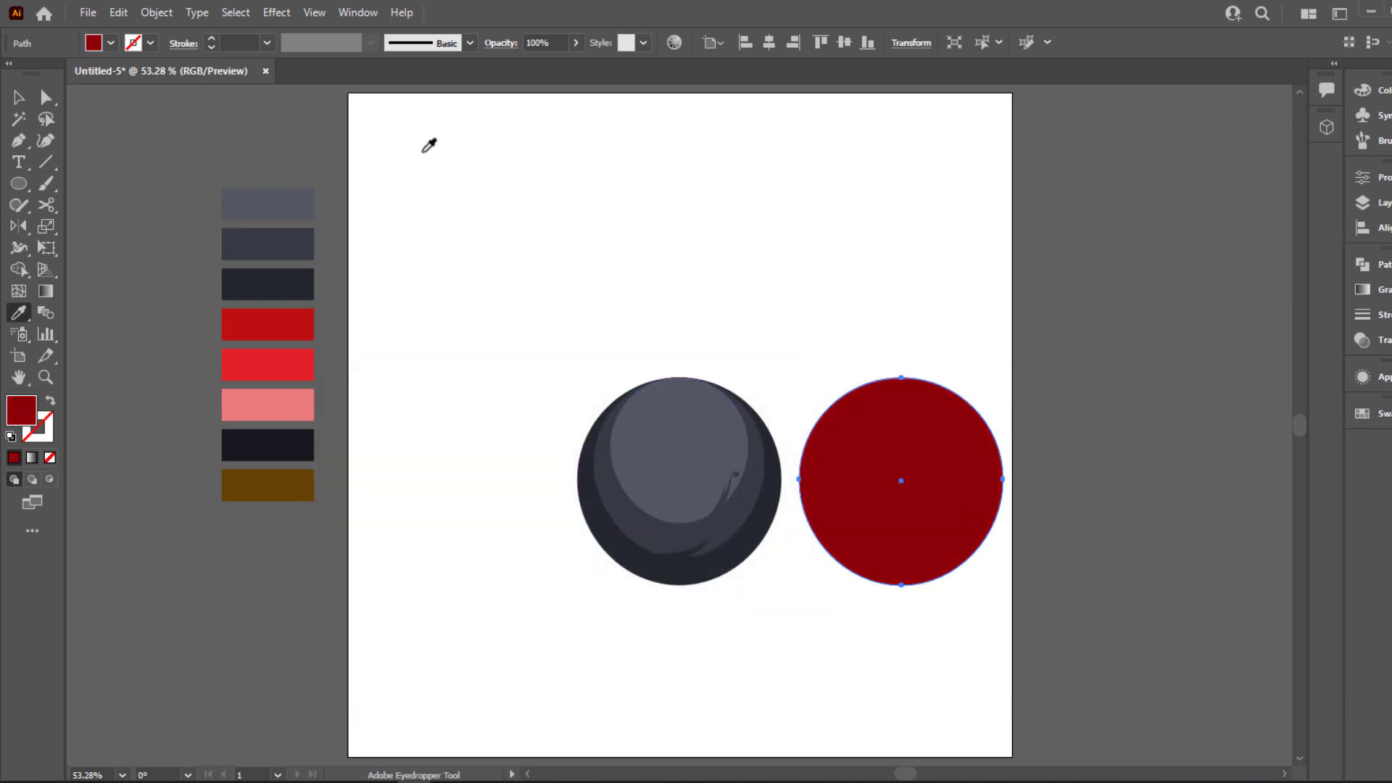
pyautogui.press('v')
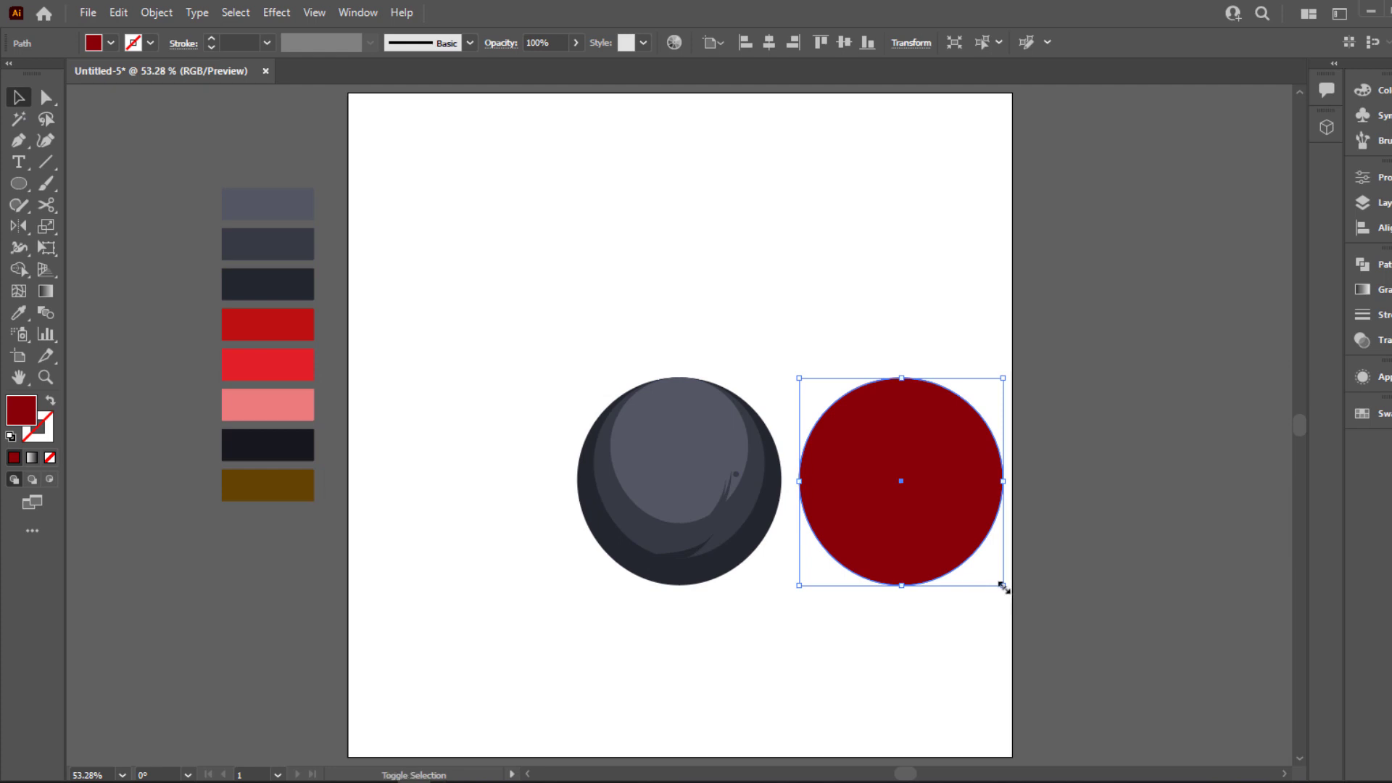
pyautogui.moveTo(1003, 585); pyautogui.dragTo(1038, 621)
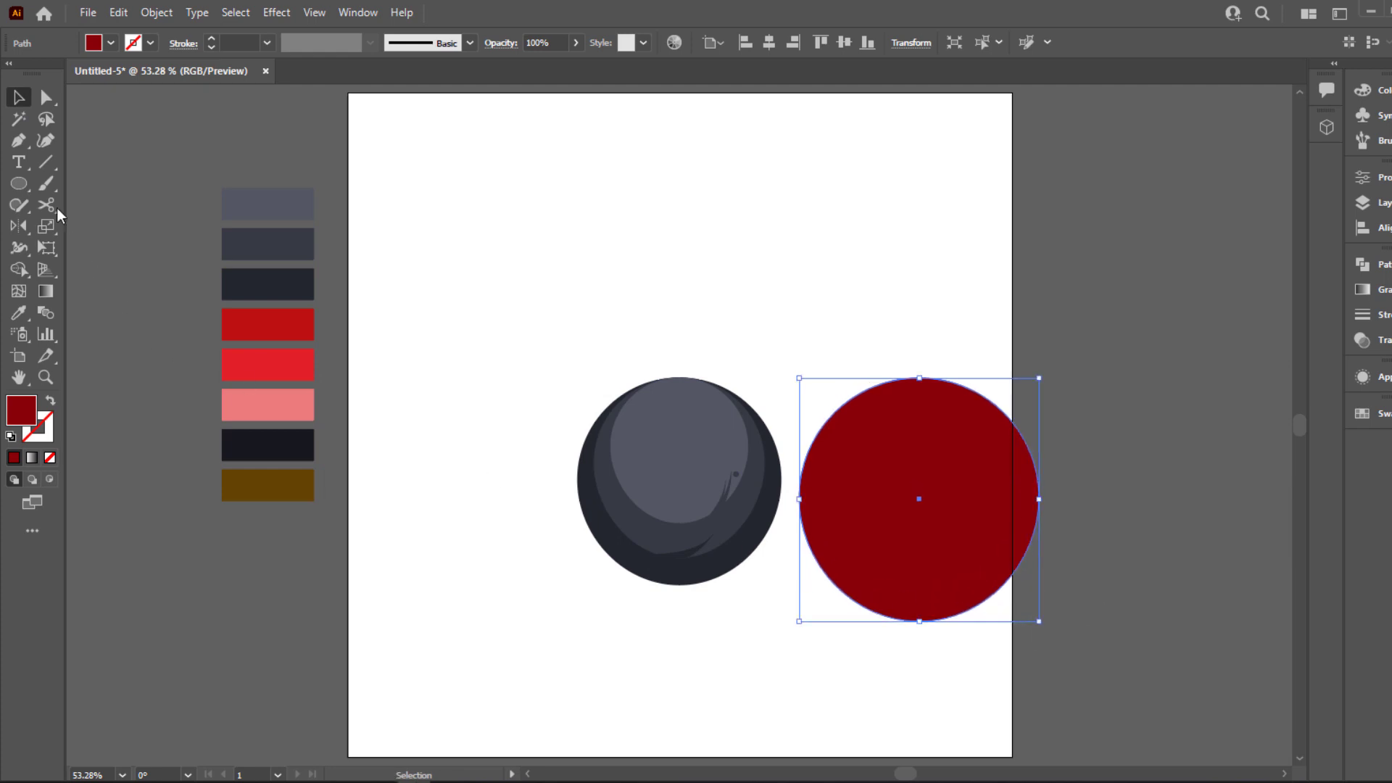
# Draw a vertical line through the red circle's centre and split the circle into two halves with Pathfinder Divide
pyautogui.click(55, 164)
pyautogui.moveTo(919, 363); pyautogui.dragTo(919, 639)
pyautogui.press('v')
pyautogui.moveTo(833, 335); pyautogui.dragTo(981, 396)
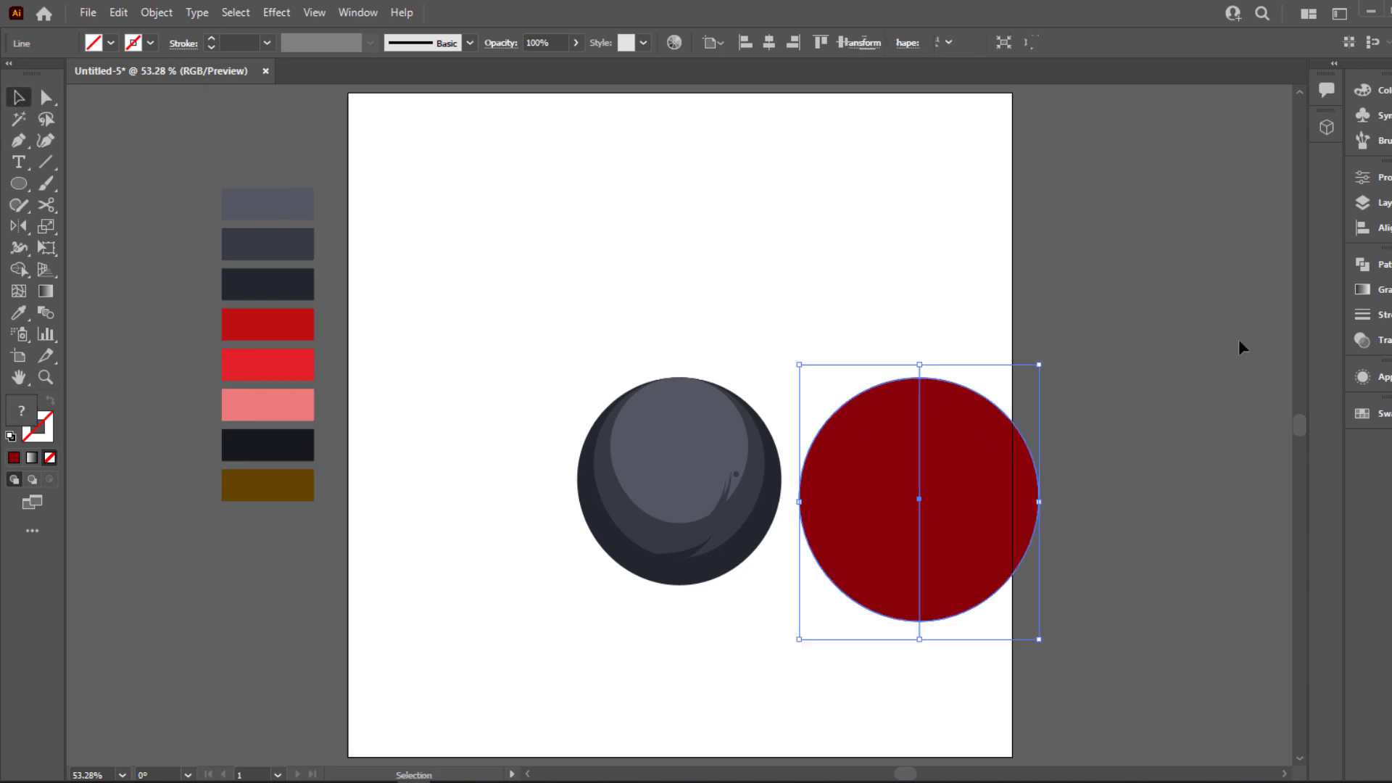
pyautogui.click(1379, 265)
pyautogui.click(1145, 353)
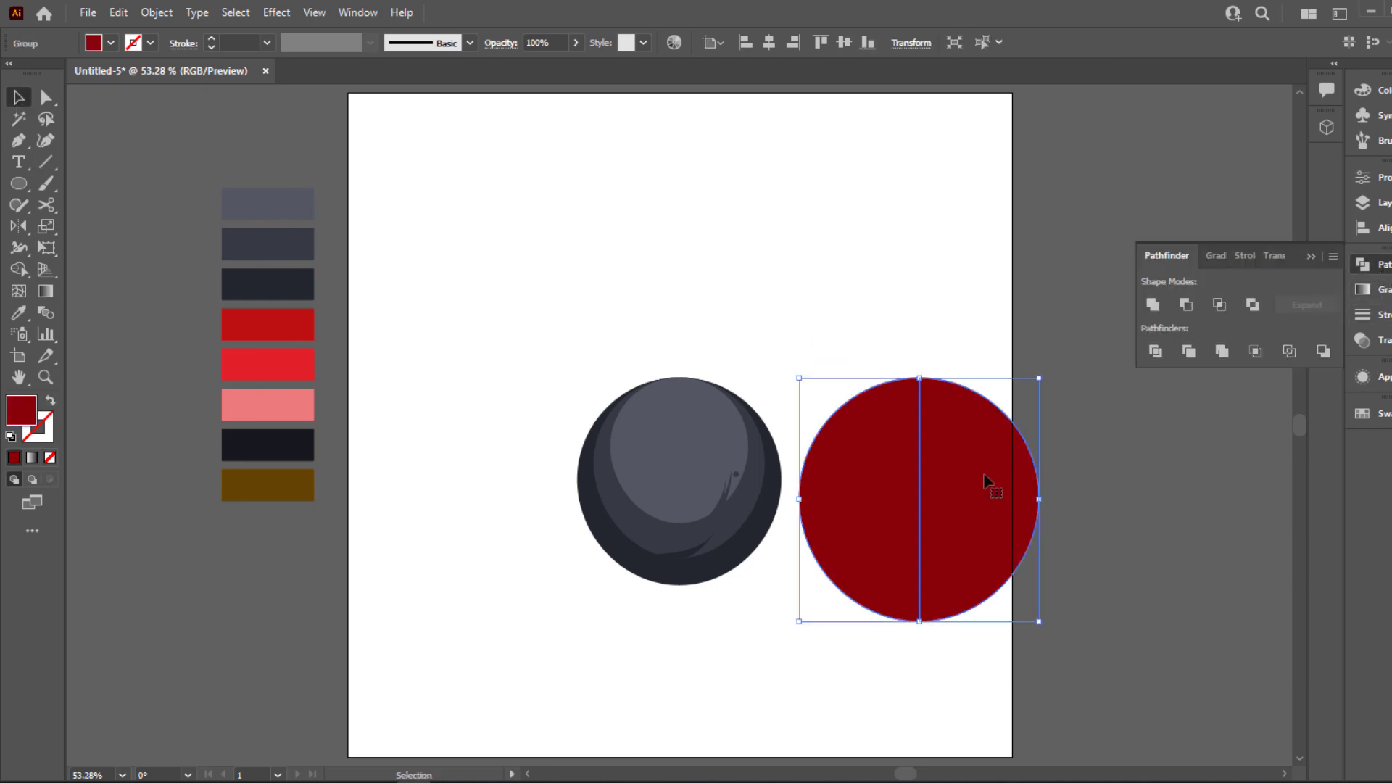
# Ungroup the divided red circle, delete its right half, and collapse the Pathfinder panel
pyautogui.rightClick(985, 480)
pyautogui.click(1058, 316)
pyautogui.click(1081, 450)
pyautogui.click(1012, 464)
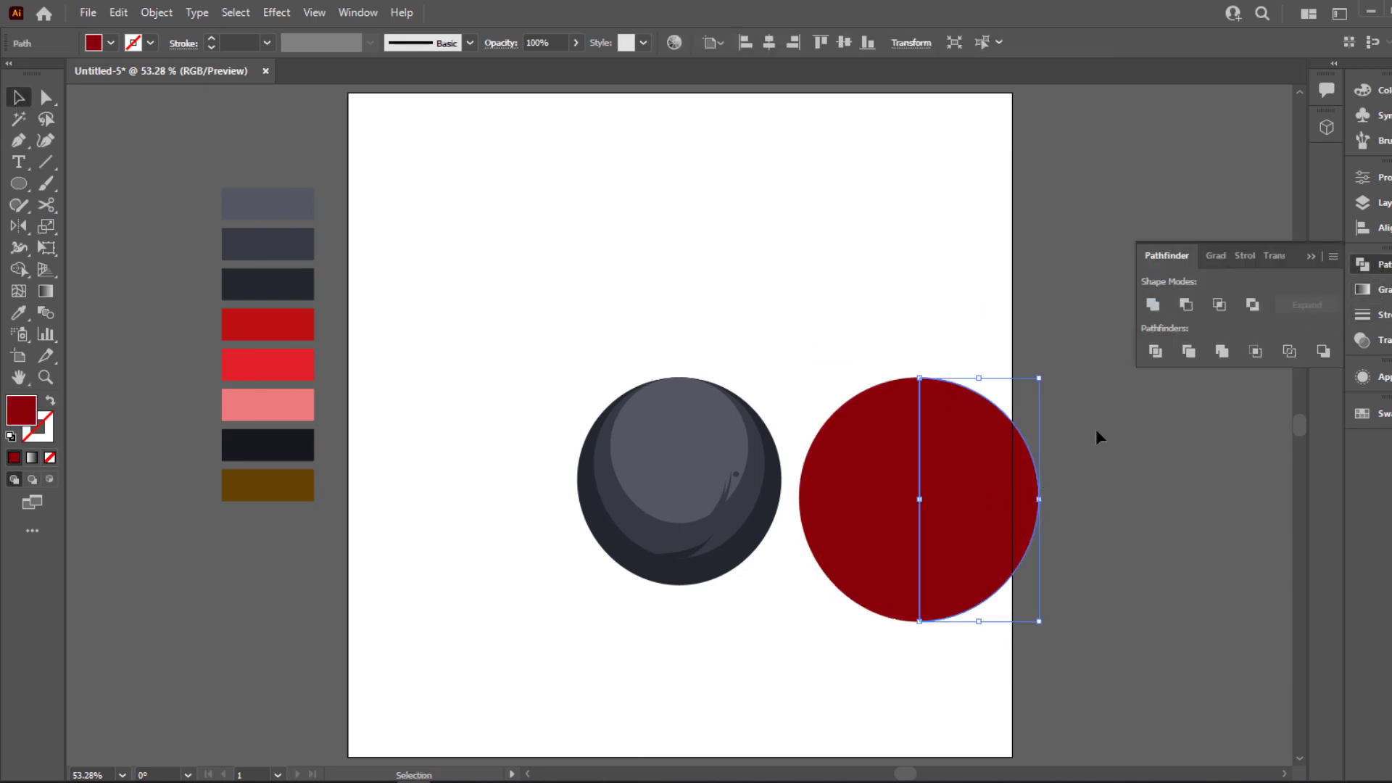
pyautogui.press('Delete')
pyautogui.click(1313, 257)
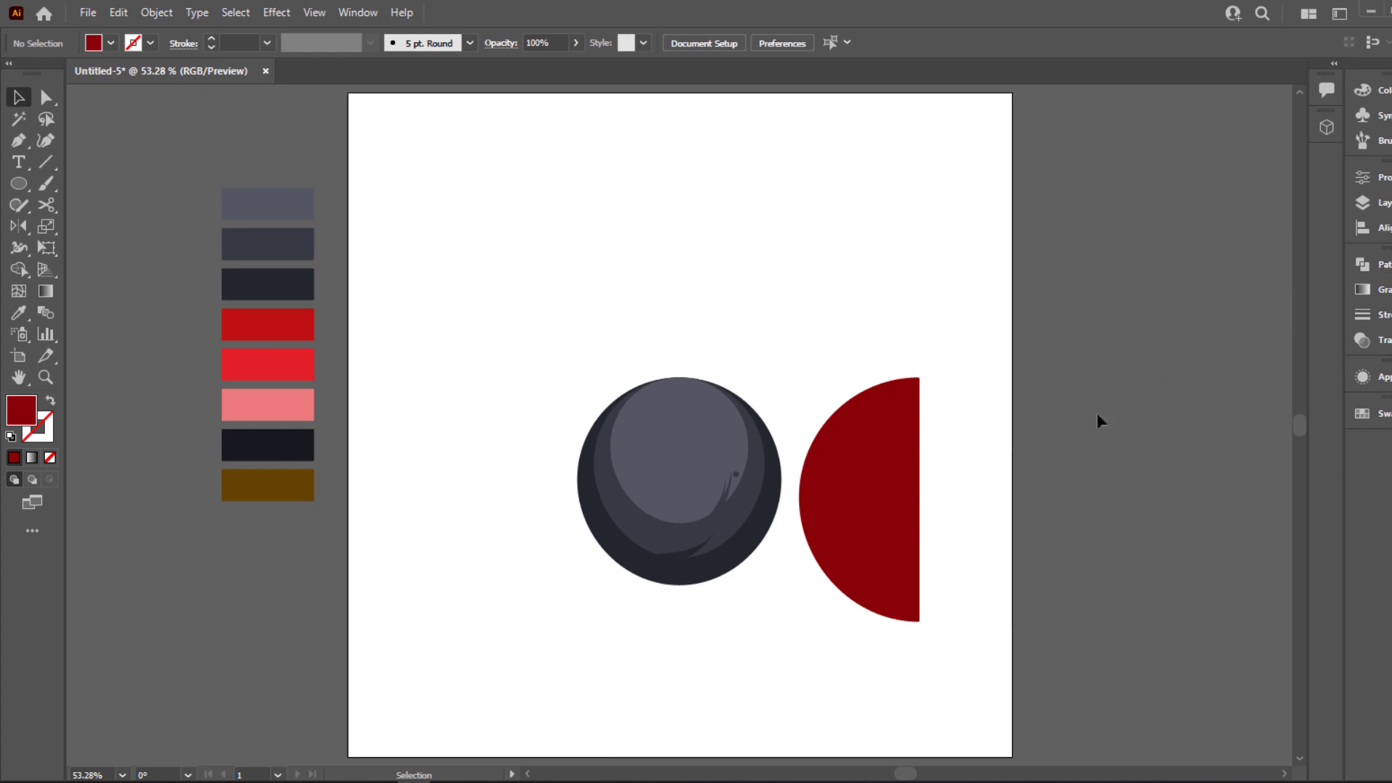
# Duplicate the dark red half-circle slightly up and to the right, and fill the copy with the artboard's white
pyautogui.click(761, 536)
pyautogui.click(864, 519)
pyautogui.scroll(1, 954, 511)
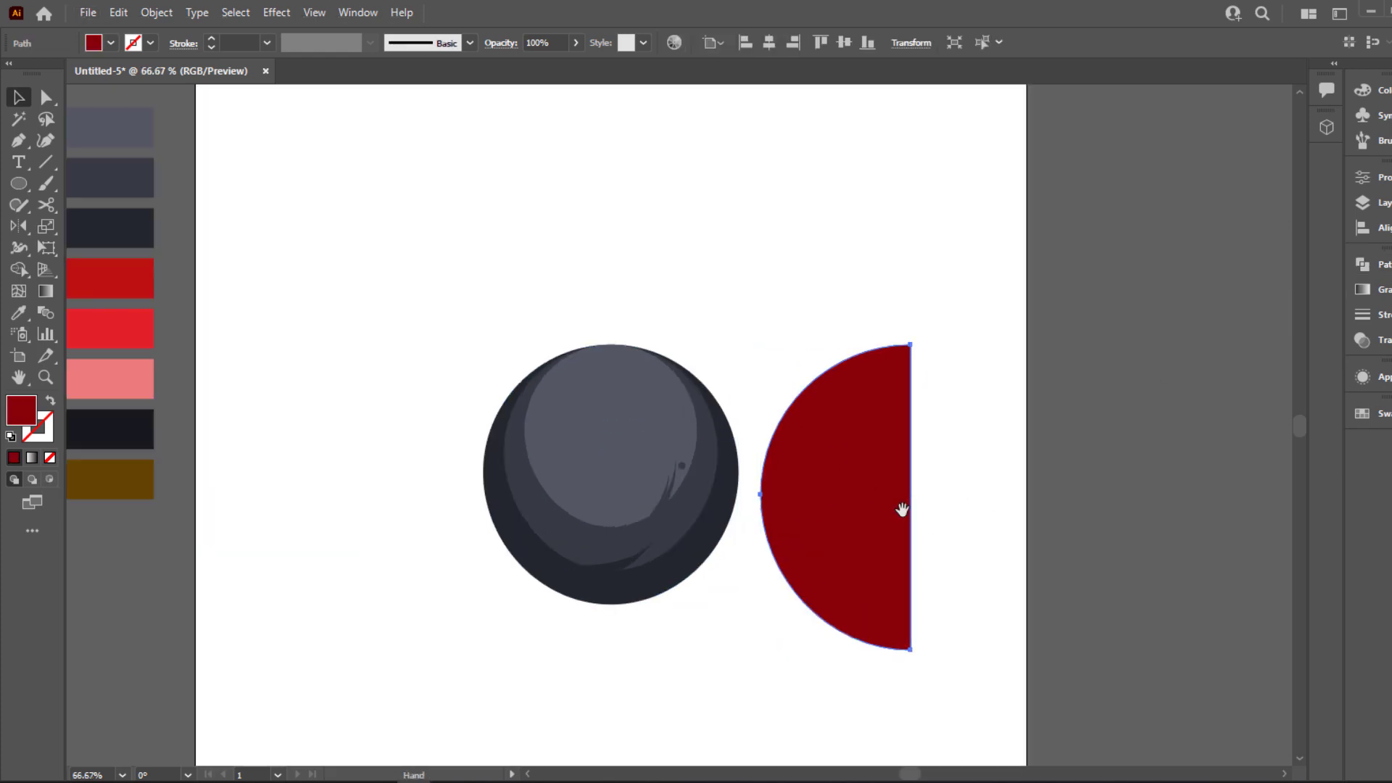
pyautogui.scroll(1, 760, 544)
pyautogui.moveTo(972, 563); pyautogui.dragTo(777, 500)
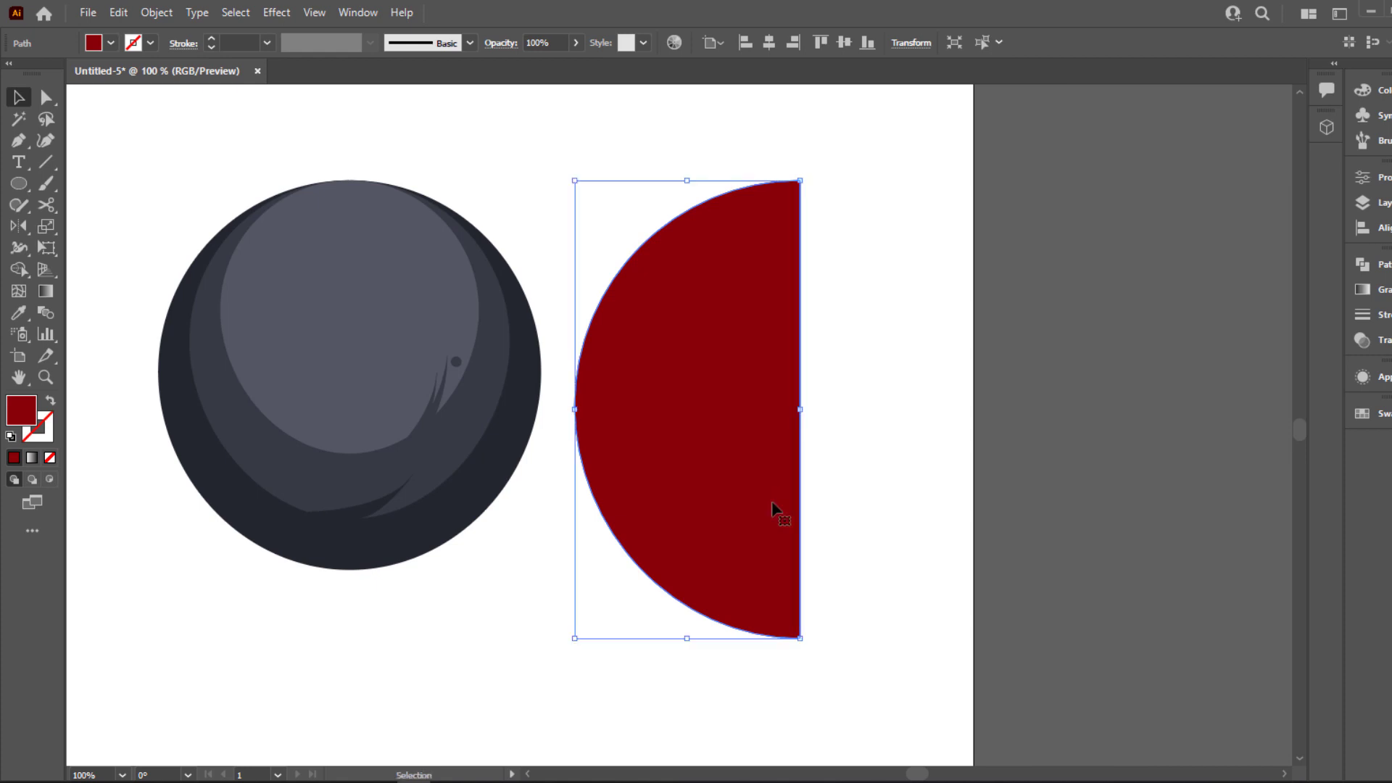
pyautogui.scroll(-1, 729, 496)
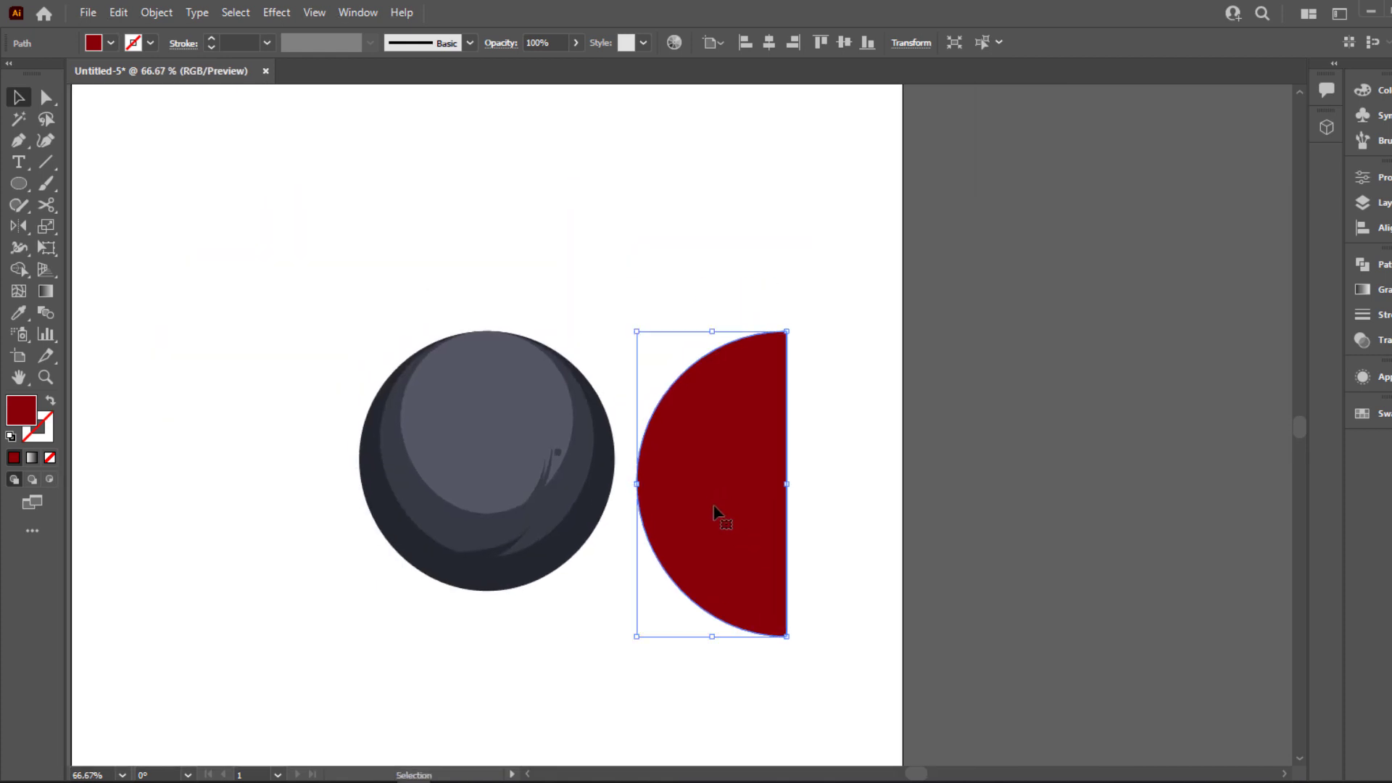
pyautogui.keyDown('shift'); pyautogui.click(727, 478); pyautogui.keyUp('shift')
pyautogui.moveTo(743, 509)
pyautogui.mouseDown()
pyautogui.moveTo(771, 481)
pyautogui.moveTo(754, 486)
pyautogui.mouseUp()
pyautogui.press('i')
pyautogui.click(632, 589)
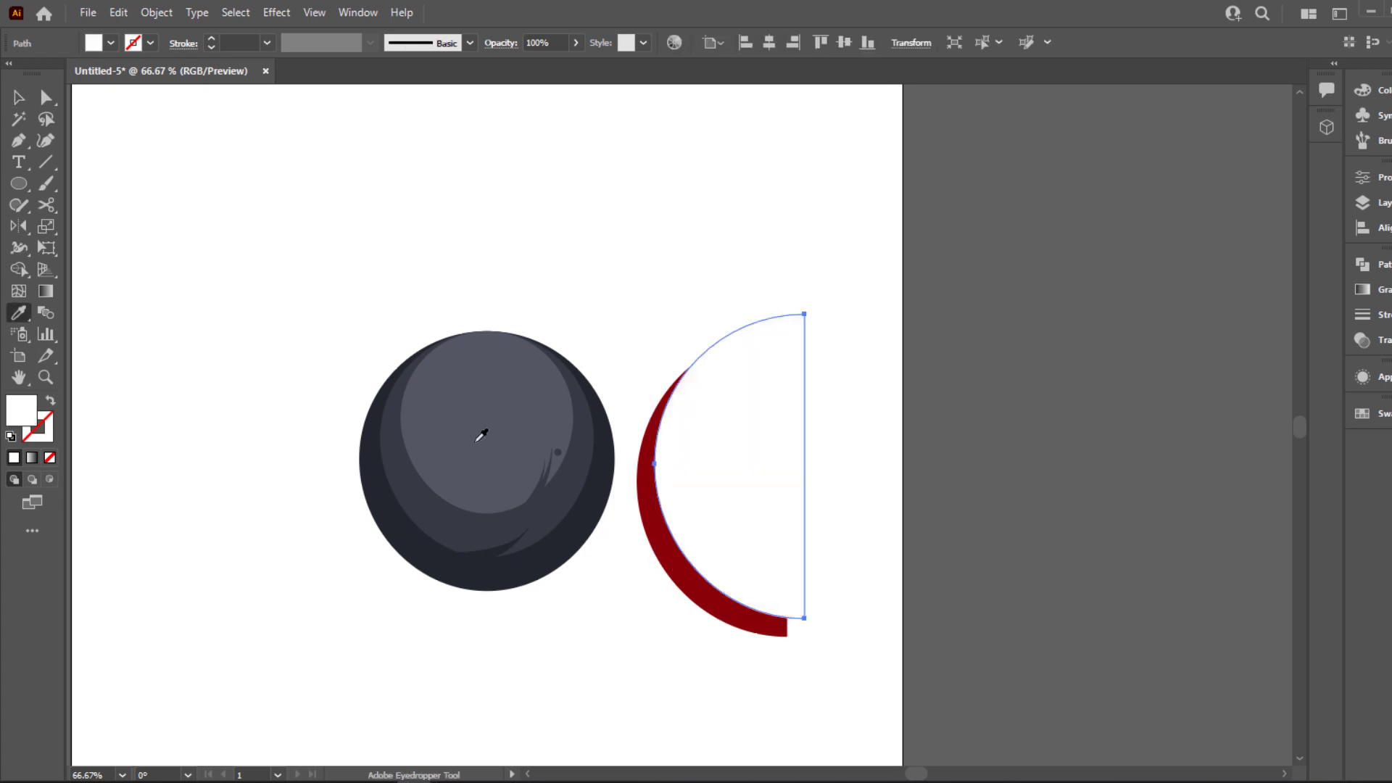
# Move the white half-circle off the artboard to the empty area at its right
pyautogui.press('v')
pyautogui.click(305, 202)
pyautogui.scroll(-1, 709, 476)
pyautogui.click(709, 475)
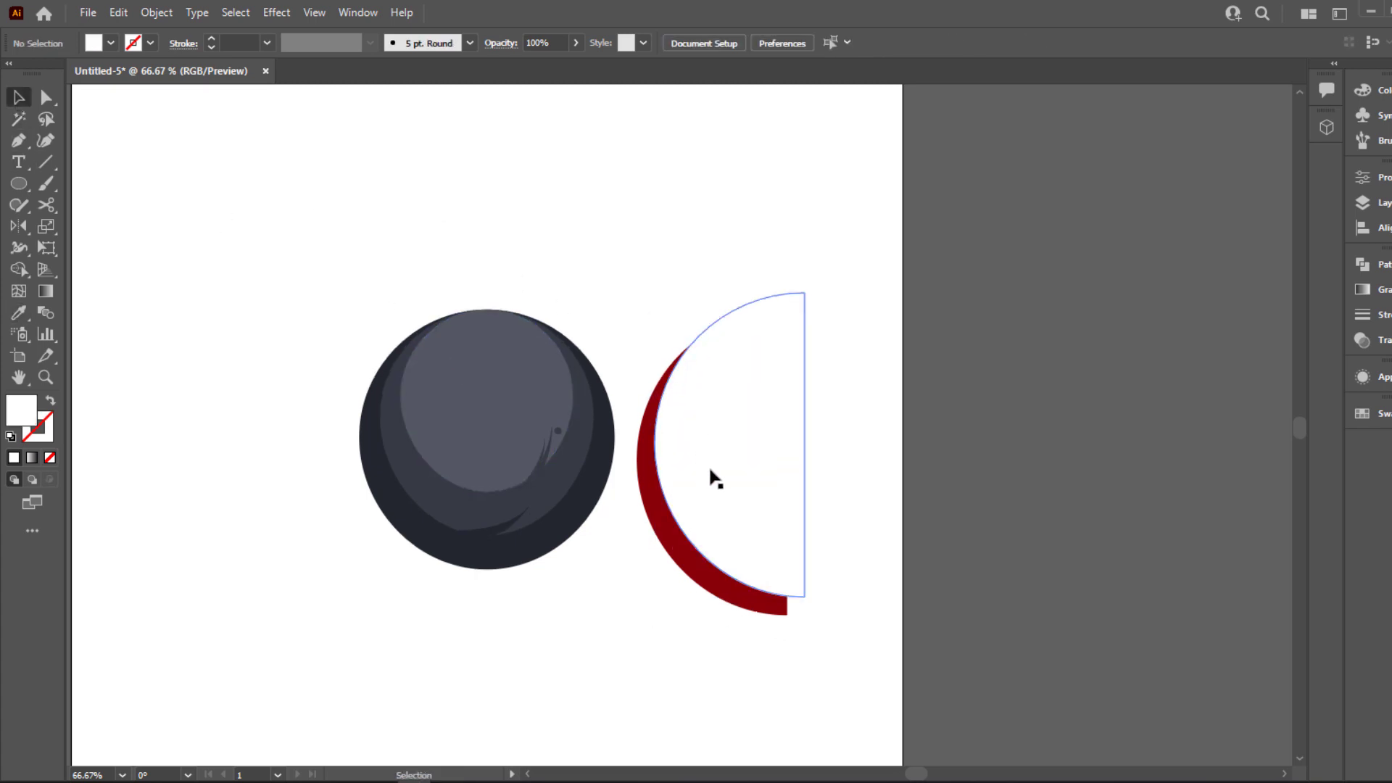
pyautogui.moveTo(709, 476); pyautogui.dragTo(1006, 458)
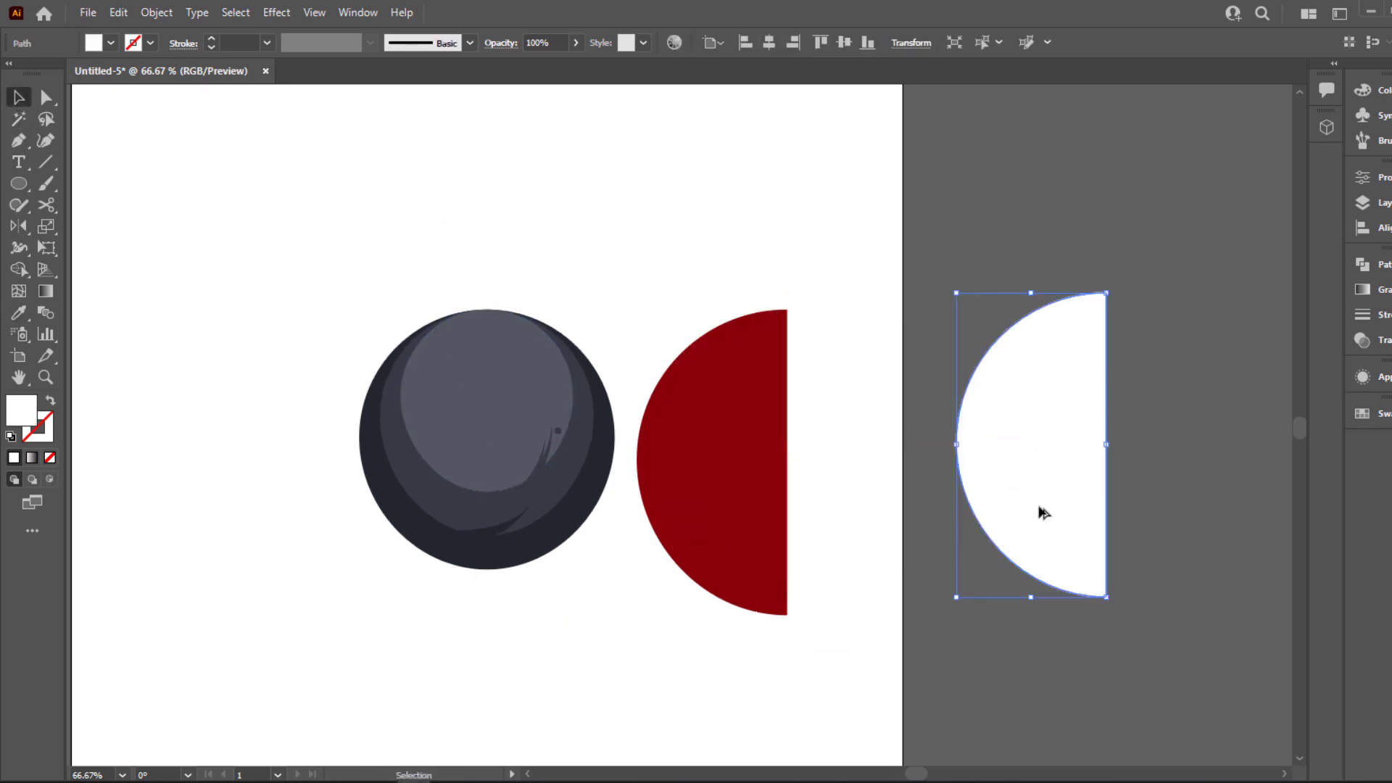
# Duplicate the white half-circle up and to the right, fill the copy with the canvas grey, and adjust its offset for a thin crescent
pyautogui.moveTo(1037, 513); pyautogui.dragTo(1051, 481)
pyautogui.press('i')
pyautogui.click(992, 645)
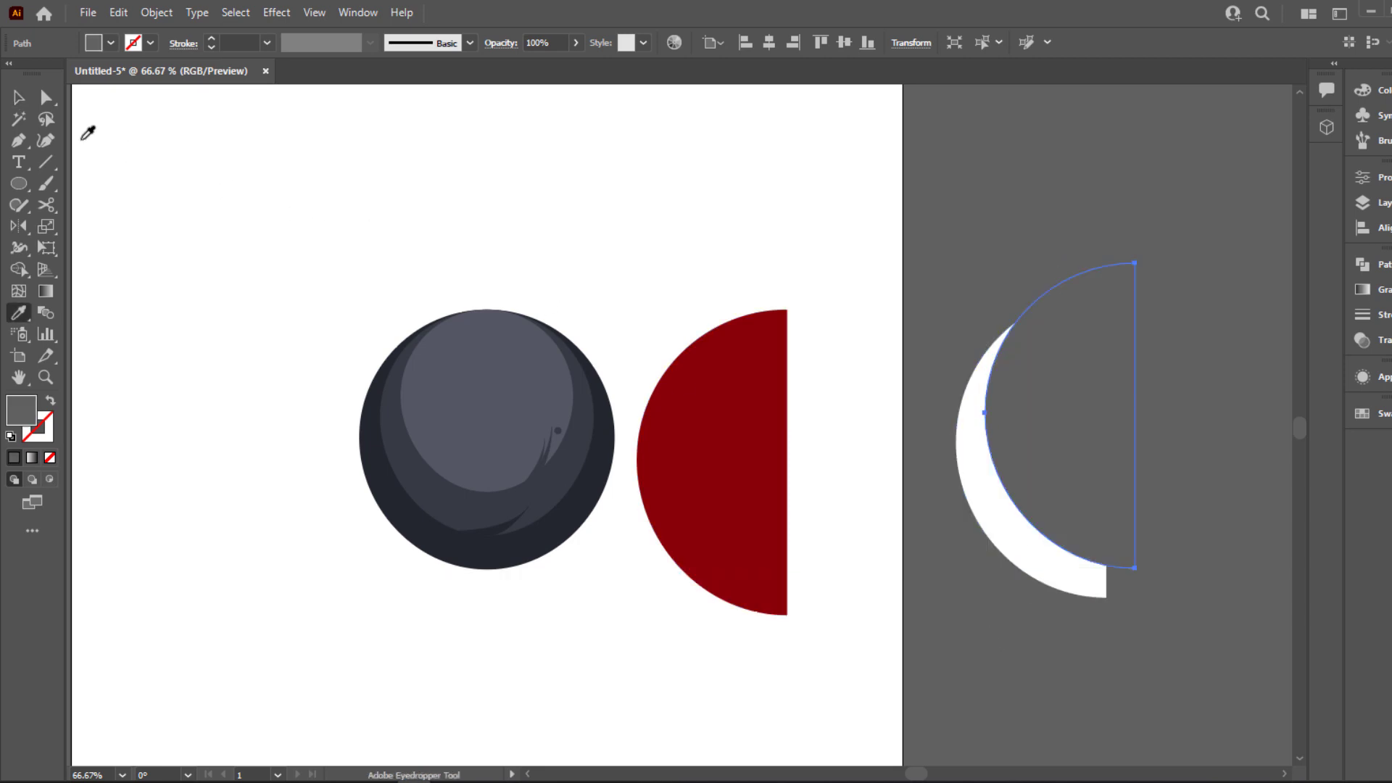
pyautogui.click(19, 104)
pyautogui.scroll(-1, 754, 335)
pyautogui.moveTo(890, 351); pyautogui.dragTo(848, 448)
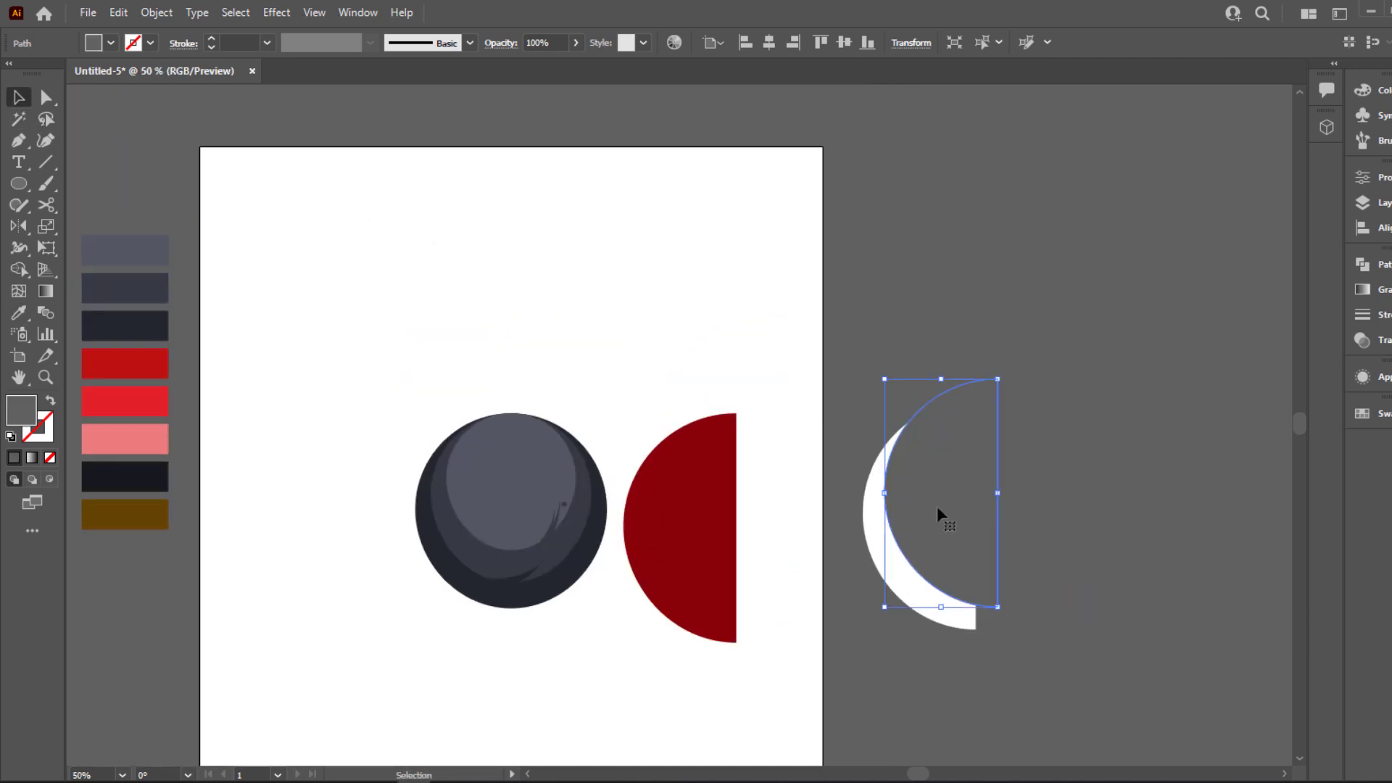
pyautogui.moveTo(936, 506); pyautogui.dragTo(926, 514)
# Select both offset half-circles and cut away the grey one with Shape Builder, keeping only the white crescent
pyautogui.moveTo(863, 385); pyautogui.dragTo(867, 311)
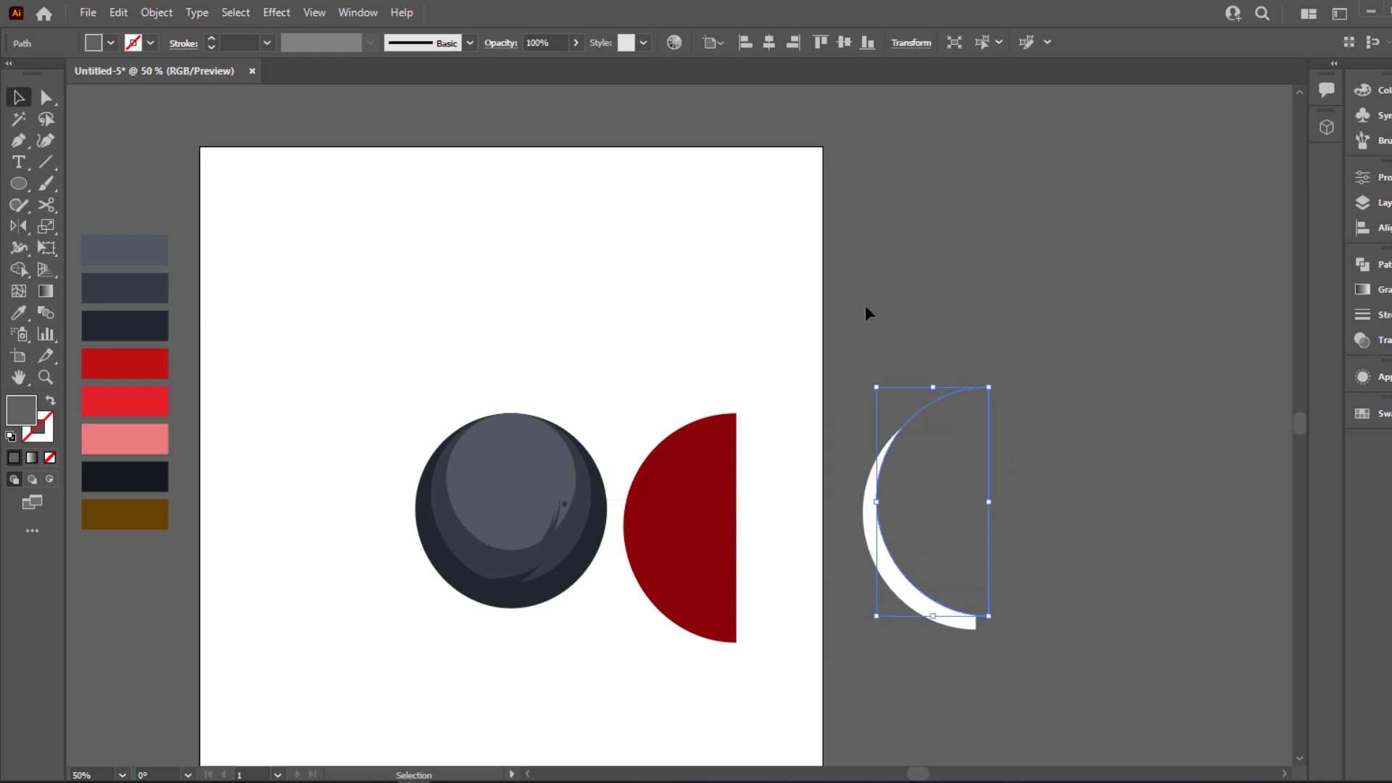
pyautogui.click(19, 249)
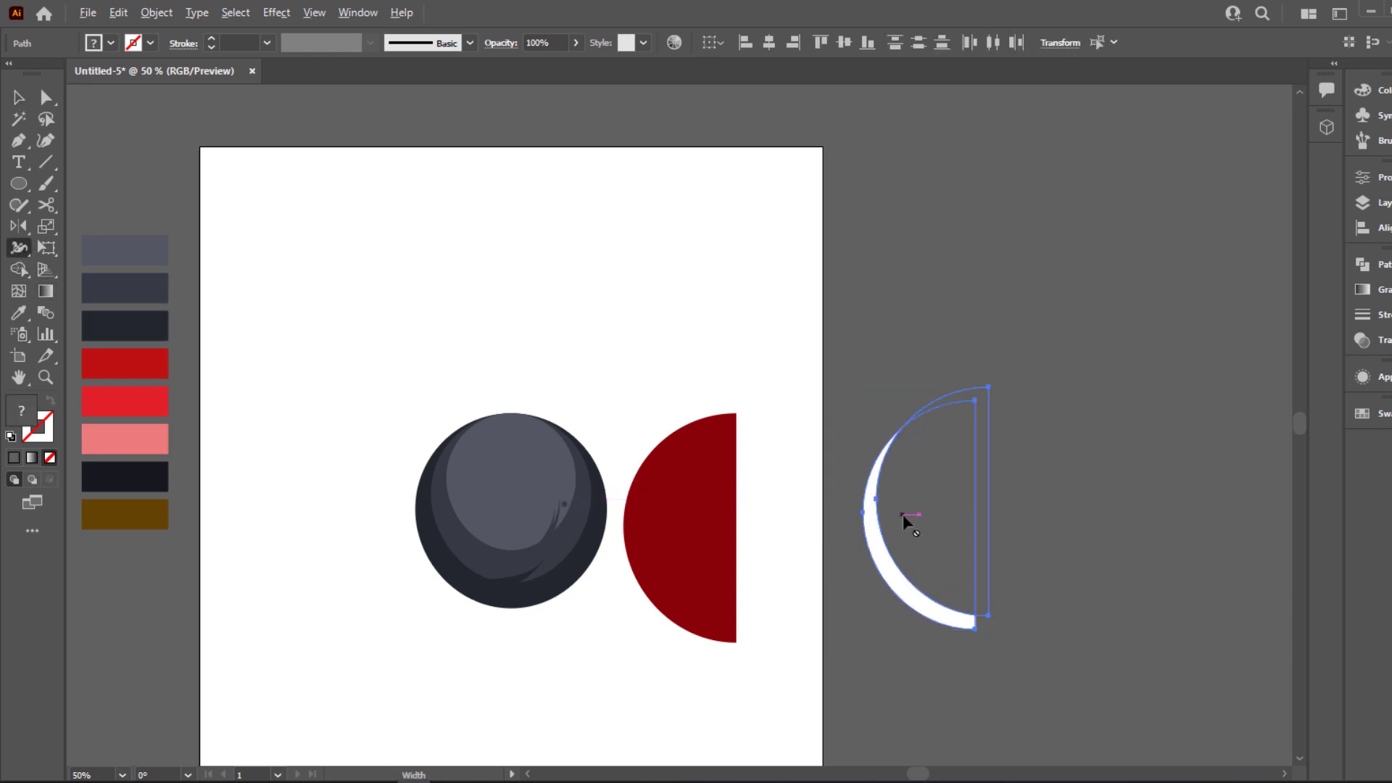
pyautogui.click(18, 96)
pyautogui.moveTo(815, 256); pyautogui.dragTo(948, 499)
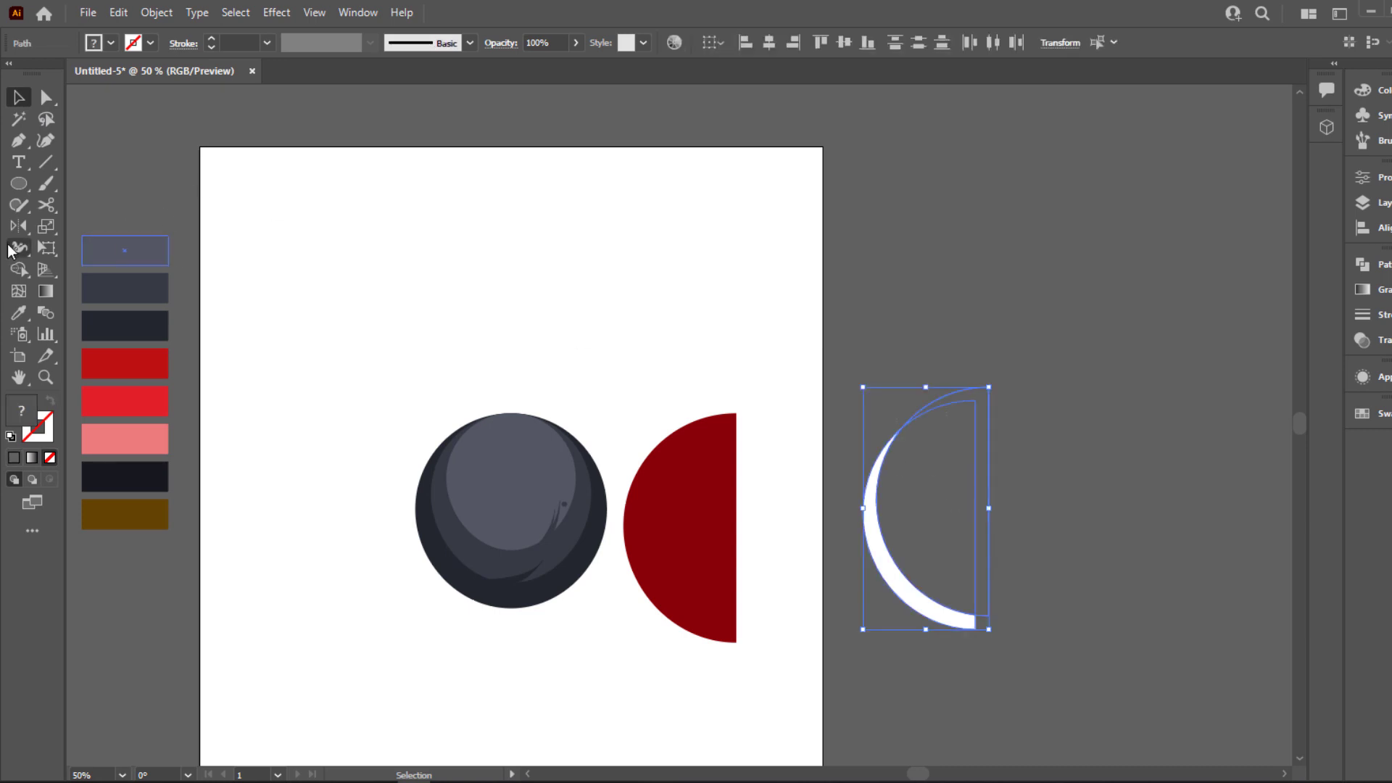
pyautogui.click(18, 250)
pyautogui.click(19, 270)
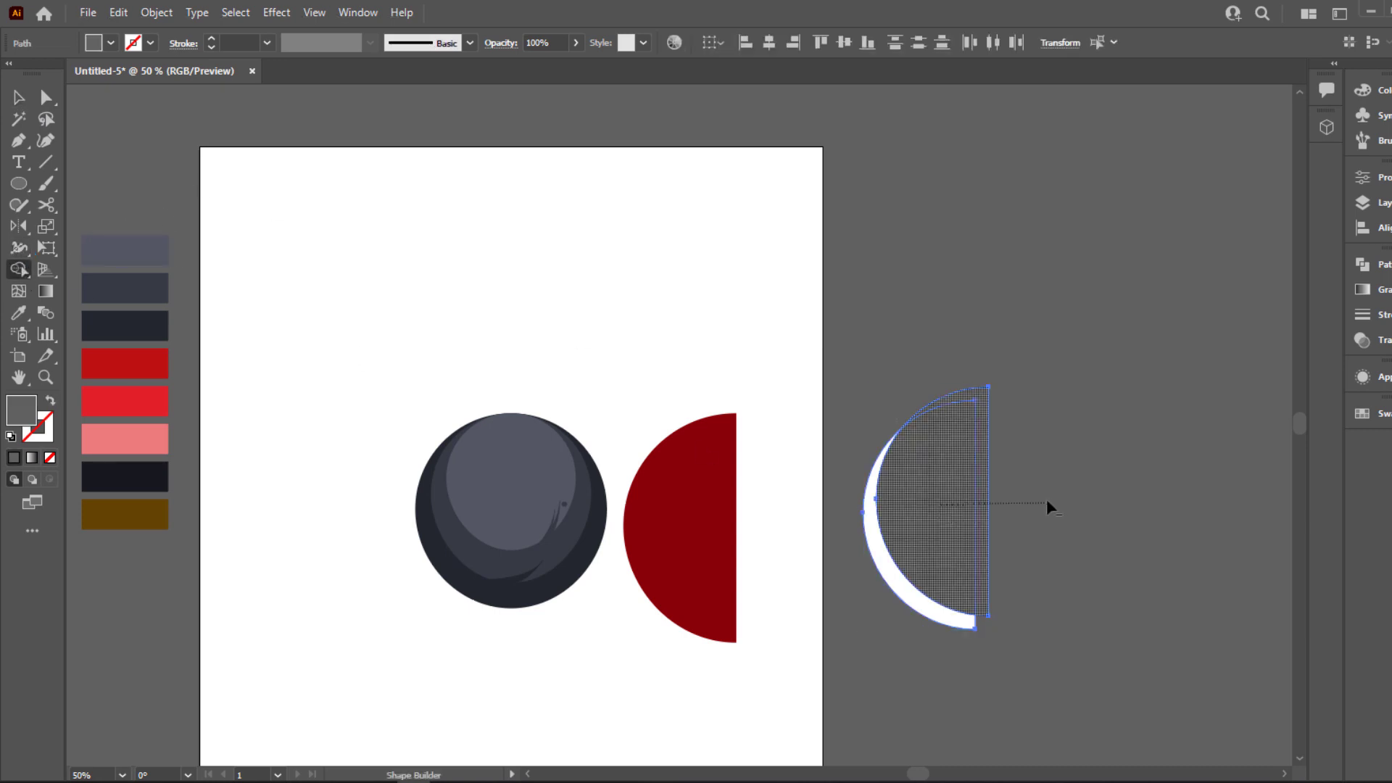
pyautogui.moveTo(1046, 499); pyautogui.dragTo(1042, 500)
# Place the crescent along the curved edge of the dark red half-circle and fill it with the darker red swatch
pyautogui.press('v')
pyautogui.moveTo(900, 590); pyautogui.dragTo(661, 595)
pyautogui.press('i')
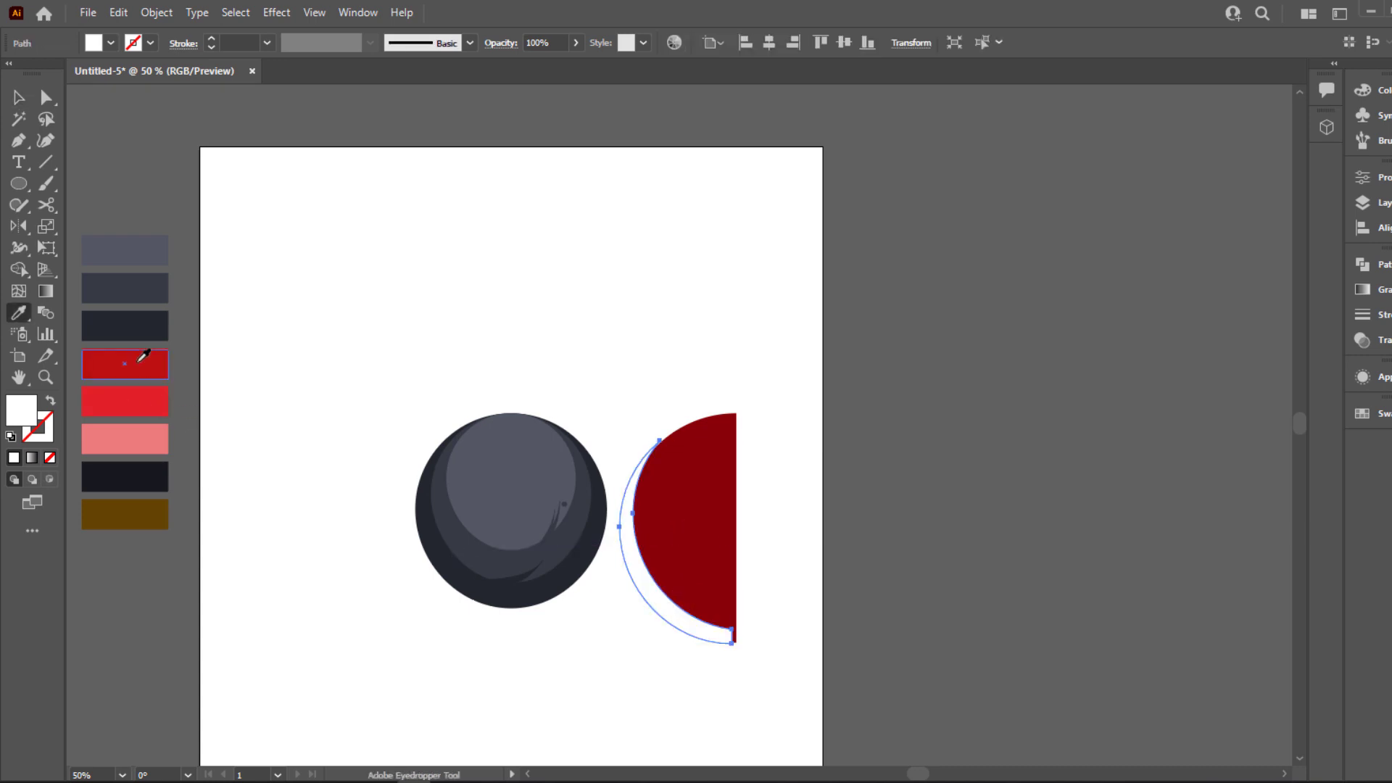
pyautogui.click(139, 360)
pyautogui.click(19, 97)
pyautogui.scroll(3, 674, 575)
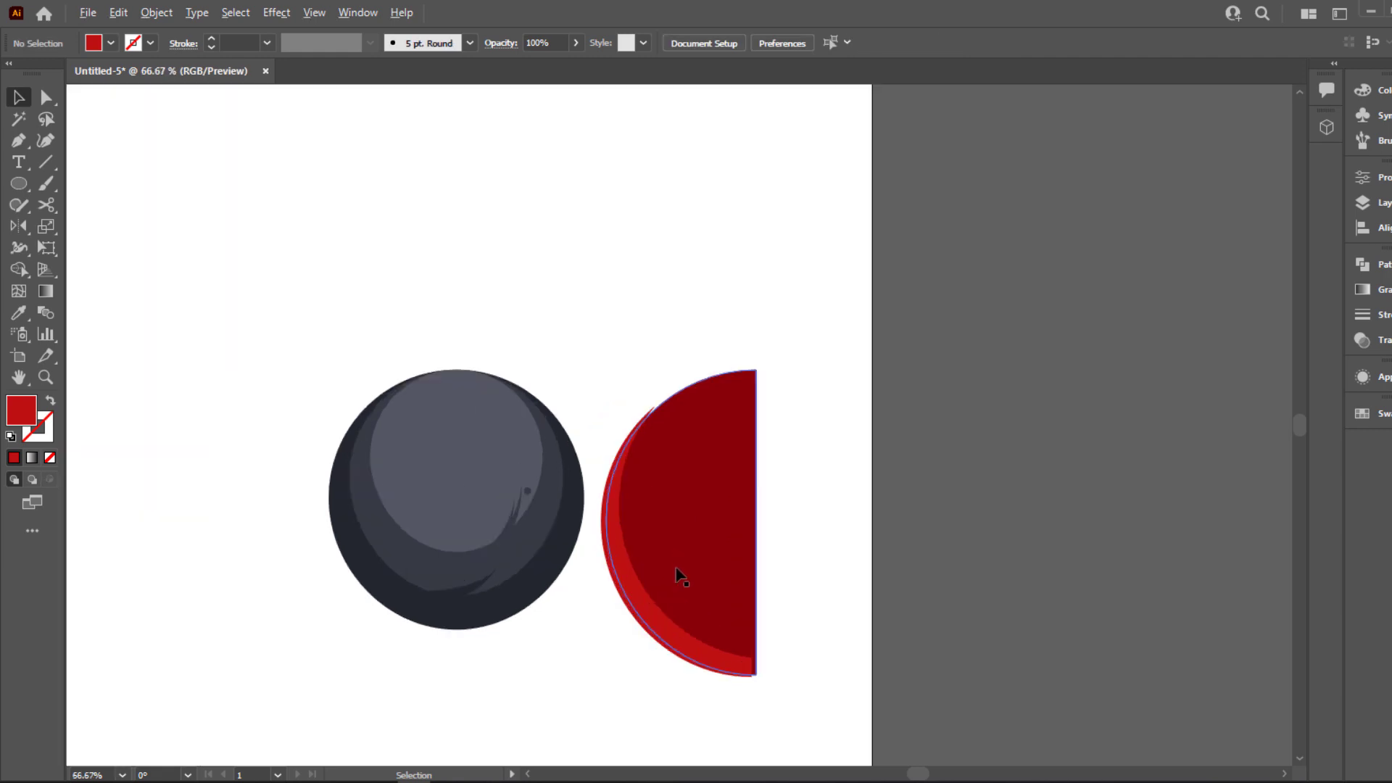
pyautogui.moveTo(620, 647); pyautogui.dragTo(633, 646)
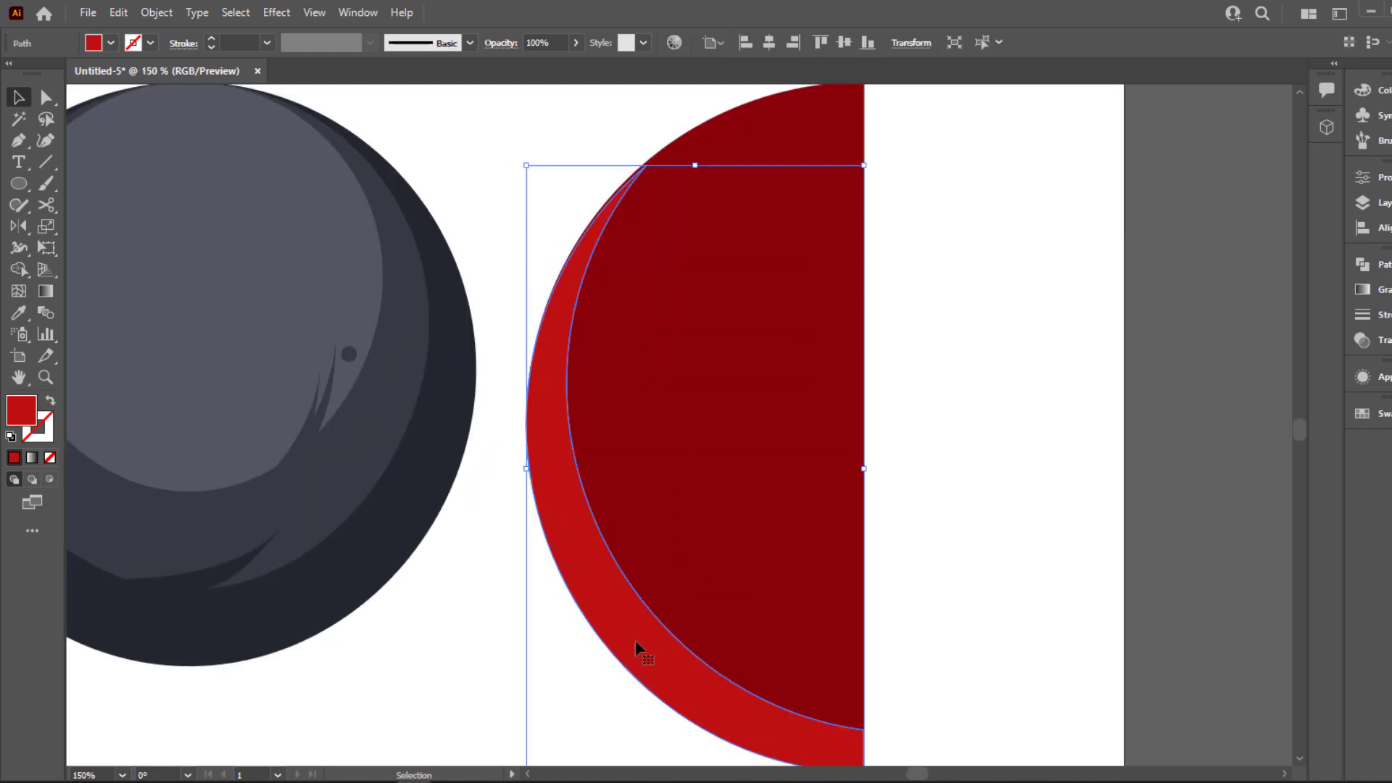
pyautogui.scroll(1, 757, 579)
# Fill the crescent with the same dark red as the half-circle
pyautogui.click(756, 611)
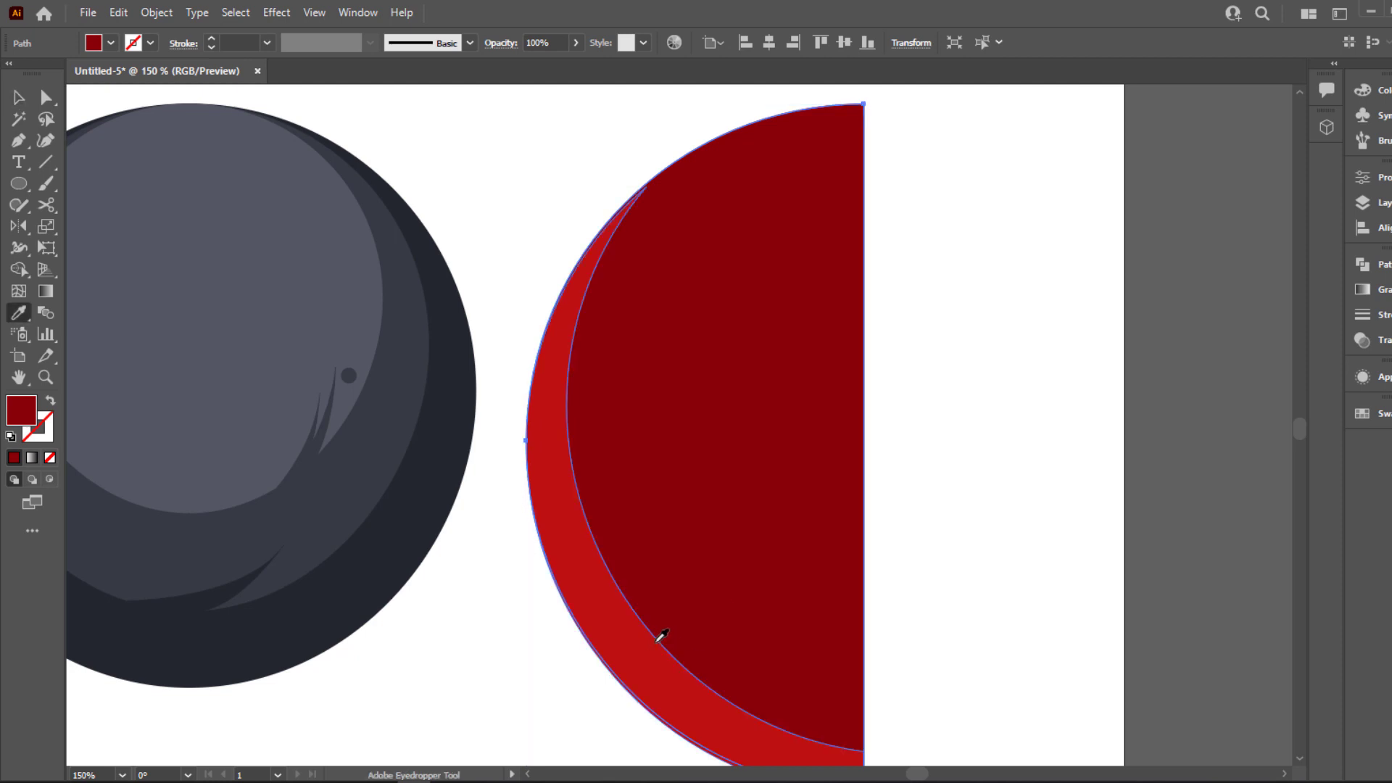
pyautogui.click(642, 656)
pyautogui.press('i')
pyautogui.click(726, 603)
pyautogui.press('v')
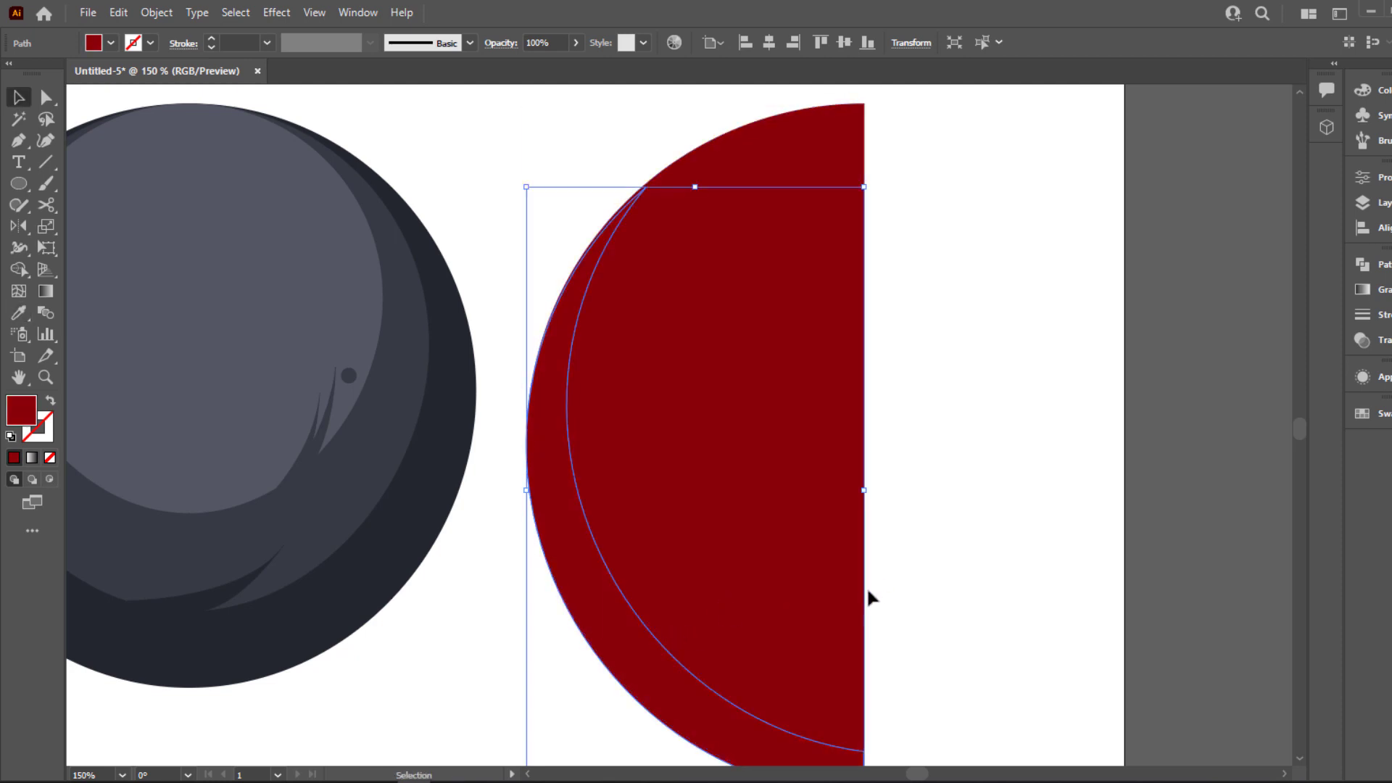
# Fill the half-circle behind the crescent with the darker red palette swatch
pyautogui.scroll(-2, 867, 585)
pyautogui.click(880, 586)
pyautogui.click(827, 584)
pyautogui.press('i')
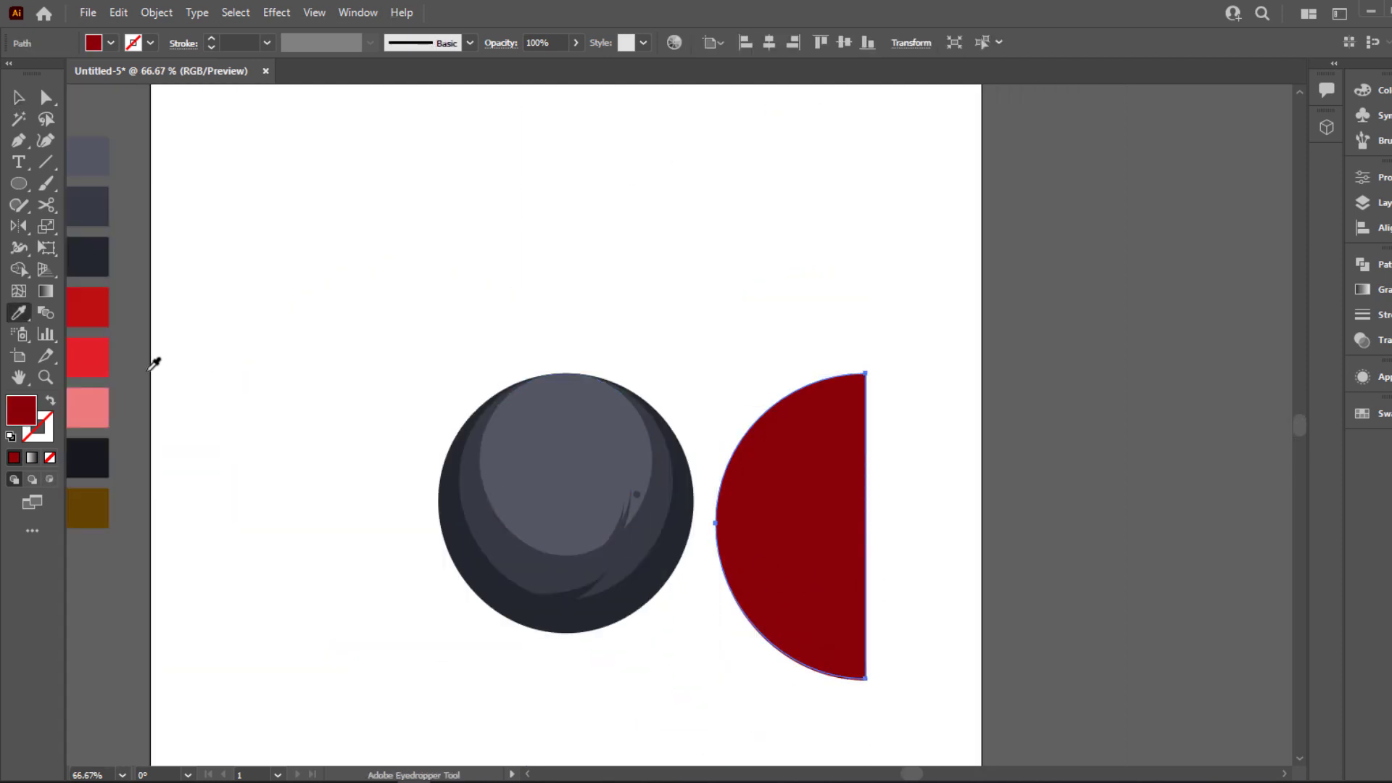
pyautogui.click(110, 308)
pyautogui.press('v')
pyautogui.click(652, 370)
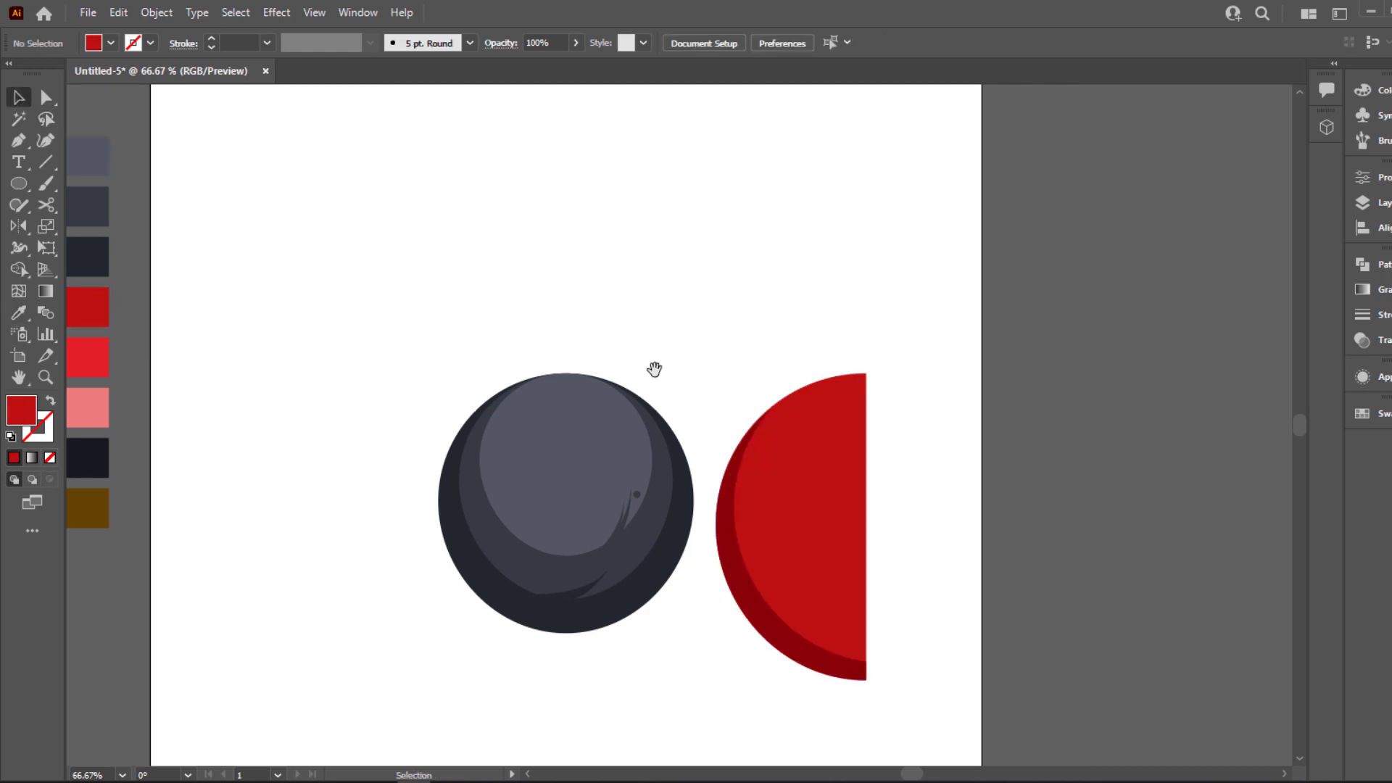
# Place a copy of the red half-circle to its right, straddling the artboard's edge
pyautogui.scroll(-1, 653, 370)
pyautogui.scroll(-1, 687, 360)
pyautogui.moveTo(787, 348); pyautogui.dragTo(710, 347)
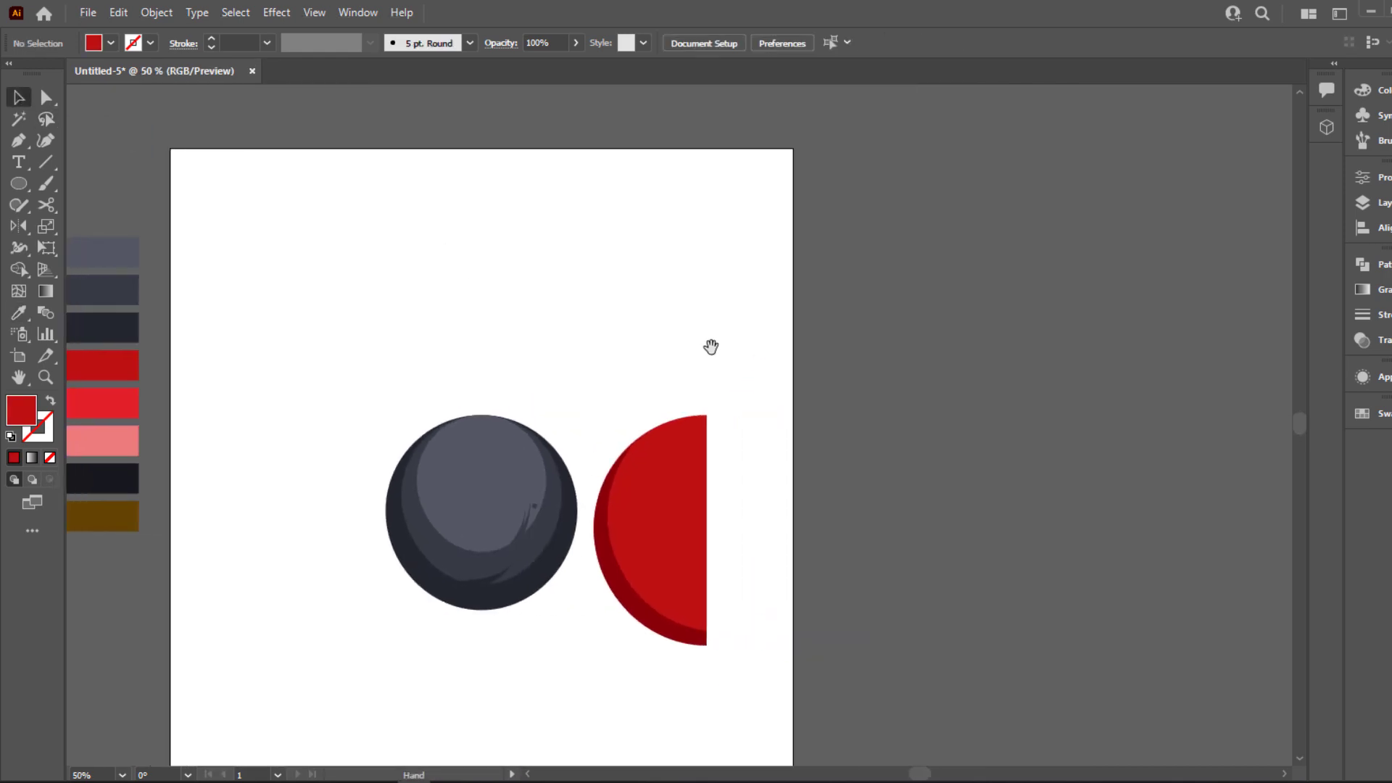
pyautogui.moveTo(638, 408); pyautogui.dragTo(696, 387)
pyautogui.click(719, 489)
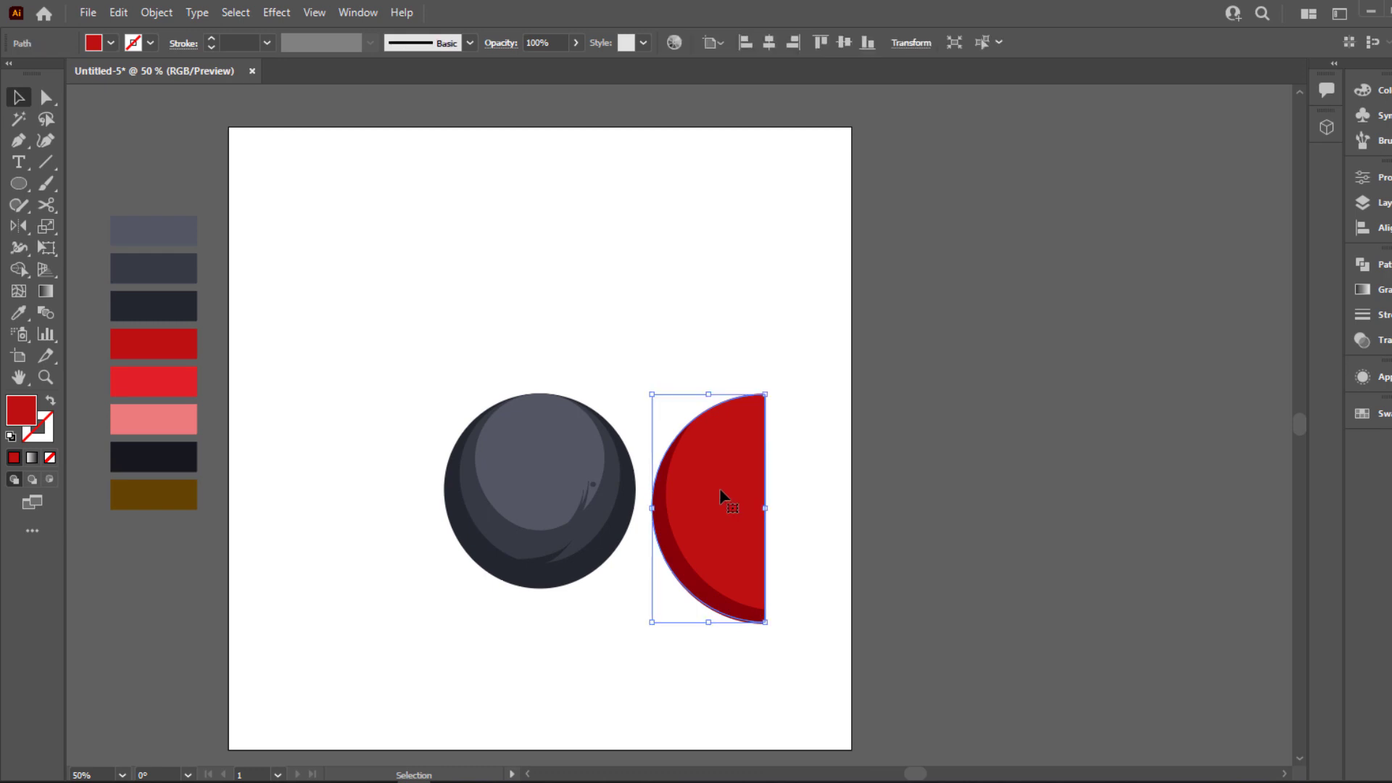
pyautogui.hotkey('ctrl', 'c')
pyautogui.press('a')
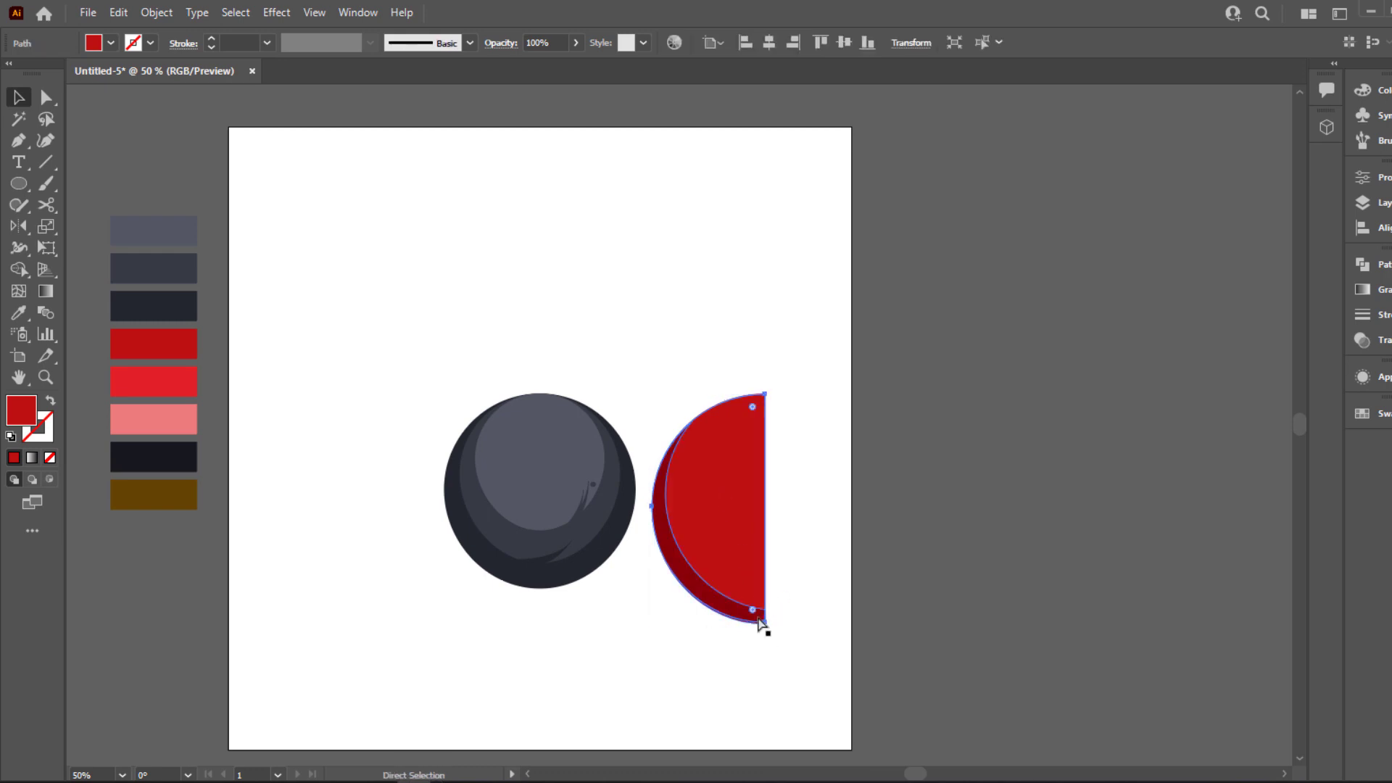
pyautogui.press('v')
pyautogui.moveTo(721, 551); pyautogui.dragTo(872, 562)
pyautogui.moveTo(706, 501); pyautogui.dragTo(778, 376)
pyautogui.press('Delete')
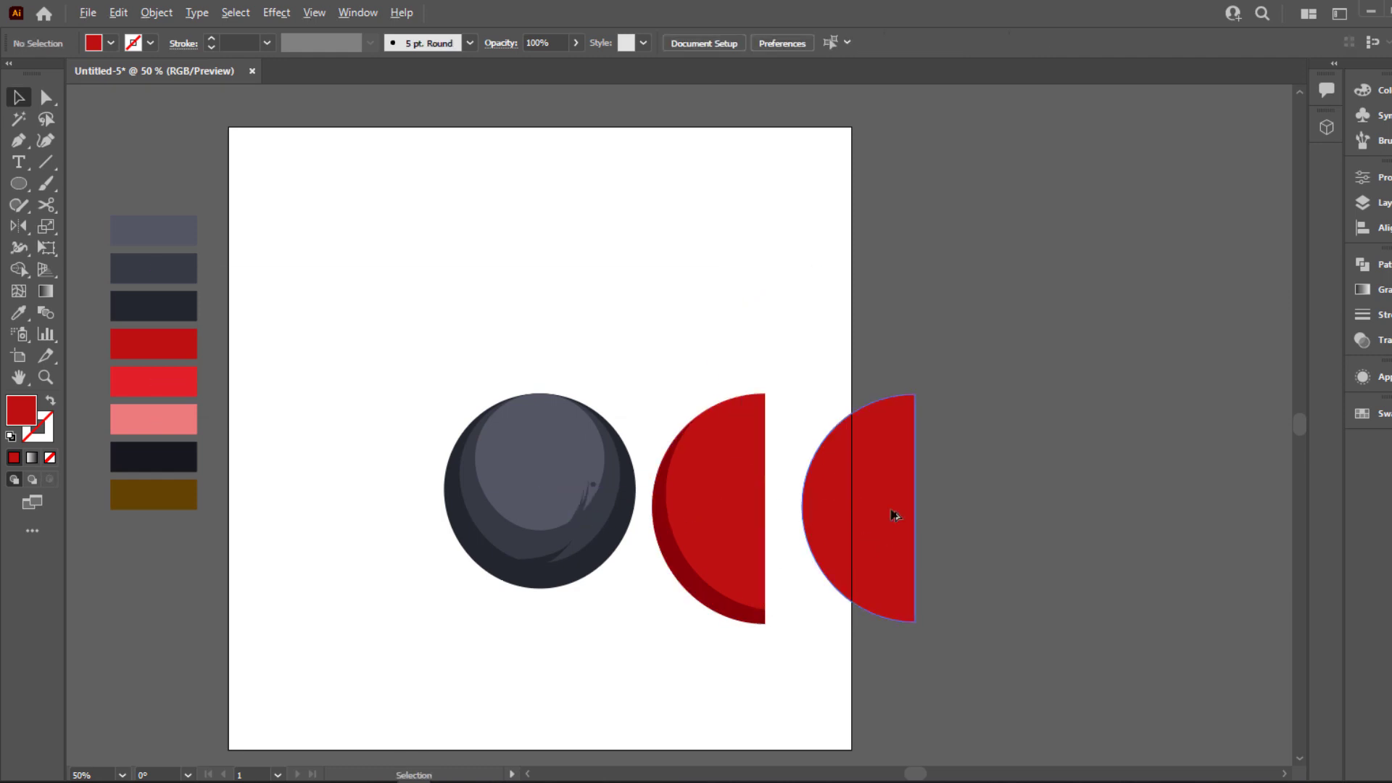
# Duplicate the copied half-circle up and to the right, and cut the upper shape away from the lower one with Shape Builder
pyautogui.moveTo(894, 514); pyautogui.dragTo(924, 452)
pyautogui.moveTo(796, 345); pyautogui.dragTo(896, 485)
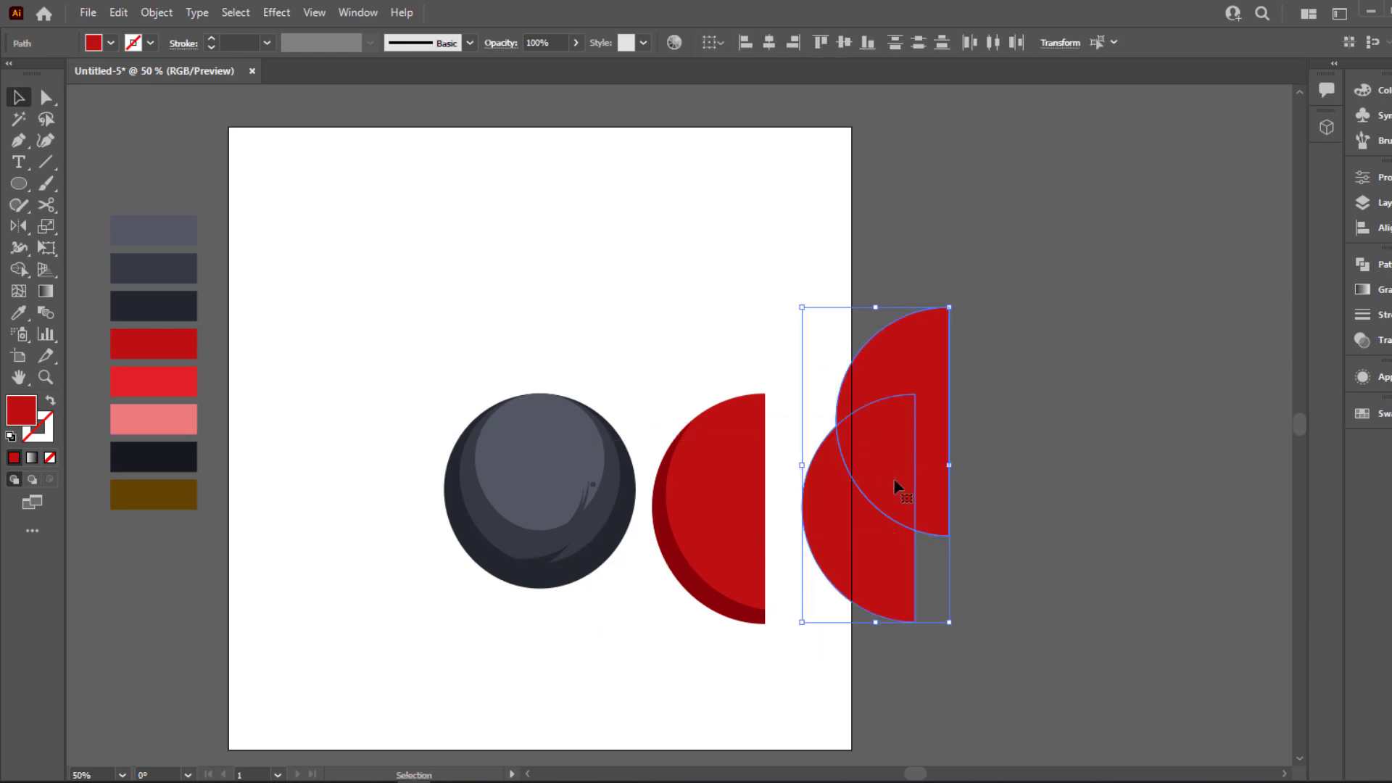
pyautogui.click(29, 274)
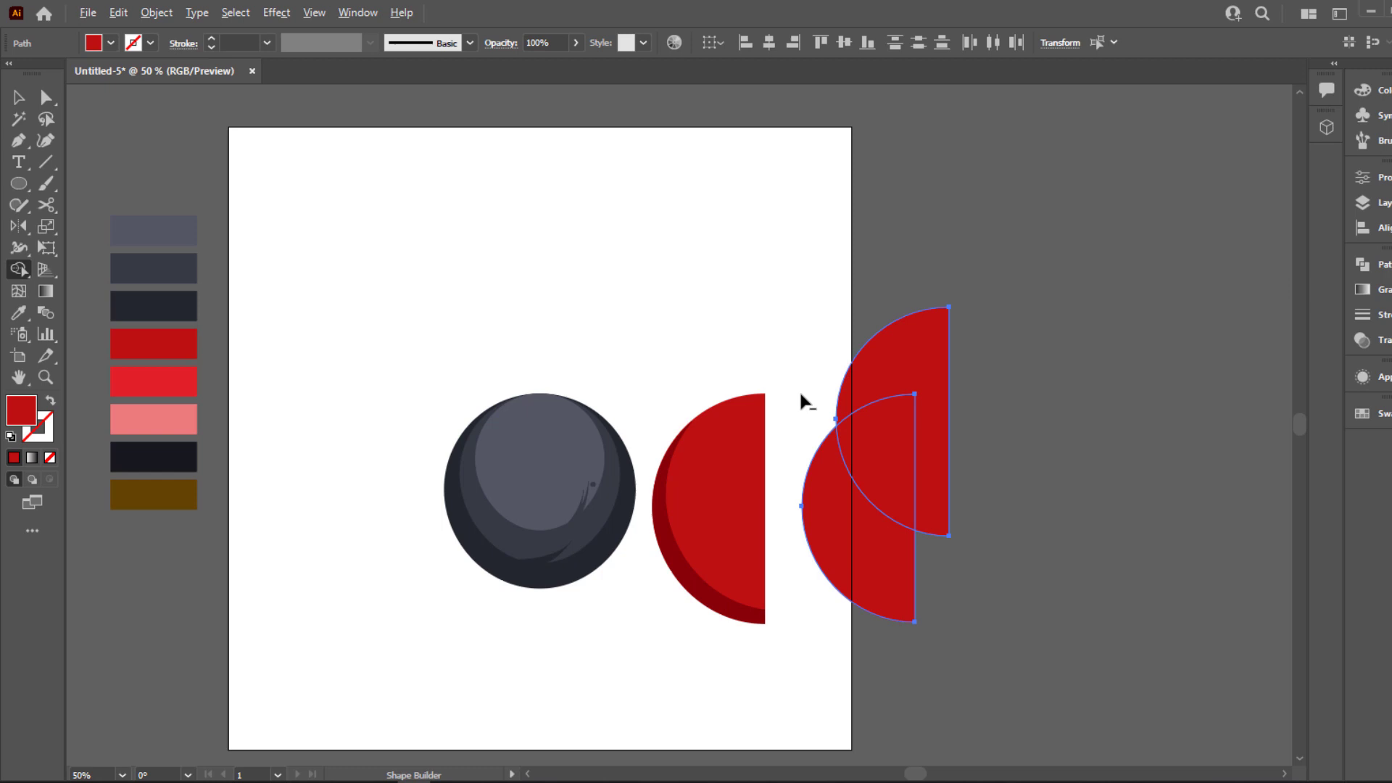
pyautogui.keyDown('alt'); pyautogui.click(901, 382); pyautogui.keyUp('alt')
# Move the remaining cut piece onto the original half-circle and fill it with the bright red swatch
pyautogui.press('v')
pyautogui.moveTo(870, 540); pyautogui.dragTo(721, 540)
pyautogui.press('i')
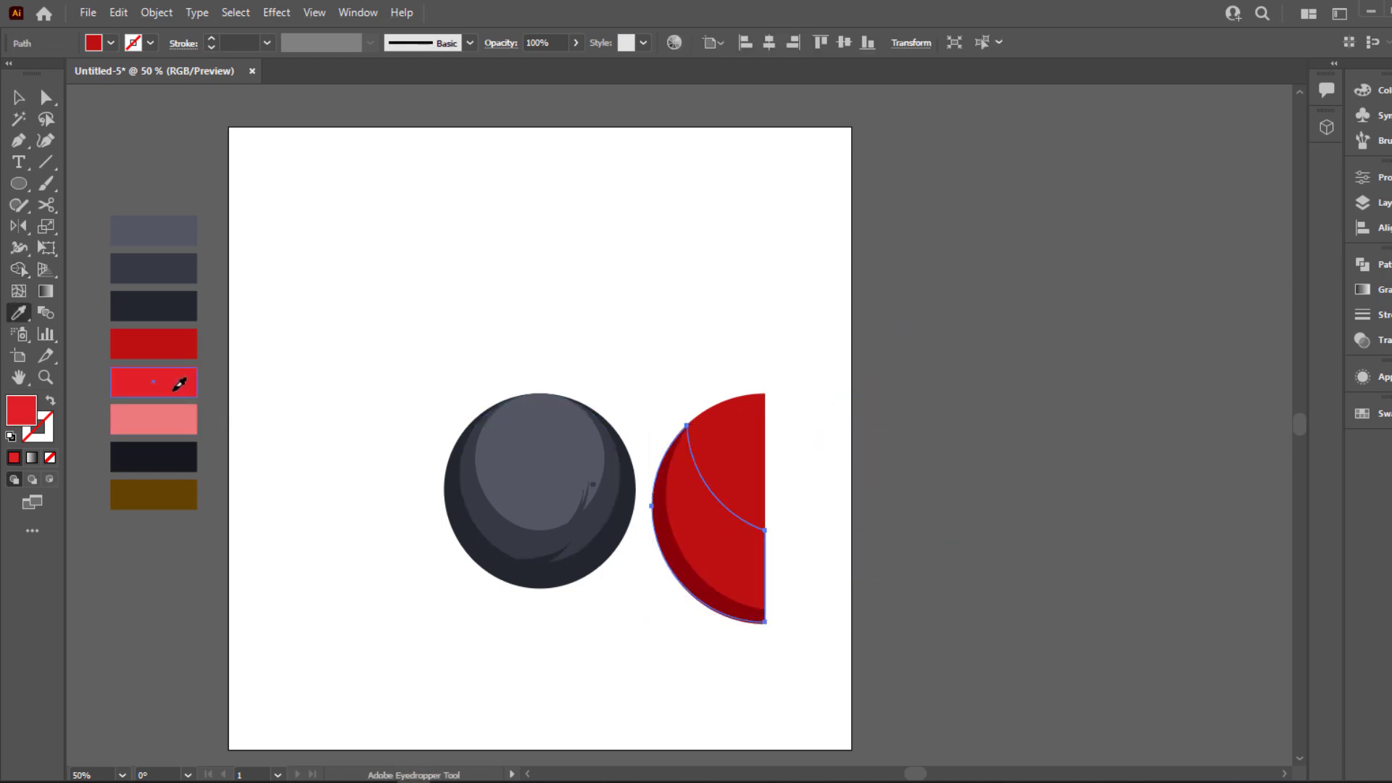
pyautogui.click(174, 389)
pyautogui.click(22, 99)
pyautogui.click(758, 357)
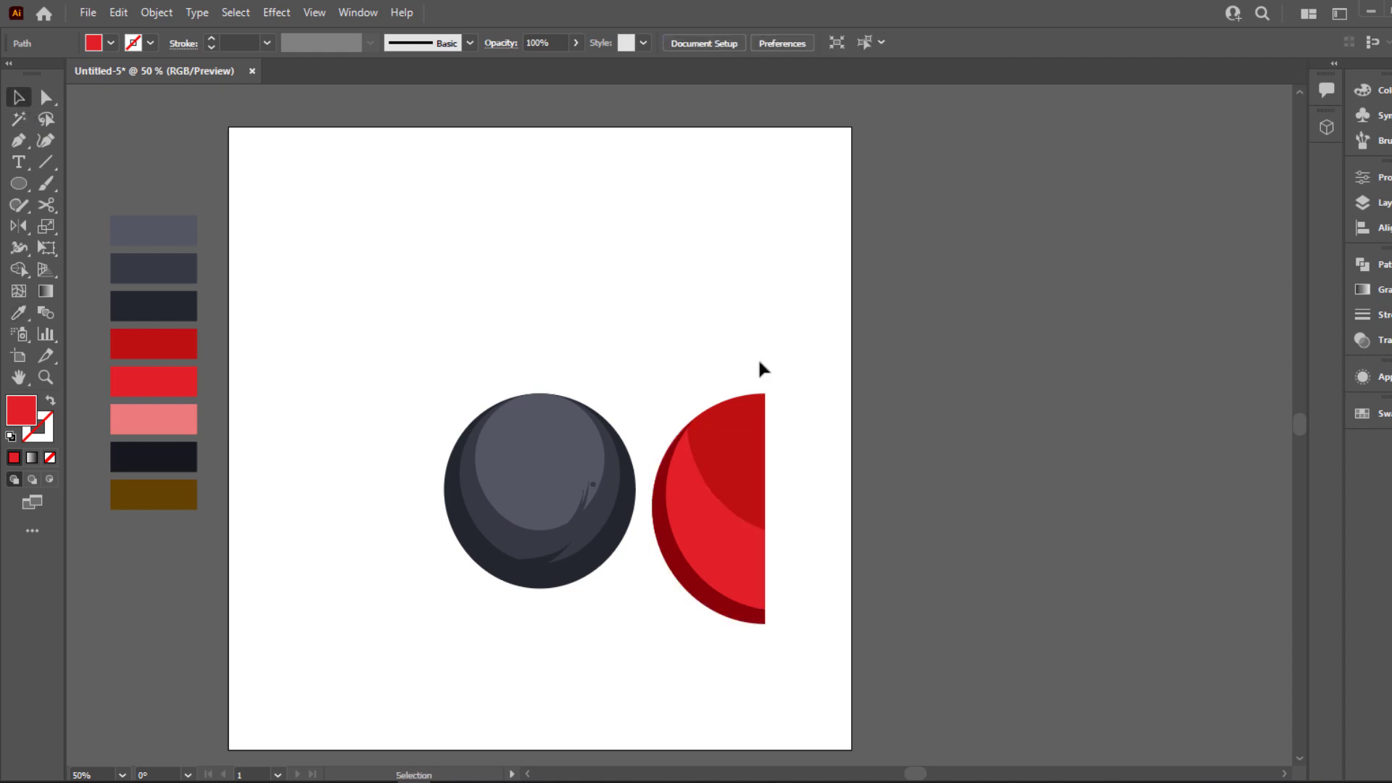
# Draw a circle about 70 px wide near the half-circle's curved edge and fill it with black
pyautogui.keyDown('alt'); pyautogui.scroll(1, 736, 395); pyautogui.keyUp('alt')
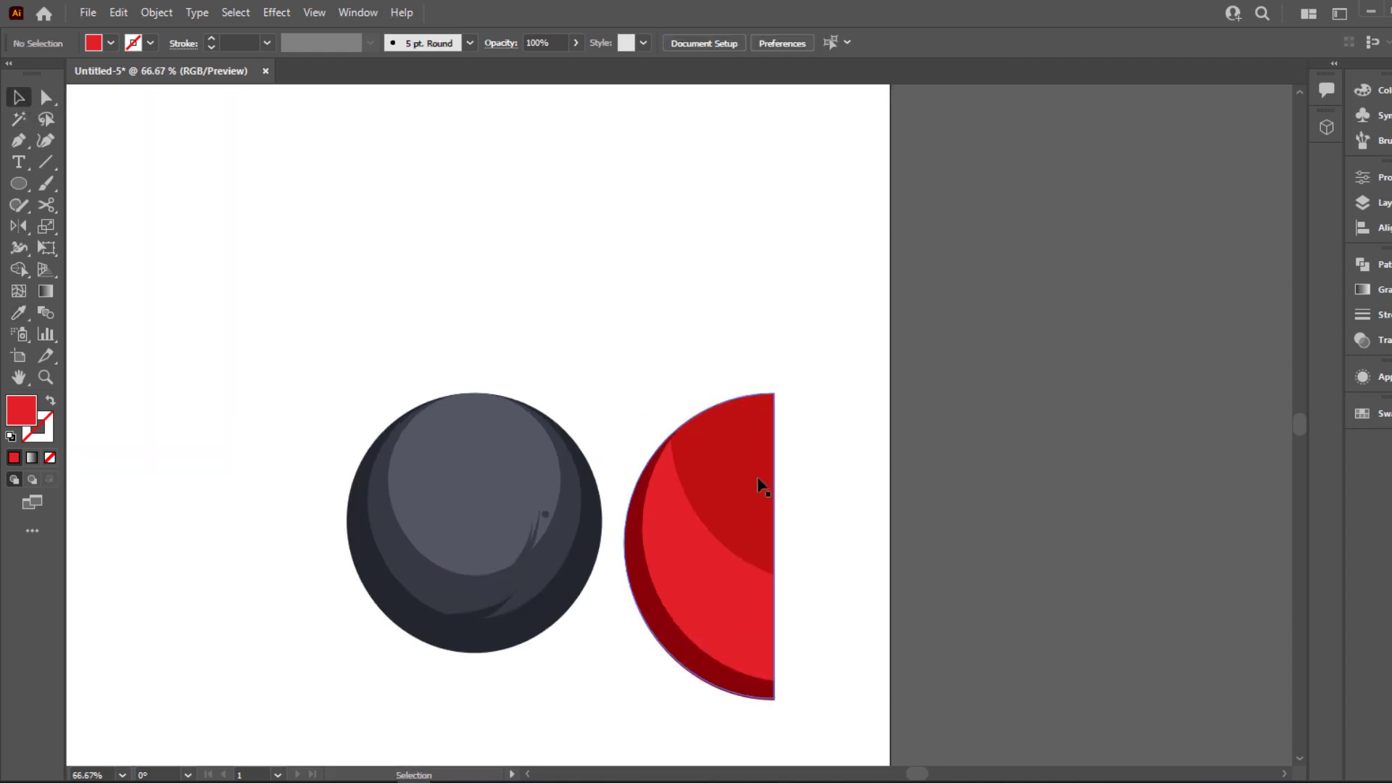
pyautogui.keyDown('alt'); pyautogui.scroll(-1, 430, 268); pyautogui.keyUp('alt')
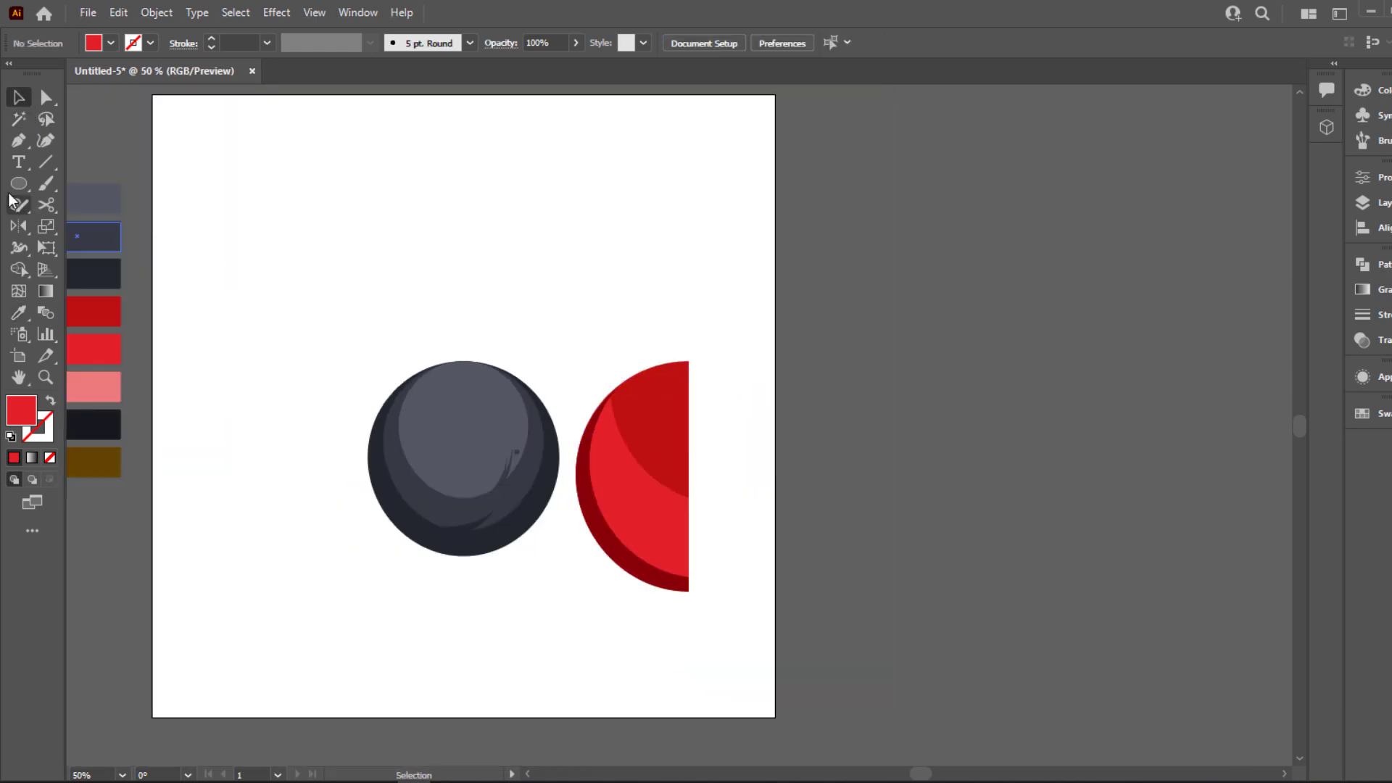
pyautogui.moveTo(29, 182); pyautogui.dragTo(108, 227)
pyautogui.keyDown('alt'); pyautogui.scroll(1, 571, 465); pyautogui.keyUp('alt')
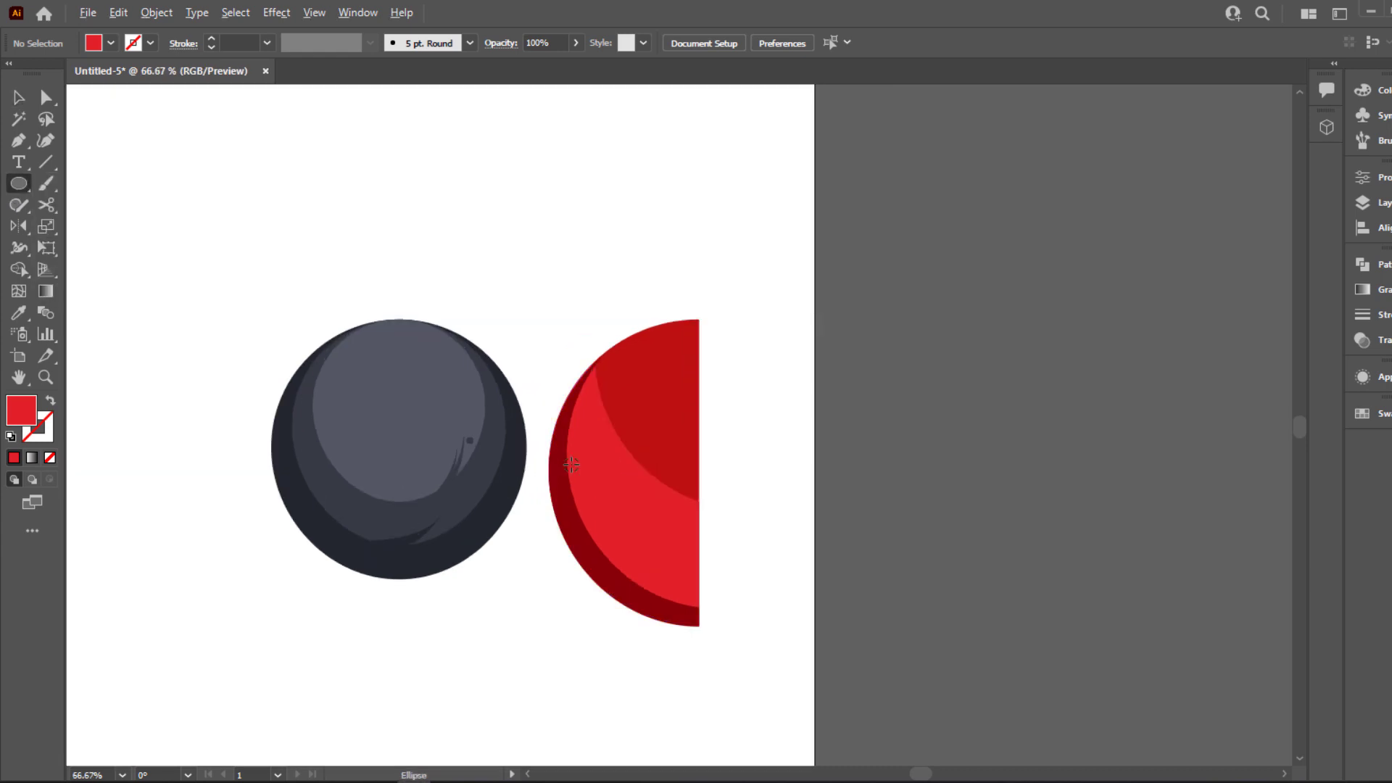
pyautogui.moveTo(599, 450); pyautogui.dragTo(629, 478)
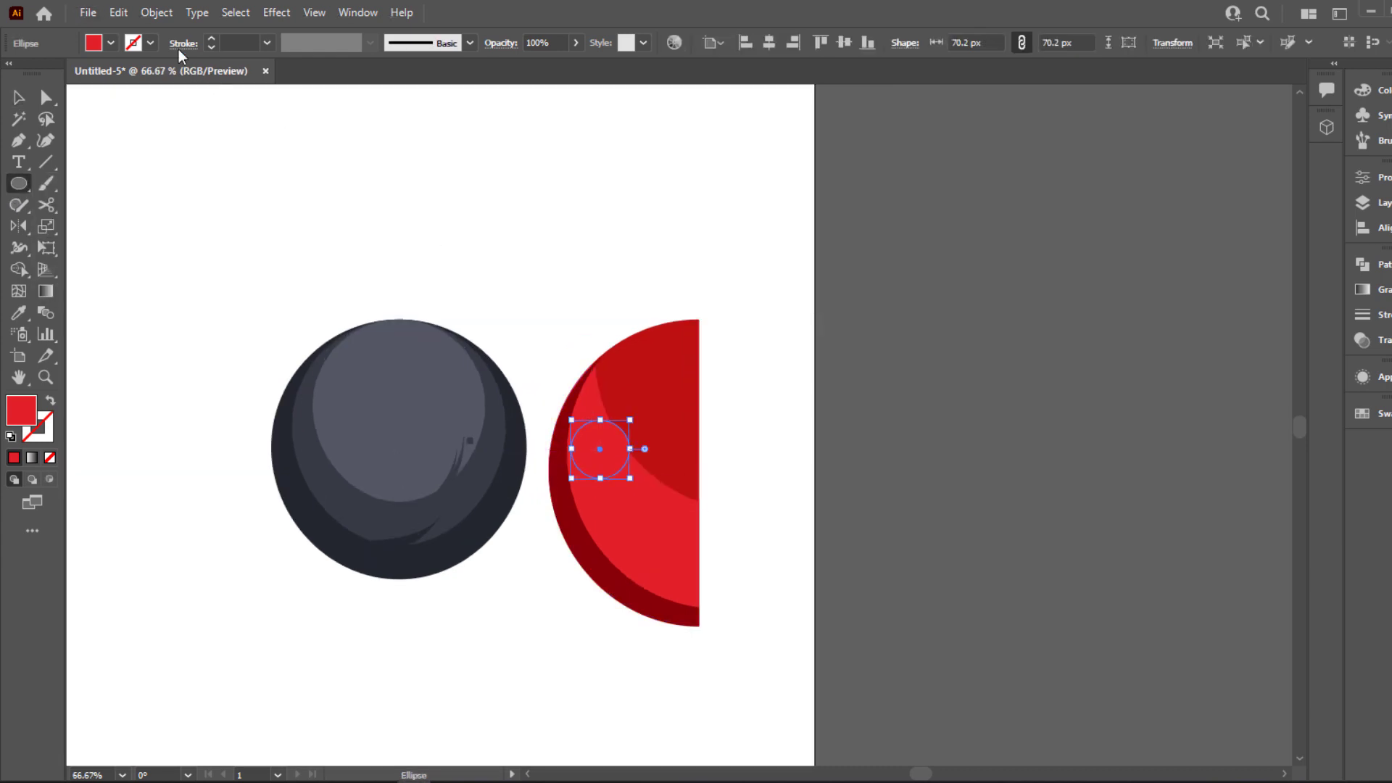
pyautogui.click(110, 43)
pyautogui.click(49, 73)
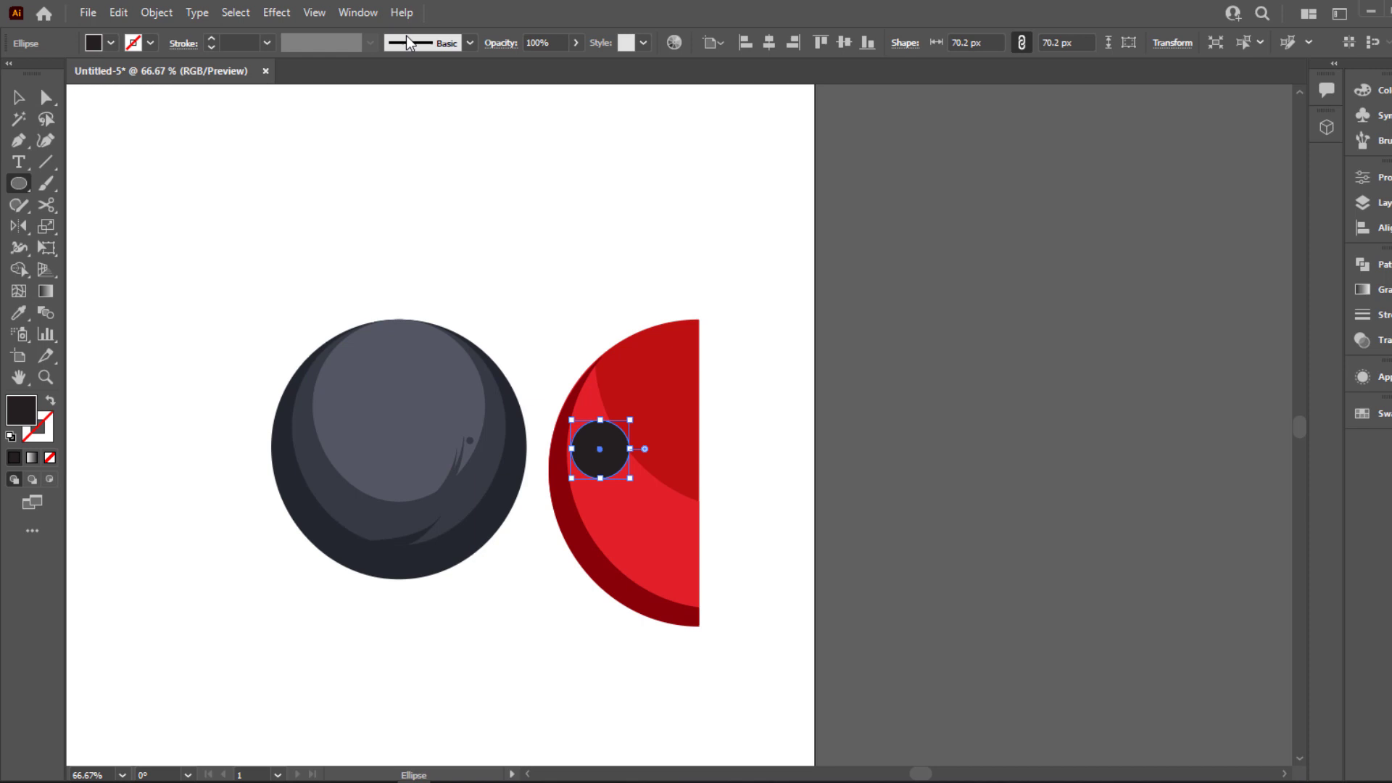
# Add smaller copies of the black dot in the upper and lower parts of the red half-circle
pyautogui.click(29, 97)
pyautogui.moveTo(621, 472); pyautogui.dragTo(674, 412)
pyautogui.click(540, 501)
pyautogui.moveTo(704, 362); pyautogui.dragTo(692, 374)
pyautogui.moveTo(664, 413); pyautogui.dragTo(664, 395)
pyautogui.moveTo(673, 575); pyautogui.dragTo(681, 608)
pyautogui.hotkey('ctrl', 'z')
# Reposition the large dot and add another black dot about 38 px wide between it and the half-circle's straight edge
pyautogui.scroll(1, 706, 535)
pyautogui.click(707, 536)
pyautogui.click(663, 577)
pyautogui.moveTo(573, 443); pyautogui.dragTo(590, 432)
pyautogui.click(746, 558)
pyautogui.moveTo(657, 324); pyautogui.dragTo(646, 492)
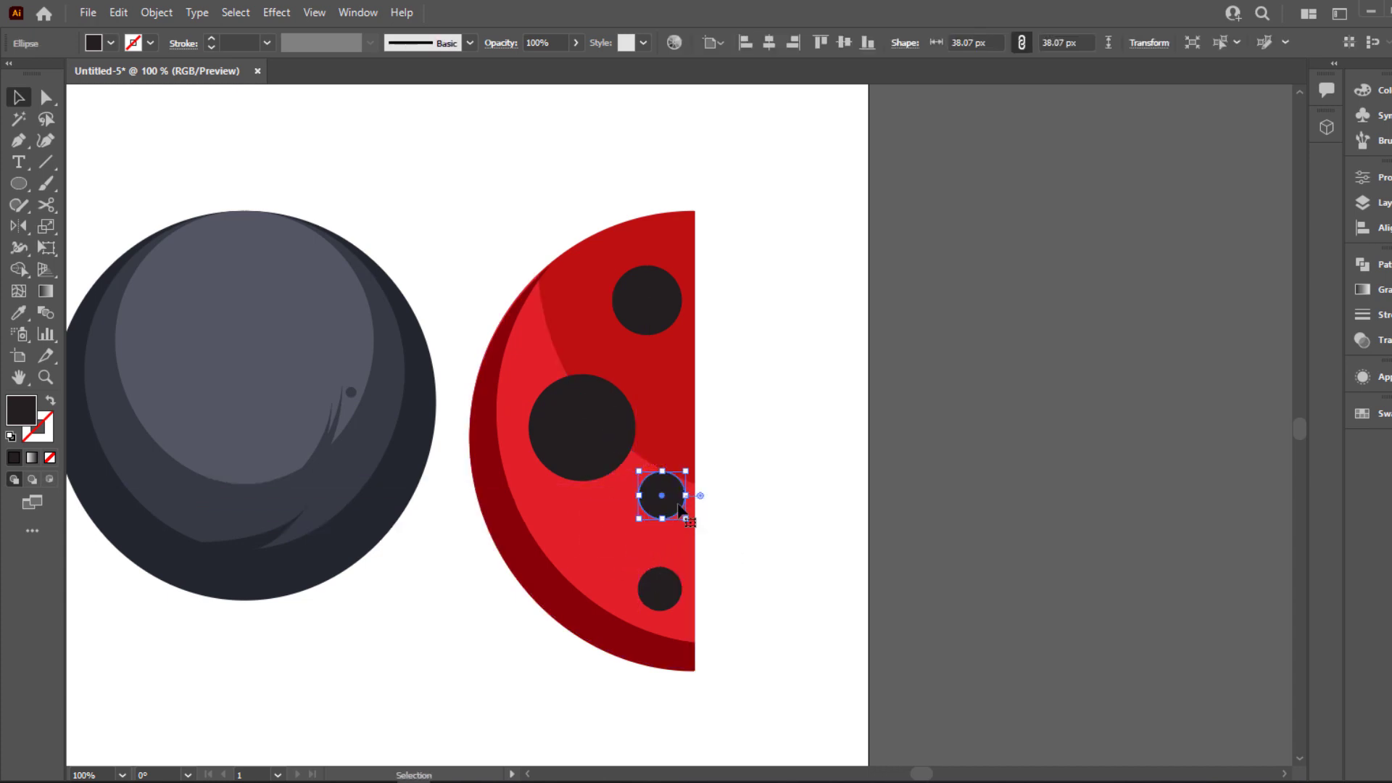
# Shift the large dot toward the half-circle's curved edge and add a smaller copy of the central dot below it
pyautogui.click(732, 500)
pyautogui.moveTo(591, 434); pyautogui.dragTo(579, 433)
pyautogui.moveTo(679, 500); pyautogui.dragTo(584, 526)
pyautogui.click(823, 472)
# Nudge the central dot slightly up, the large dot up and the upper dot slightly down to even out the spacing
pyautogui.moveTo(663, 471); pyautogui.dragTo(663, 460)
pyautogui.moveTo(598, 444); pyautogui.dragTo(595, 432)
pyautogui.moveTo(649, 300); pyautogui.dragTo(649, 312)
pyautogui.click(751, 342)
pyautogui.scroll(-1, 752, 342)
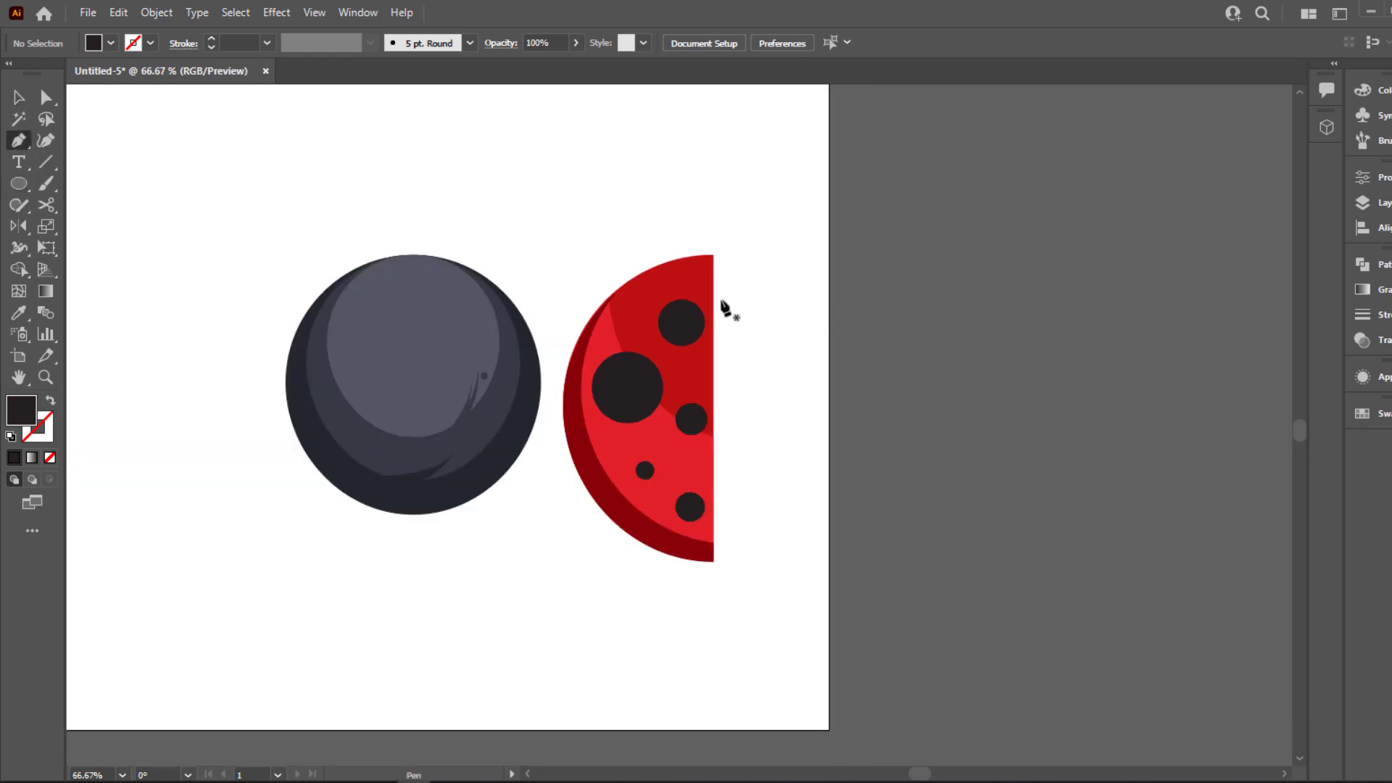
# Draw a thin curved crescent with the Pen tool across the large dot, from the half-circle's upper part to its lowest dot
pyautogui.click(670, 287)
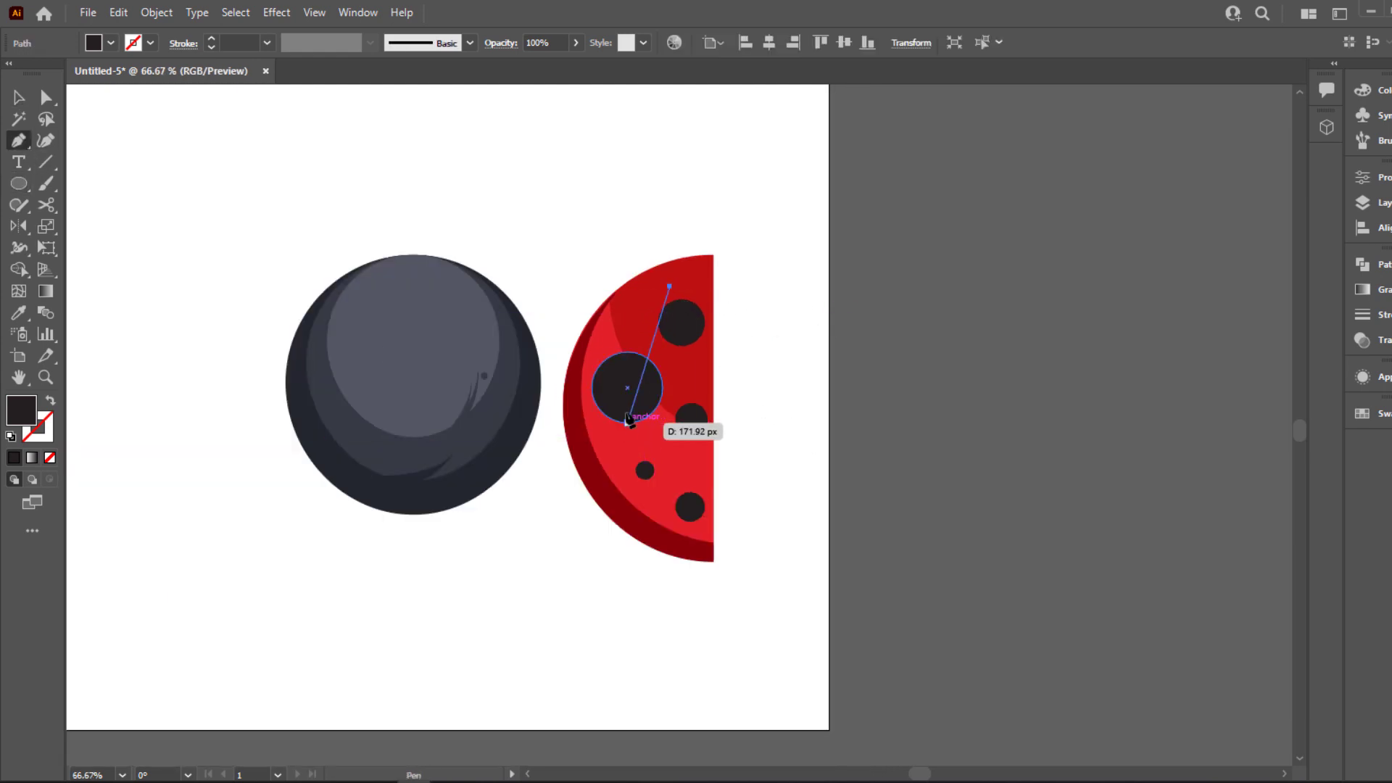
pyautogui.click(627, 412)
pyautogui.hotkey('ctrl', 'z')
pyautogui.hotkey('ctrl', 'z')
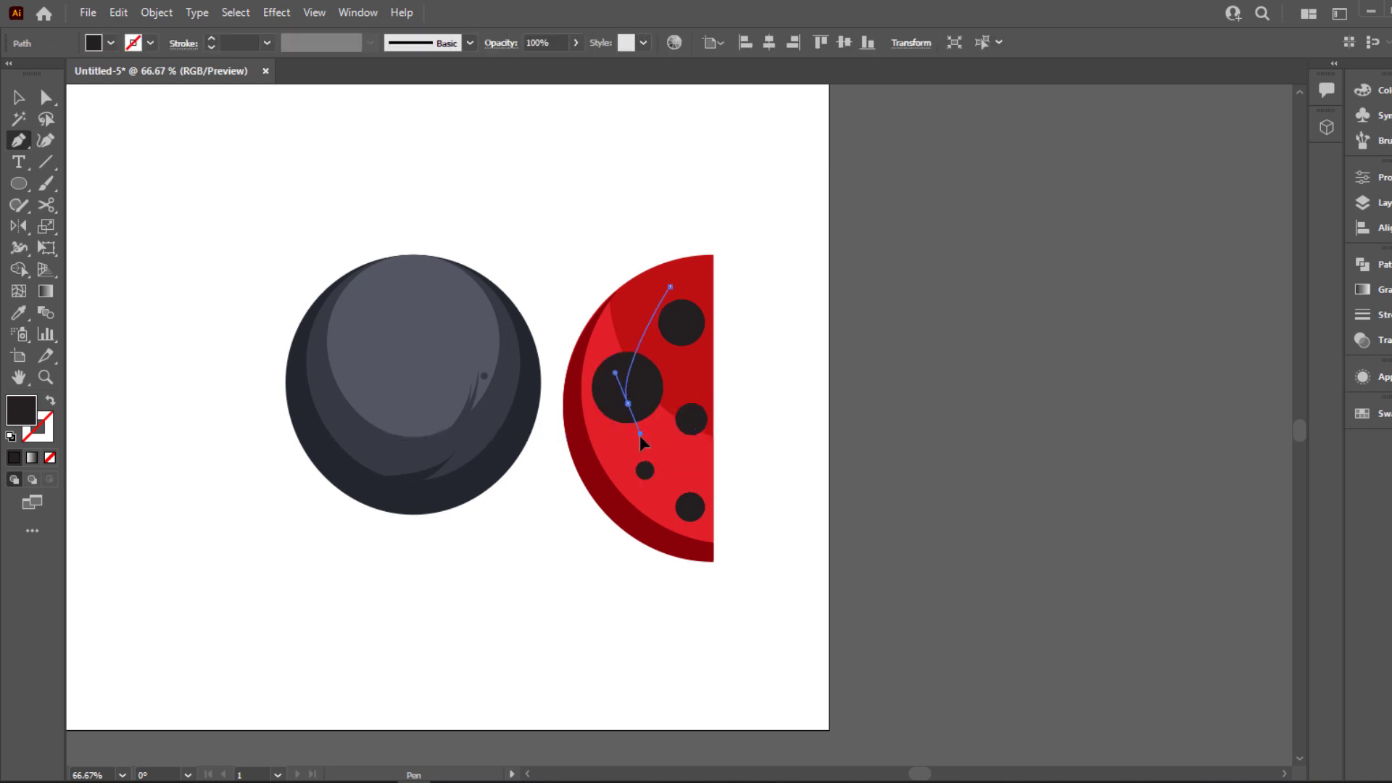
pyautogui.click(685, 519)
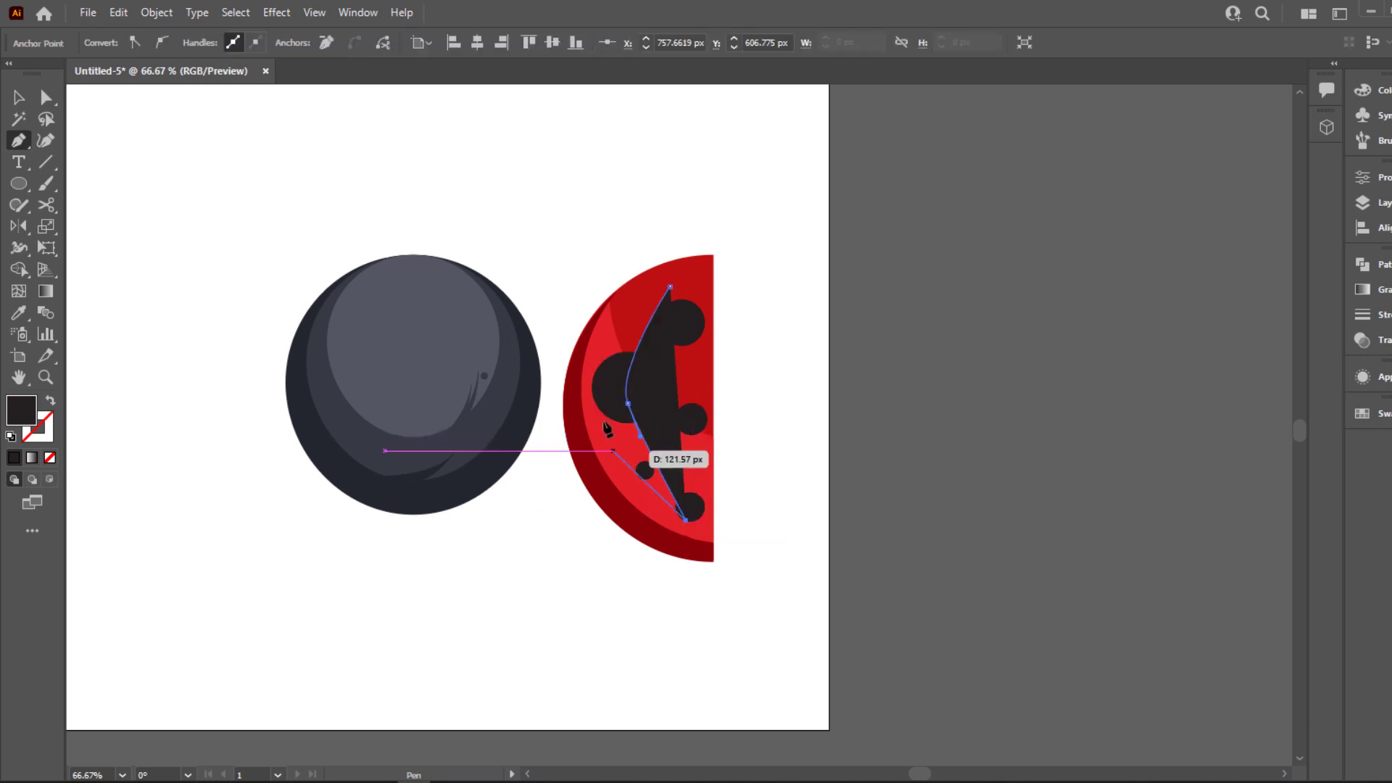
pyautogui.moveTo(606, 403); pyautogui.dragTo(606, 379)
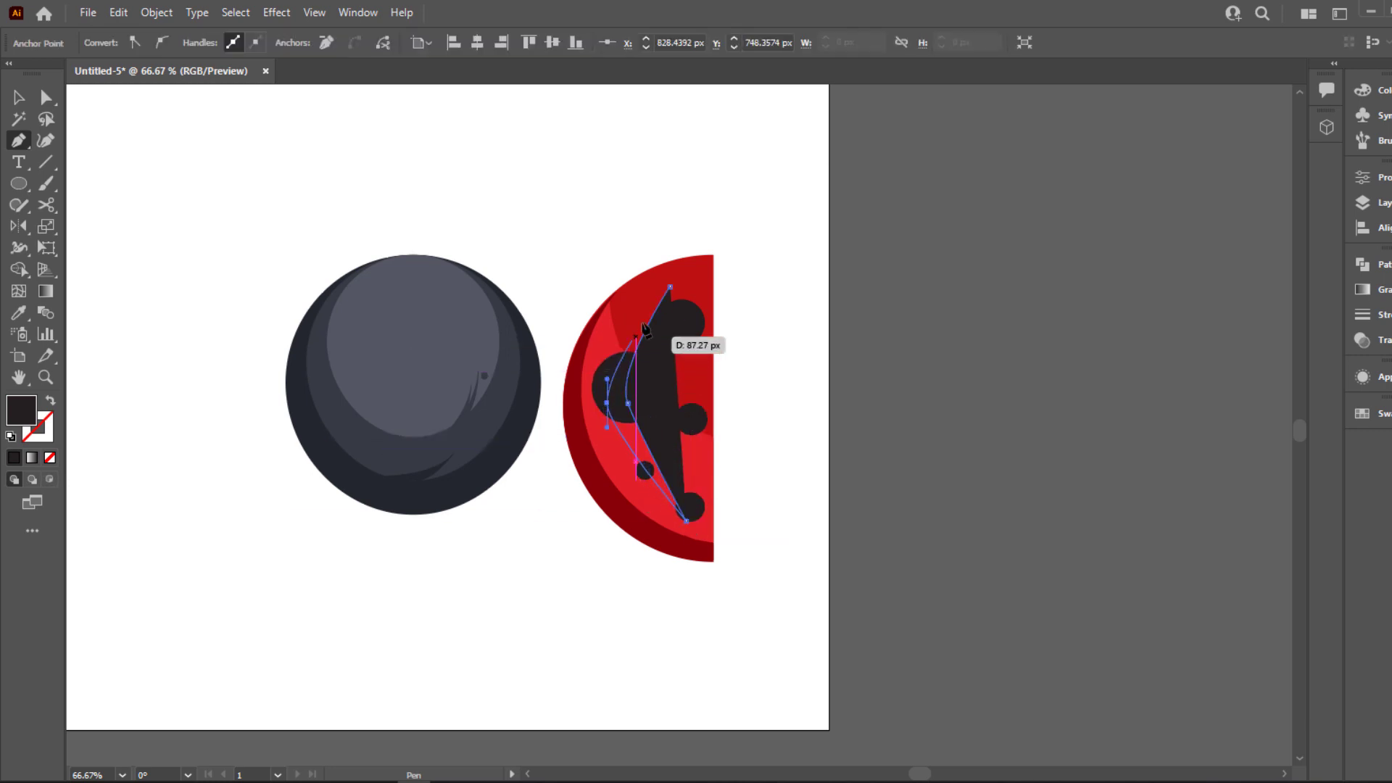
pyautogui.click(669, 289)
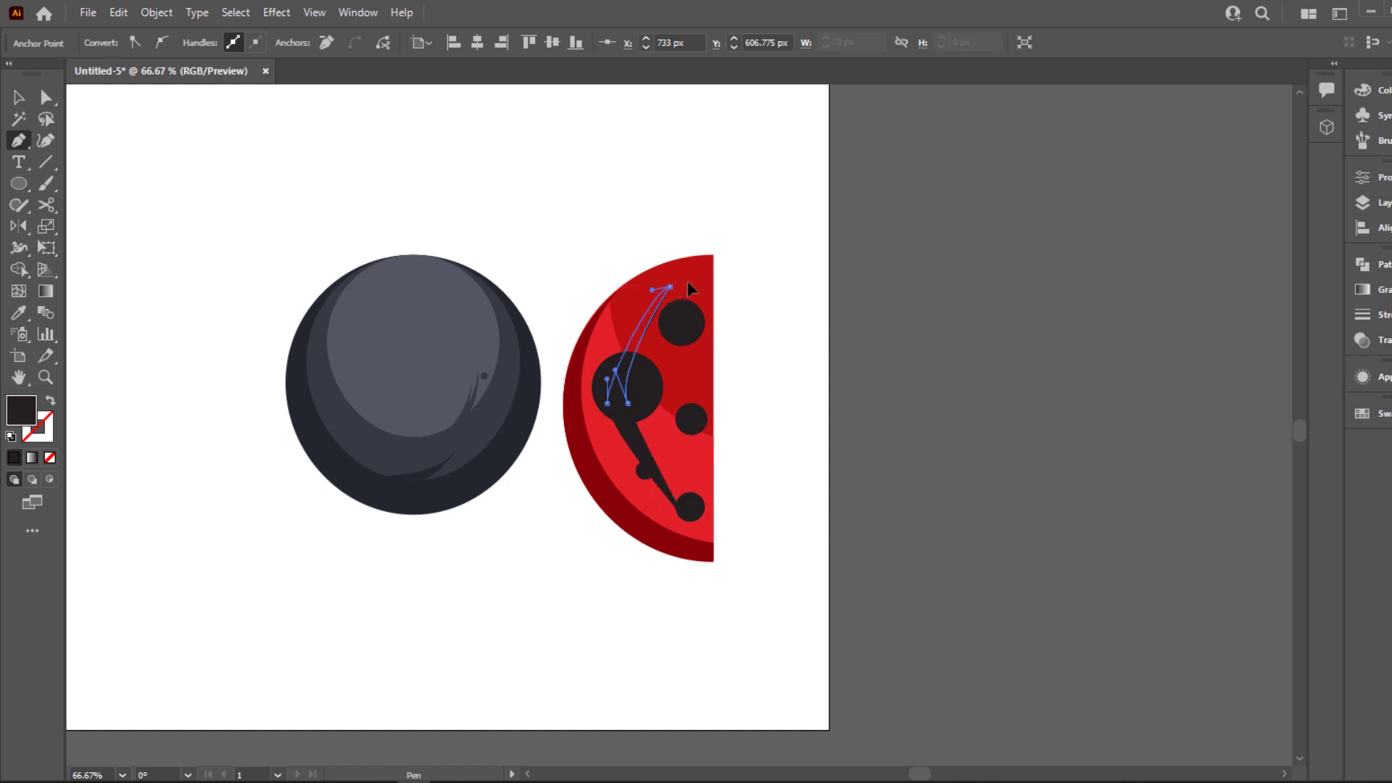
pyautogui.moveTo(687, 284); pyautogui.dragTo(687, 283)
# Fill the crescent with white and set its blend mode to Overlay
pyautogui.click(23, 98)
pyautogui.press('i')
pyautogui.click(426, 184)
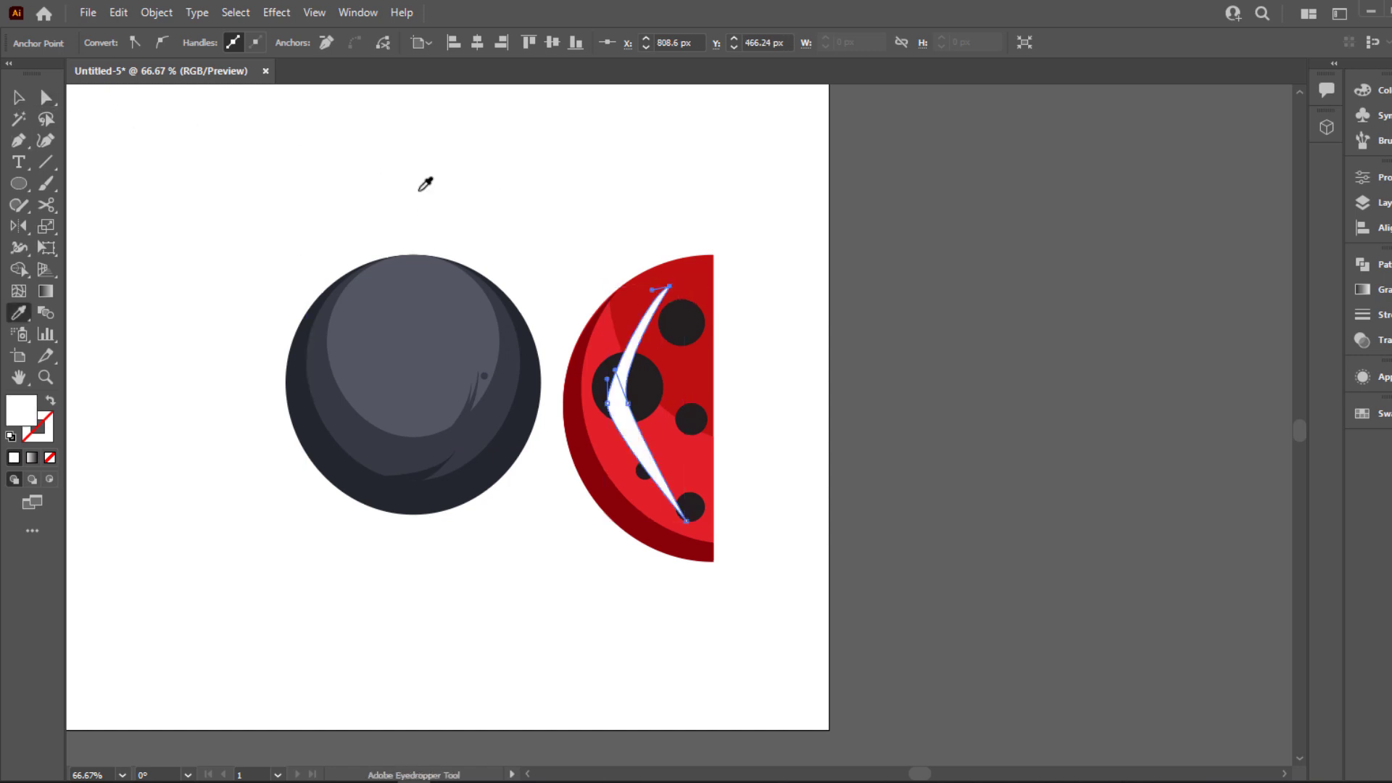
pyautogui.click(21, 100)
pyautogui.click(1362, 340)
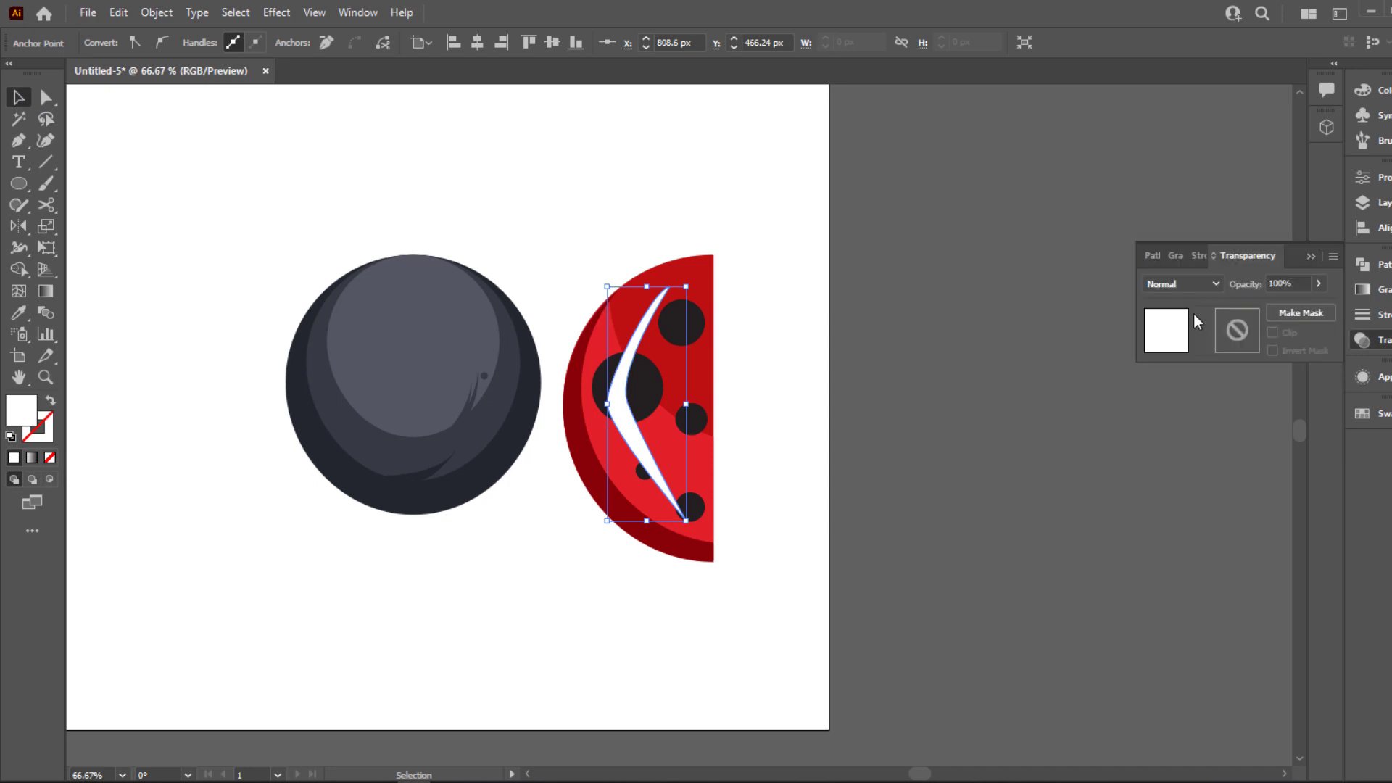
pyautogui.click(1181, 284)
pyautogui.click(1179, 455)
pyautogui.click(719, 441)
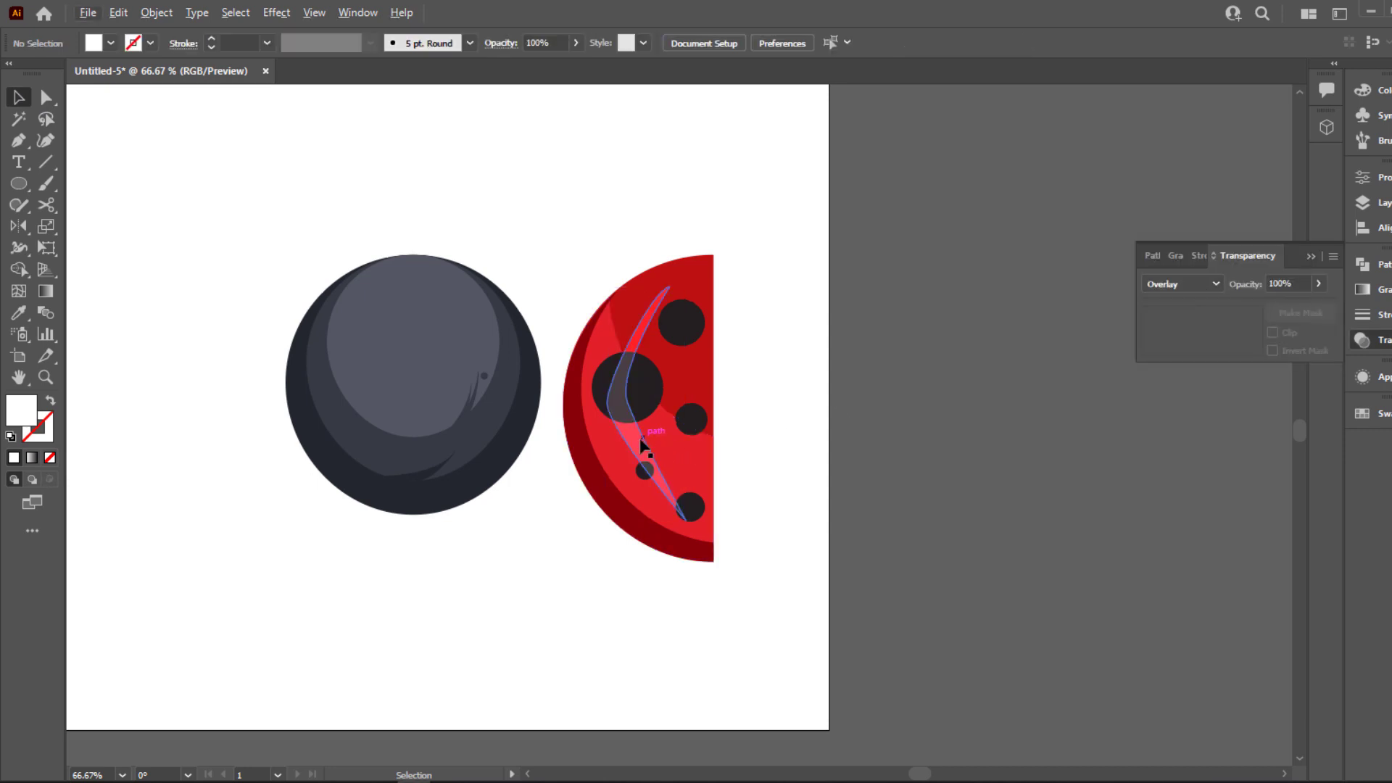
# Move the crescent highlight closer to the half-circle's curved edge and delete it
pyautogui.click(635, 438)
pyautogui.moveTo(635, 438); pyautogui.dragTo(621, 442)
pyautogui.click(850, 339)
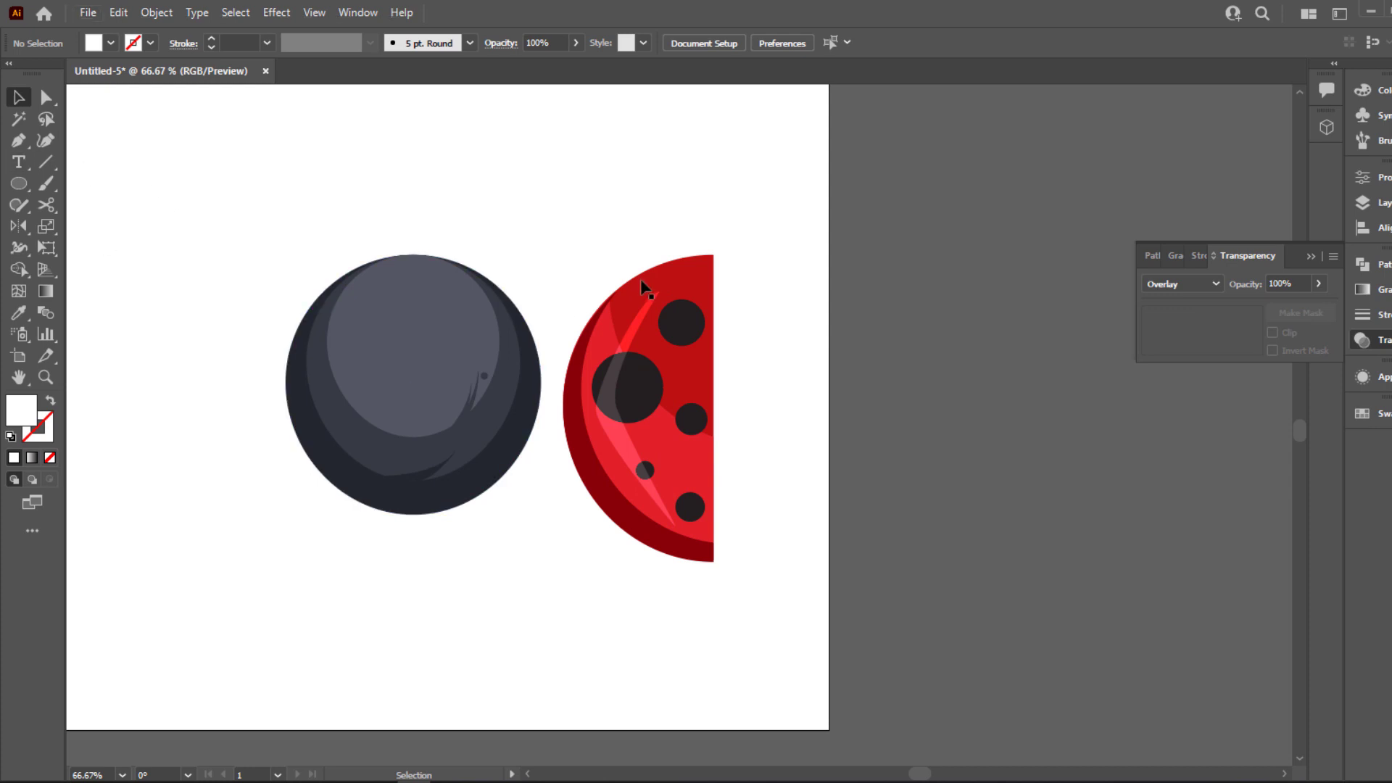
pyautogui.scroll(-1, 641, 280)
pyautogui.click(634, 402)
pyautogui.press('Delete')
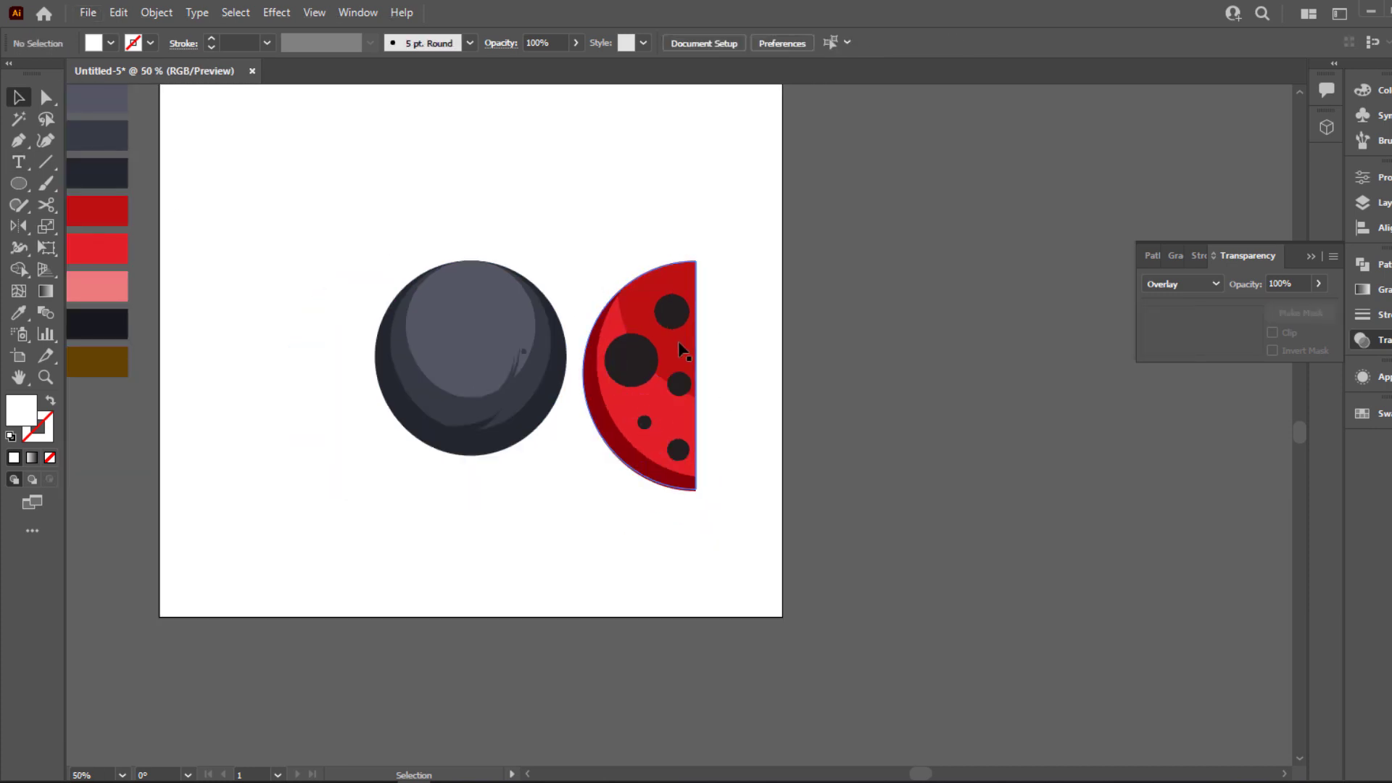
pyautogui.moveTo(682, 350); pyautogui.dragTo(911, 351)
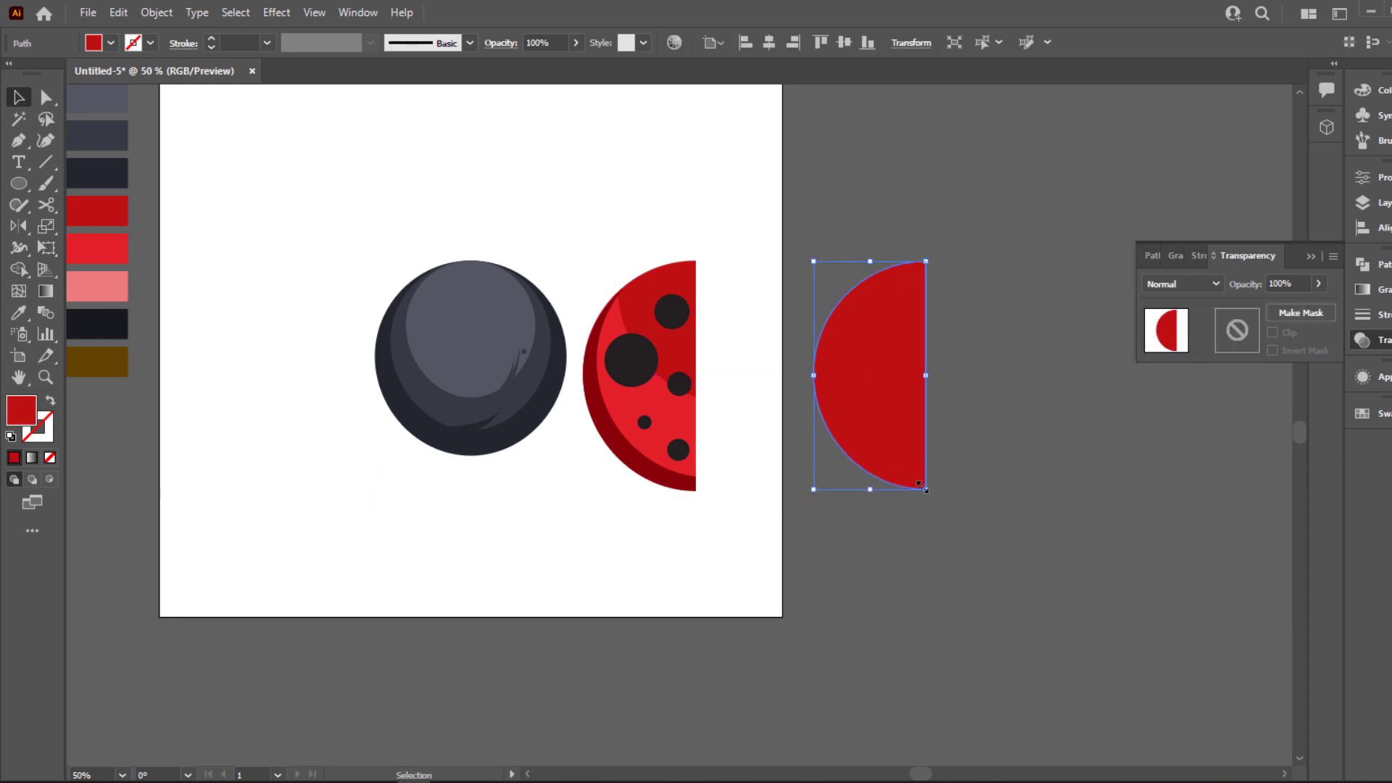
pyautogui.moveTo(896, 471); pyautogui.dragTo(922, 471)
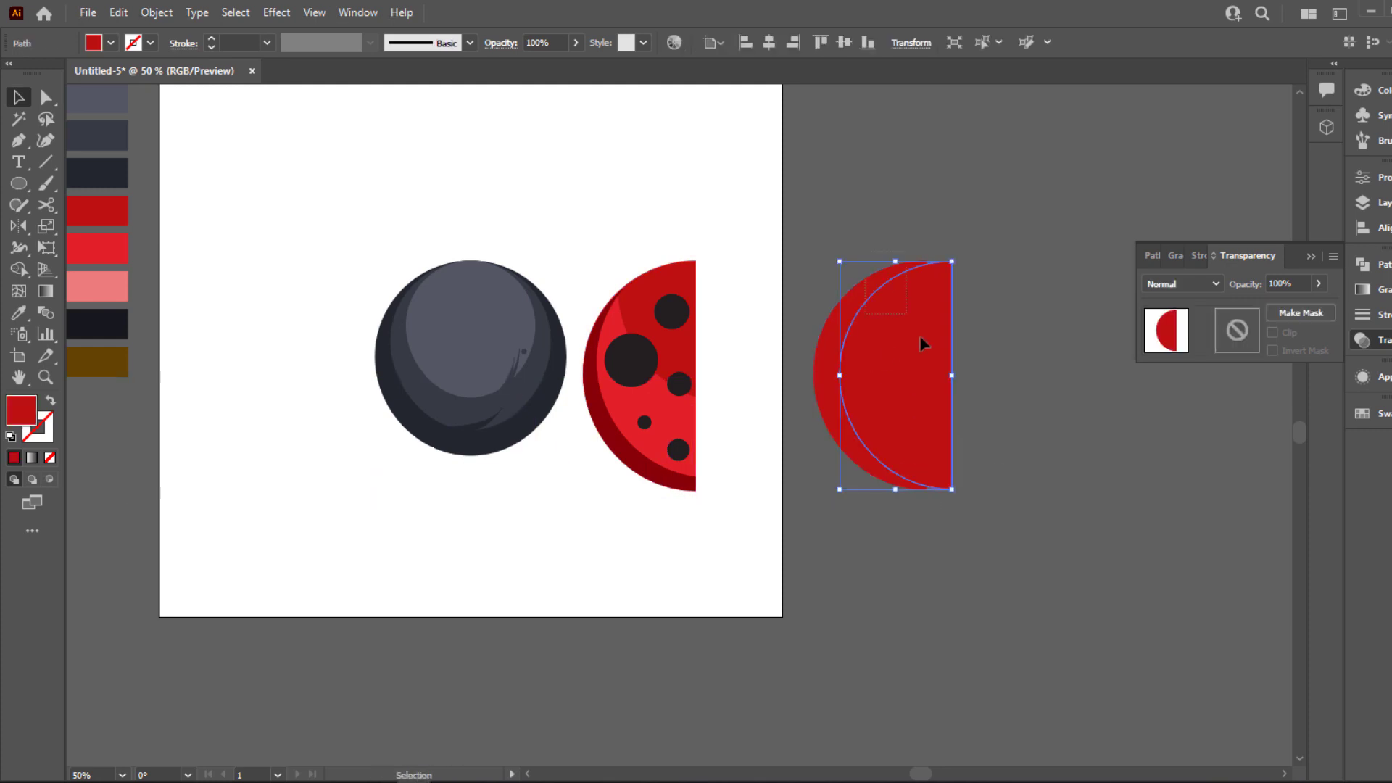
pyautogui.keyDown('shift'); pyautogui.click(851, 307); pyautogui.keyUp('shift')
pyautogui.press('Delete')
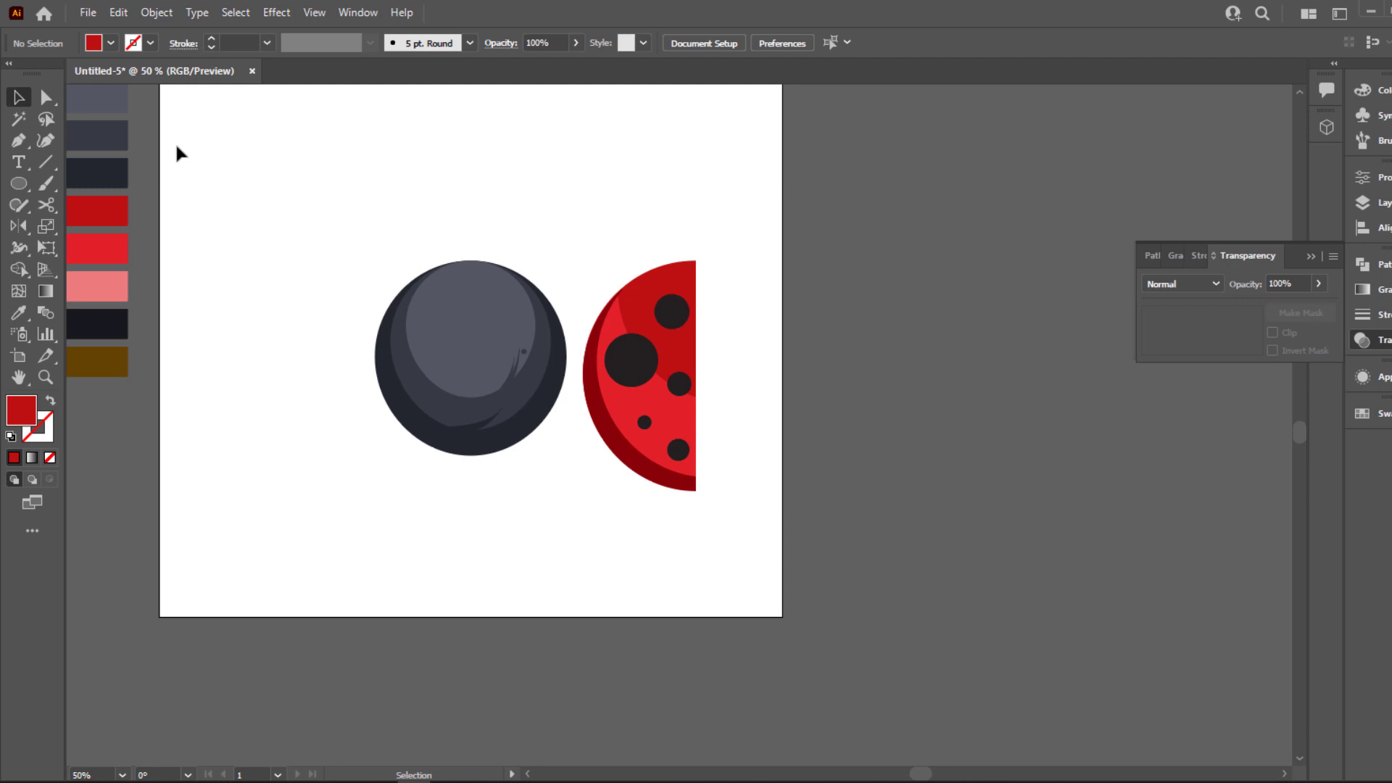
# Draw a smooth crescent about 247 px tall with the Pen tool near the half-circle's curved edge and fill it with white
pyautogui.click(19, 144)
pyautogui.moveTo(644, 442); pyautogui.dragTo(648, 451)
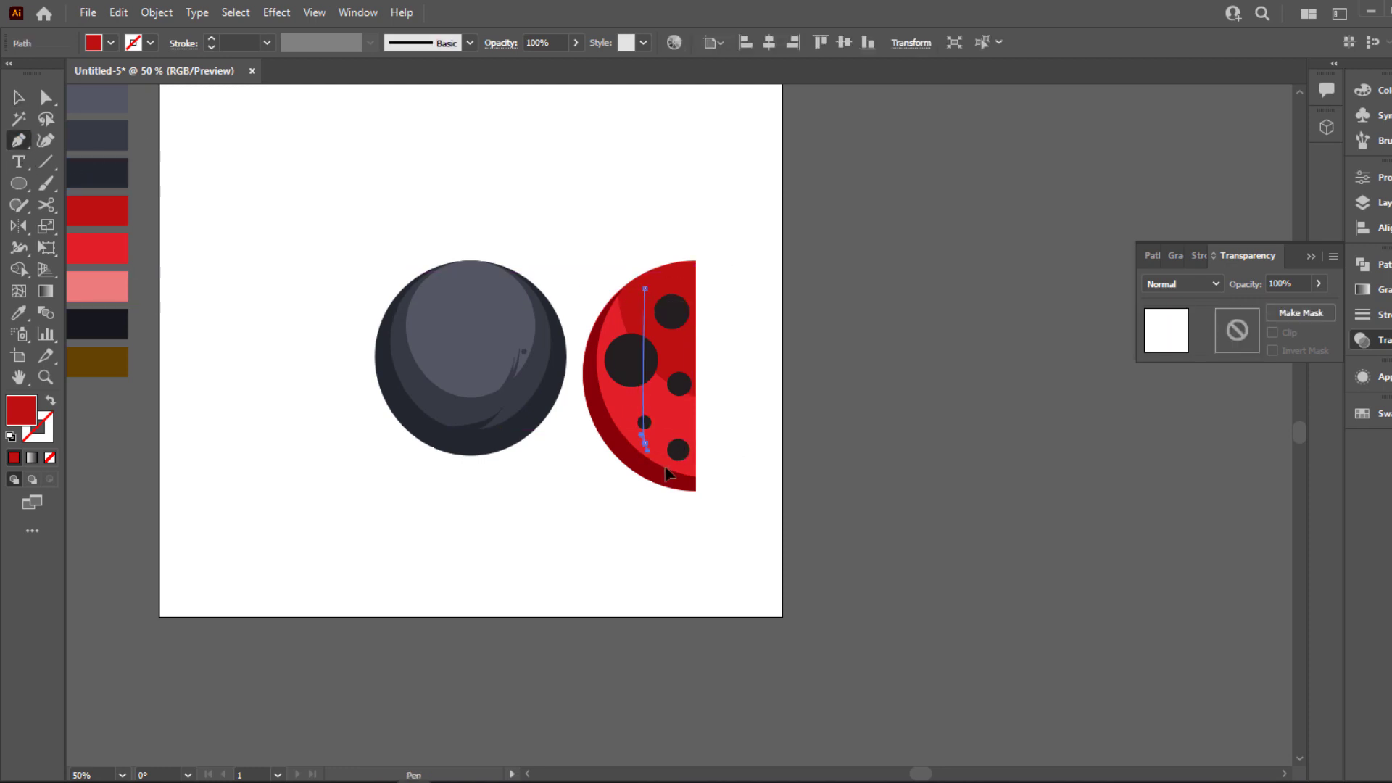
pyautogui.moveTo(711, 537); pyautogui.dragTo(712, 537)
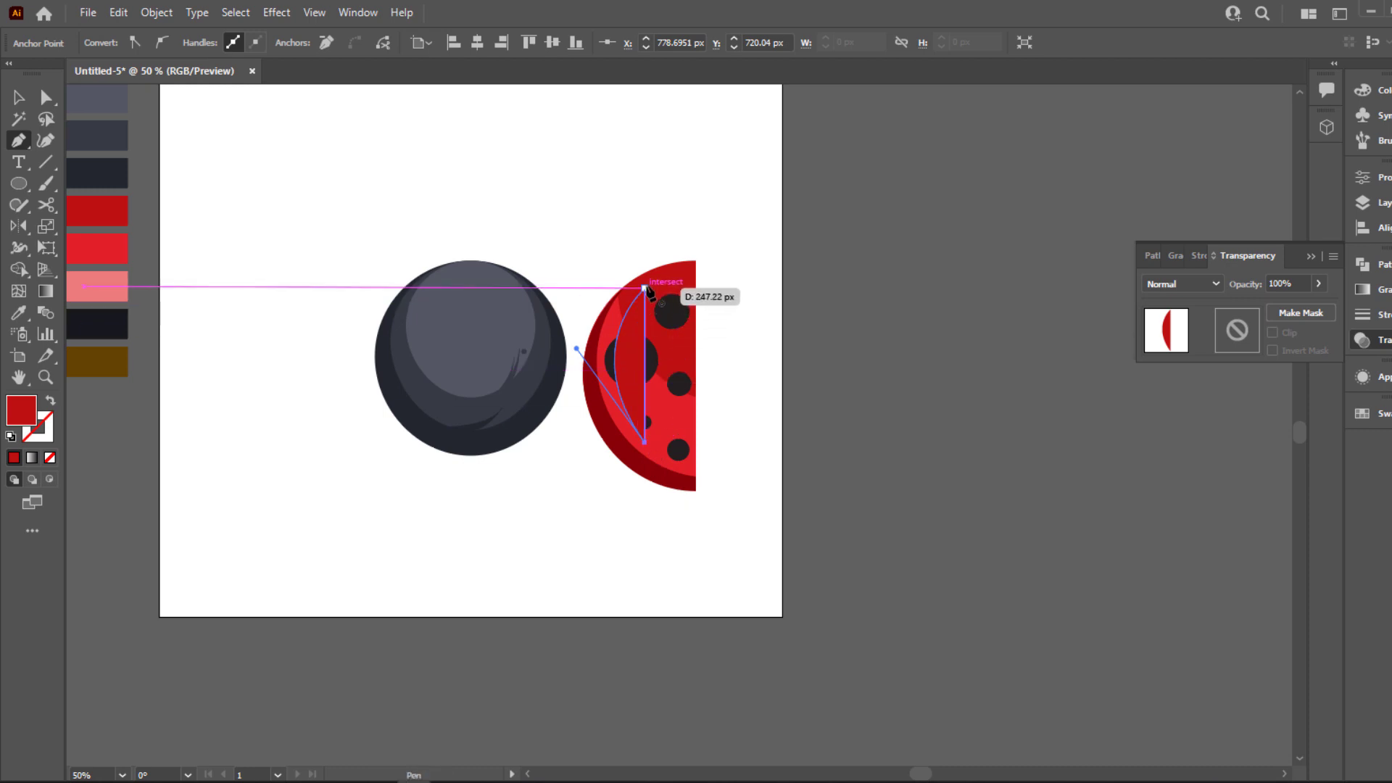
pyautogui.moveTo(645, 289); pyautogui.dragTo(678, 217)
pyautogui.press('i')
pyautogui.click(690, 211)
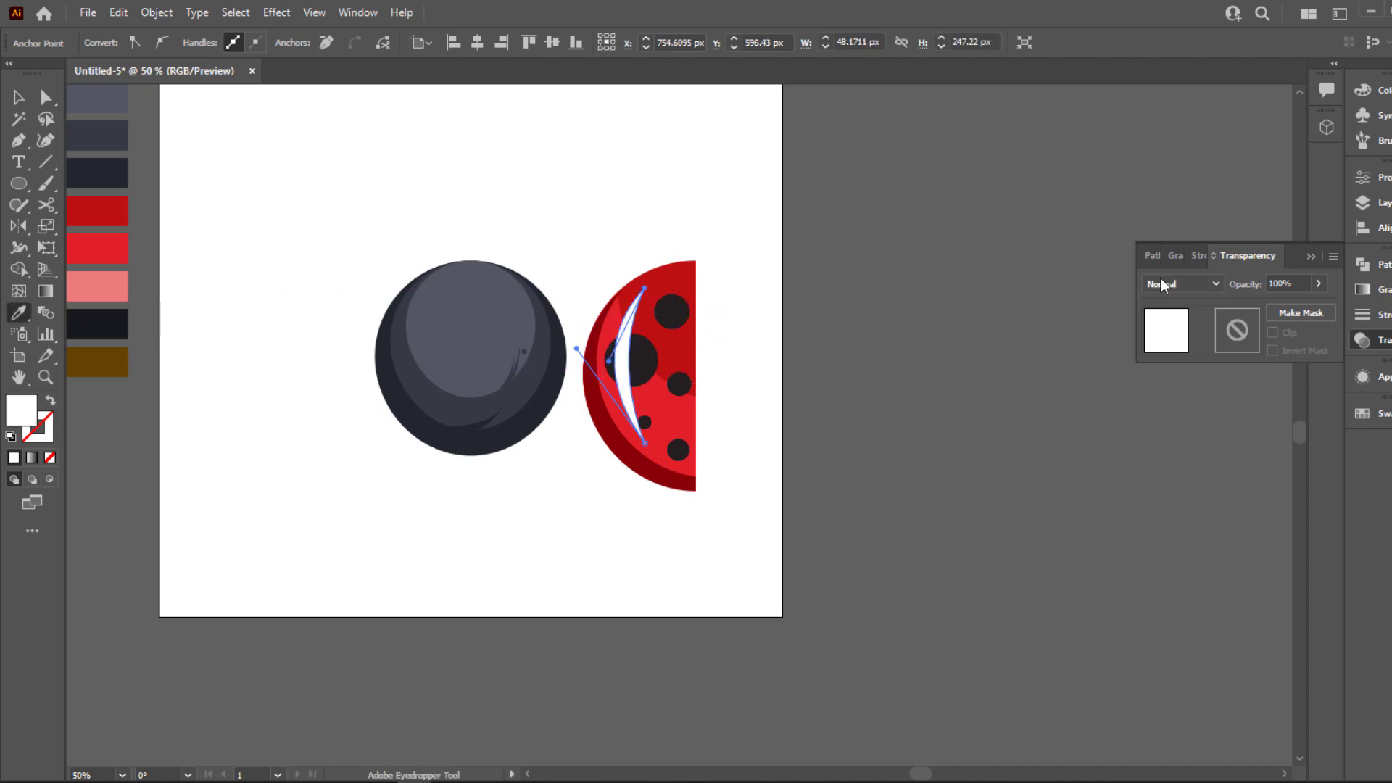
# Set the white crescent's blend mode to Overlay and nudge it slightly up
pyautogui.click(1182, 284)
pyautogui.click(1180, 454)
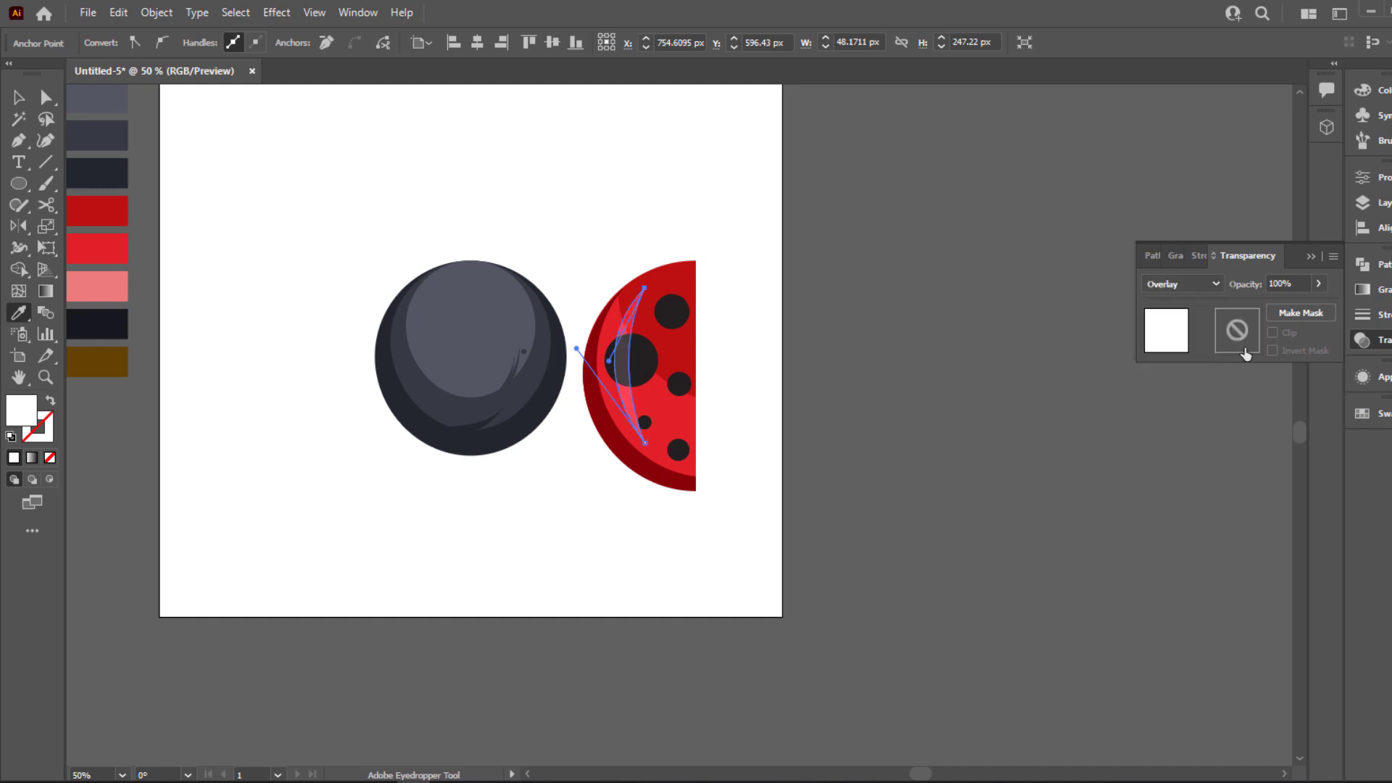
pyautogui.click(1307, 257)
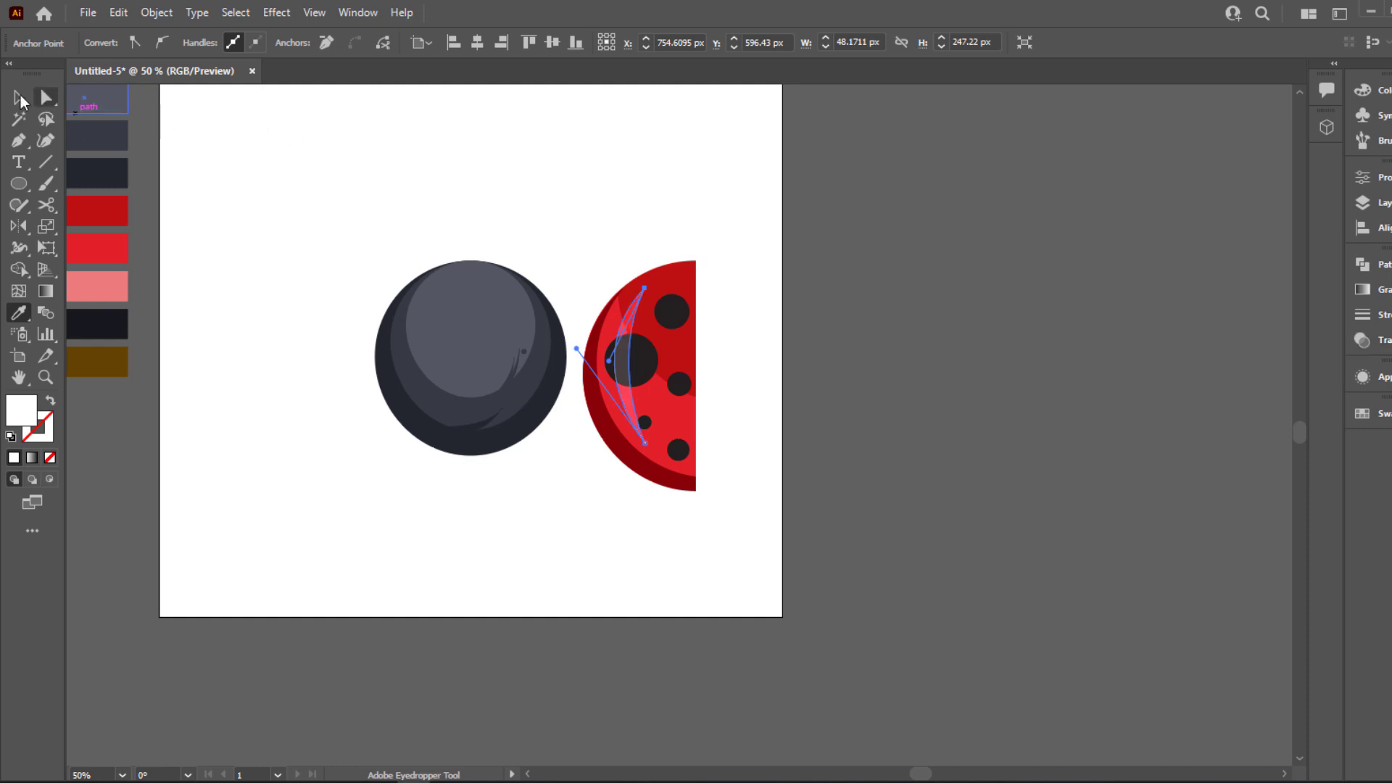
pyautogui.click(19, 97)
pyautogui.moveTo(627, 395); pyautogui.dragTo(627, 390)
pyautogui.click(732, 285)
# Rotate the crescent highlight slightly counterclockwise and shift it down and closer to the half-circle's curved edge
pyautogui.scroll(3, 732, 284)
pyautogui.scroll(-1, 495, 389)
pyautogui.moveTo(442, 378); pyautogui.dragTo(462, 370)
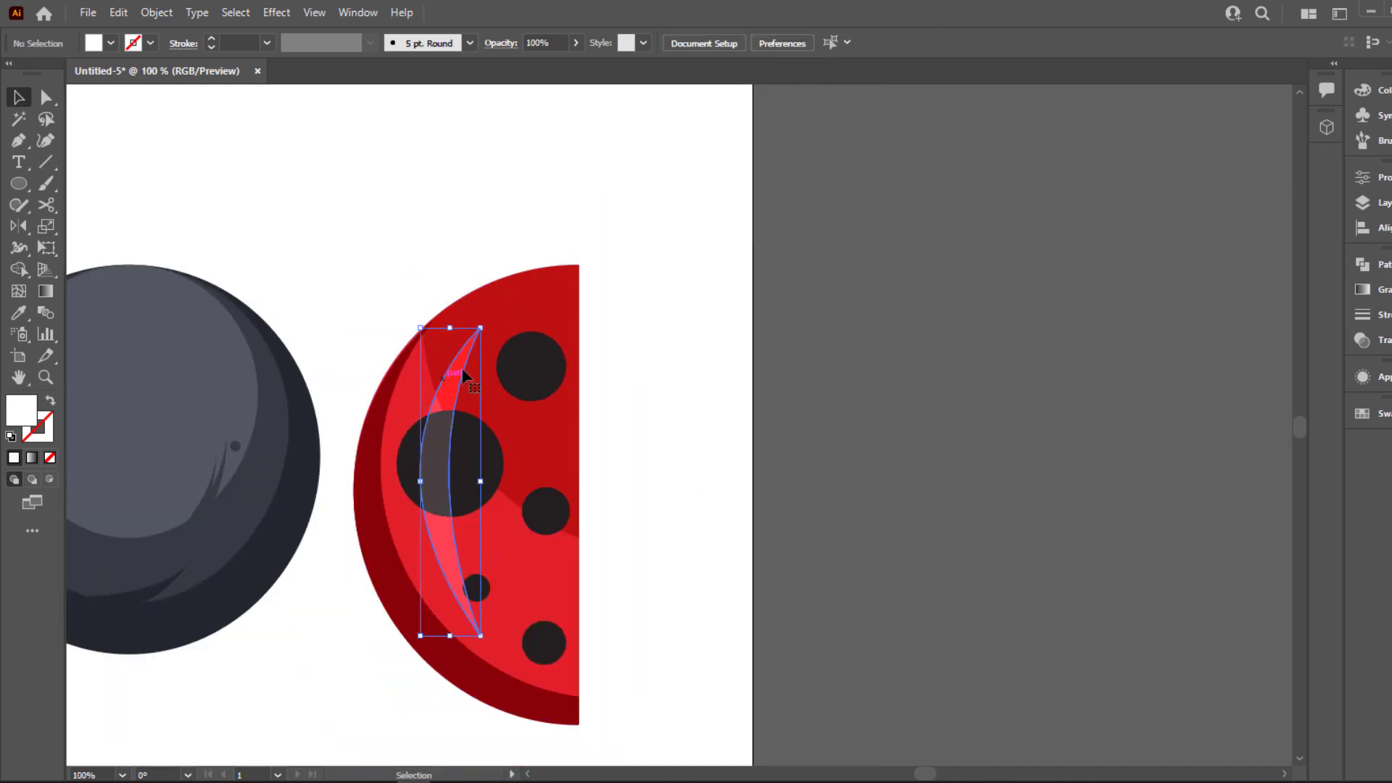
pyautogui.moveTo(485, 319); pyautogui.dragTo(470, 311)
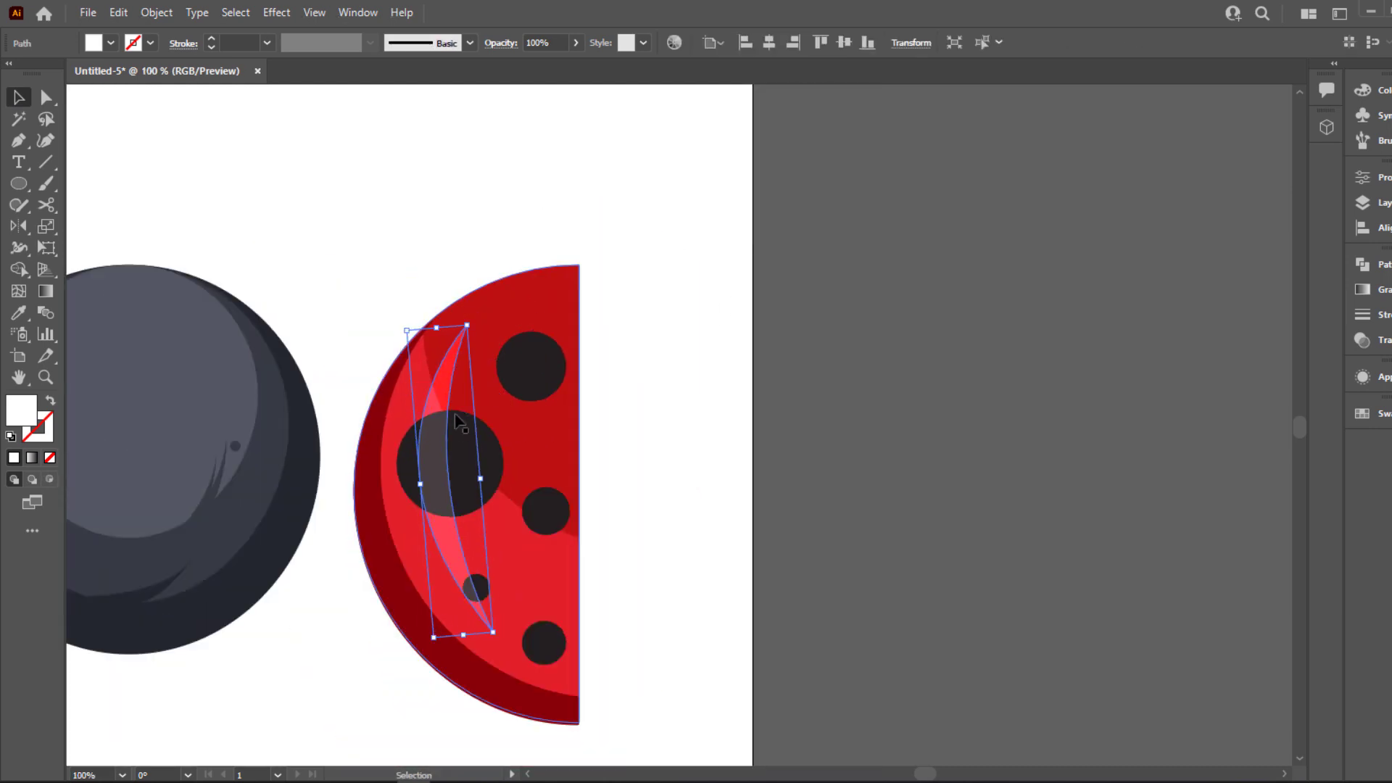
pyautogui.moveTo(441, 413); pyautogui.dragTo(437, 430)
pyautogui.click(820, 563)
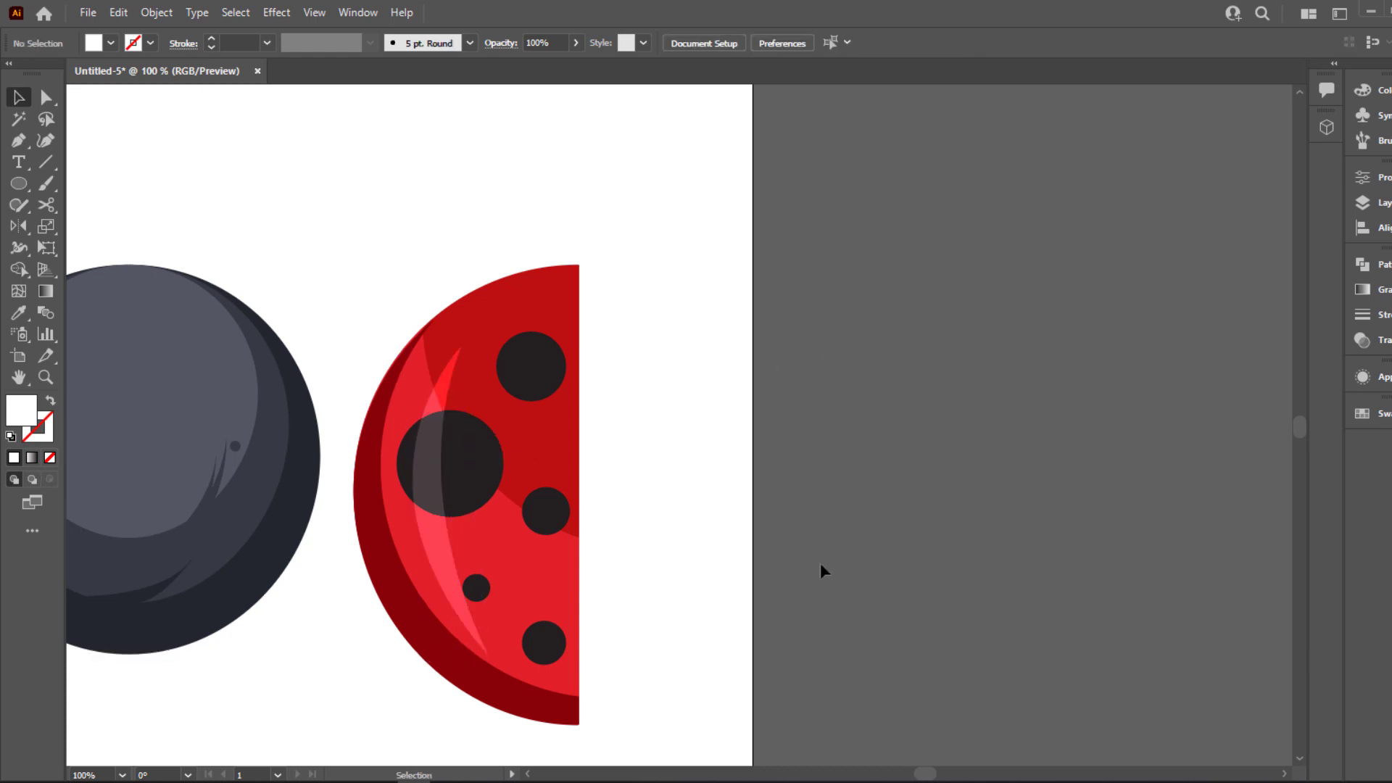
pyautogui.click(440, 536)
pyautogui.click(435, 536)
pyautogui.moveTo(433, 536); pyautogui.dragTo(428, 535)
pyautogui.click(718, 446)
# Group all parts of the red wing, place it over the left half of the dark ball and tilt it slightly clockwise
pyautogui.scroll(-1, 716, 442)
pyautogui.moveTo(490, 268); pyautogui.dragTo(655, 646)
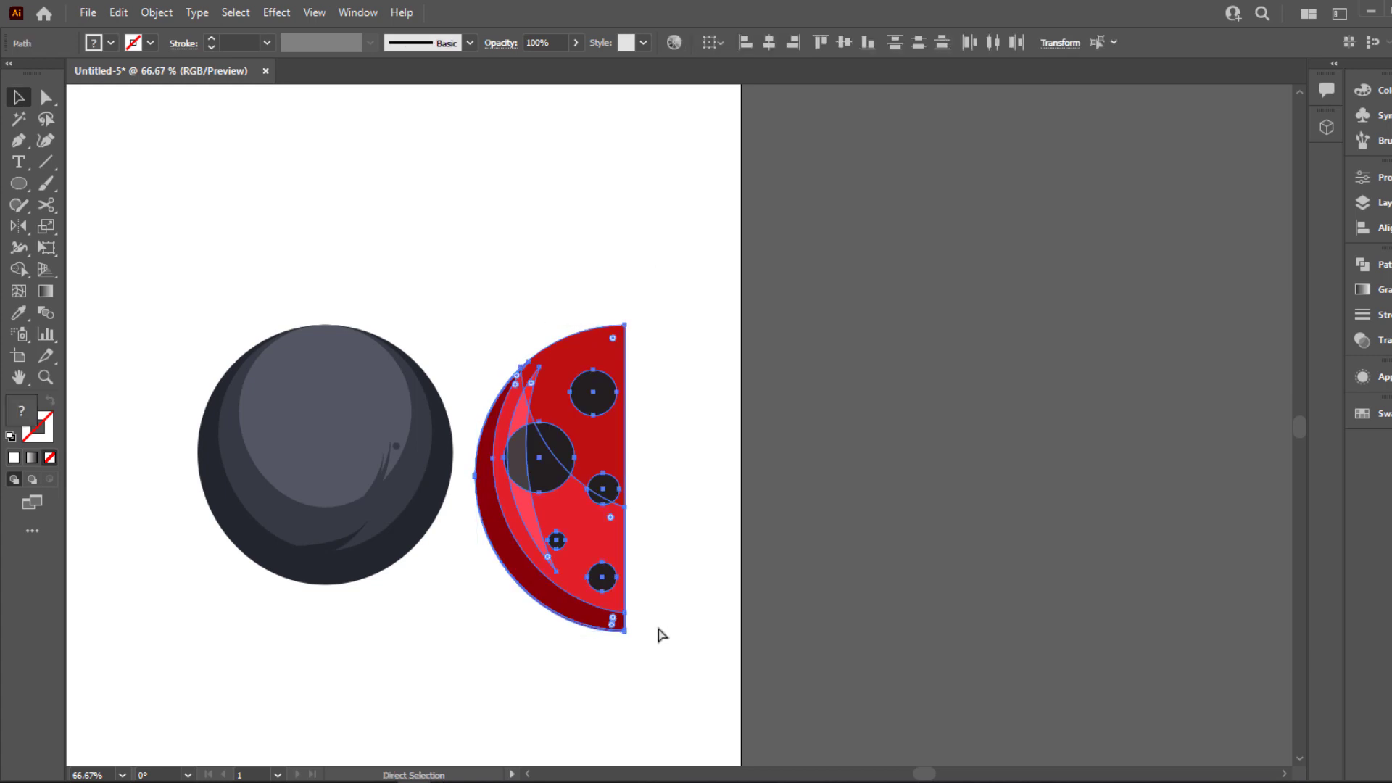
pyautogui.press('v')
pyautogui.moveTo(750, 543); pyautogui.dragTo(1044, 542)
pyautogui.moveTo(902, 579); pyautogui.dragTo(600, 581)
pyautogui.moveTo(616, 319); pyautogui.dragTo(578, 355)
pyautogui.hotkey('ctrl', 'shift', 'a')
# Duplicate the wing, reflect the copy across the vertical axis and place it symmetrically over the ball's right half
pyautogui.moveTo(533, 446); pyautogui.dragTo(666, 450)
pyautogui.rightClick(666, 450)
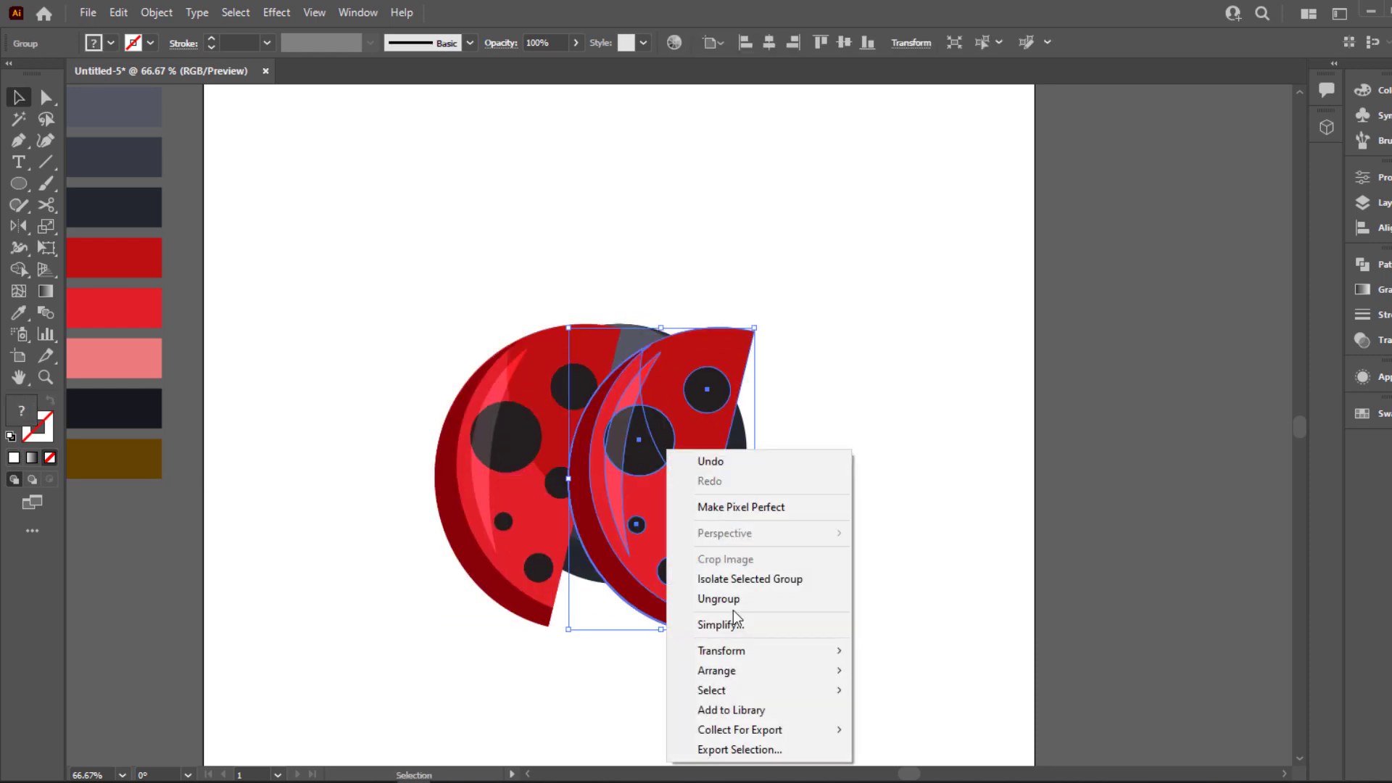
pyautogui.moveTo(736, 654)
pyautogui.click(925, 562)
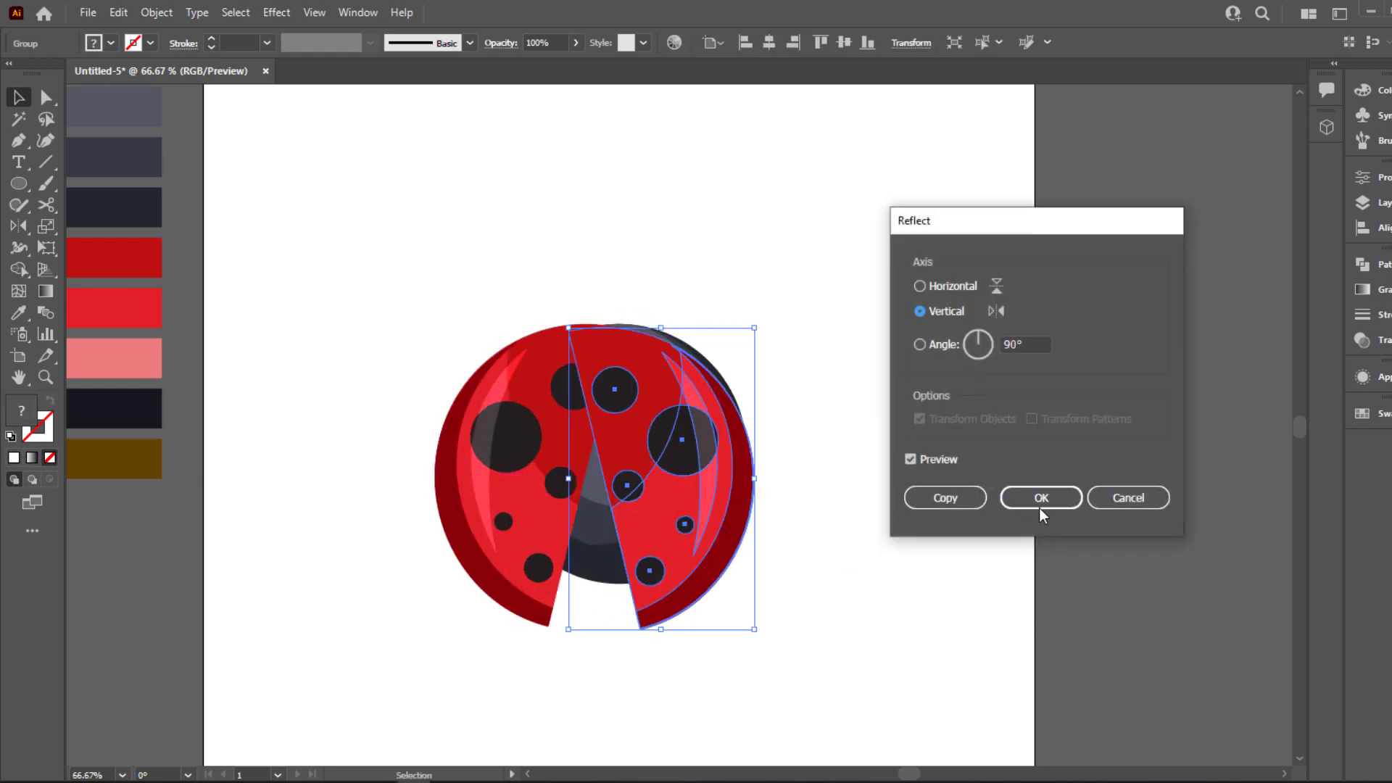
pyautogui.click(1020, 497)
pyautogui.moveTo(674, 475); pyautogui.dragTo(685, 467)
pyautogui.click(614, 241)
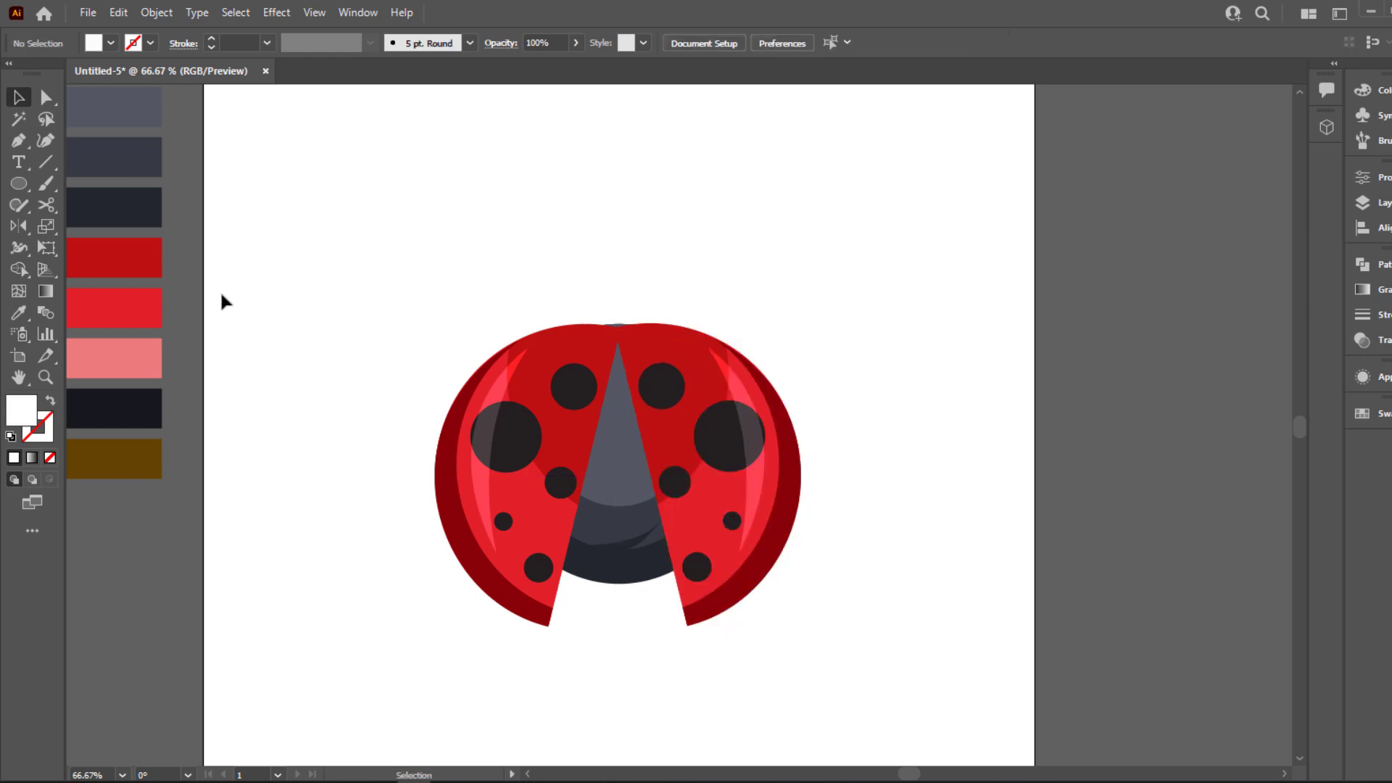
# Draw a circle about 126 px wide above the wings and fill it with the second, dark slate swatch
pyautogui.click(22, 182)
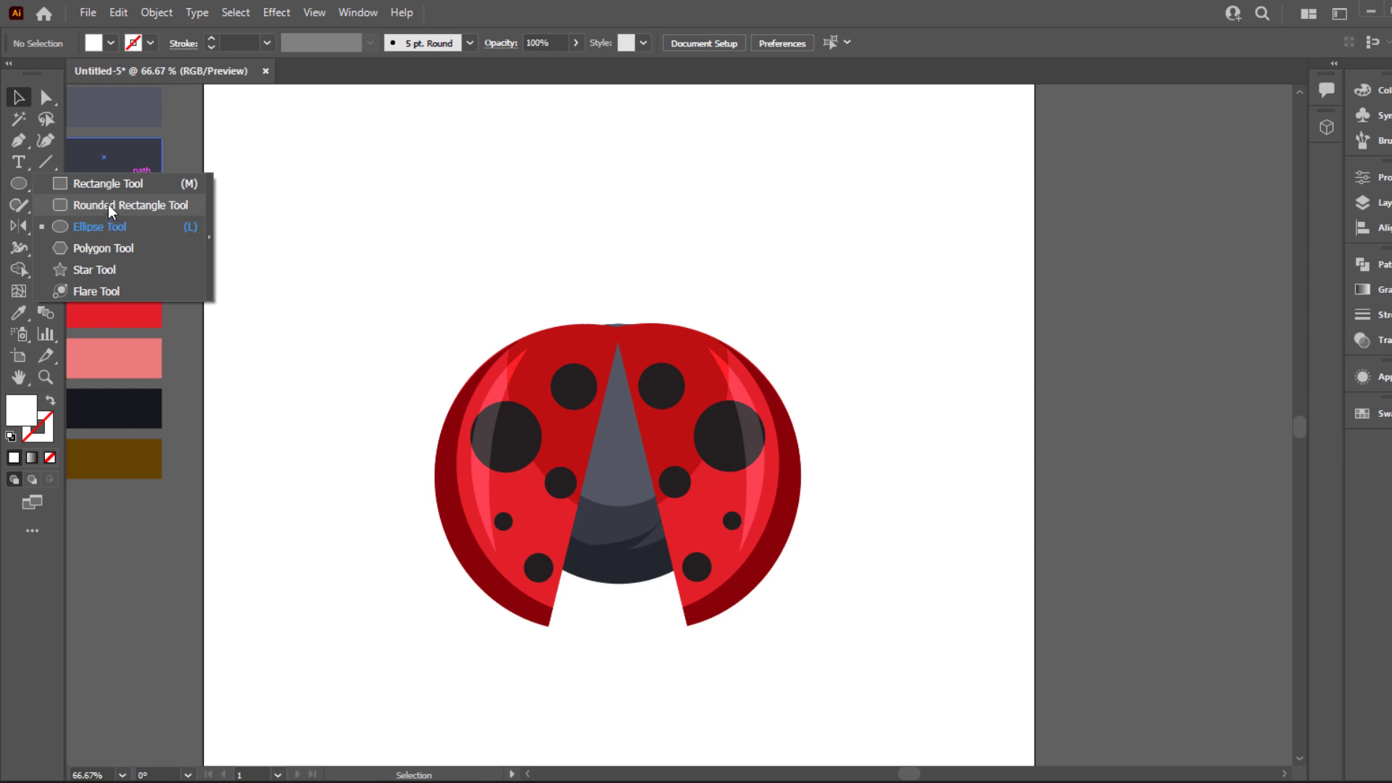
pyautogui.click(120, 226)
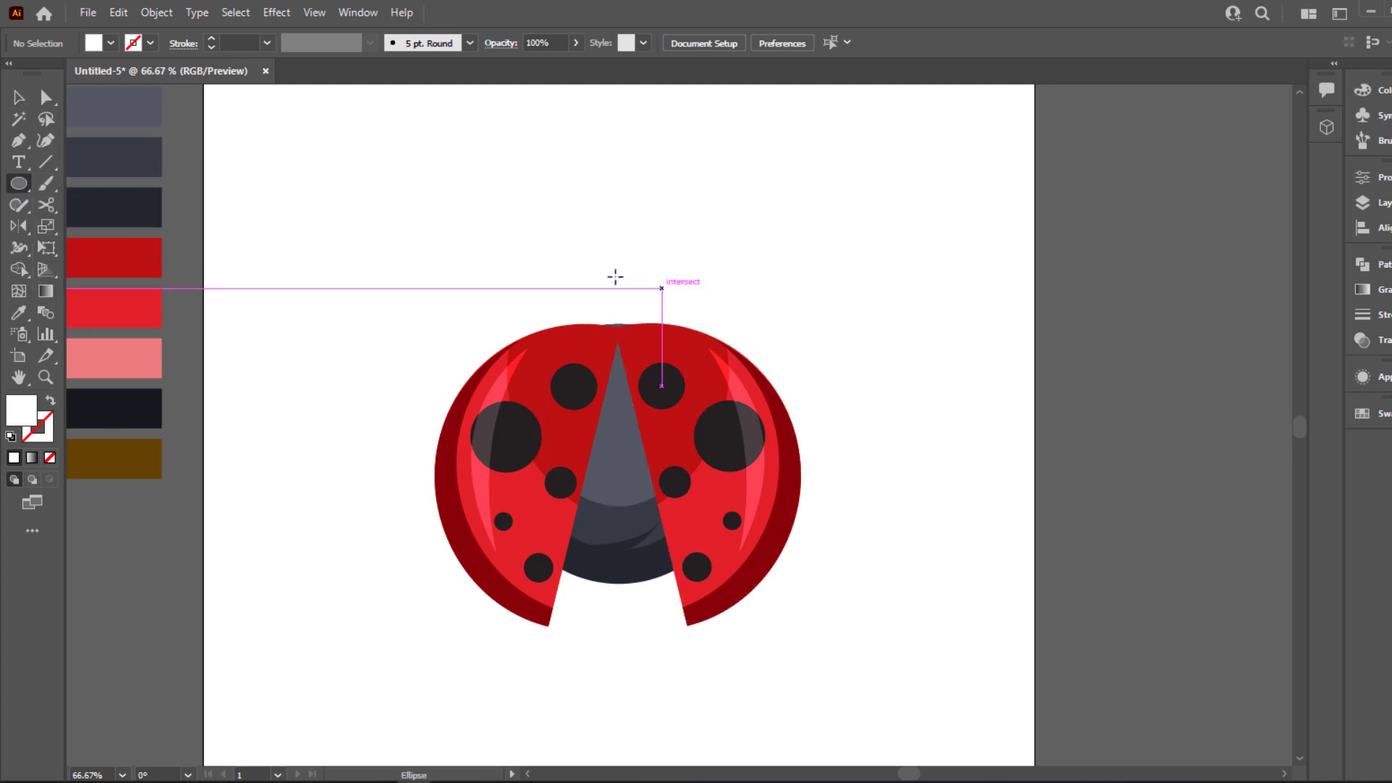
pyautogui.moveTo(609, 276); pyautogui.dragTo(661, 312)
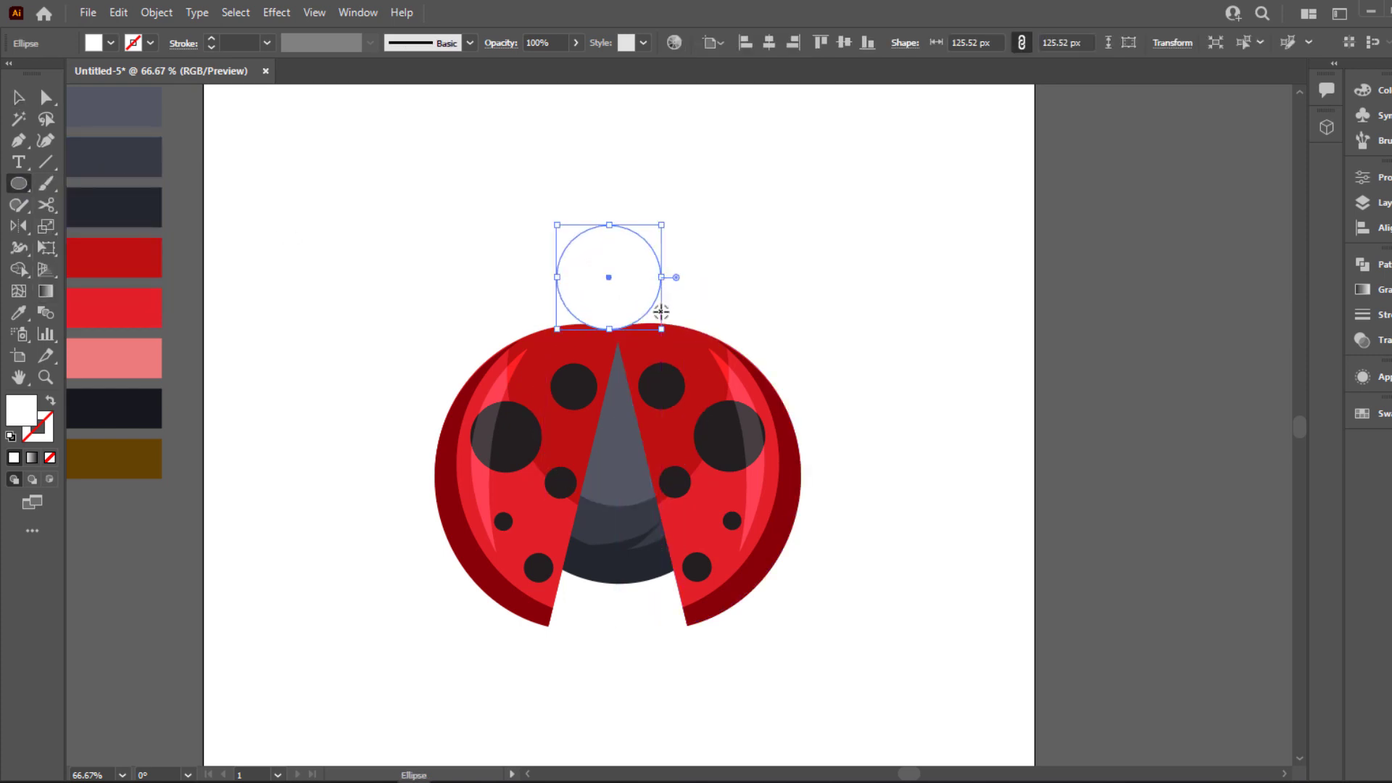
pyautogui.click(131, 148)
pyautogui.press('v')
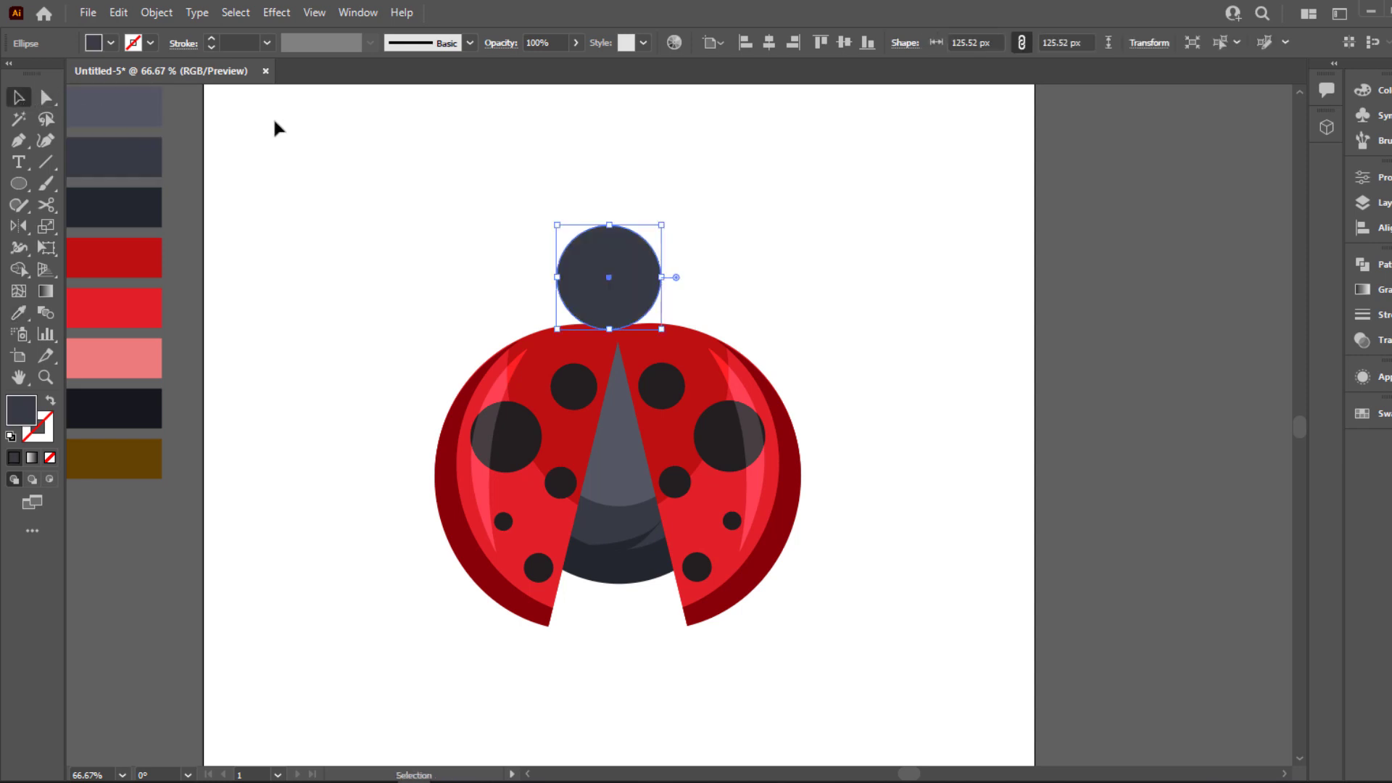
pyautogui.click(273, 128)
# Center the slate circle over the top of the wings and reshape it into a larger egg-shaped head tapering downward
pyautogui.moveTo(607, 298); pyautogui.dragTo(644, 324)
pyautogui.press('a')
pyautogui.click(16, 99)
pyautogui.moveTo(670, 262); pyautogui.dragTo(696, 252)
pyautogui.click(825, 244)
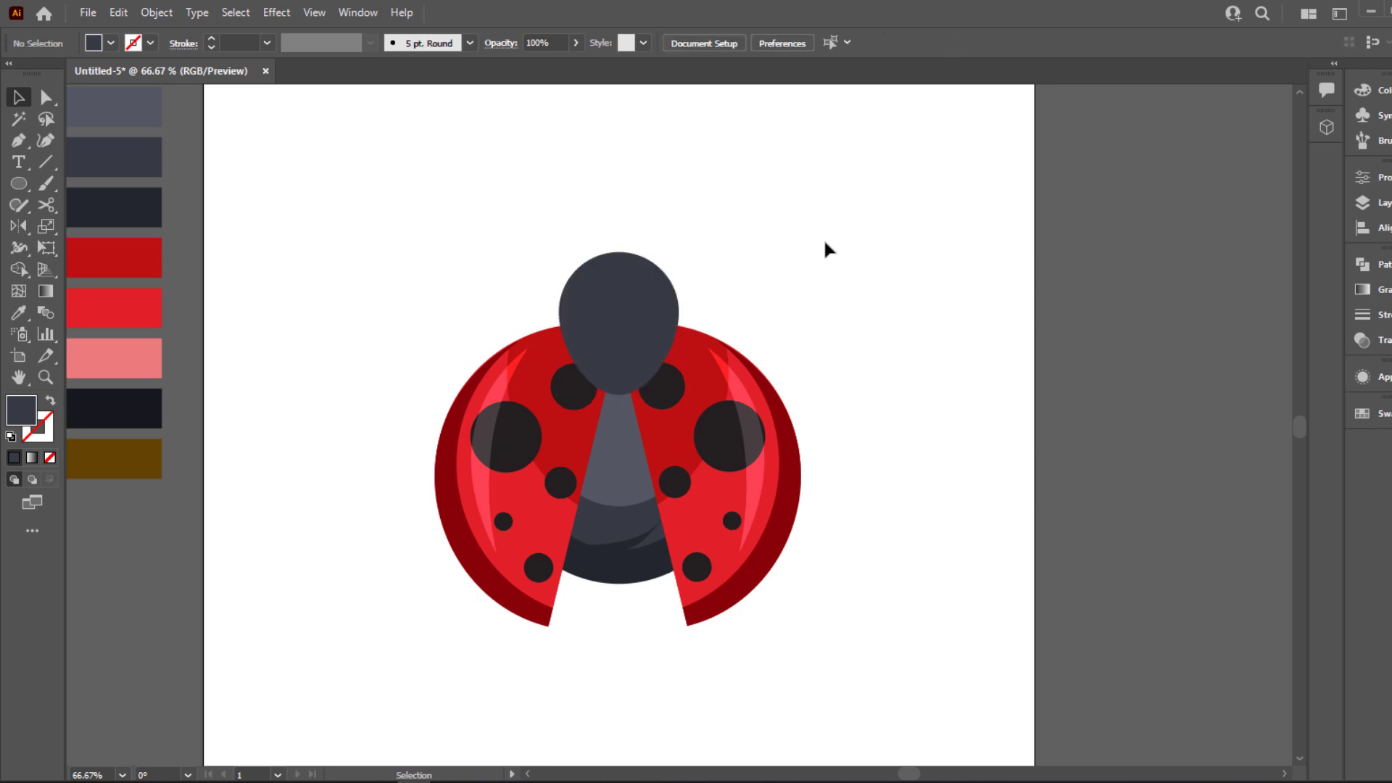
# Draw a circle about 95 px wide to the left of the head and add a concentric copy about 79 px wide
pyautogui.hotkey('ctrl', '=')
pyautogui.moveTo(823, 245); pyautogui.dragTo(873, 339)
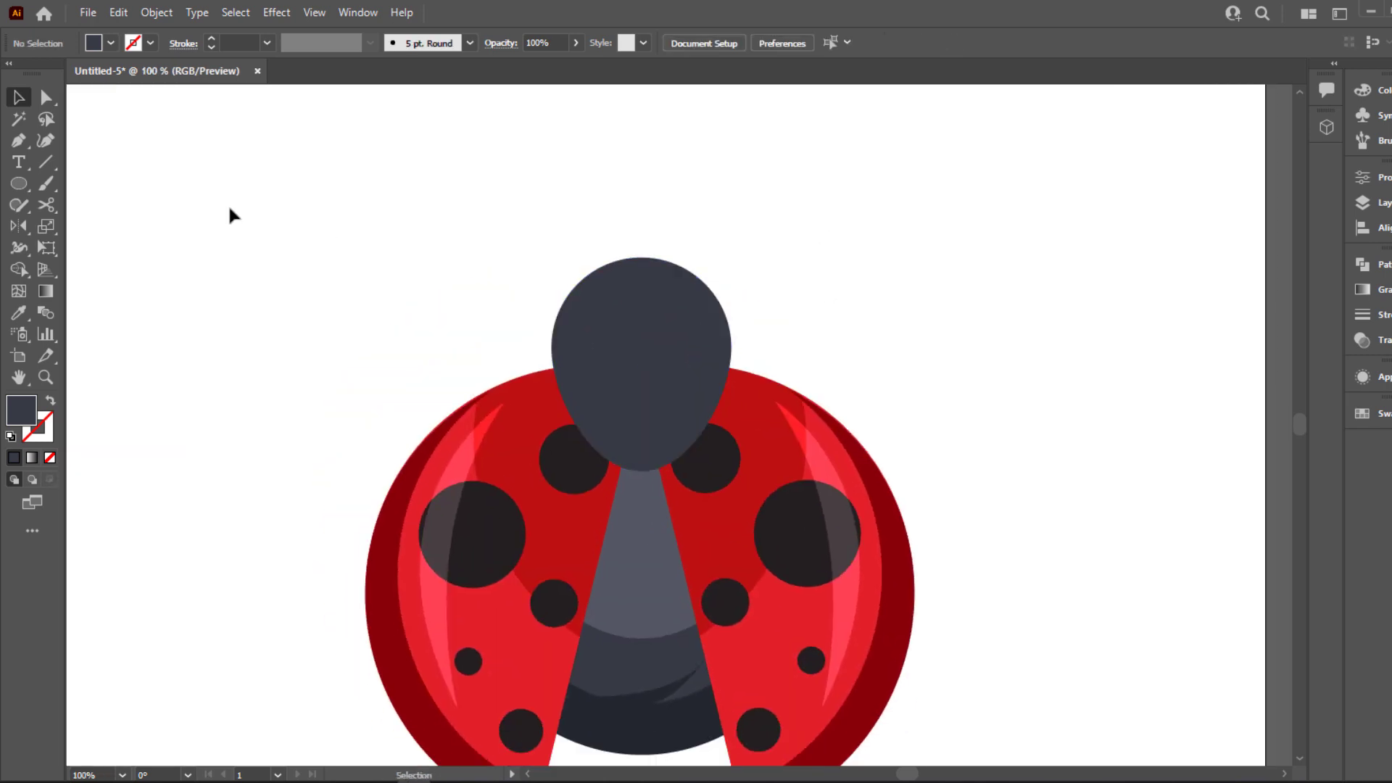
pyautogui.moveTo(19, 192); pyautogui.dragTo(118, 232)
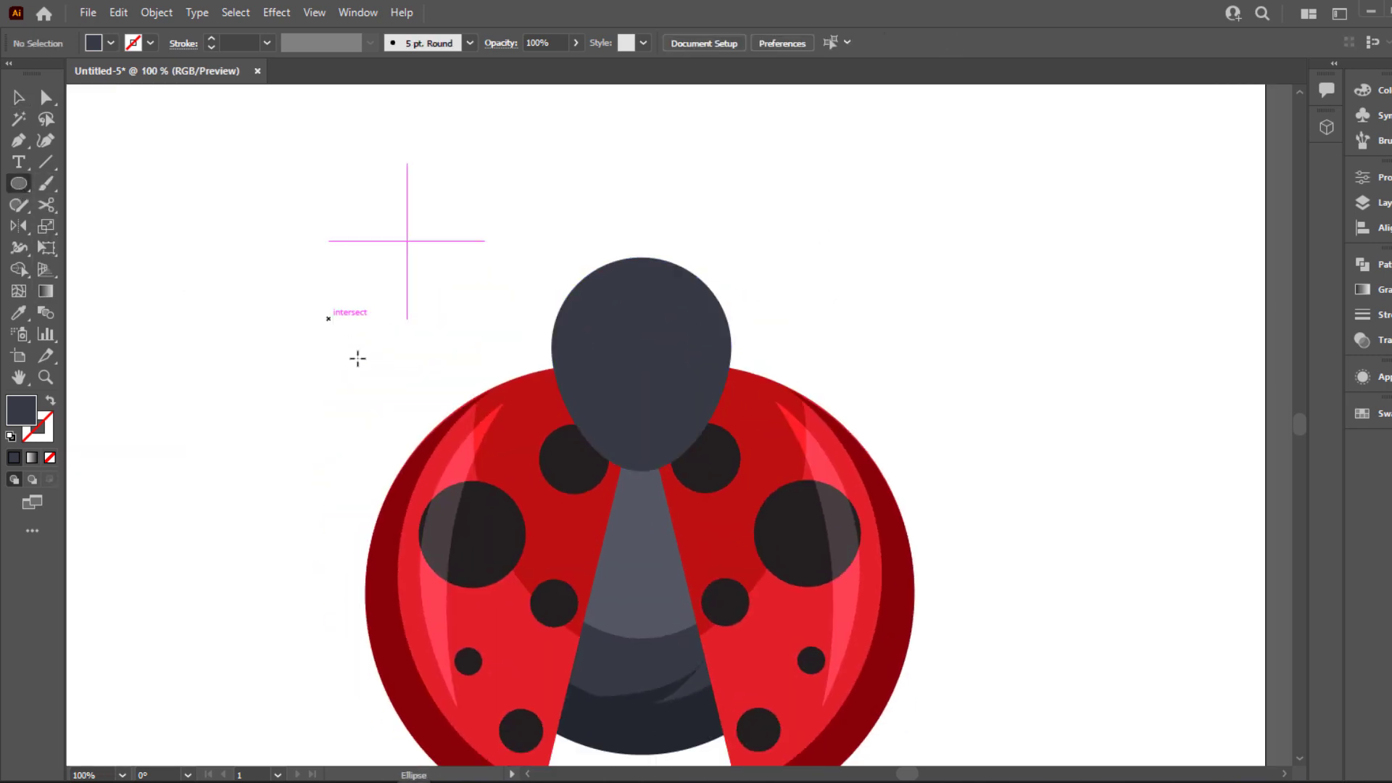
pyautogui.moveTo(329, 318); pyautogui.dragTo(376, 377)
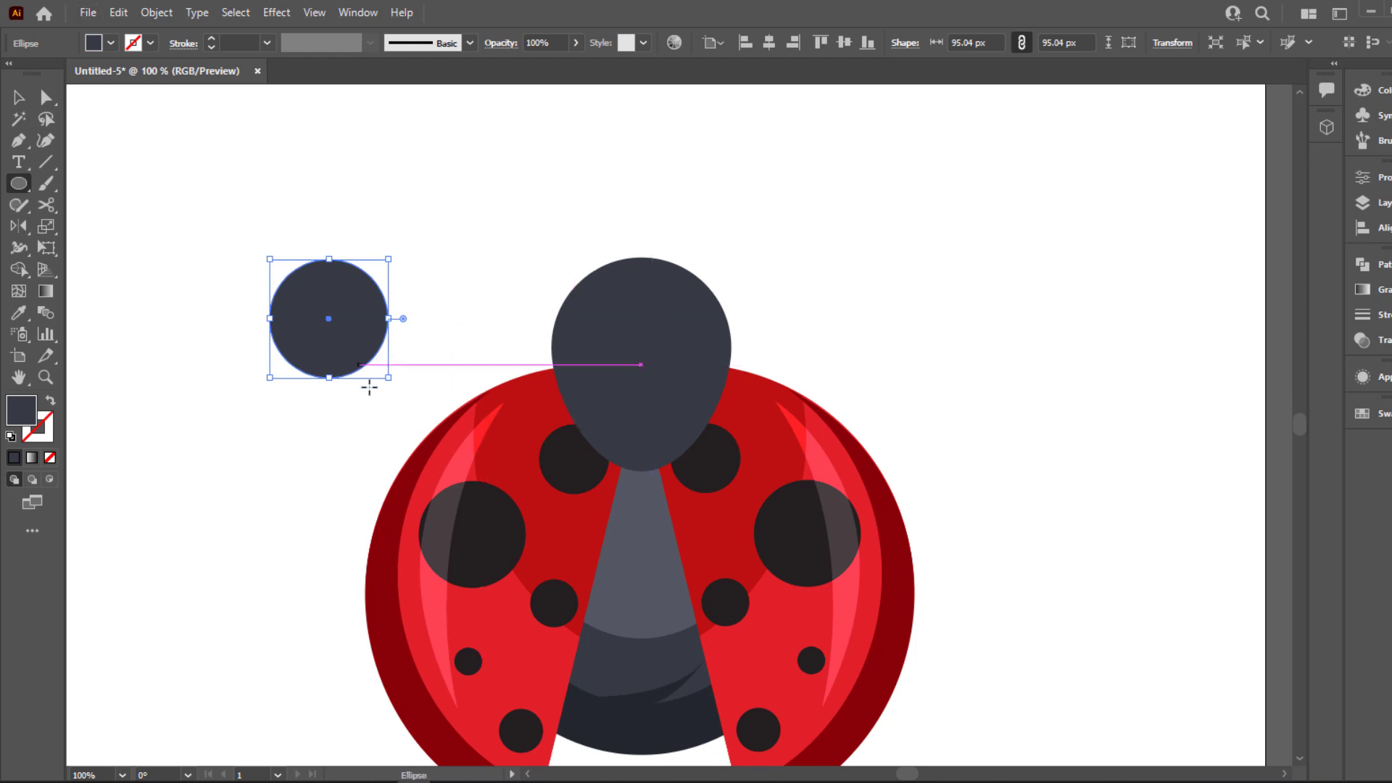
pyautogui.moveTo(390, 380); pyautogui.dragTo(379, 374)
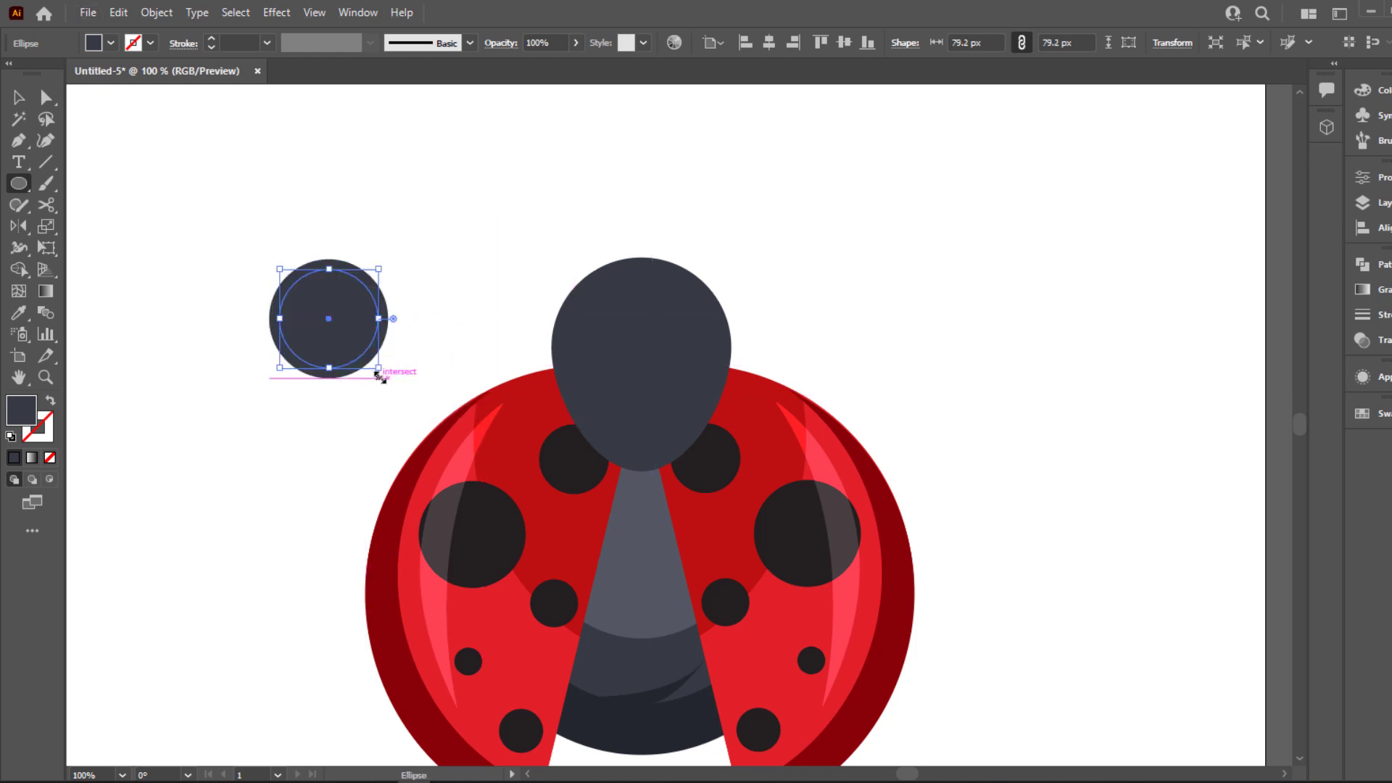
# Fill the smaller concentric circle beside the head with white
pyautogui.press('i')
pyautogui.click(475, 252)
pyautogui.click(22, 98)
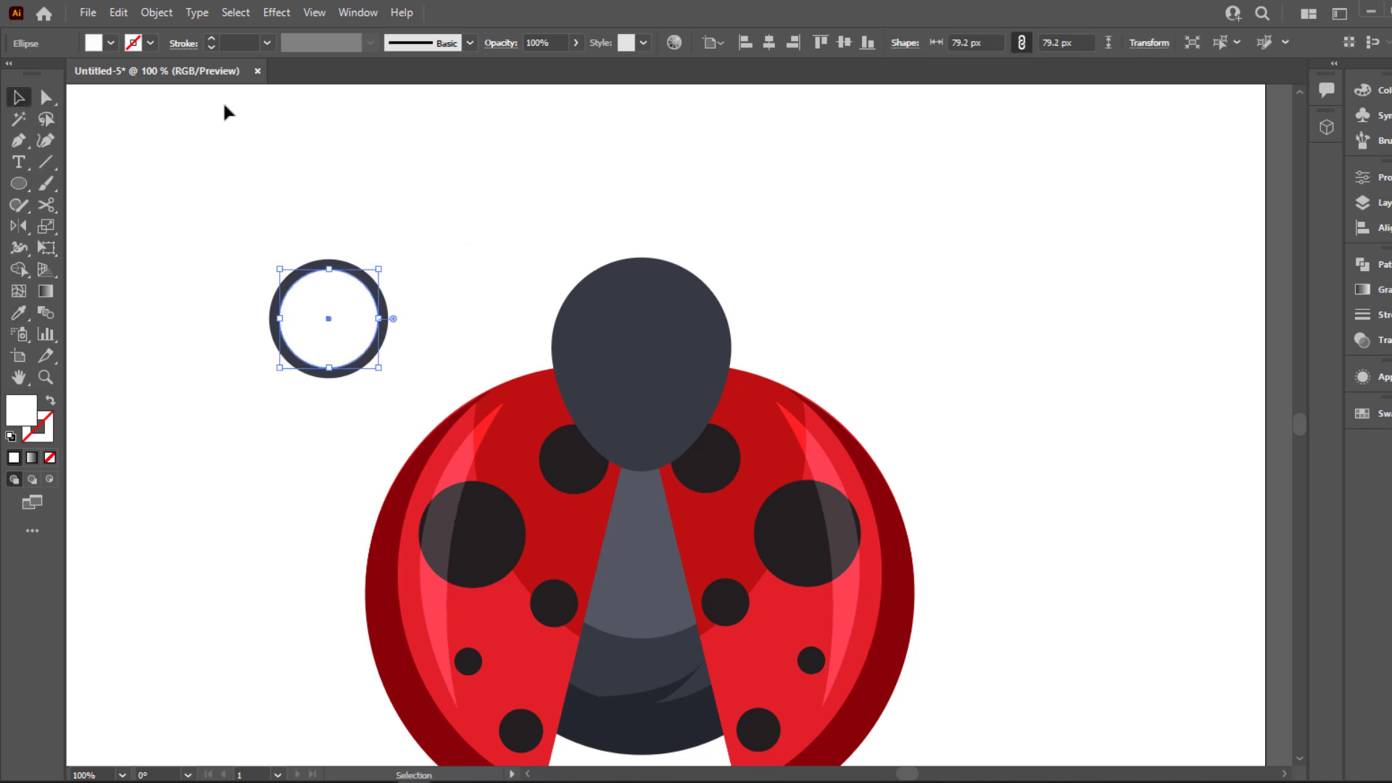
pyautogui.click(225, 114)
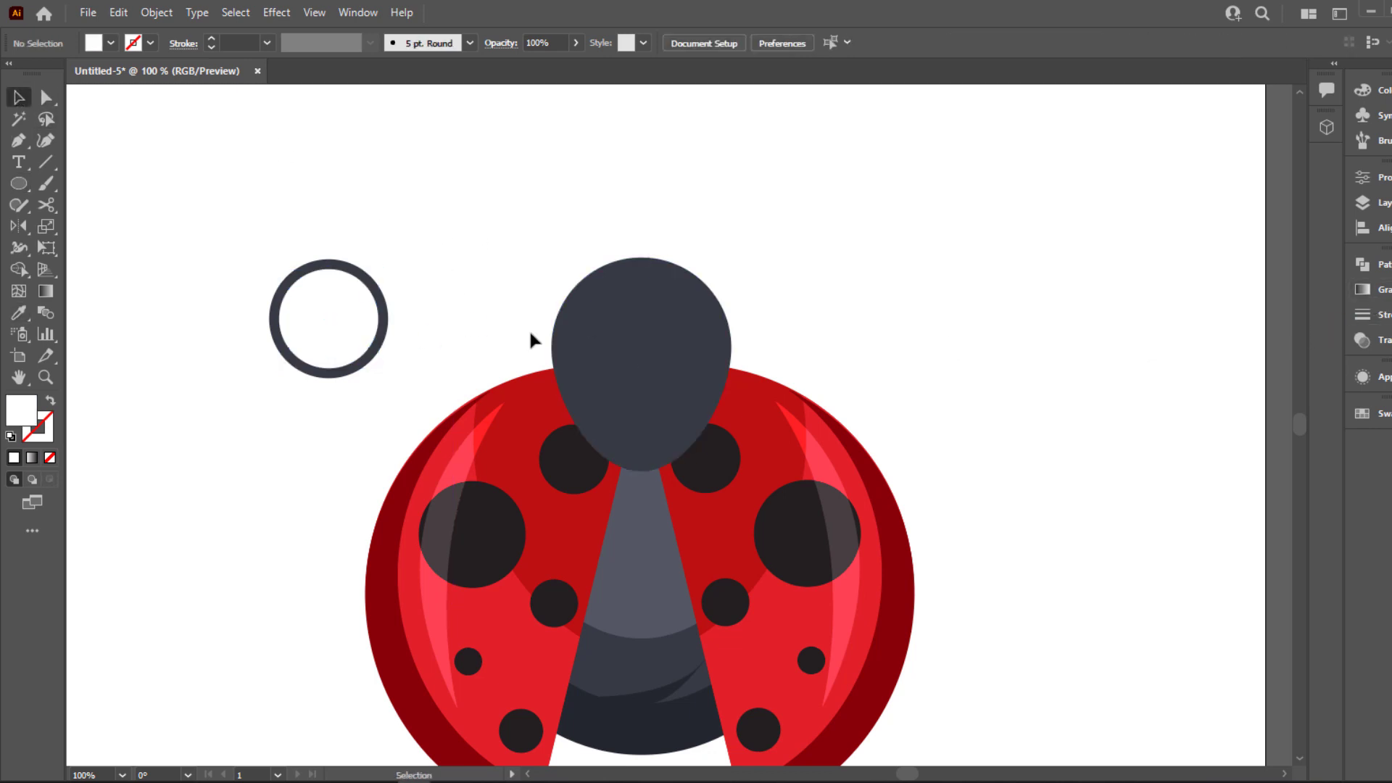
# Apply a radial white-to-black gradient to the inner circle and move its white stop to about 82%
pyautogui.click(1362, 289)
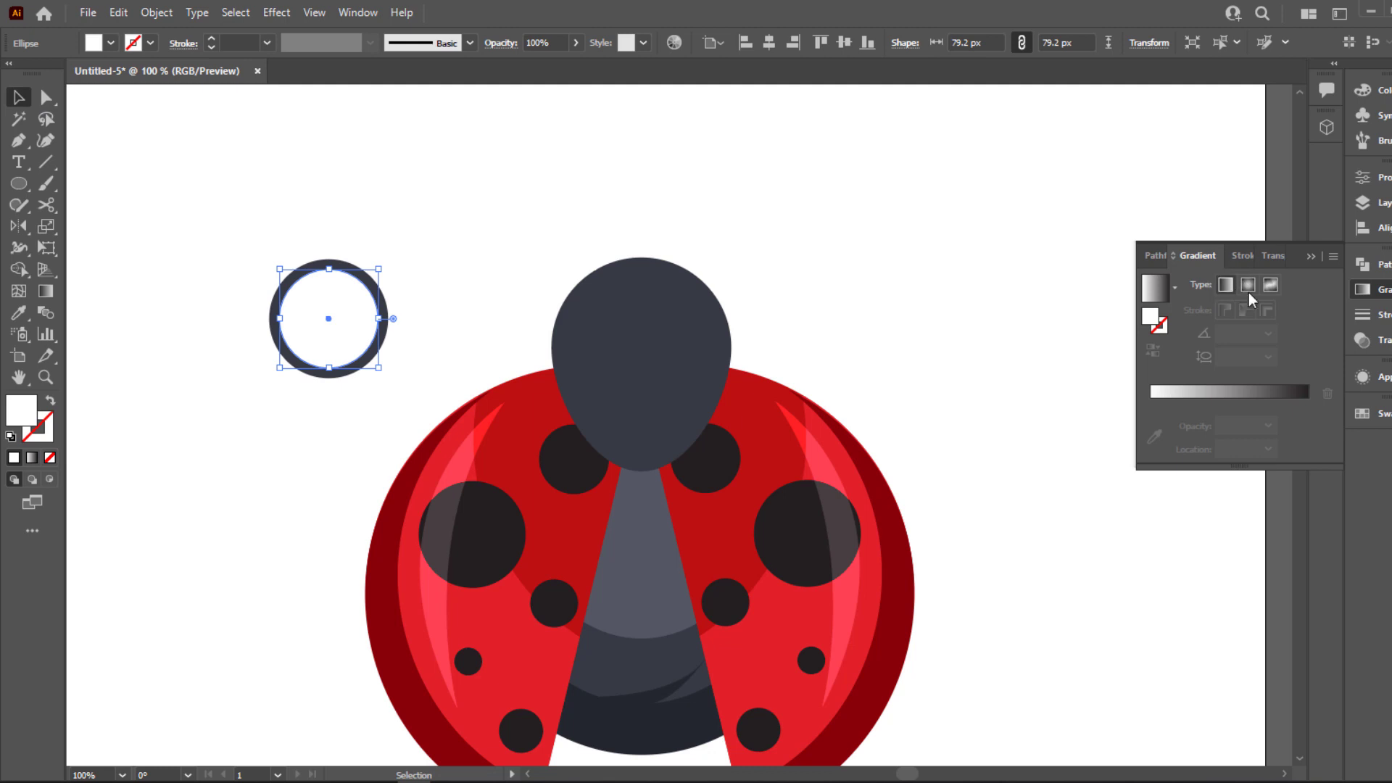
pyautogui.click(1247, 284)
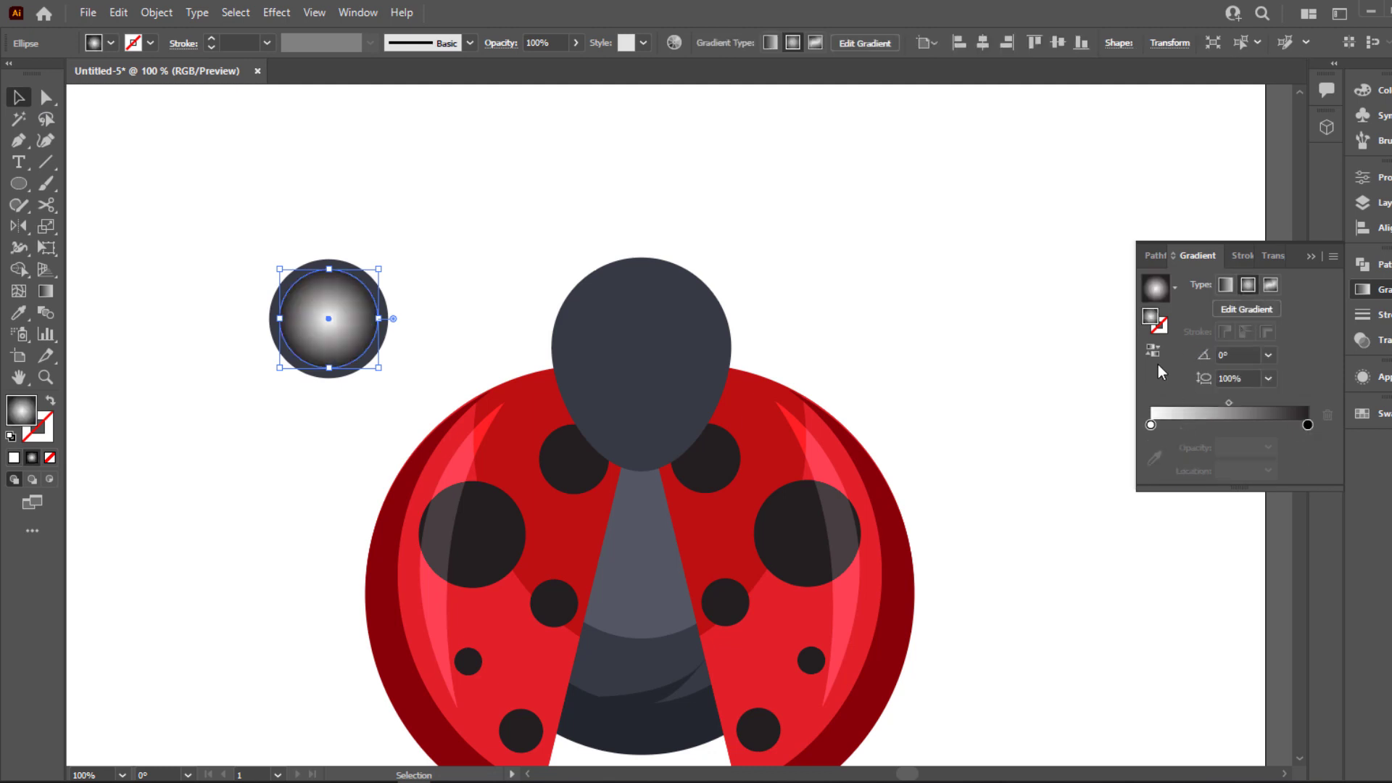
pyautogui.click(1155, 428)
pyautogui.moveTo(1155, 428); pyautogui.dragTo(1279, 425)
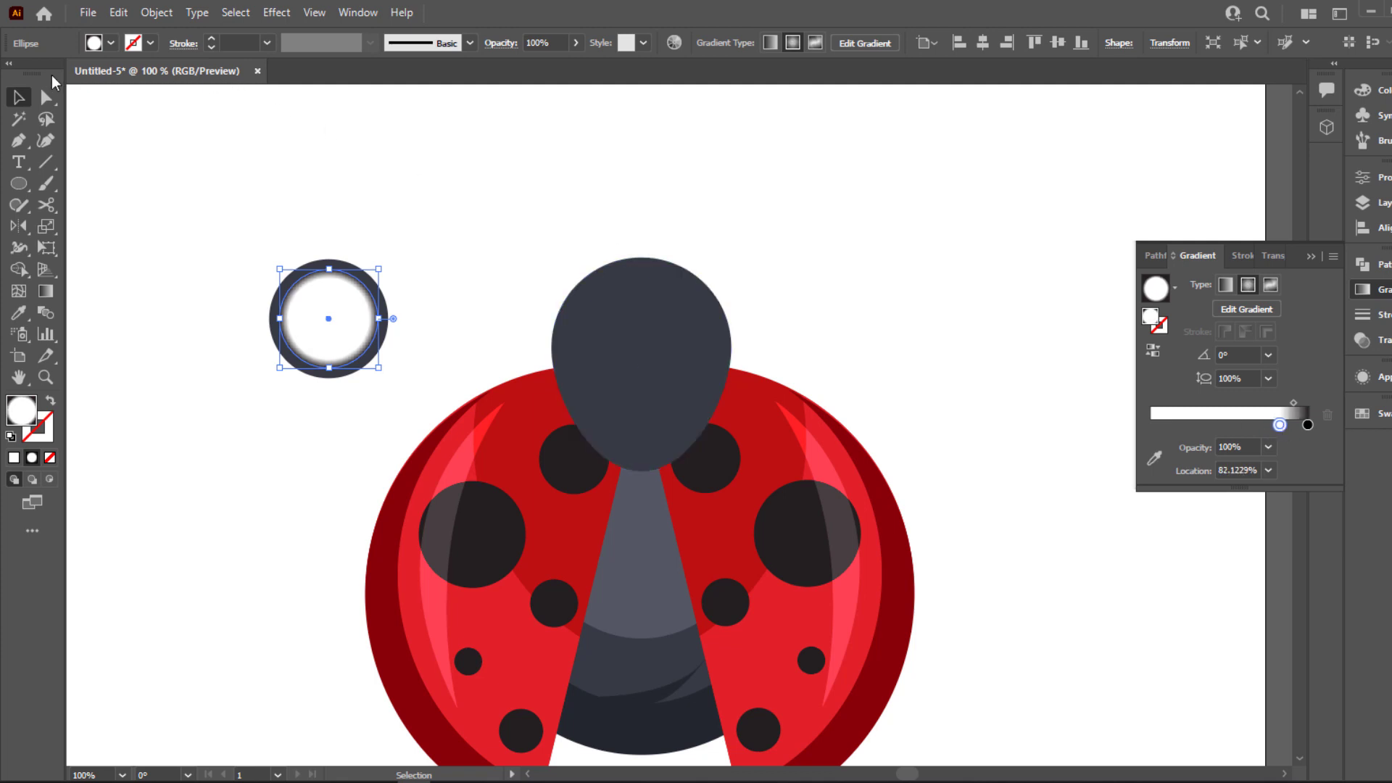
pyautogui.click(100, 110)
pyautogui.hscroll(-3, 425, 328)
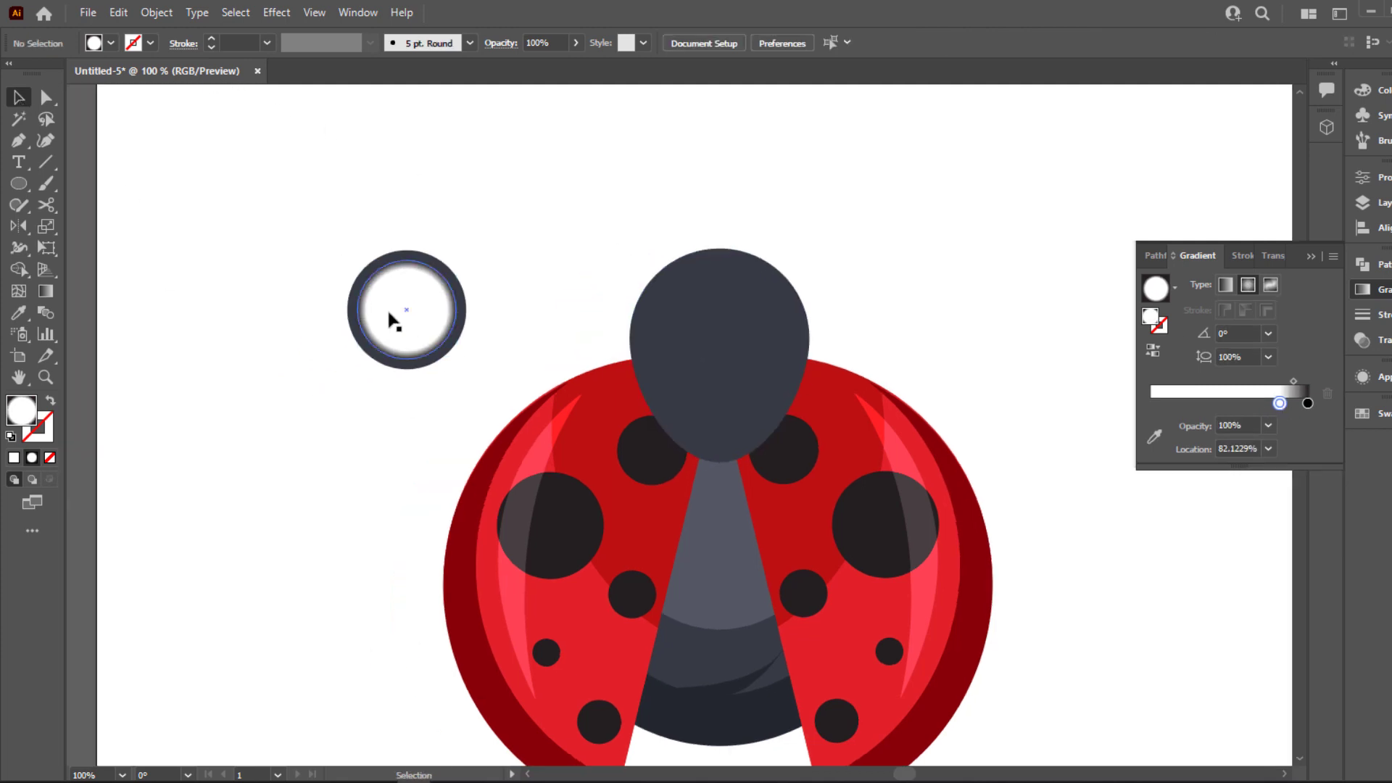
pyautogui.click(391, 313)
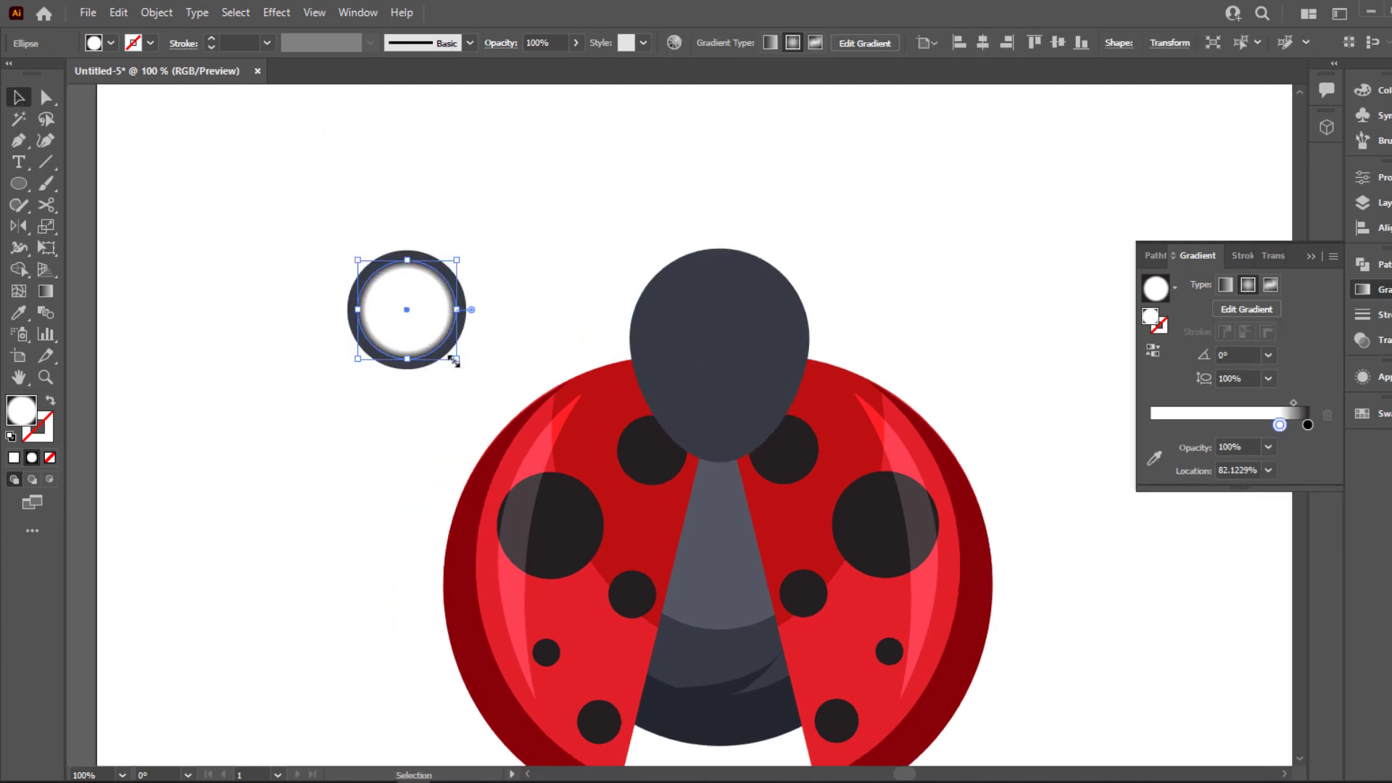
pyautogui.click(447, 351)
pyautogui.hotkey('ctrl', '2')
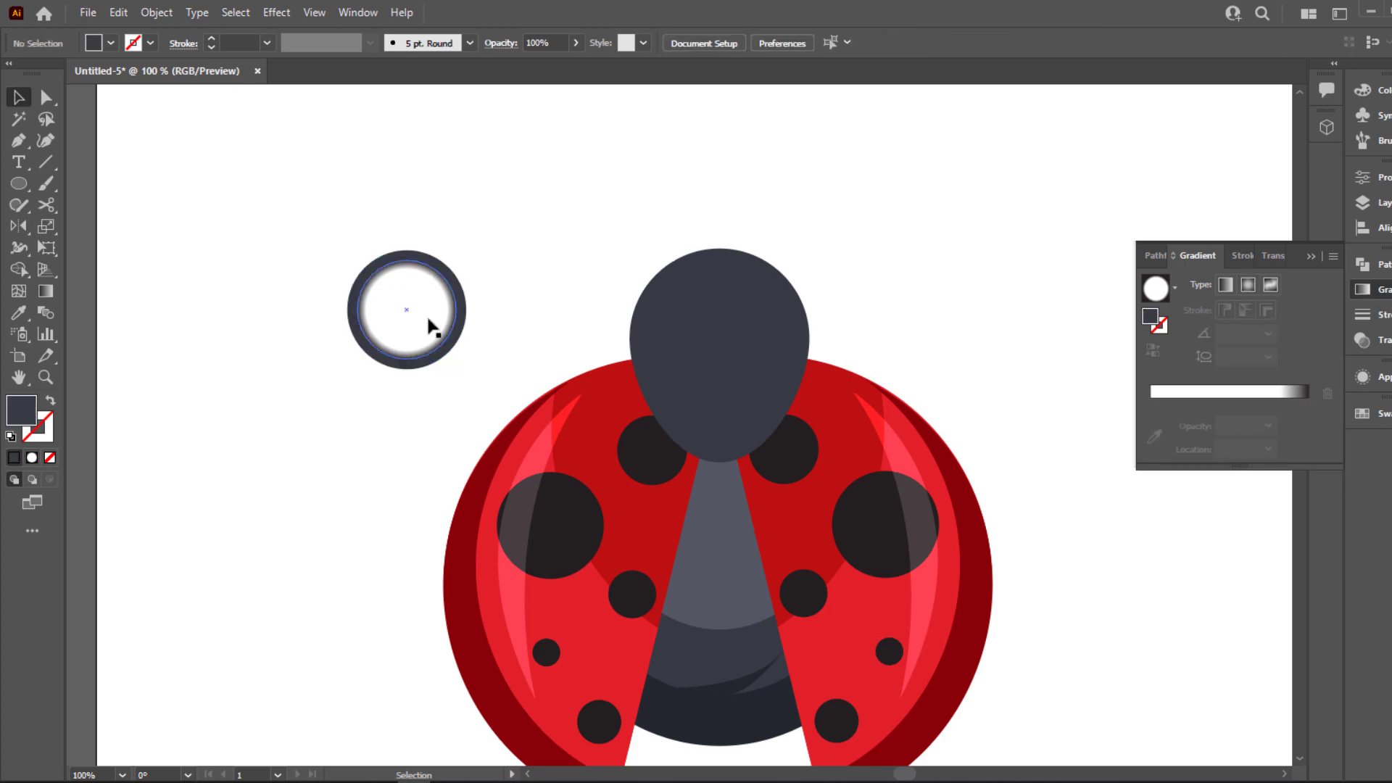
pyautogui.click(413, 315)
pyautogui.moveTo(413, 315); pyautogui.dragTo(559, 315)
pyautogui.hotkey('ctrl', 'z')
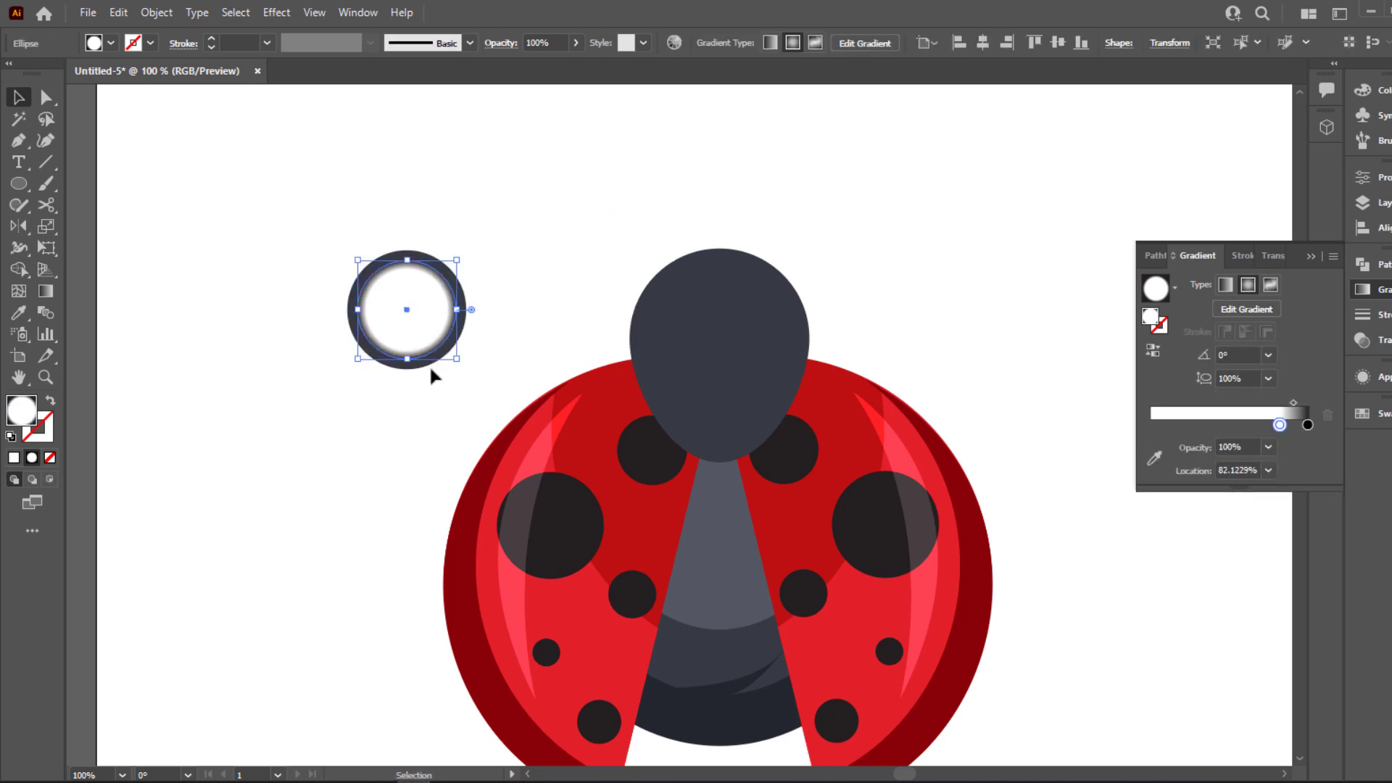
# Make a concentric pupil about 30 px wide from a copy of the white circle, filled with the head's slate color
pyautogui.moveTo(458, 360); pyautogui.dragTo(419, 334)
pyautogui.press('i')
pyautogui.click(717, 353)
pyautogui.click(19, 97)
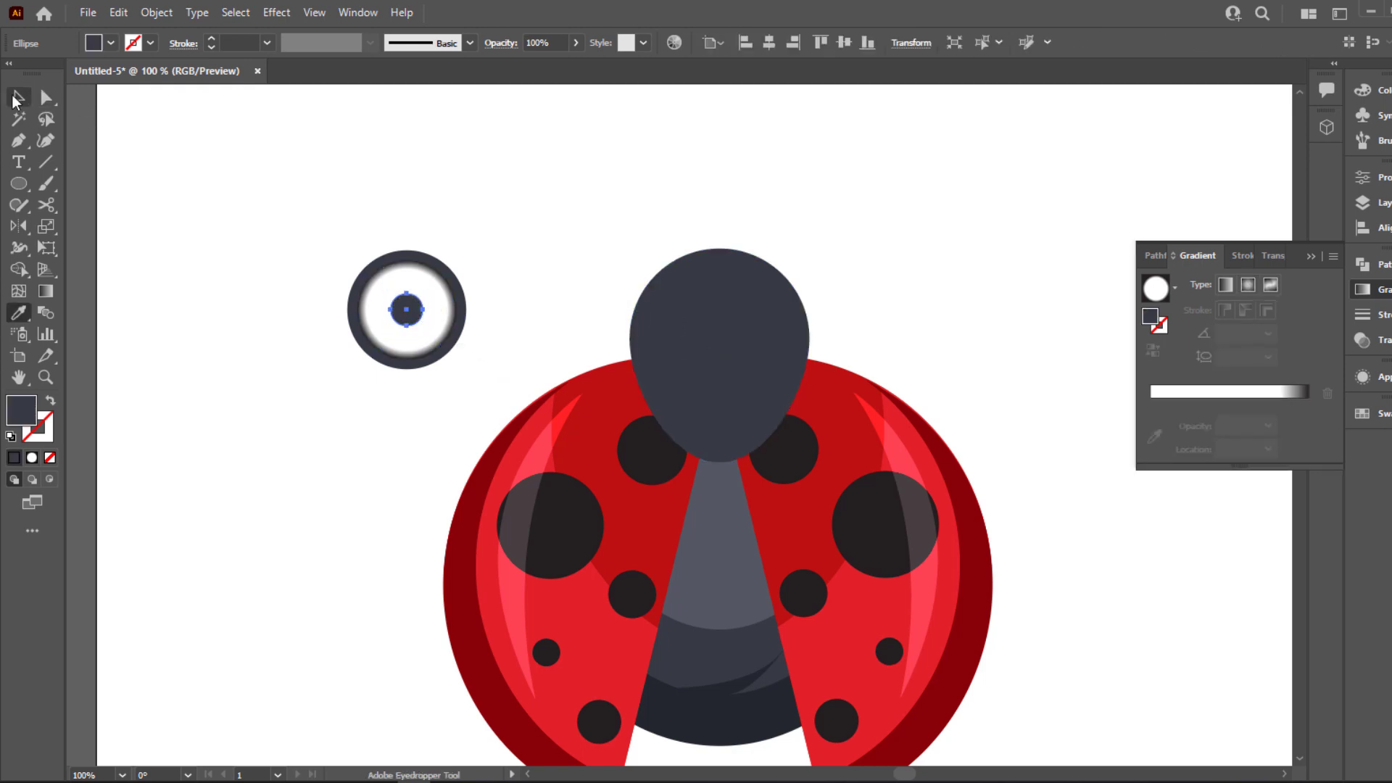
pyautogui.click(412, 319)
pyautogui.moveTo(423, 326); pyautogui.dragTo(426, 329)
pyautogui.hotkey('ctrl', '+')
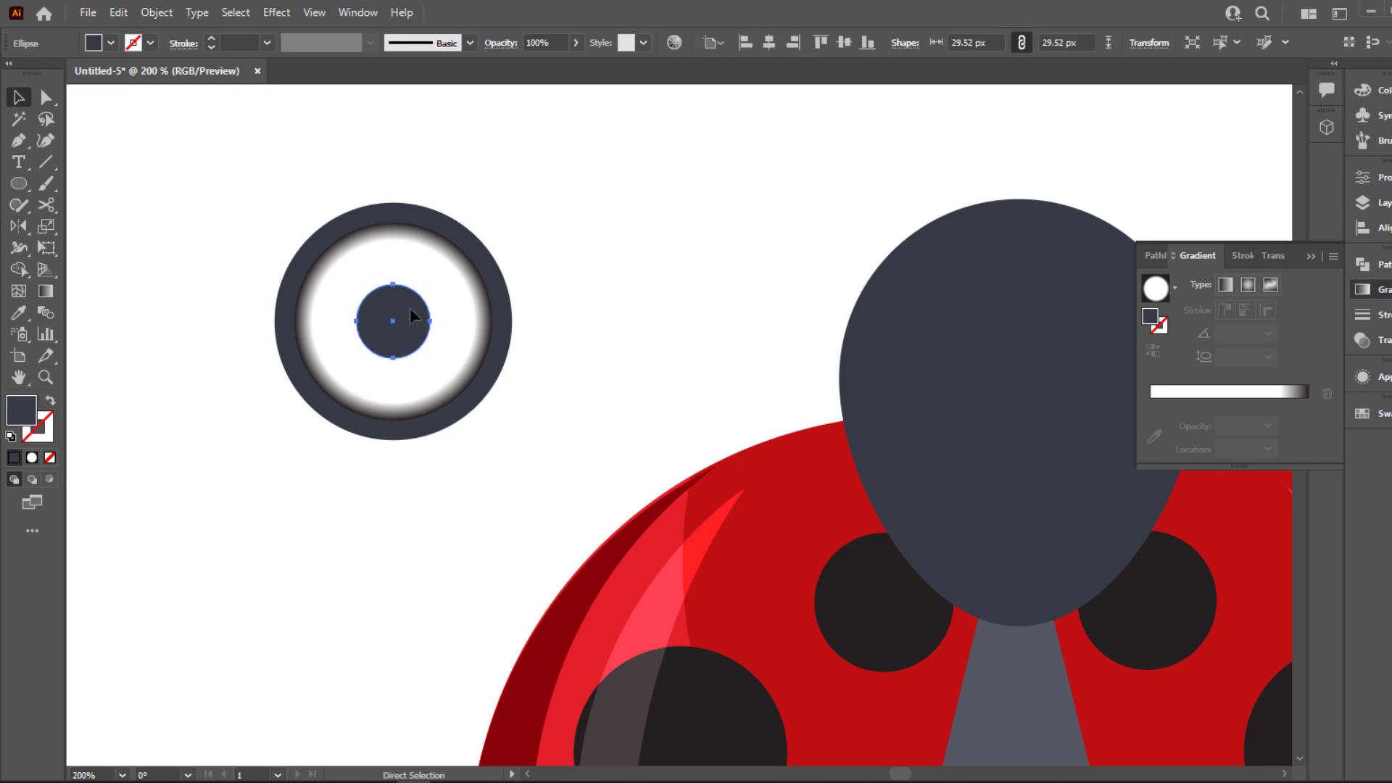
# Add a white highlight circle about 11 px wide from a copy of the pupil, placed at the pupil's upper left
pyautogui.scroll(1, 419, 327)
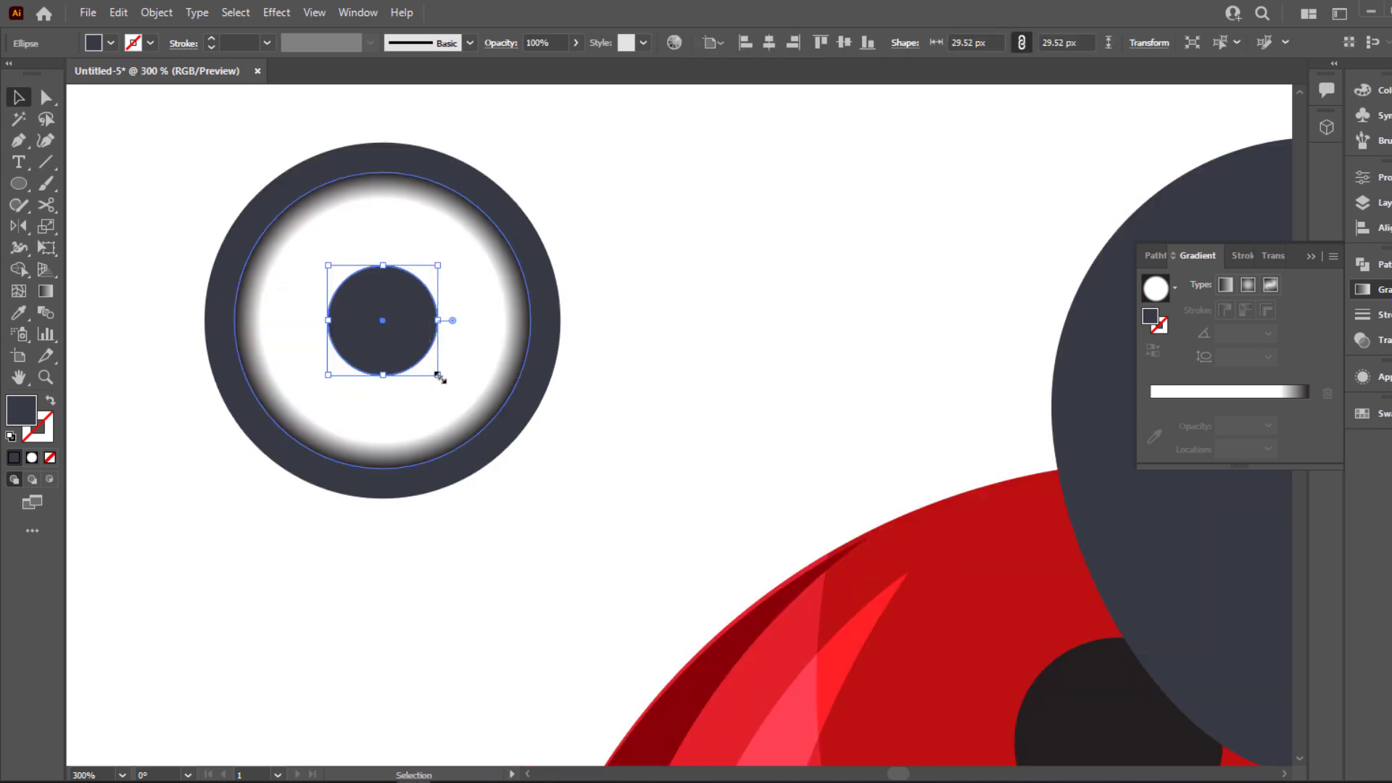
pyautogui.moveTo(414, 360); pyautogui.dragTo(430, 378)
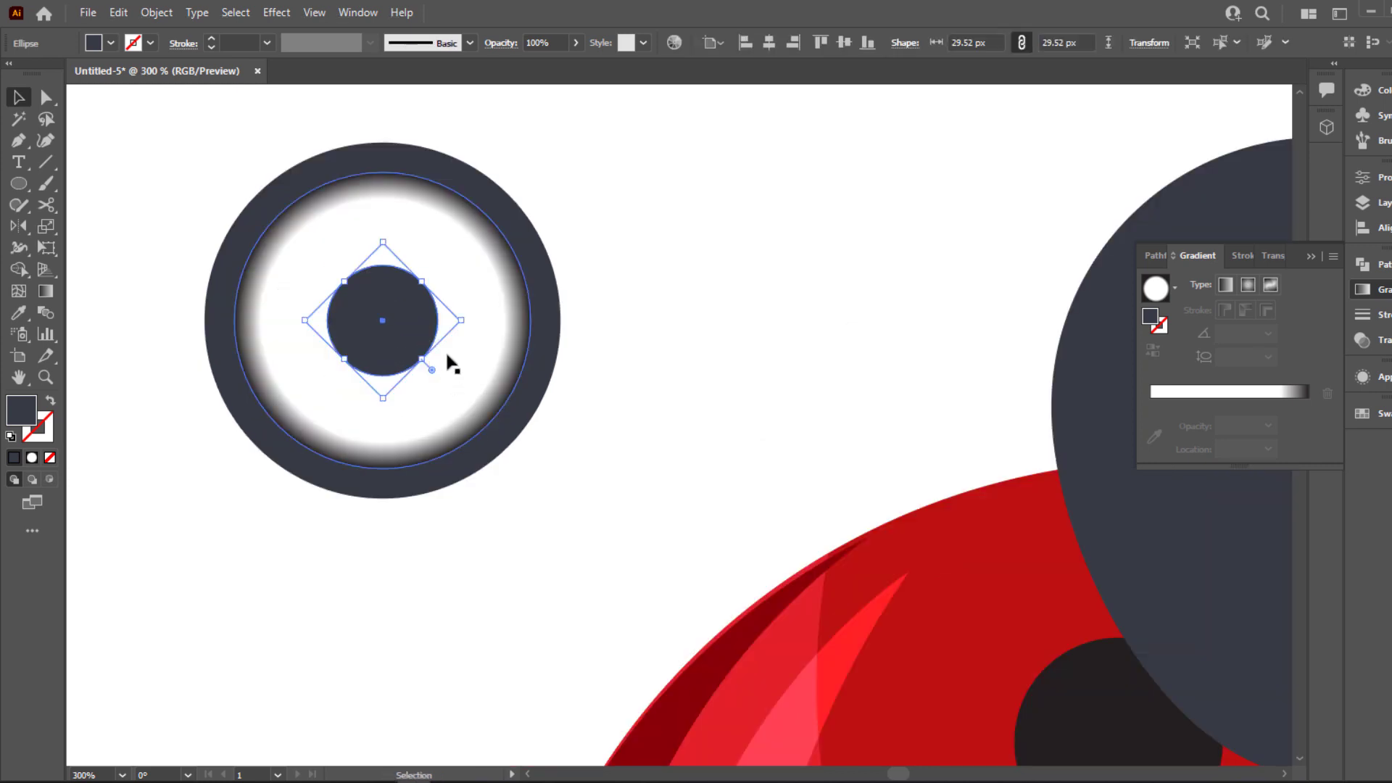
pyautogui.moveTo(463, 322); pyautogui.dragTo(460, 355)
pyautogui.scroll(3, 414, 319)
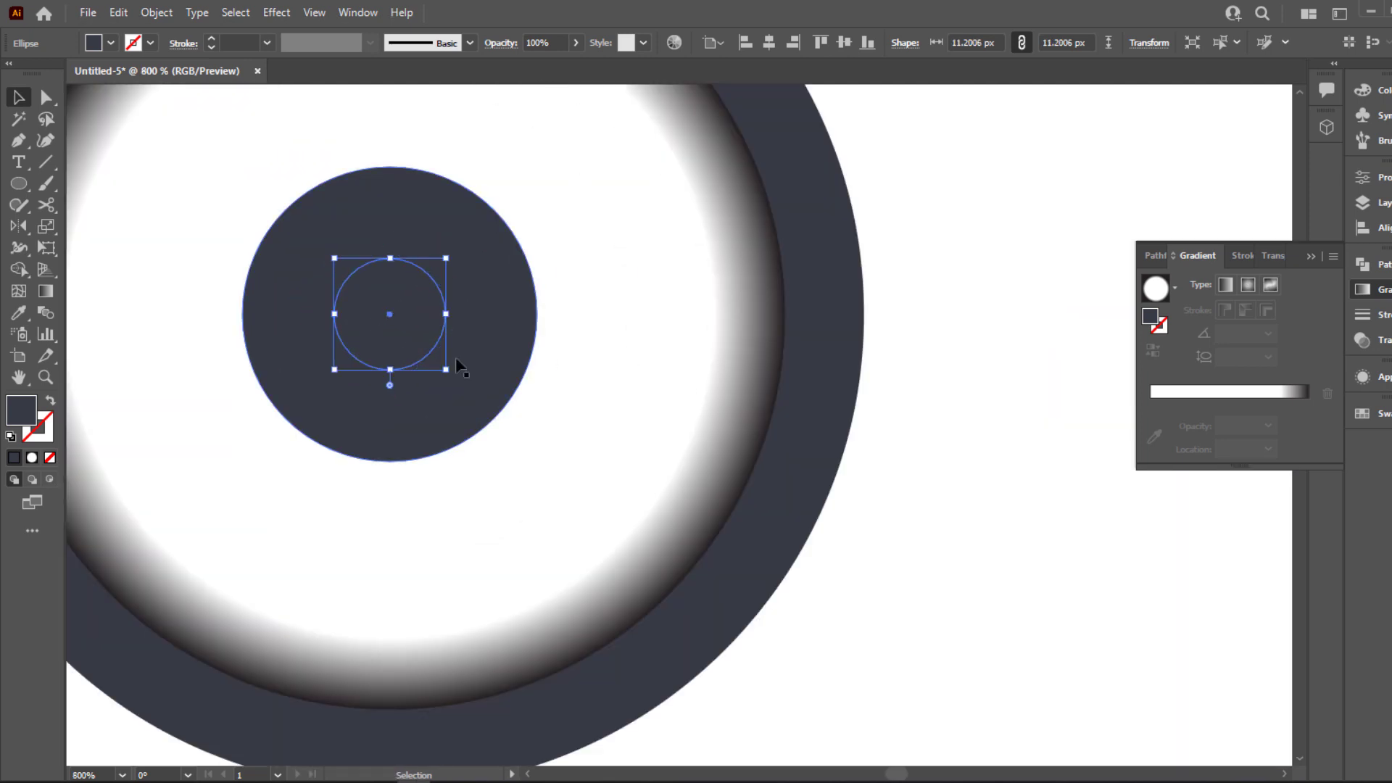
pyautogui.press('i')
pyautogui.click(880, 461)
pyautogui.click(18, 104)
pyautogui.moveTo(377, 294); pyautogui.dragTo(308, 240)
pyautogui.press('a')
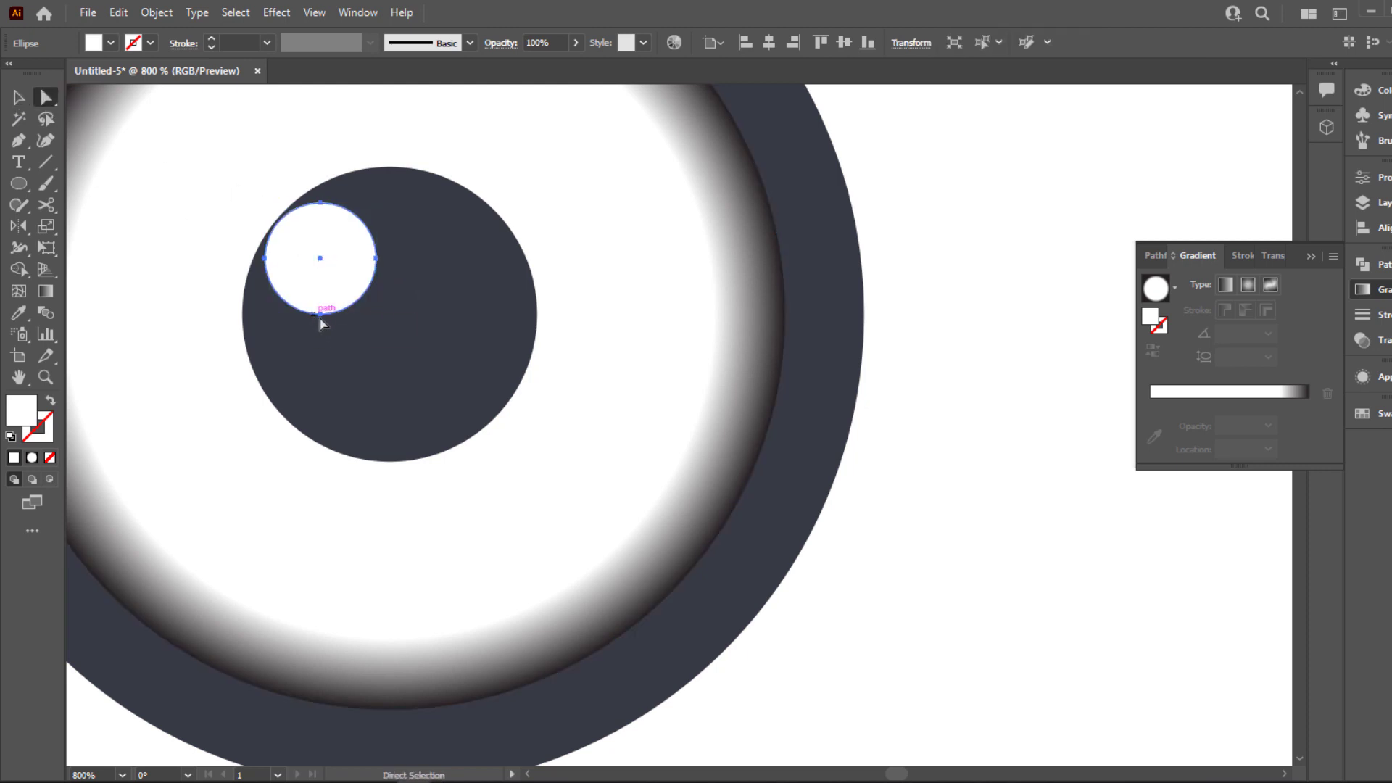
# Reshape the white pupil highlight into a slightly irregular oval by adjusting its anchor points
pyautogui.moveTo(320, 314); pyautogui.dragTo(305, 337)
pyautogui.click(312, 328)
pyautogui.moveTo(317, 216); pyautogui.dragTo(390, 218)
pyautogui.press('v')
pyautogui.click(894, 281)
# Move the complete eye onto the left side of the head
pyautogui.hotkey('ctrl', '0')
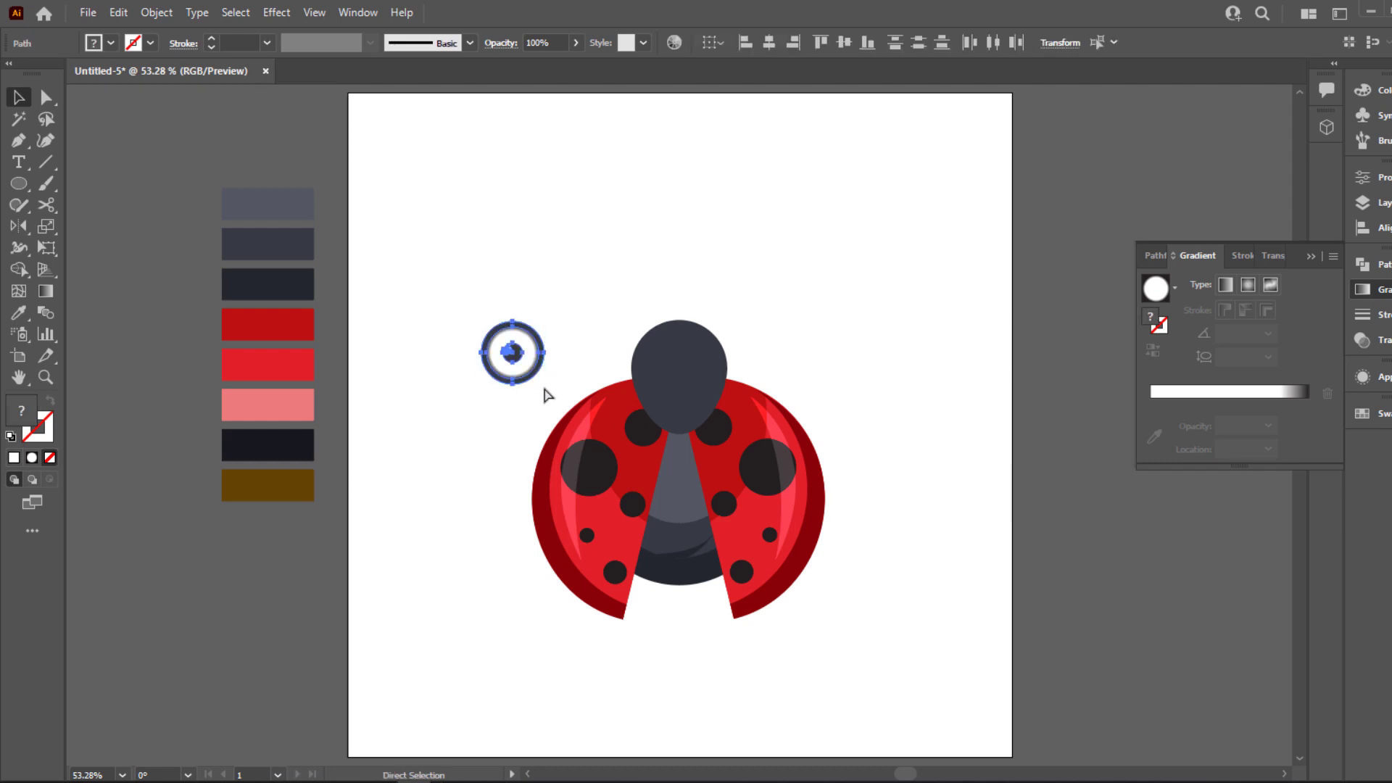
pyautogui.moveTo(531, 373); pyautogui.dragTo(647, 366)
pyautogui.click(677, 372)
pyautogui.click(619, 269)
pyautogui.scroll(3, 756, 368)
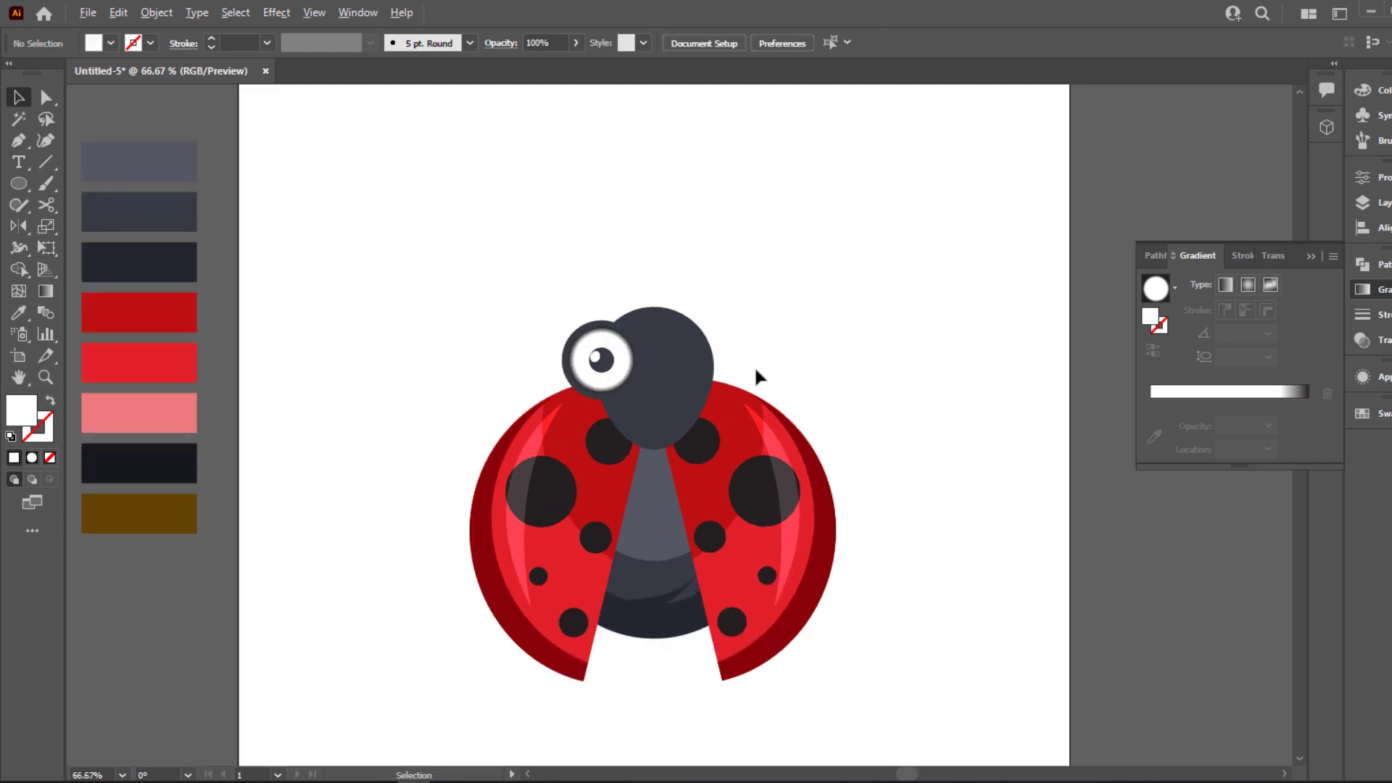
# Widen the head symmetrically and move the eye off it to the blank area on its left
pyautogui.click(661, 363)
pyautogui.moveTo(724, 400); pyautogui.dragTo(751, 398)
pyautogui.click(796, 322)
pyautogui.moveTo(410, 339); pyautogui.dragTo(148, 209)
pyautogui.moveTo(292, 331); pyautogui.dragTo(495, 374)
# Stretch the head upward and scale it up slightly about its center
pyautogui.click(717, 384)
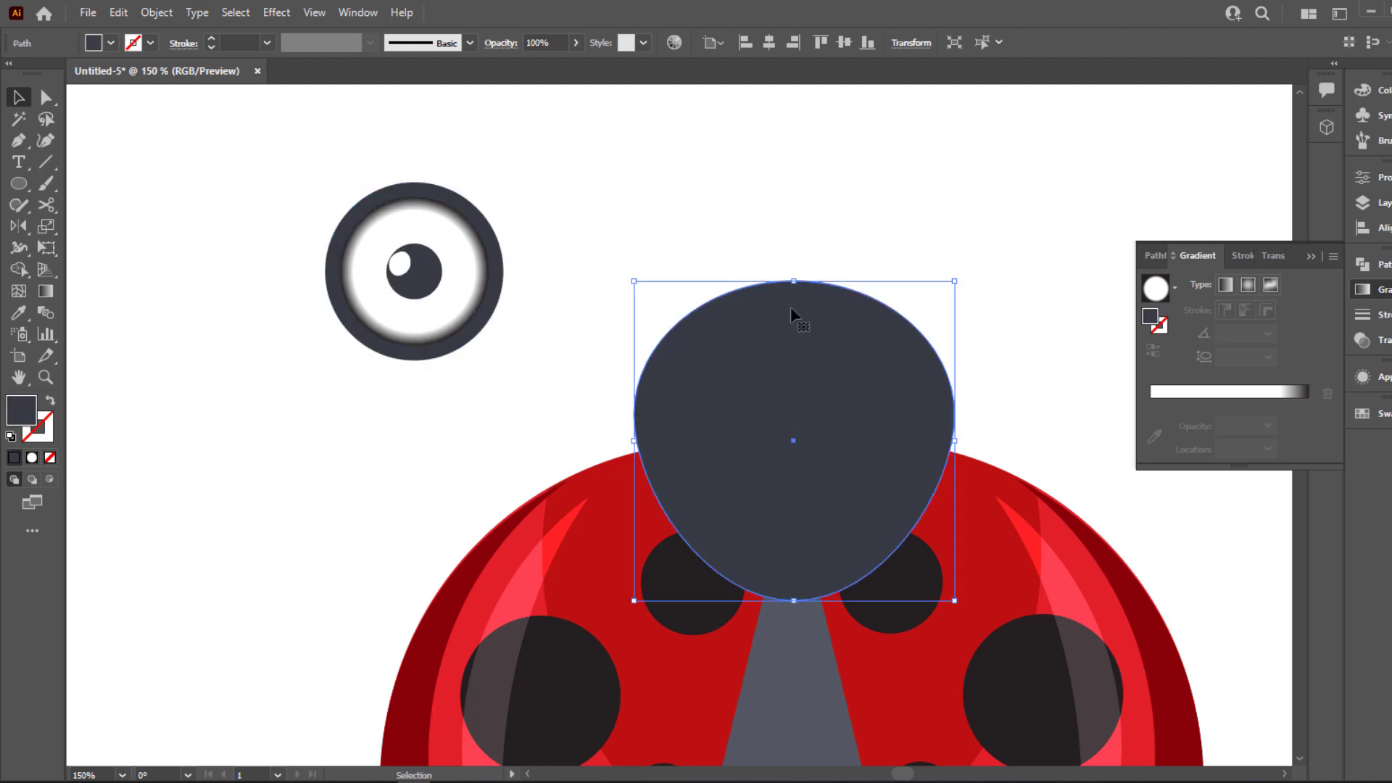
pyautogui.moveTo(793, 282); pyautogui.dragTo(794, 232)
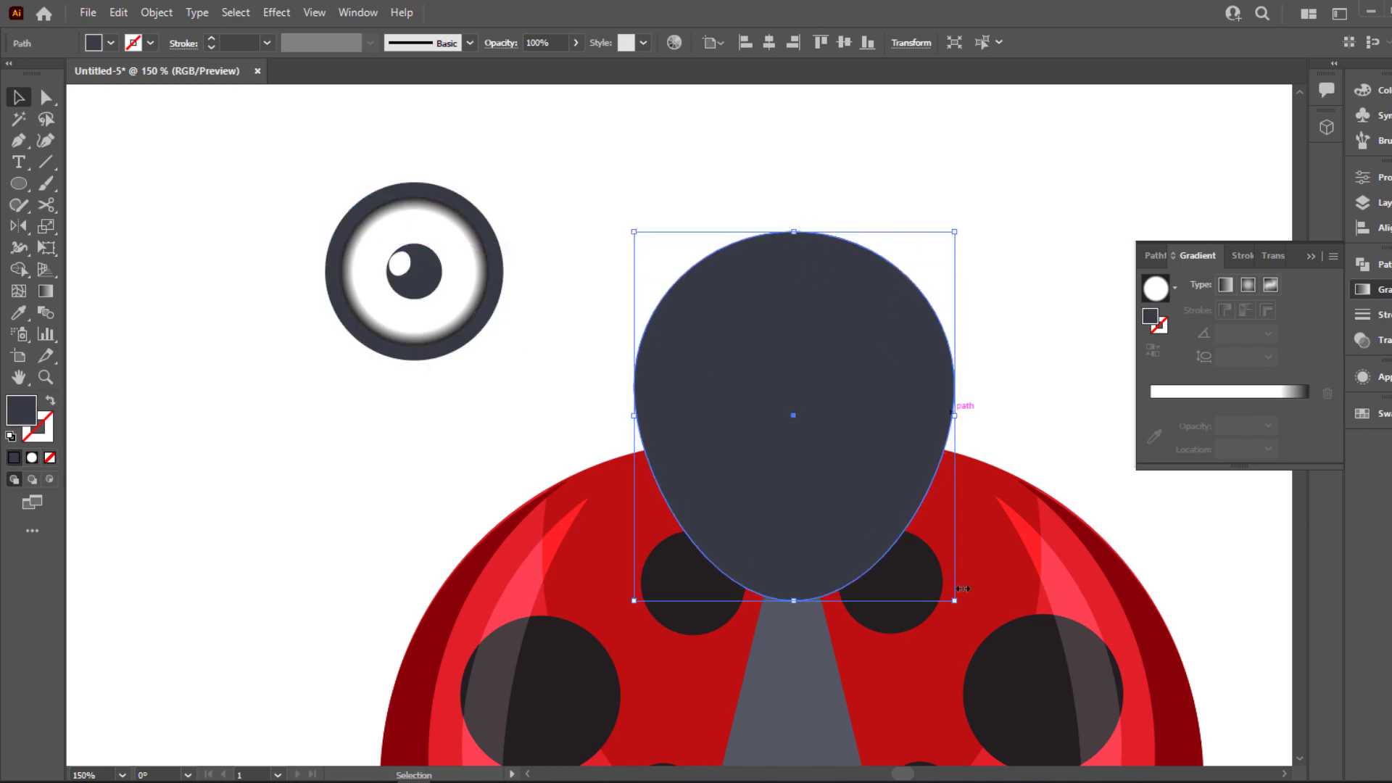
pyautogui.moveTo(952, 603); pyautogui.dragTo(965, 615)
pyautogui.click(495, 419)
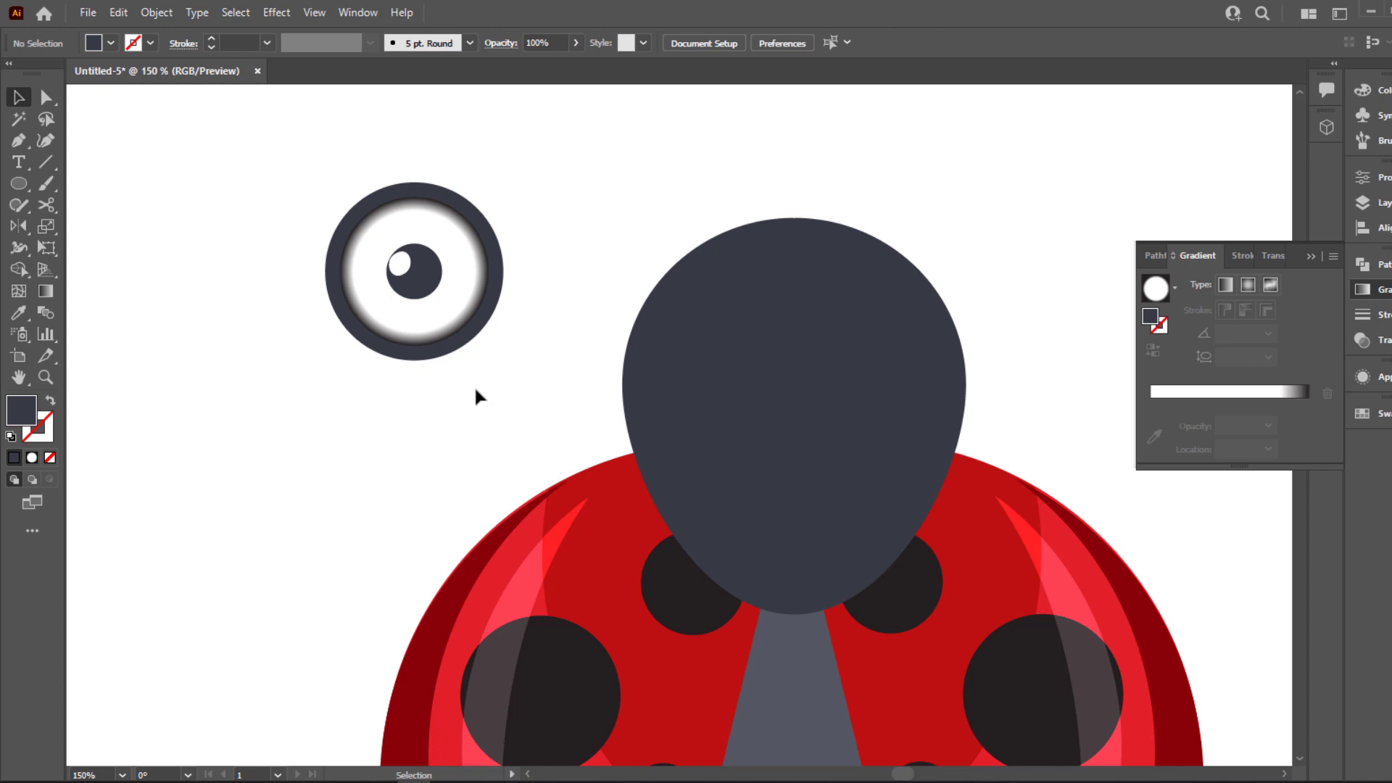
# Duplicate the eye group to its left and ungroup the copy
pyautogui.click(505, 277)
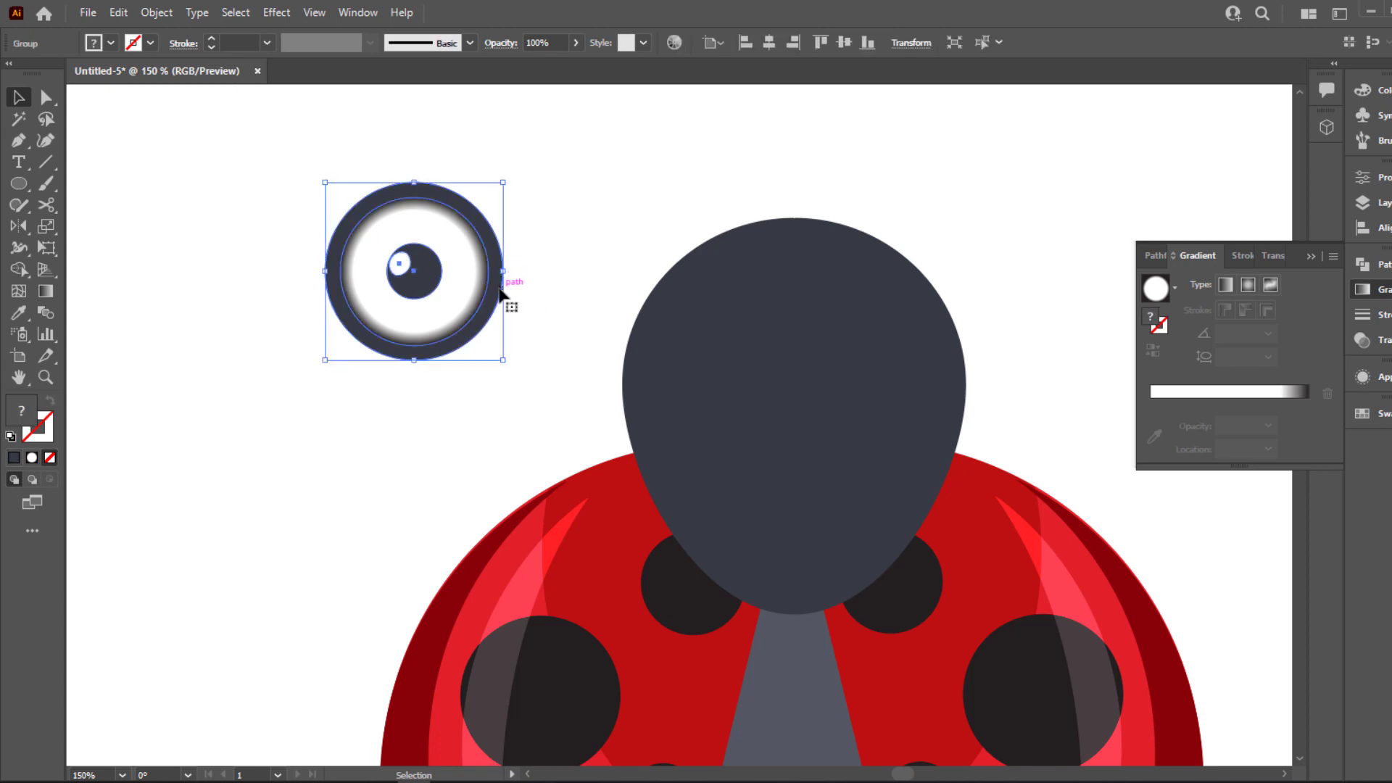
pyautogui.moveTo(500, 292); pyautogui.dragTo(249, 280)
pyautogui.moveTo(411, 357); pyautogui.dragTo(427, 362)
pyautogui.rightClick(363, 339)
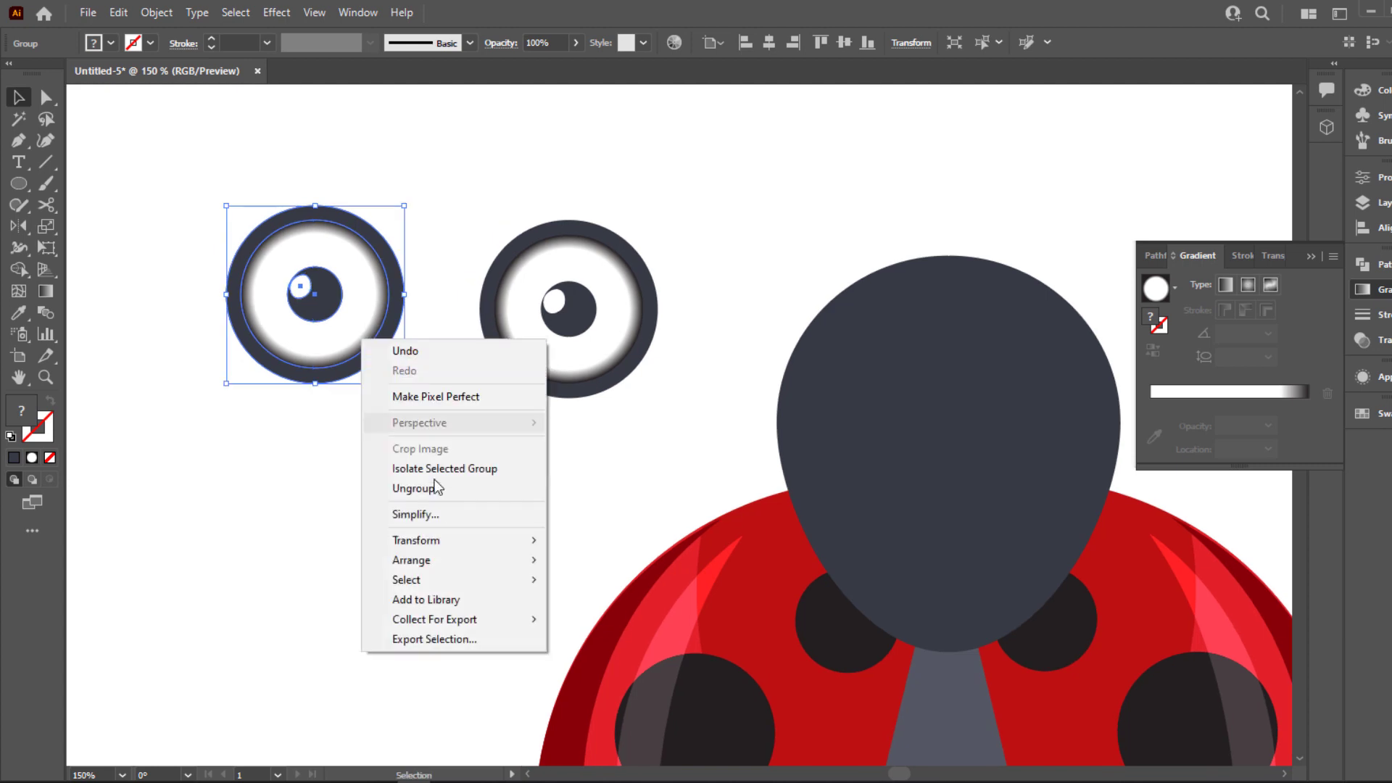
pyautogui.click(423, 489)
pyautogui.click(403, 475)
# Delete the white circle, pupil and highlight from the copied eye, keeping only the outer slate circle
pyautogui.click(355, 348)
pyautogui.press('Delete')
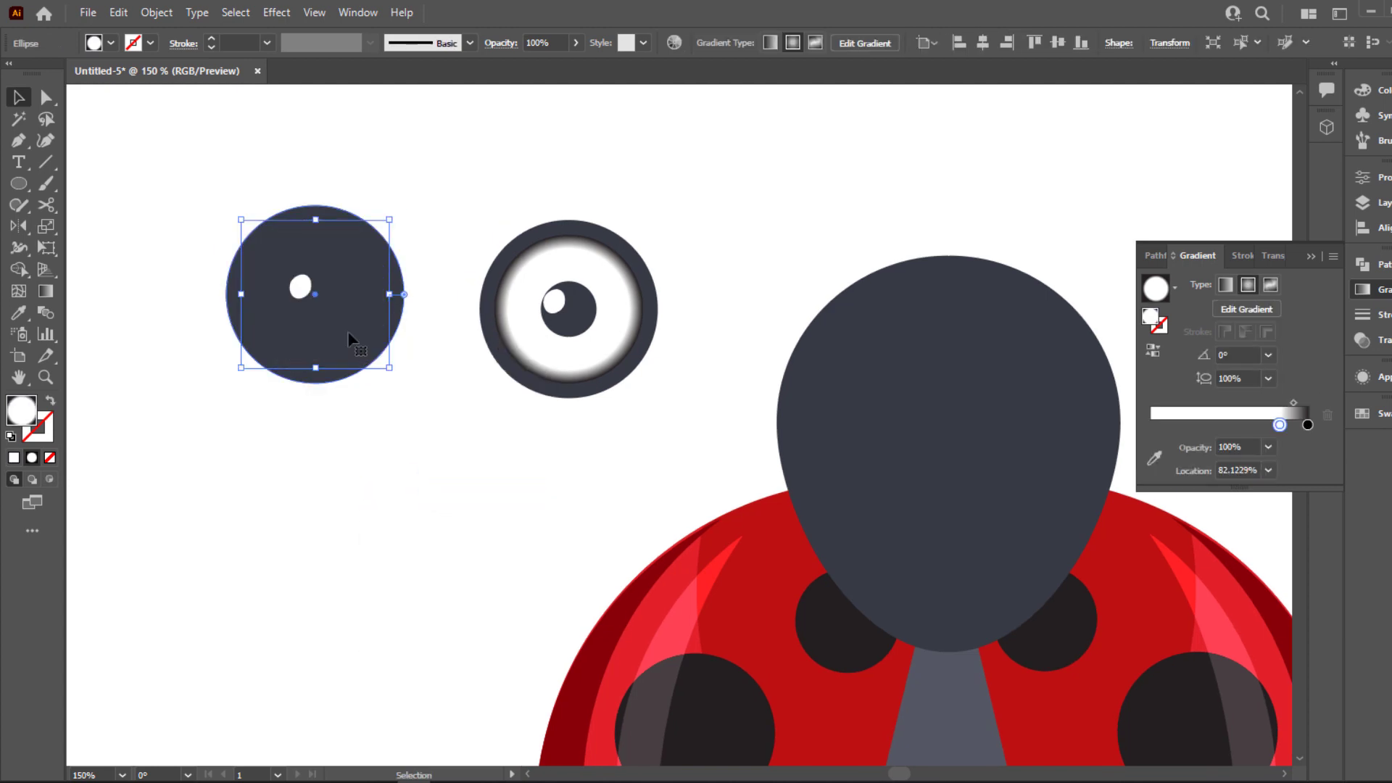
pyautogui.click(351, 338)
pyautogui.press('Delete')
pyautogui.click(324, 310)
pyautogui.hotkey('ctrl', 'z')
pyautogui.click(299, 286)
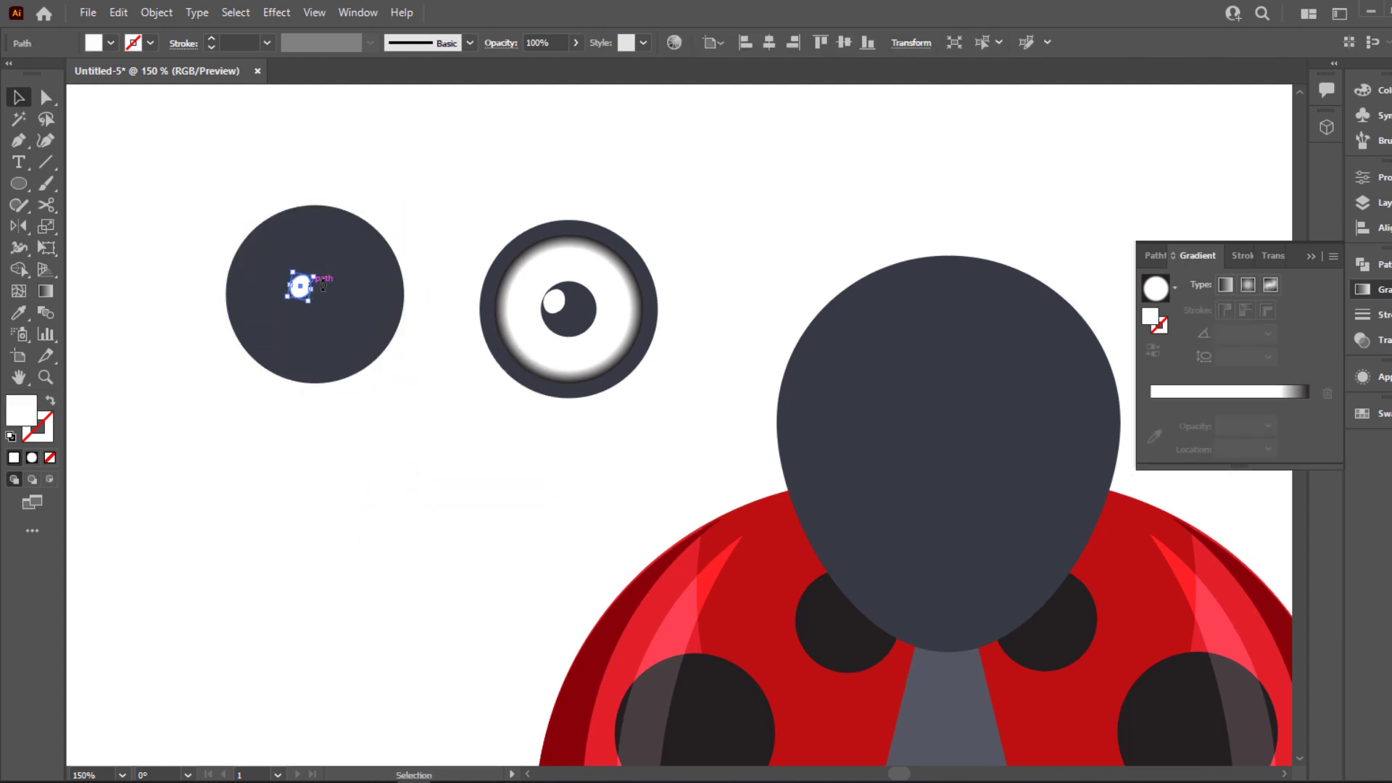
pyautogui.press('Delete')
pyautogui.click(320, 297)
pyautogui.press('Delete')
pyautogui.click(319, 300)
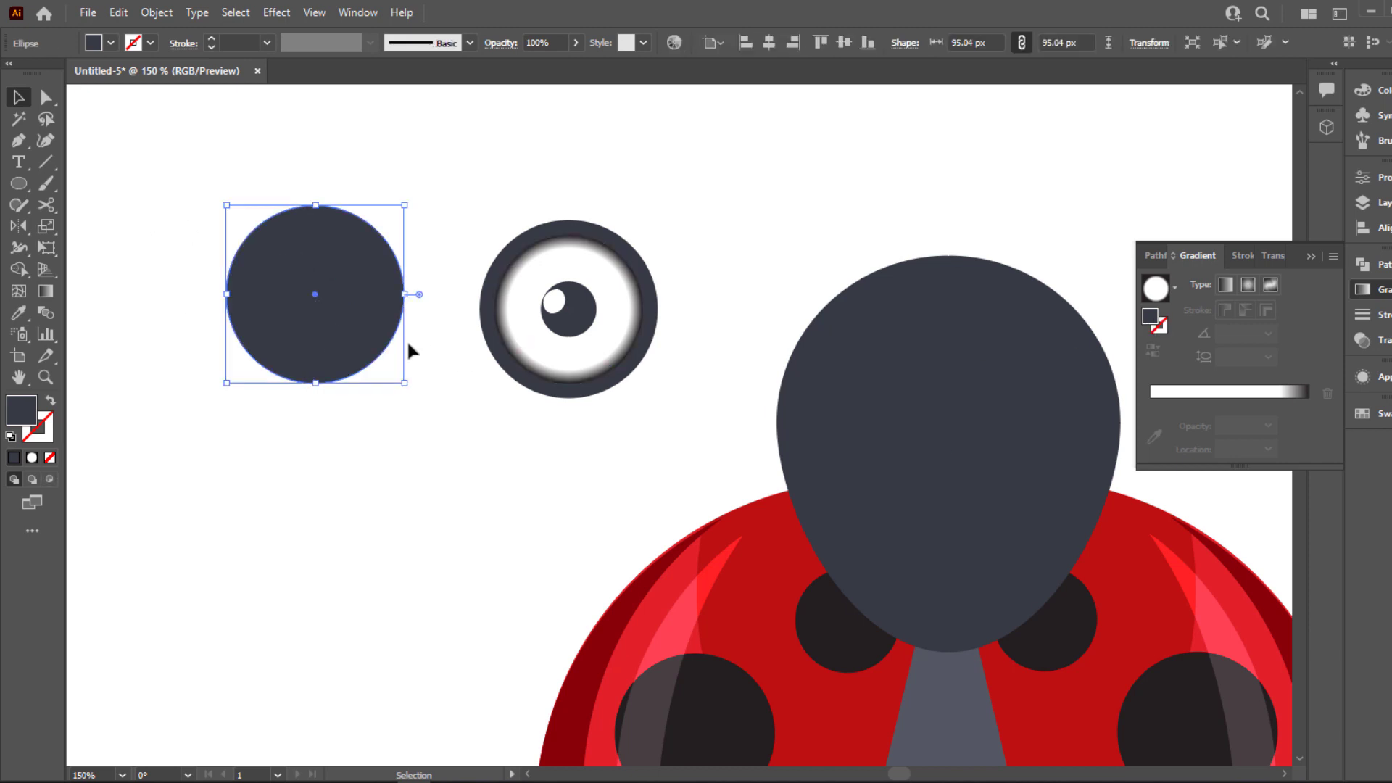
pyautogui.moveTo(326, 300); pyautogui.dragTo(326, 278)
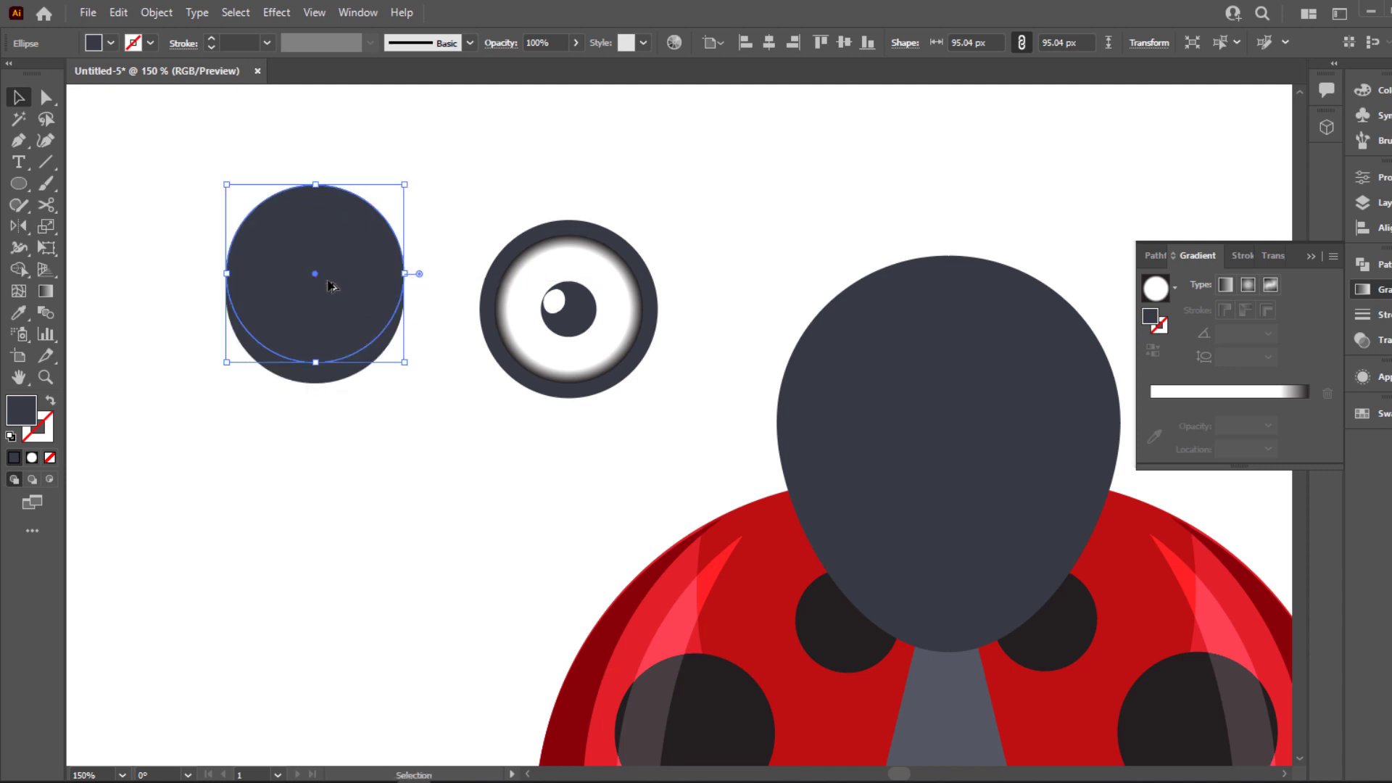
pyautogui.hotkey('ctrl', 'z')
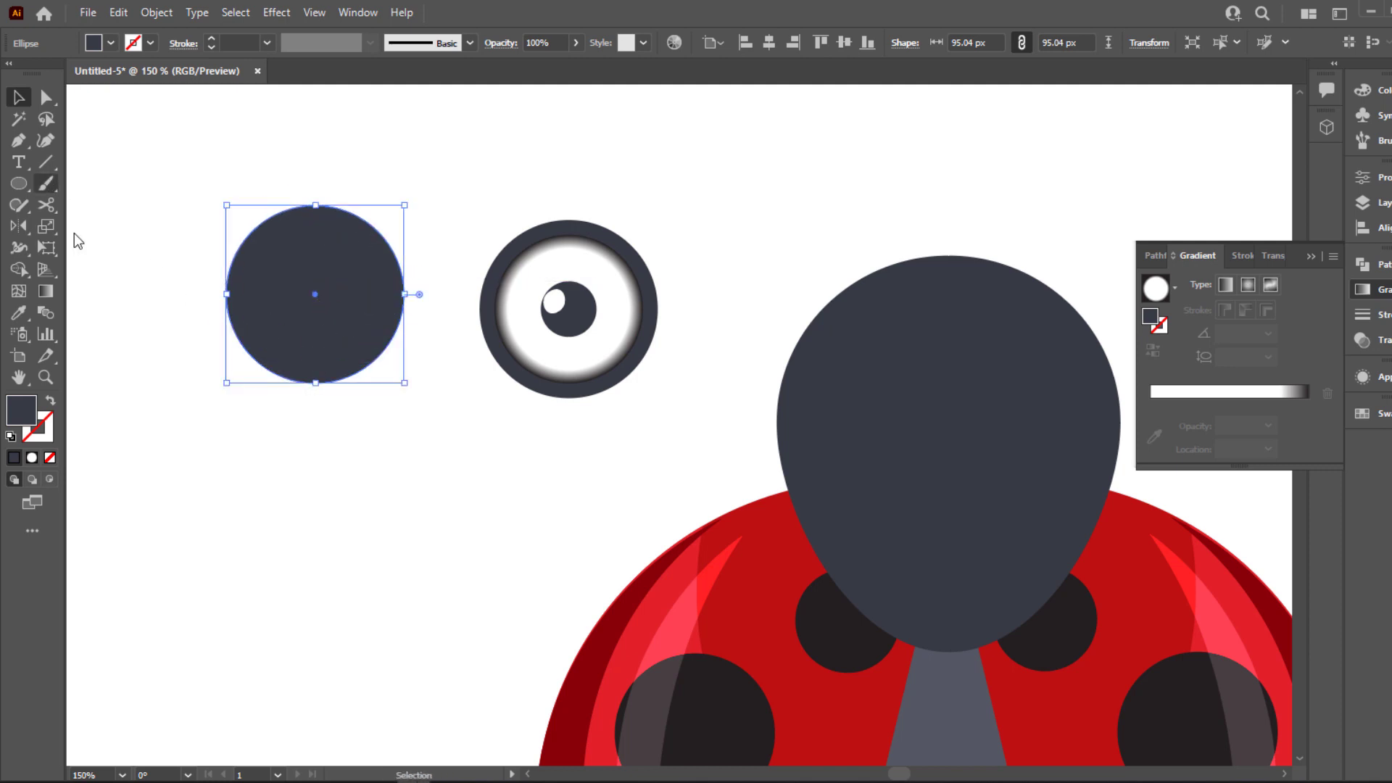
# Fill the remaining slate circle with the preset linear white-to-black gradient
pyautogui.click(1235, 286)
pyautogui.click(1248, 284)
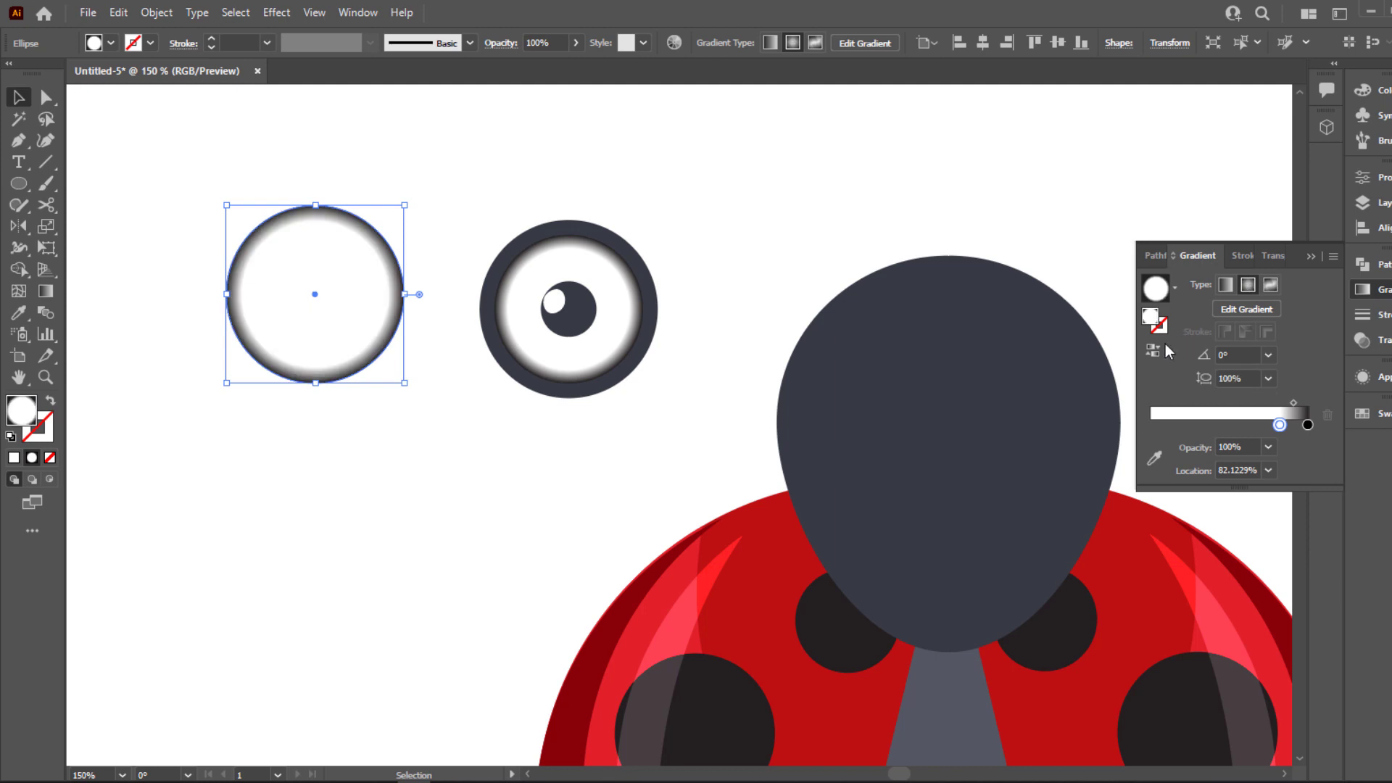
pyautogui.click(1174, 287)
pyautogui.click(1072, 323)
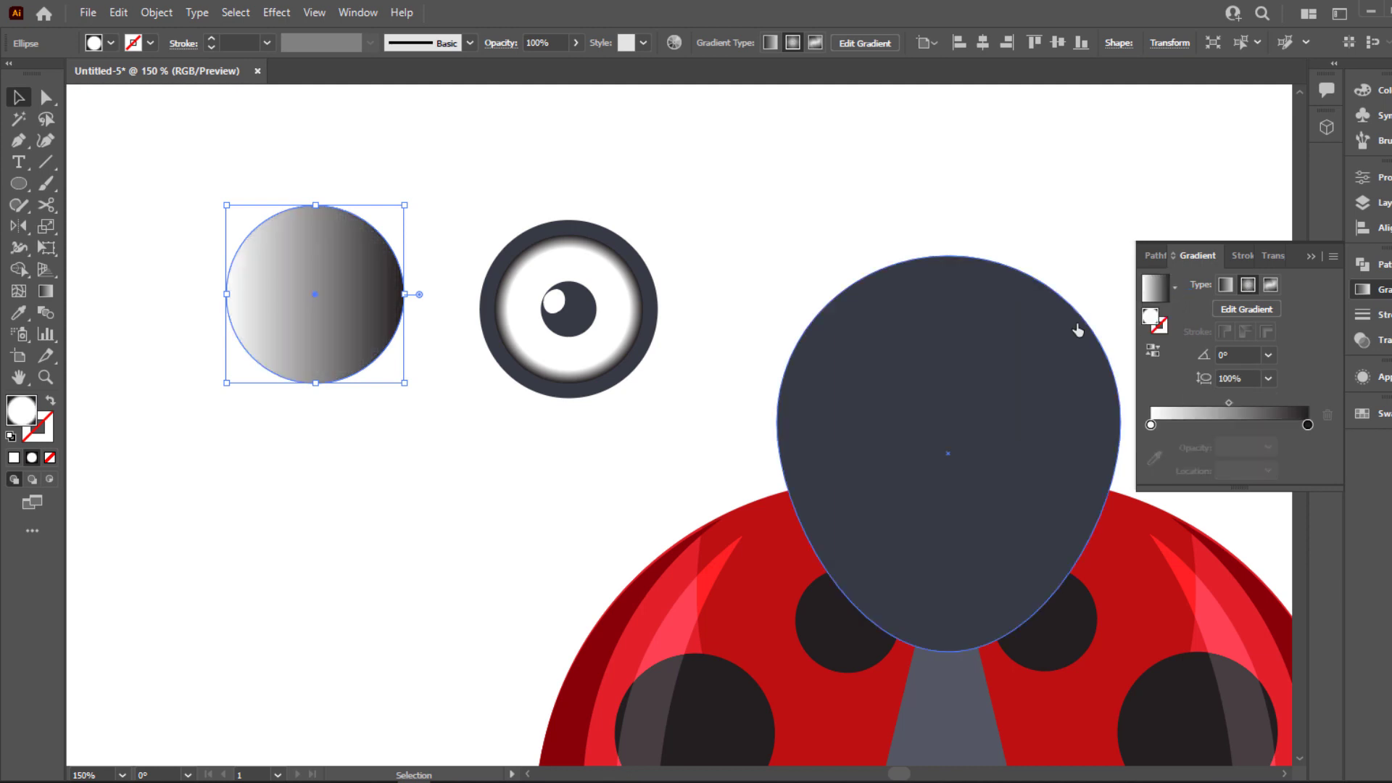
pyautogui.click(424, 368)
pyautogui.click(343, 327)
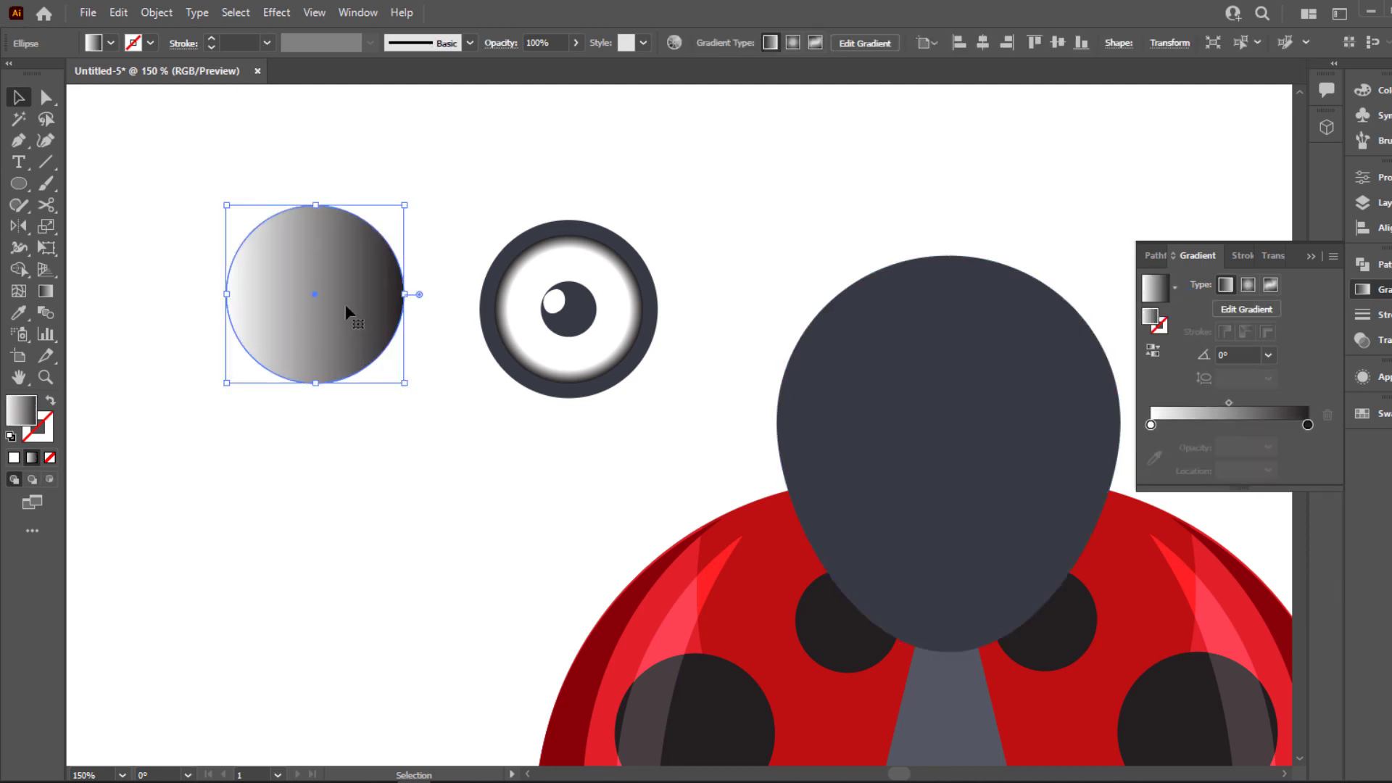
# Recolor the gradient's black end stop with the slate color sampled from the head
pyautogui.click(1307, 425)
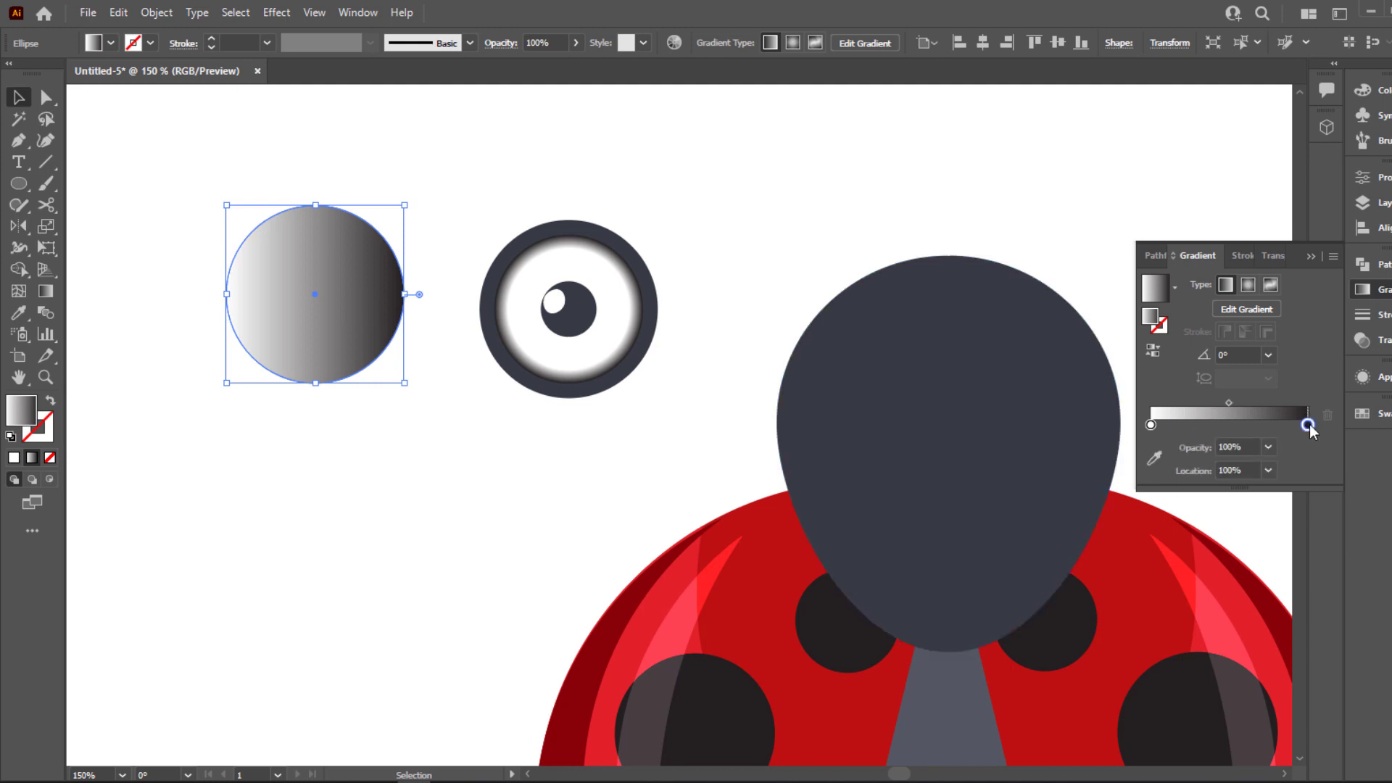
pyautogui.click(1155, 458)
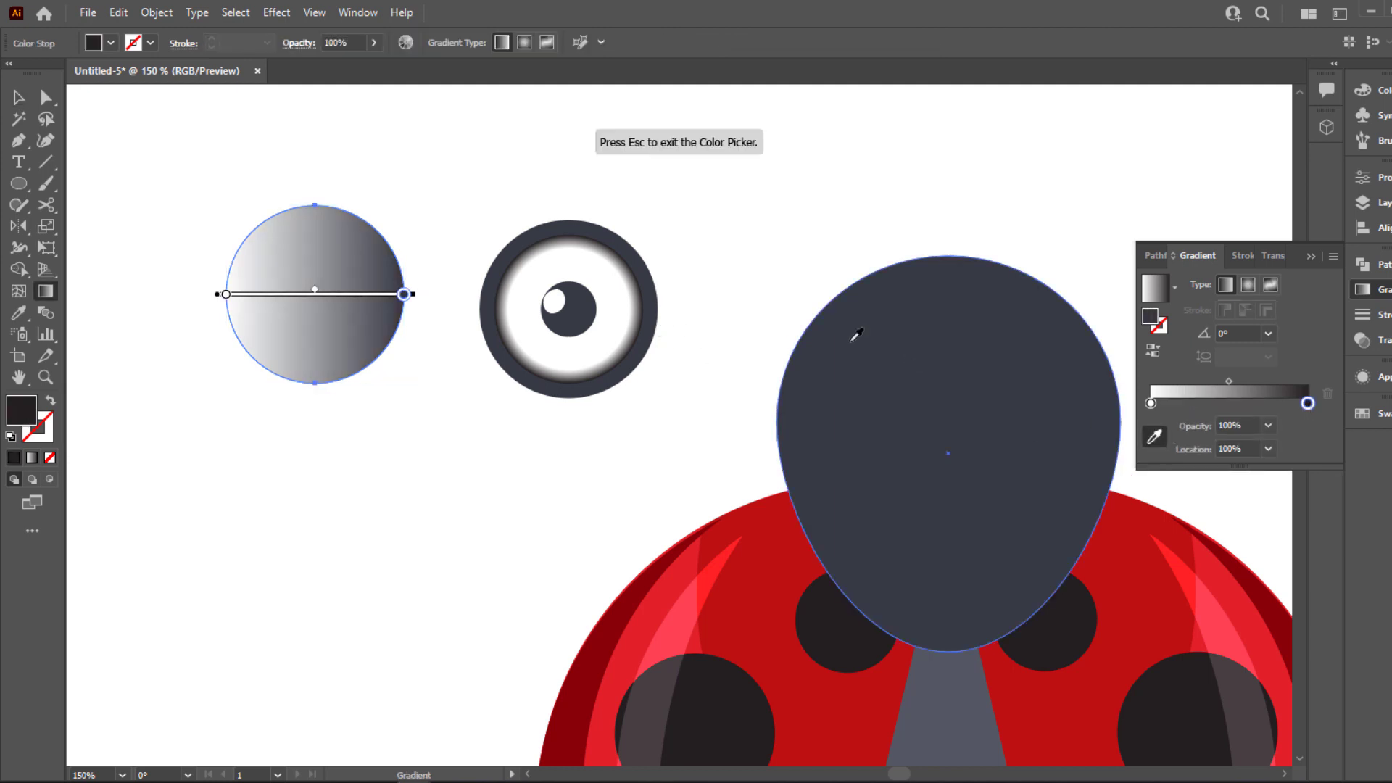
pyautogui.click(841, 381)
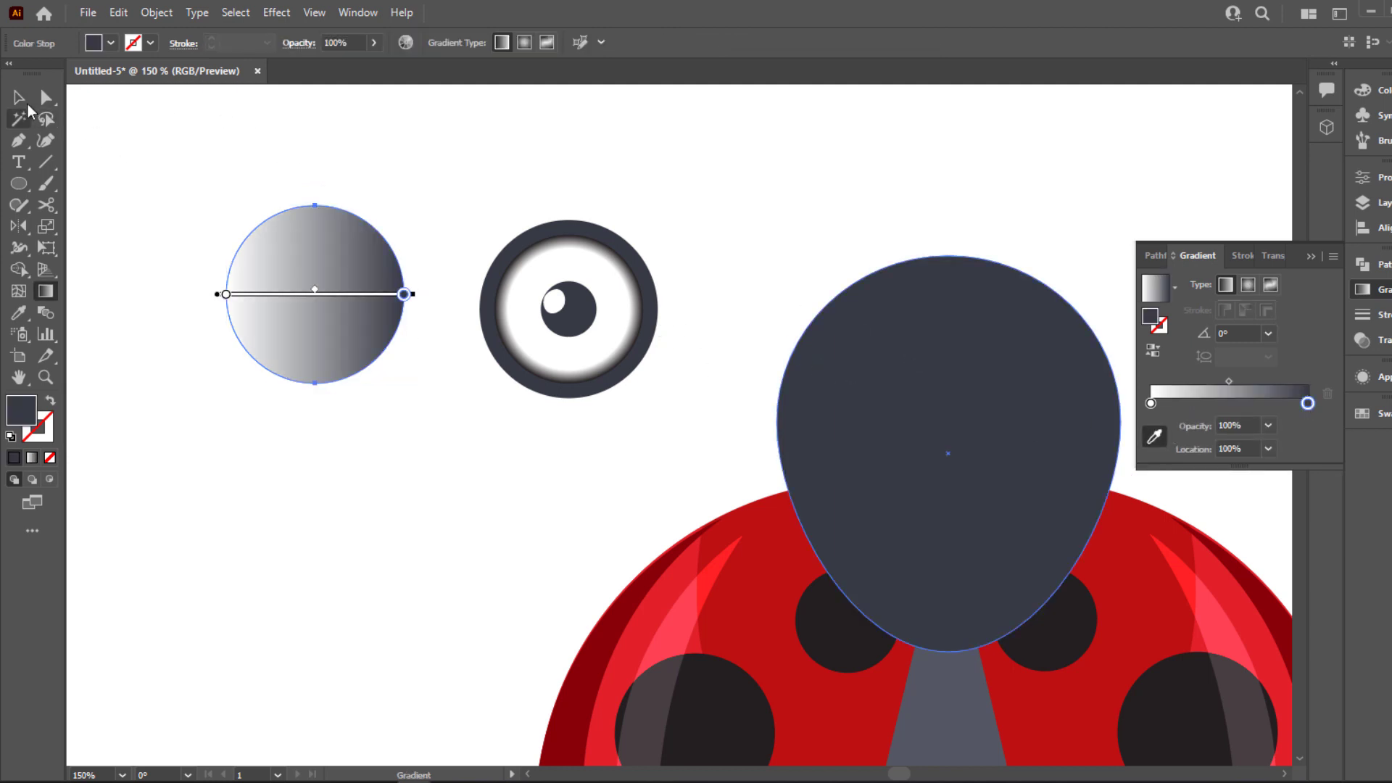
pyautogui.click(19, 97)
# Redraw the circle's gradient horizontally so it runs from the left edge to the center
pyautogui.click(312, 281)
pyautogui.press('g')
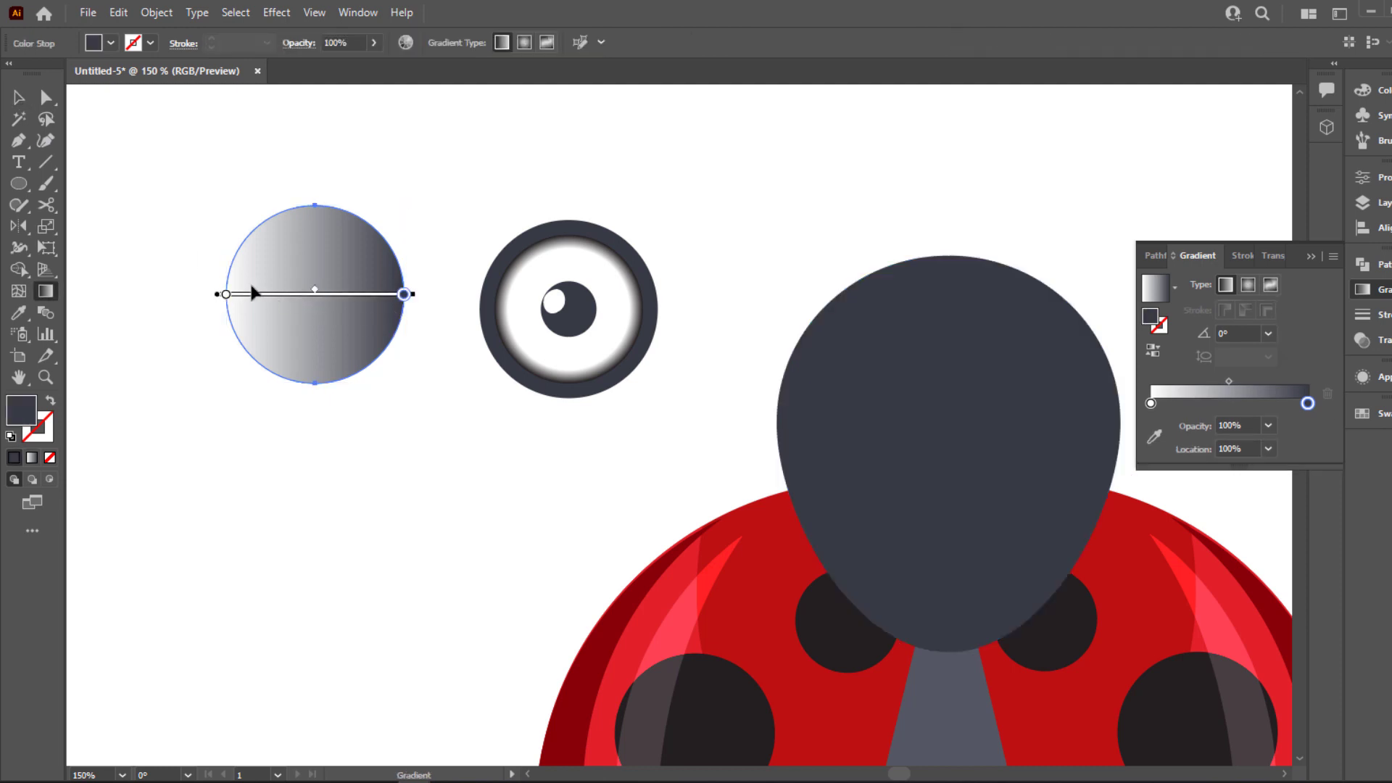
pyautogui.moveTo(219, 269)
pyautogui.mouseDown()
pyautogui.moveTo(311, 283)
pyautogui.moveTo(315, 269)
pyautogui.mouseUp()
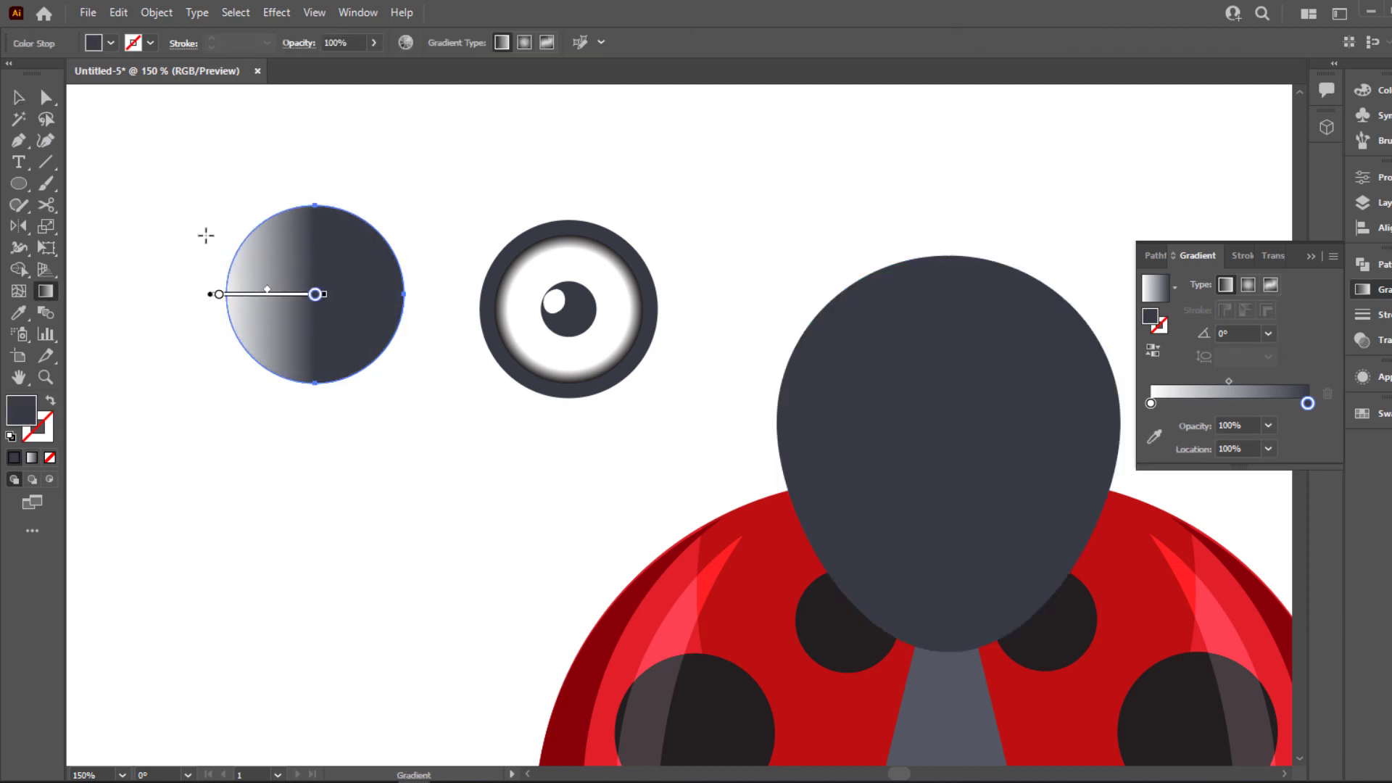
# Finish editing the gradient on the separate circle and ungroup the original eye beside it
pyautogui.click(22, 103)
pyautogui.click(442, 351)
pyautogui.rightClick(568, 320)
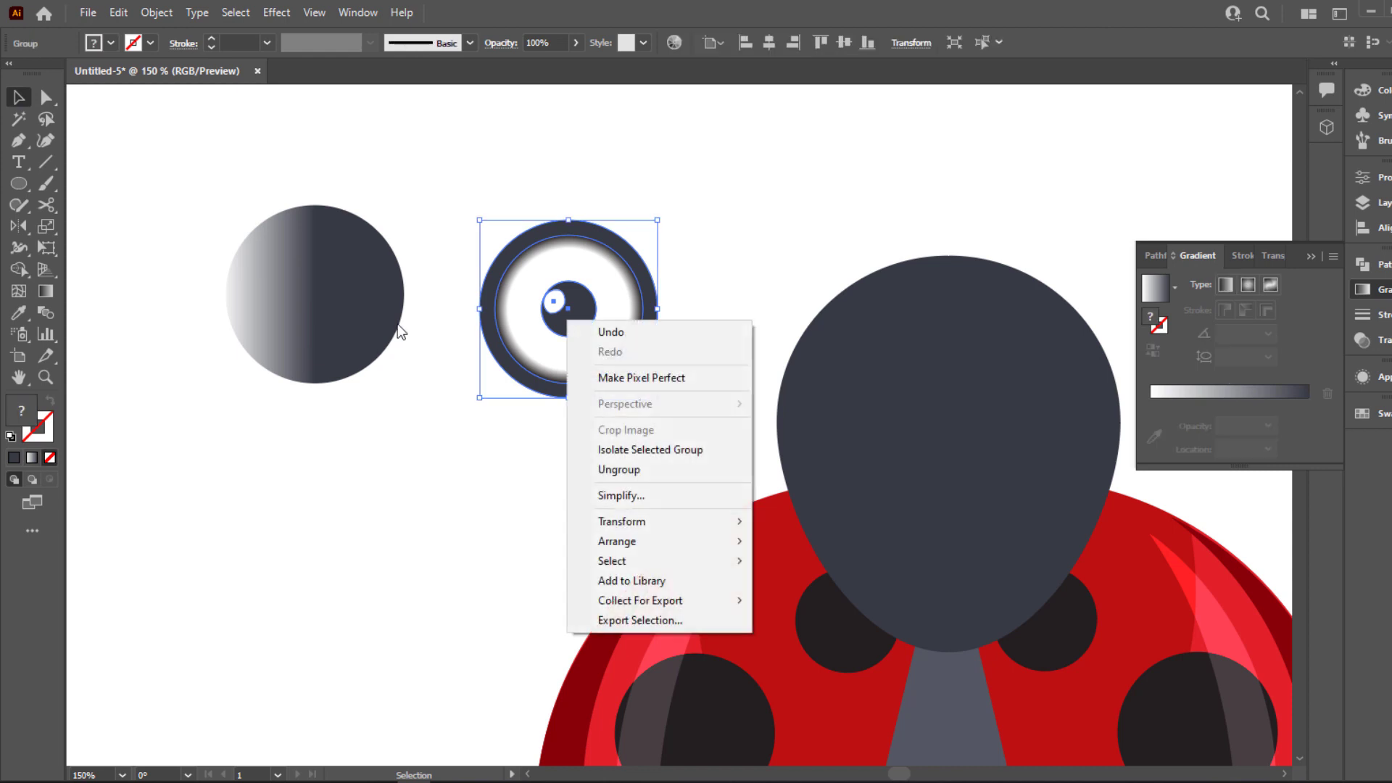
pyautogui.click(375, 325)
pyautogui.rightClick(611, 312)
pyautogui.click(637, 460)
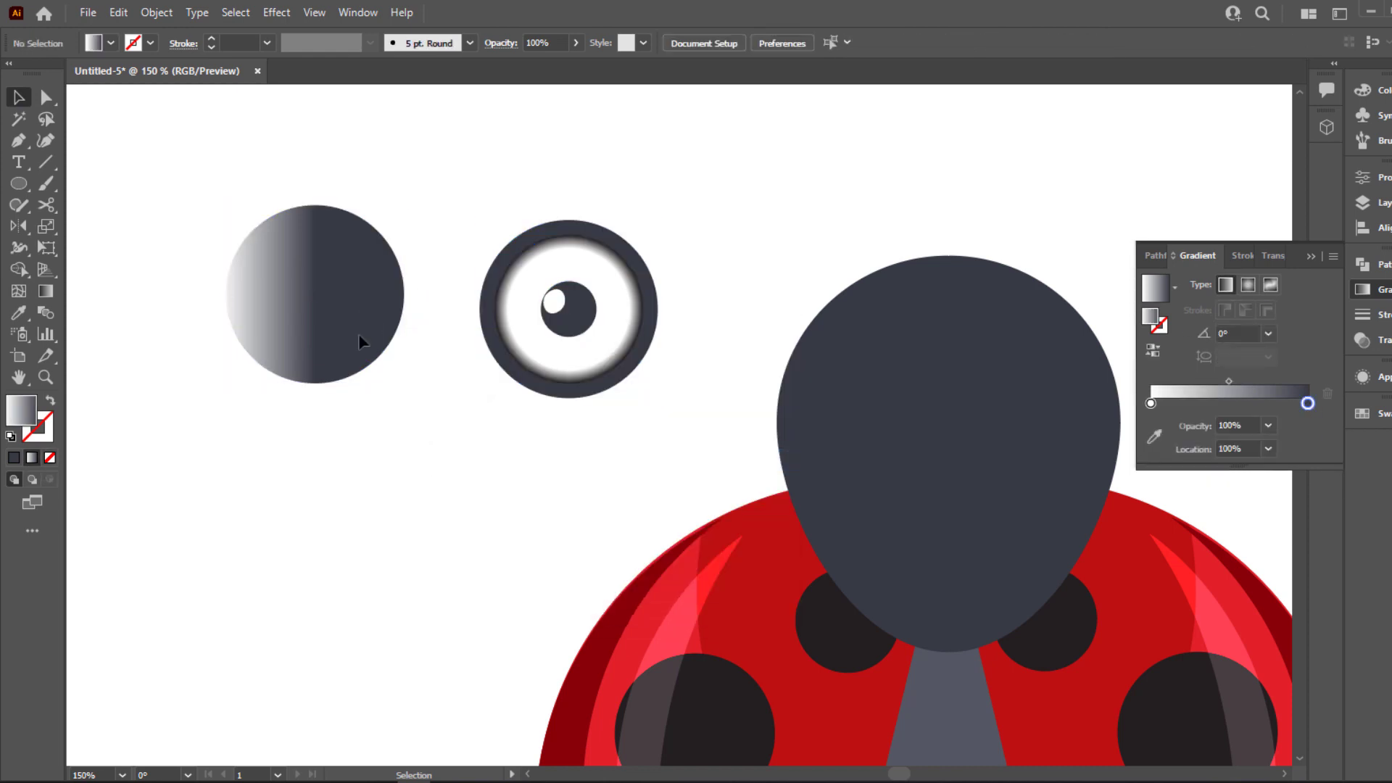
# Align the gradient circle with the eye's outer rim and arrange it behind the white eyeball, pupil and highlight
pyautogui.moveTo(358, 335); pyautogui.dragTo(606, 349)
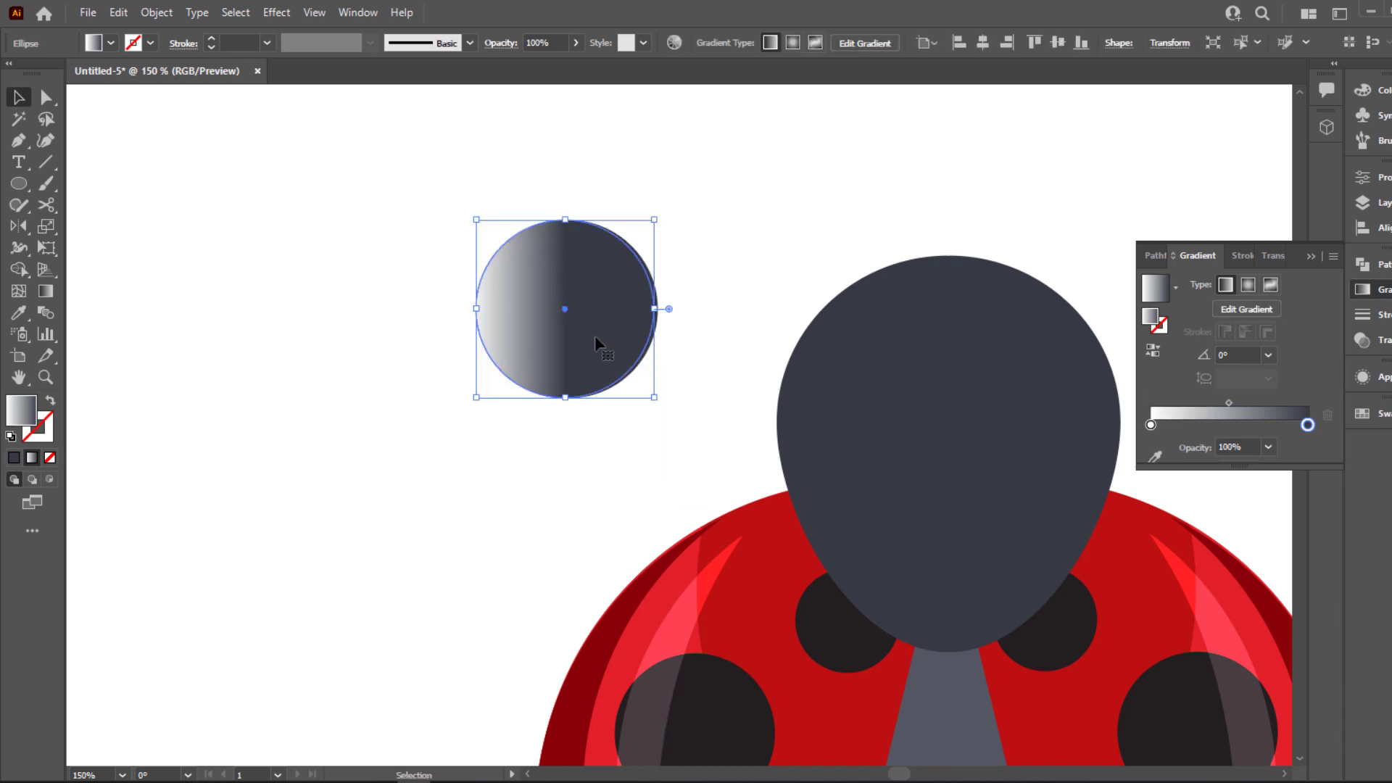
pyautogui.hotkey('ctrl', '[')
pyautogui.hotkey('ctrl', '[')
pyautogui.hotkey('ctrl', '[')
pyautogui.hotkey('ctrl', '[')
pyautogui.hotkey('ctrl', ']')
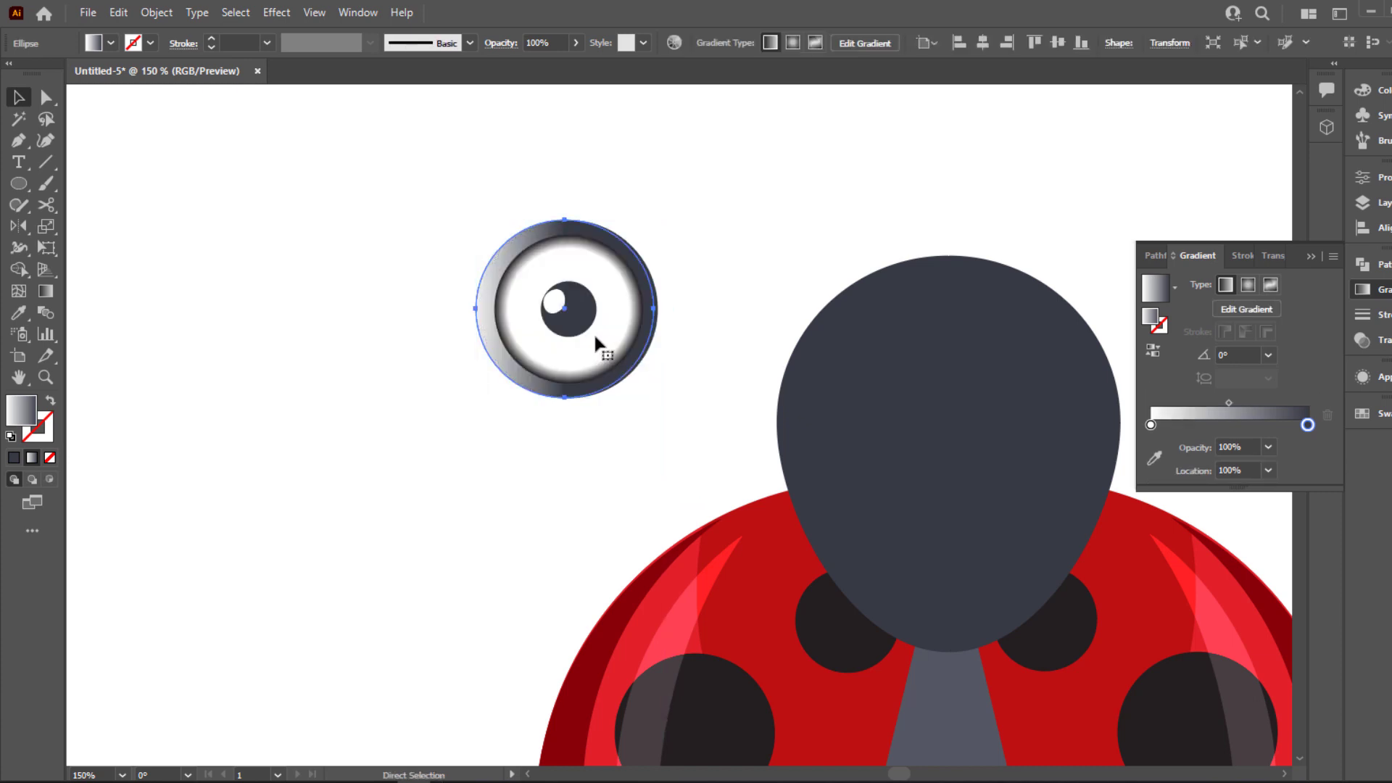
pyautogui.press('Right')
pyautogui.press('Right')
pyautogui.press('Right')
pyautogui.press('Right')
pyautogui.press('Right')
pyautogui.press('Left')
pyautogui.press('Left')
pyautogui.press('Left')
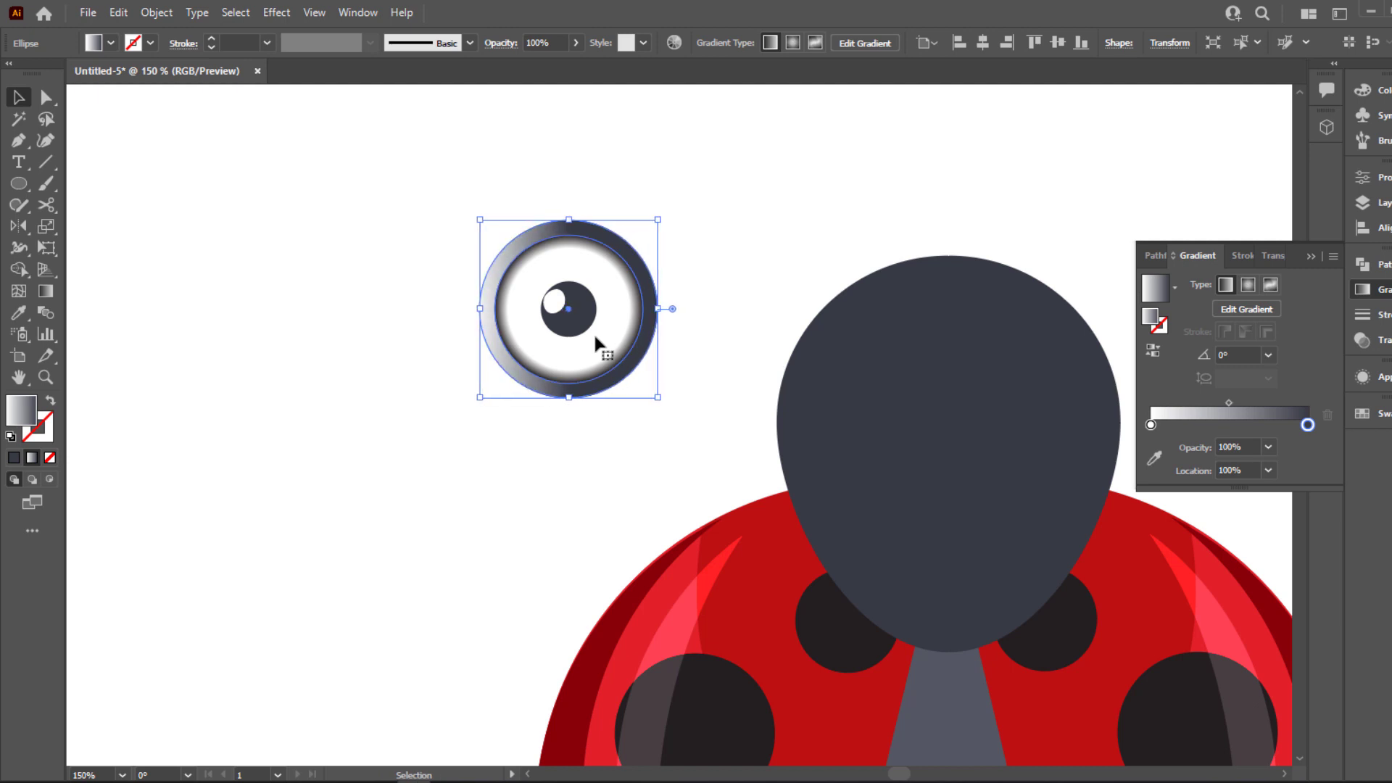
# Redraw the rim's linear gradient diagonally from the eye's upper-left edge to its center, at about -42°
pyautogui.scroll(2, 585, 332)
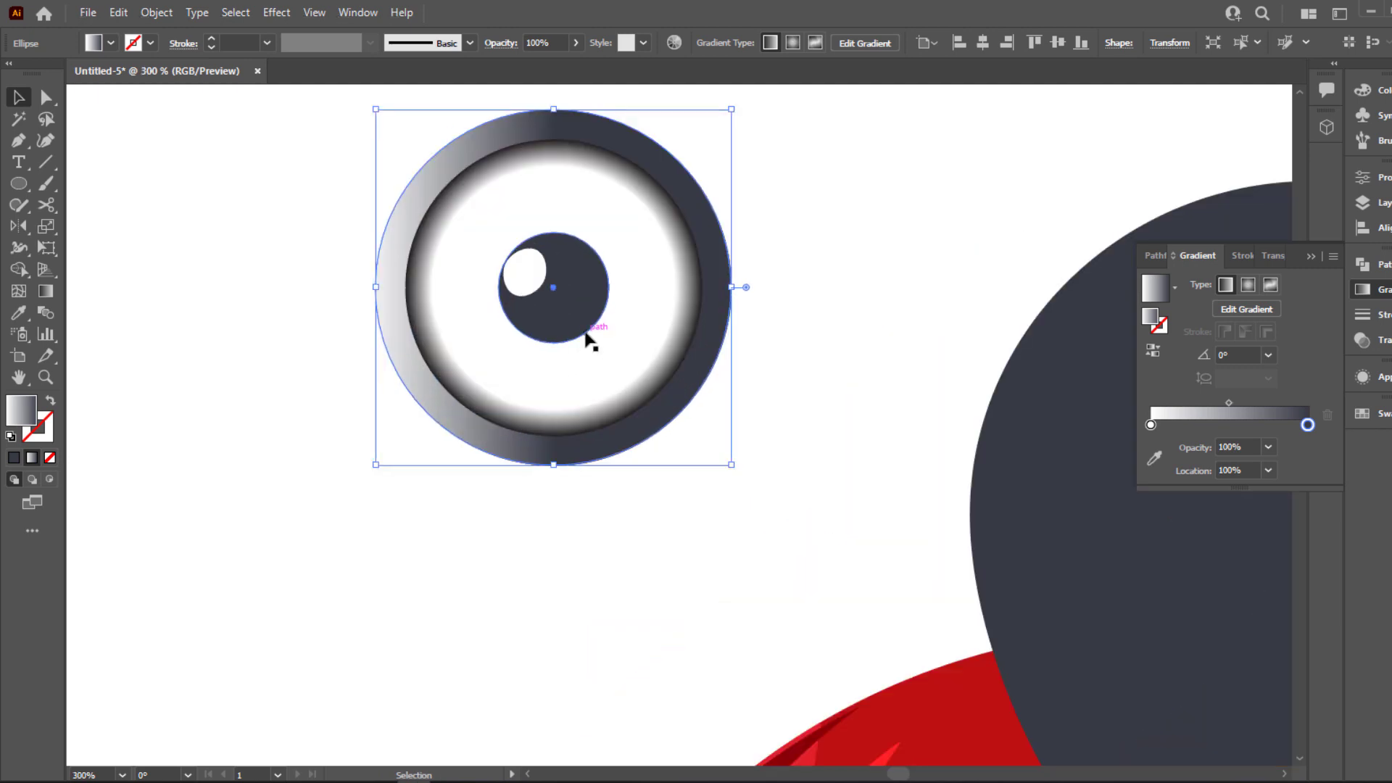
pyautogui.press('g')
pyautogui.moveTo(303, 255); pyautogui.dragTo(522, 264)
pyautogui.moveTo(368, 120); pyautogui.dragTo(568, 300)
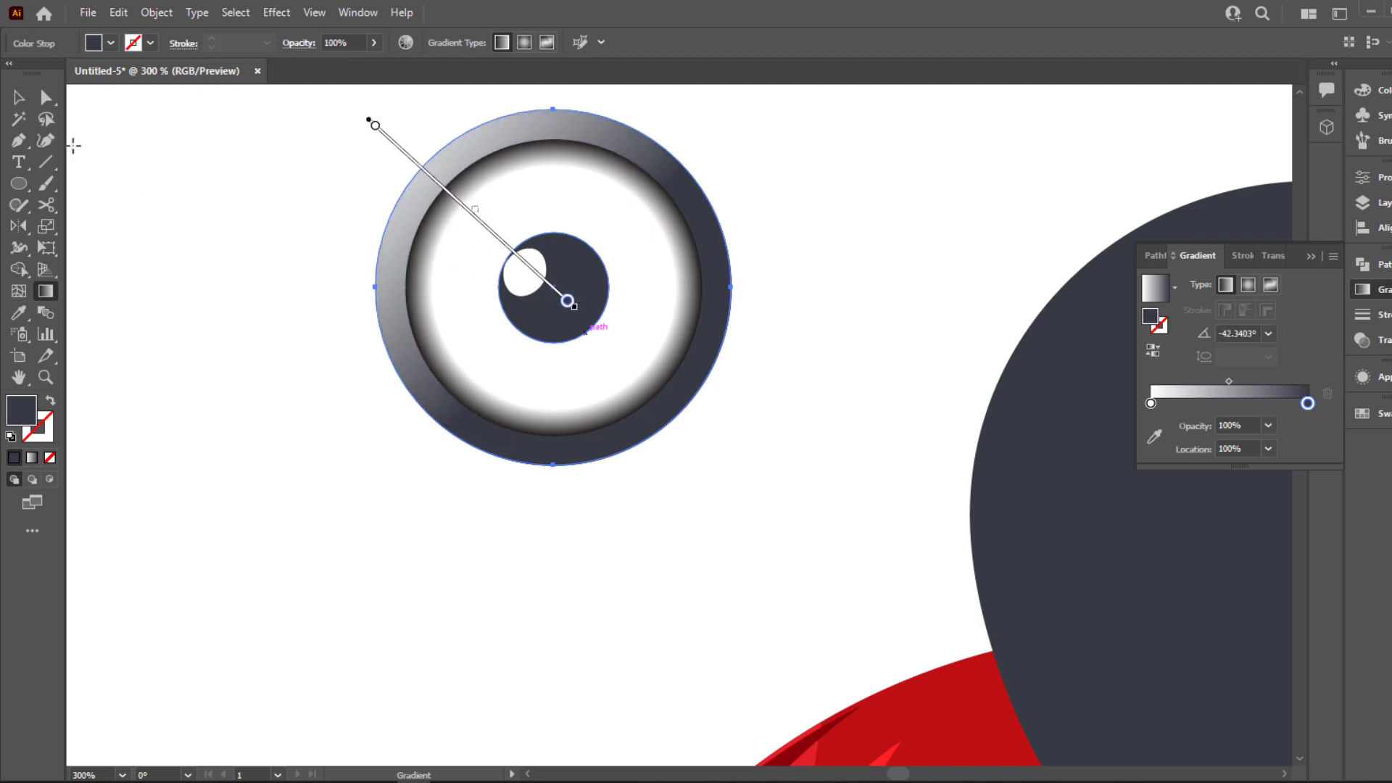
pyautogui.press('v')
pyautogui.click(194, 151)
pyautogui.hotkey('ctrl', '0')
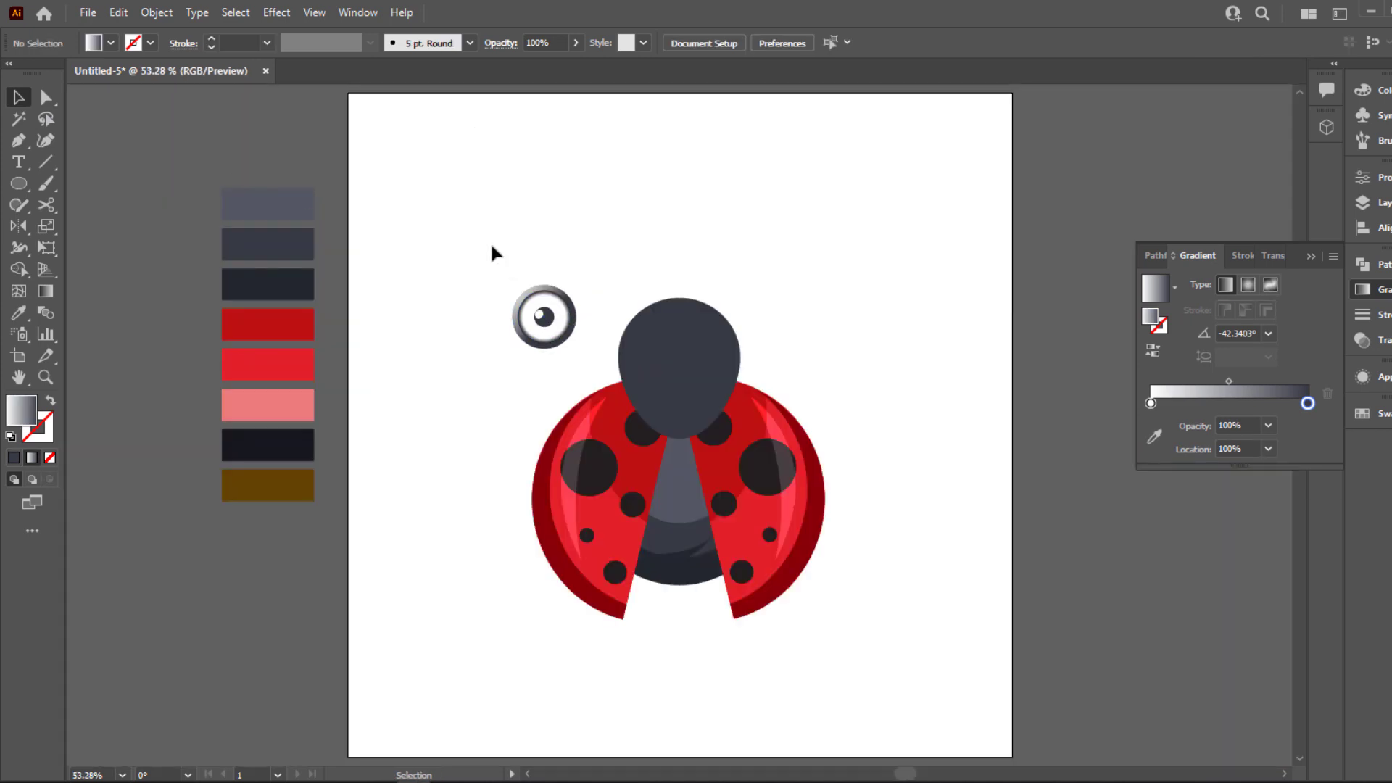
# Group the eye parts and place one eye on each side of the head by duplicating the group
pyautogui.hotkey('ctrl', 'g')
pyautogui.moveTo(584, 339); pyautogui.dragTo(758, 342)
pyautogui.click(612, 394)
pyautogui.click(547, 353)
pyautogui.click(664, 196)
pyautogui.click(618, 286)
pyautogui.click(809, 264)
pyautogui.scroll(1, 811, 314)
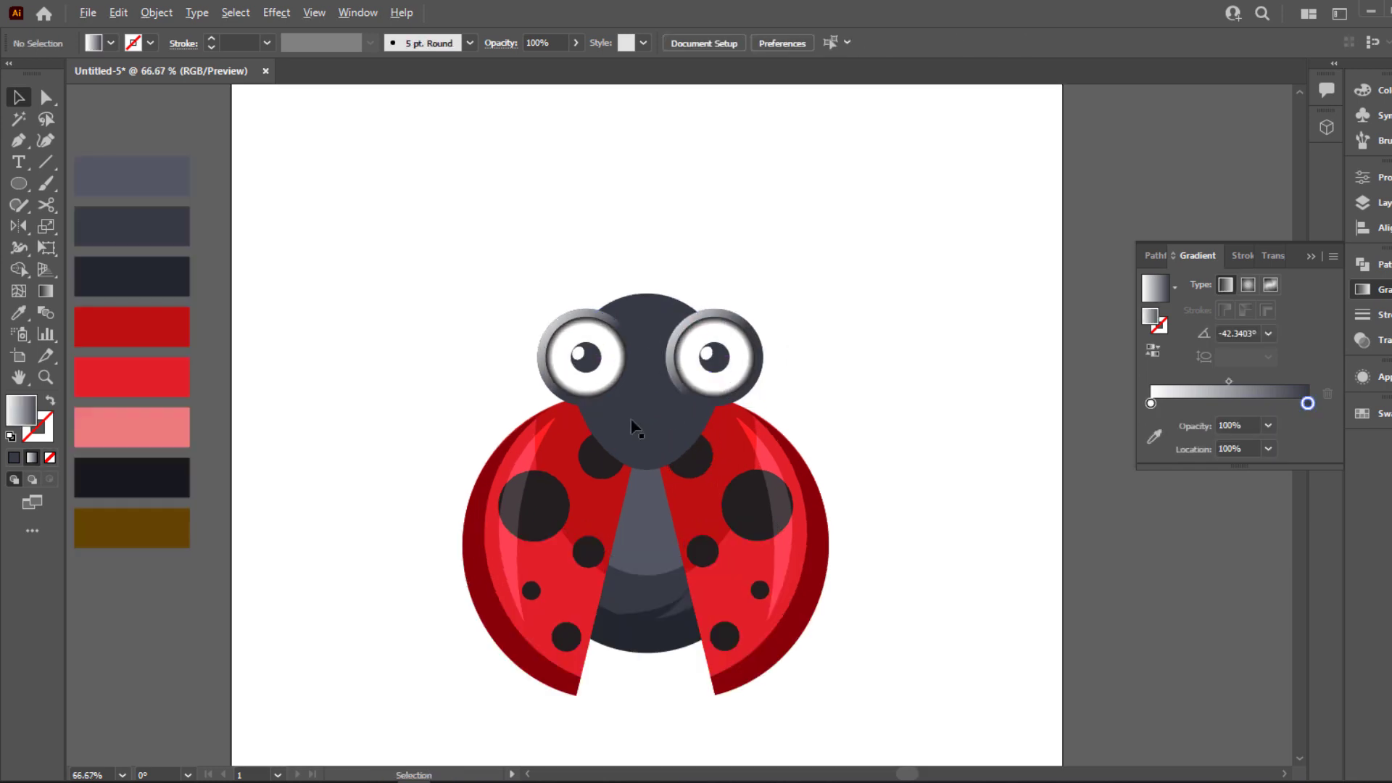
# Recolor the head with the lightest slate swatch from the palette
pyautogui.click(631, 422)
pyautogui.press('i')
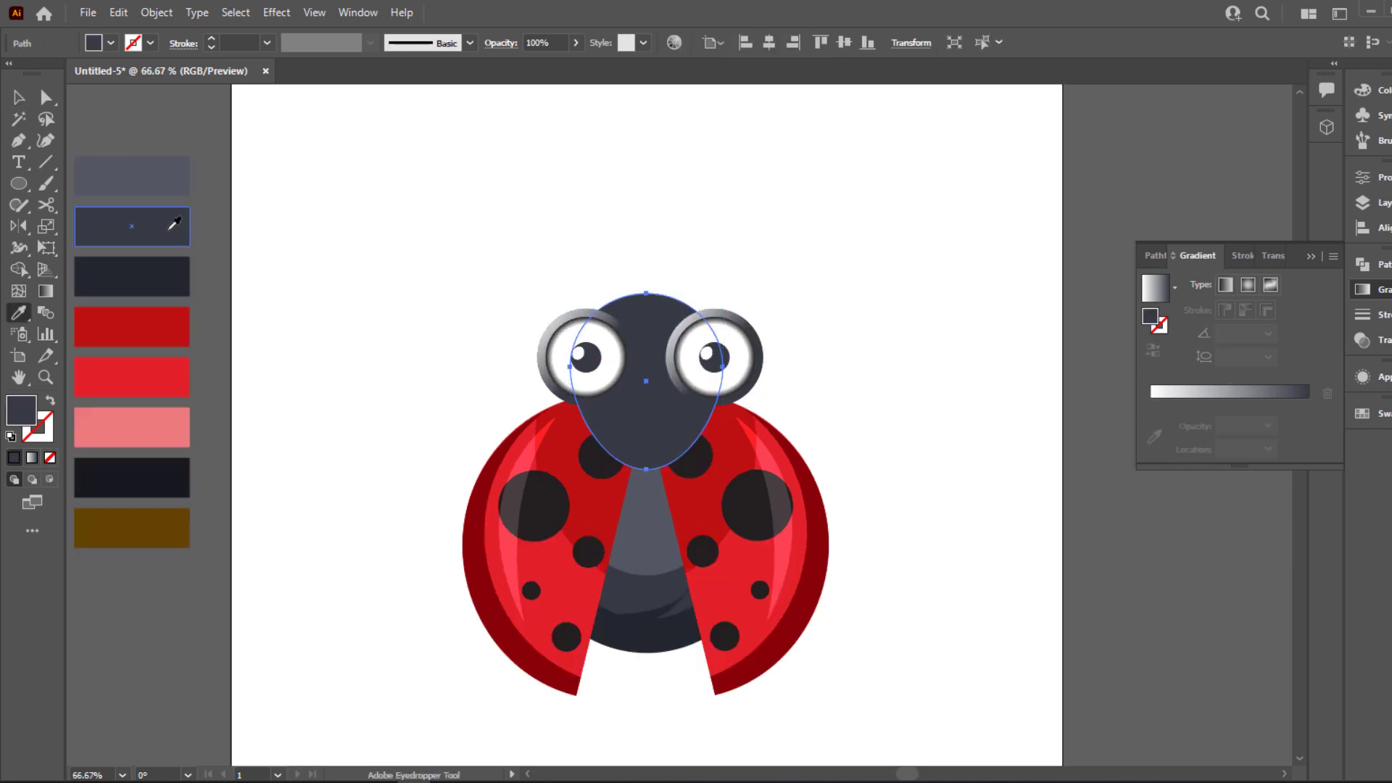
pyautogui.click(160, 174)
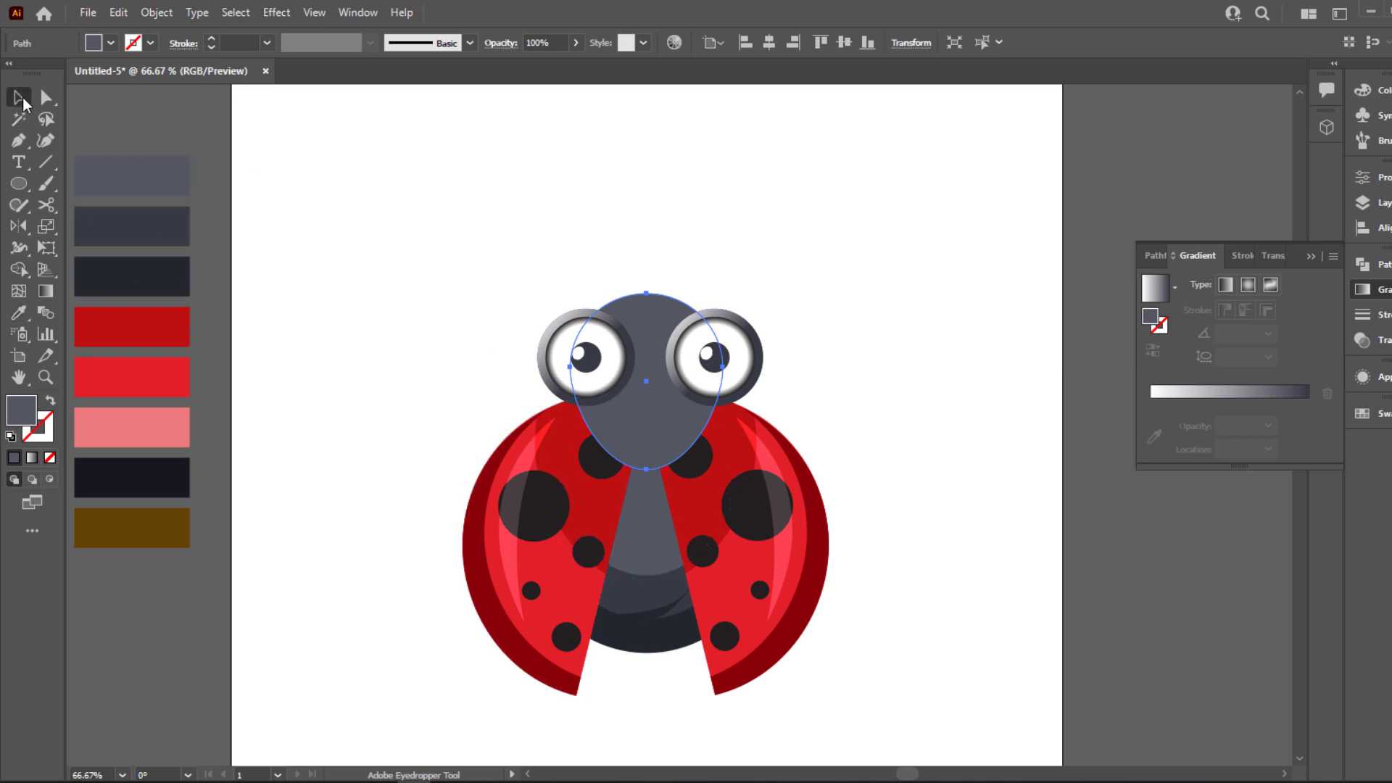
pyautogui.click(406, 319)
# Overlap two offset copies of the head in blank space and trim them to a lower crescent with Shape Builder
pyautogui.moveTo(656, 453); pyautogui.dragTo(920, 398)
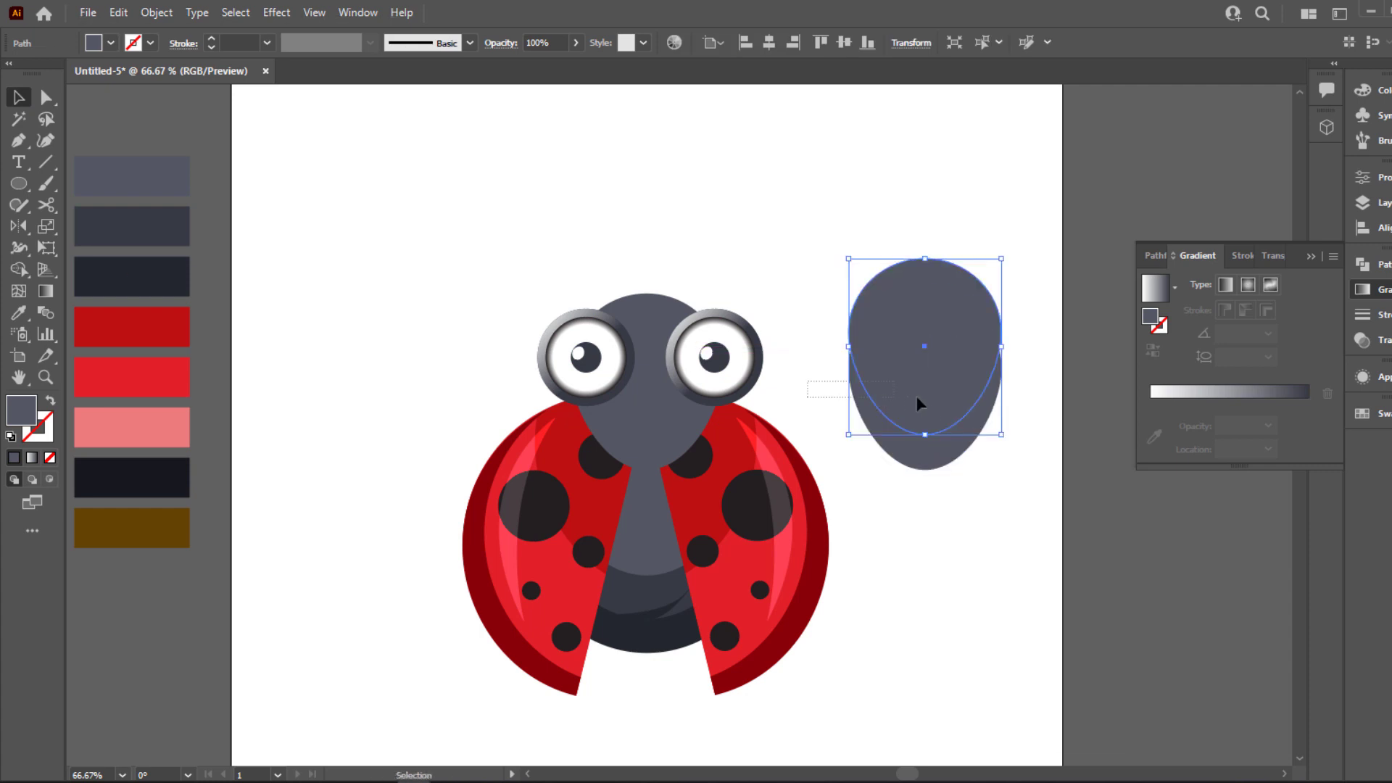
pyautogui.click(20, 270)
pyautogui.moveTo(877, 415)
pyautogui.keyDown('alt'); pyautogui.mouseDown()
pyautogui.moveTo(907, 224)
pyautogui.moveTo(920, 280)
pyautogui.mouseUp(); pyautogui.keyUp('alt')
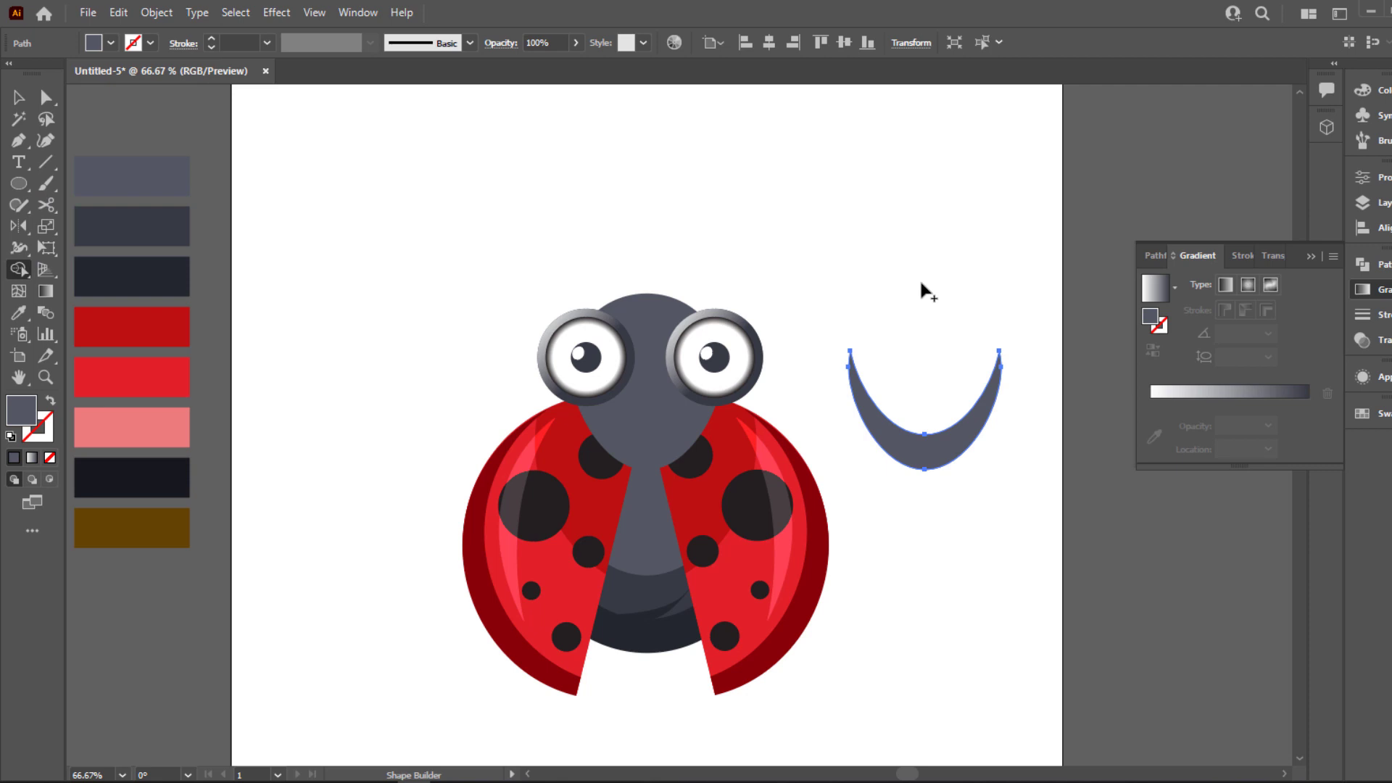
# Place the crescent along the head's lower edge and fill it with the dark navy swatch
pyautogui.press('v')
pyautogui.keyDown('shift'); pyautogui.moveTo(935, 468); pyautogui.dragTo(660, 458); pyautogui.keyUp('shift')
pyautogui.press('i')
pyautogui.click(174, 283)
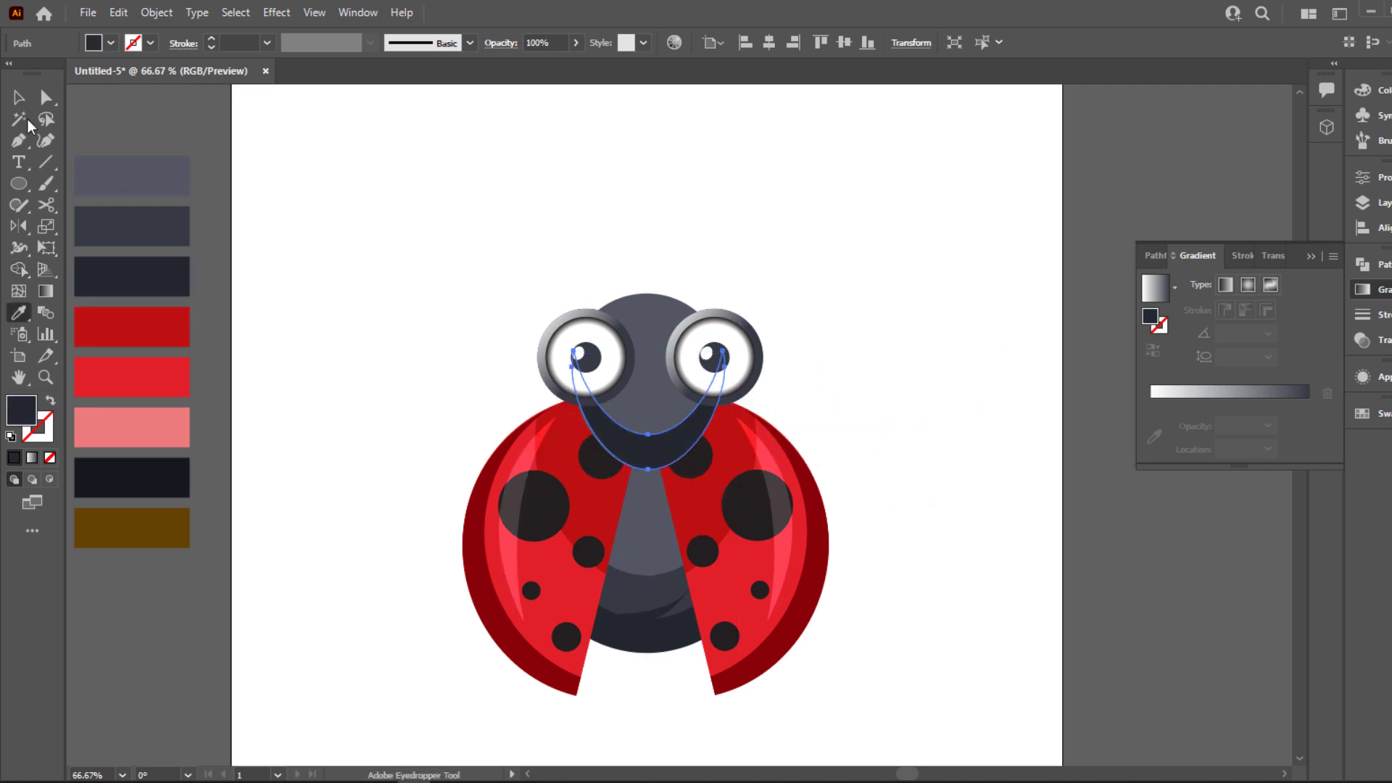
pyautogui.click(19, 97)
pyautogui.click(431, 413)
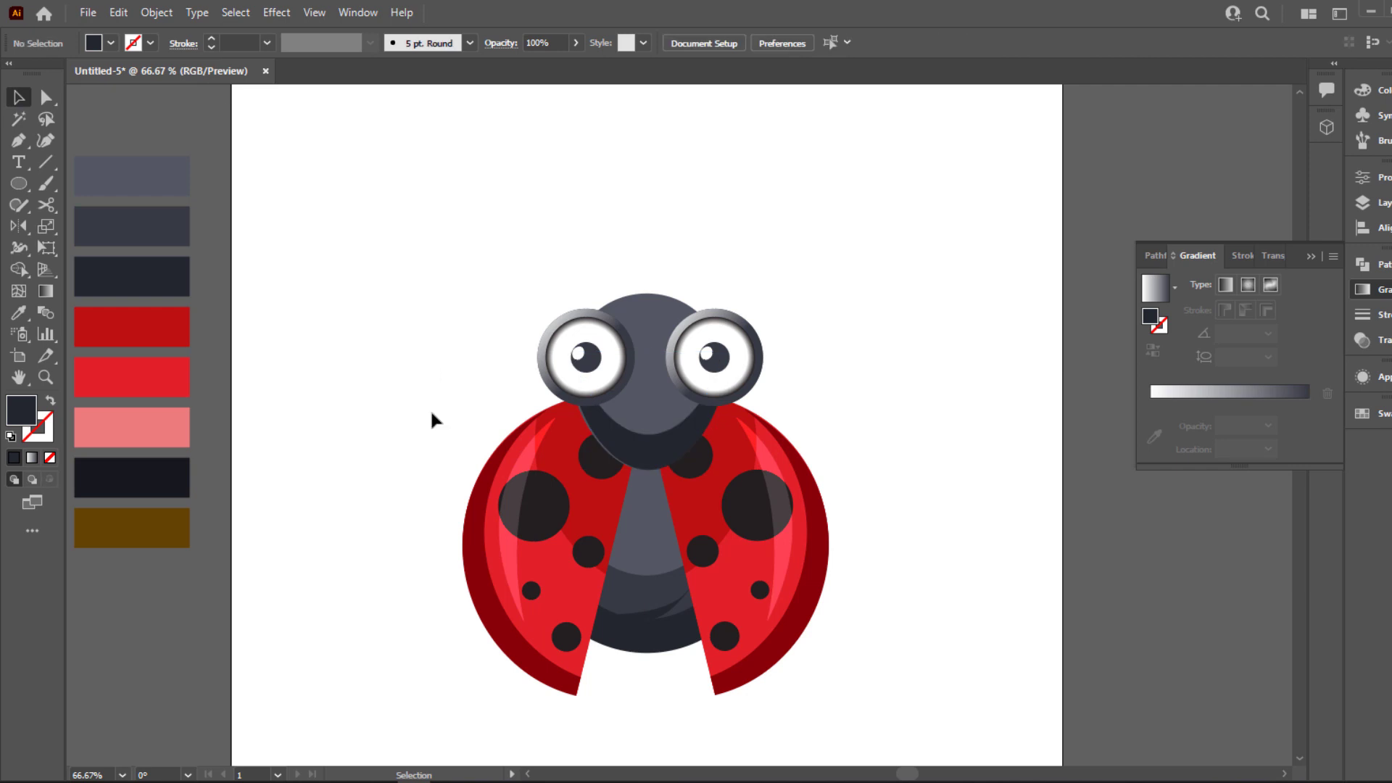
# Apply a Gaussian Blur to the dark crescent on the head's lower edge
pyautogui.click(655, 463)
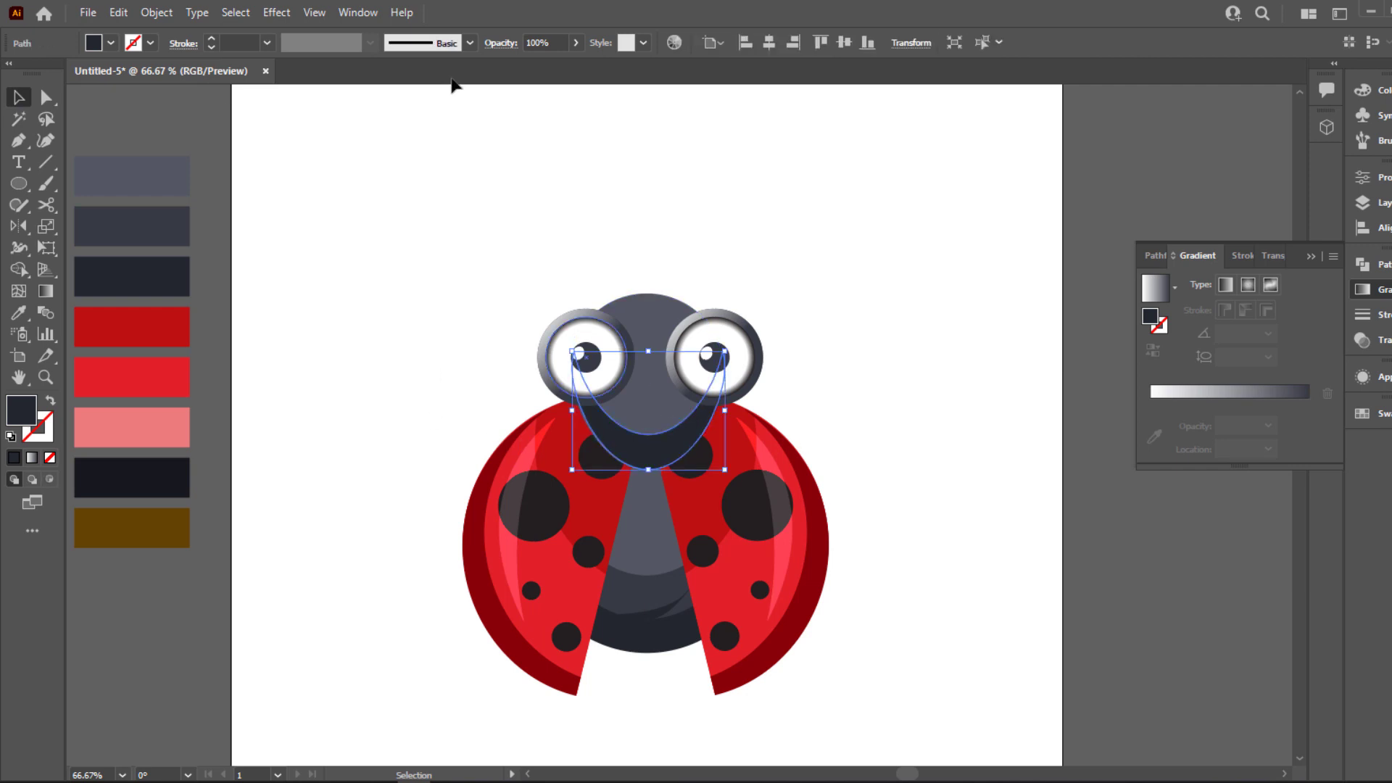
pyautogui.click(272, 13)
pyautogui.moveTo(297, 305)
pyautogui.click(486, 311)
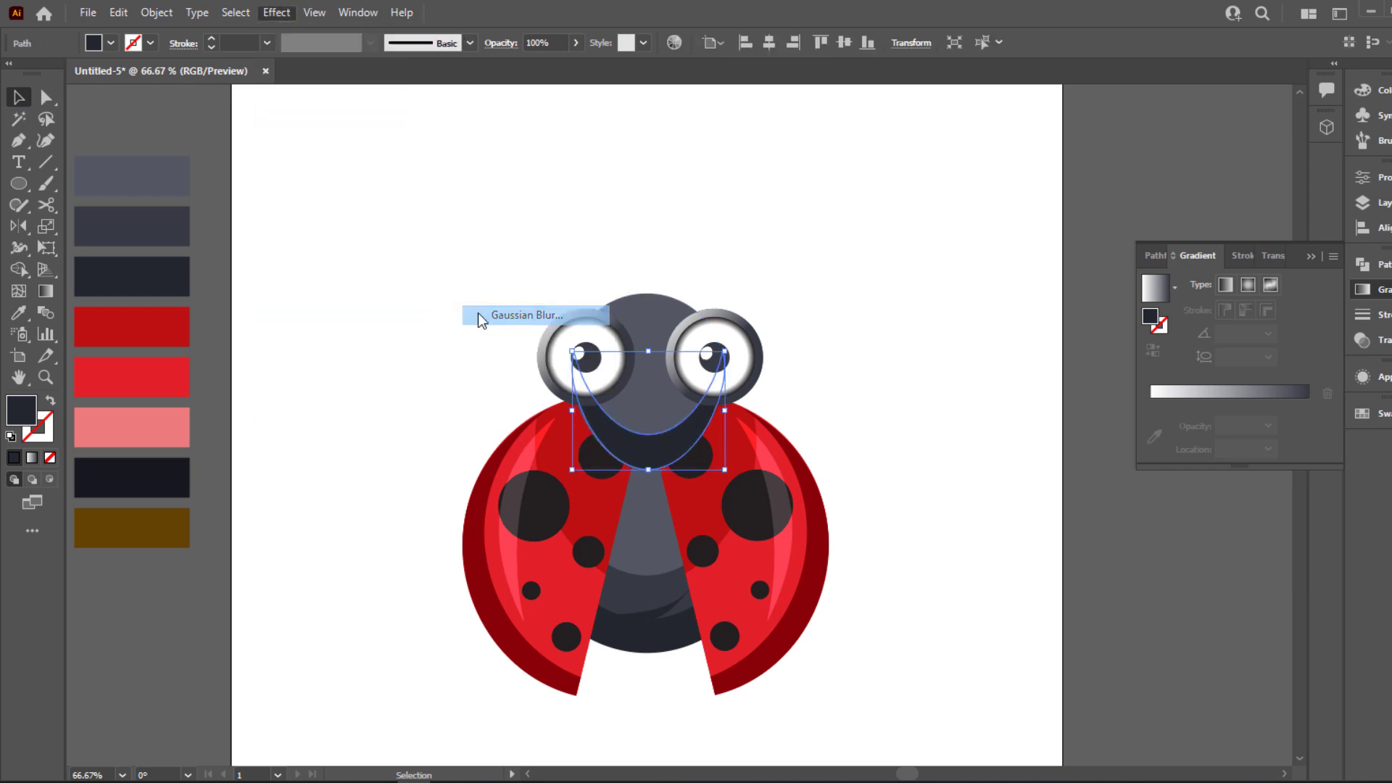
pyautogui.click(1219, 390)
pyautogui.click(854, 394)
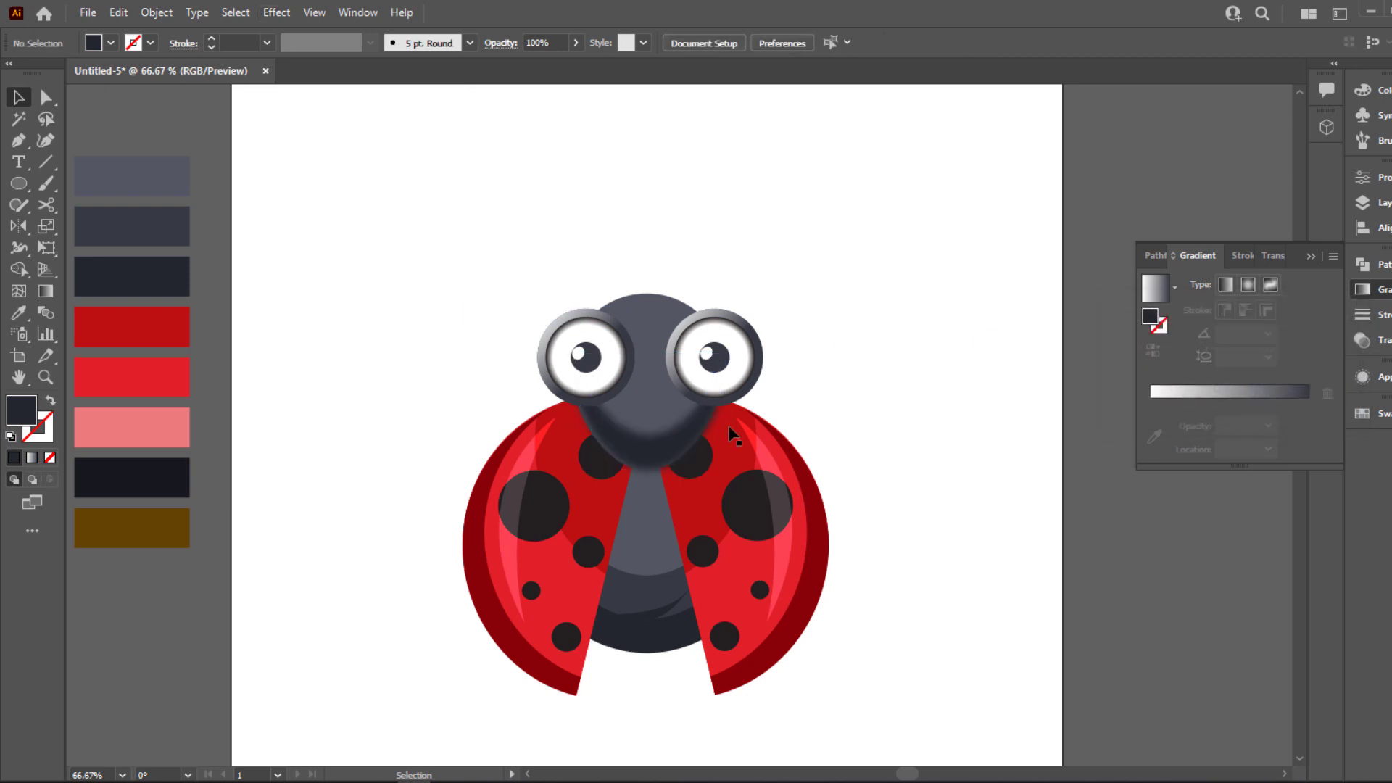
# Try shifting the blurred crescent slightly along the head's lower edge, and remove its blur
pyautogui.click(732, 434)
pyautogui.hotkey('ctrl', '+')
pyautogui.hotkey('ctrl', '+')
pyautogui.scroll(1, 643, 464)
pyautogui.moveTo(640, 466); pyautogui.dragTo(636, 473)
pyautogui.click(1051, 263)
pyautogui.hotkey('ctrl', '0')
pyautogui.hotkey('ctrl', '+')
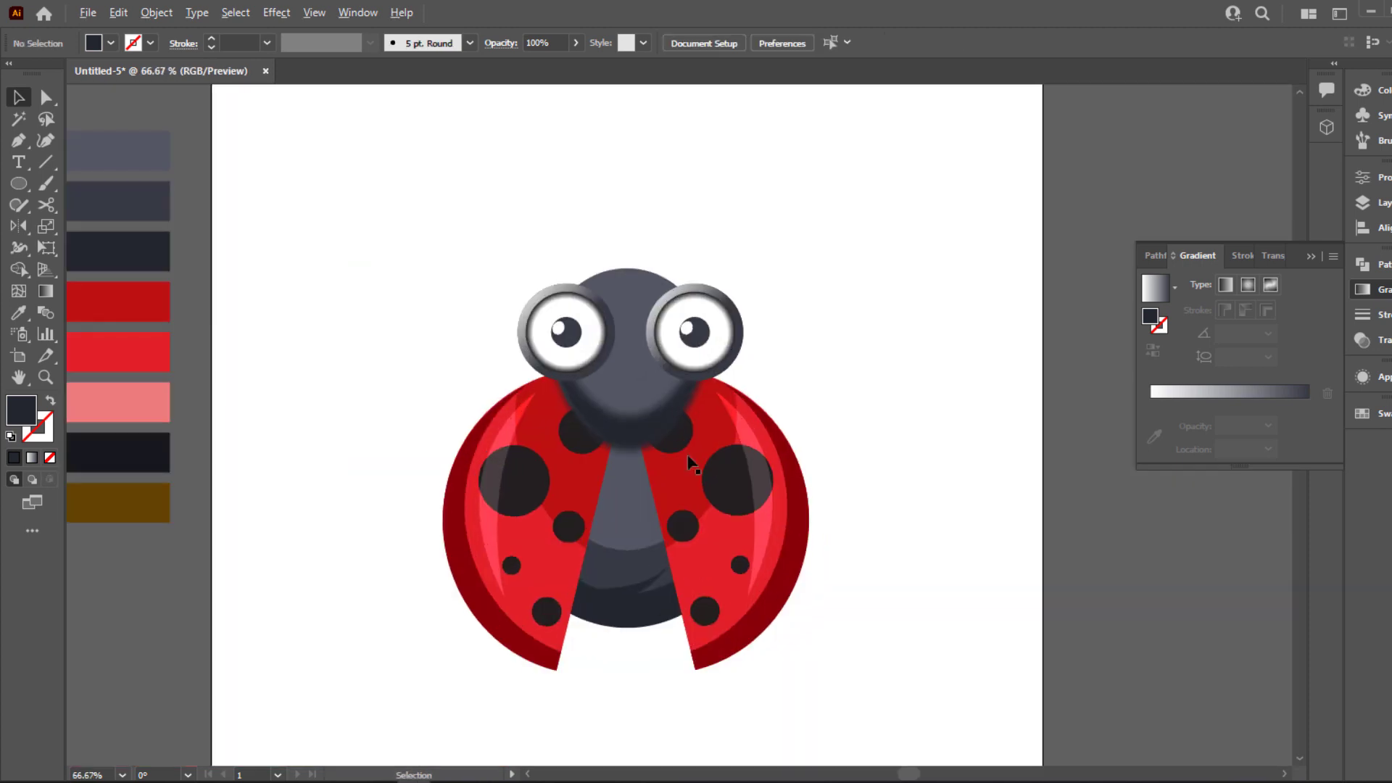
pyautogui.click(651, 433)
pyautogui.moveTo(651, 434); pyautogui.dragTo(651, 427)
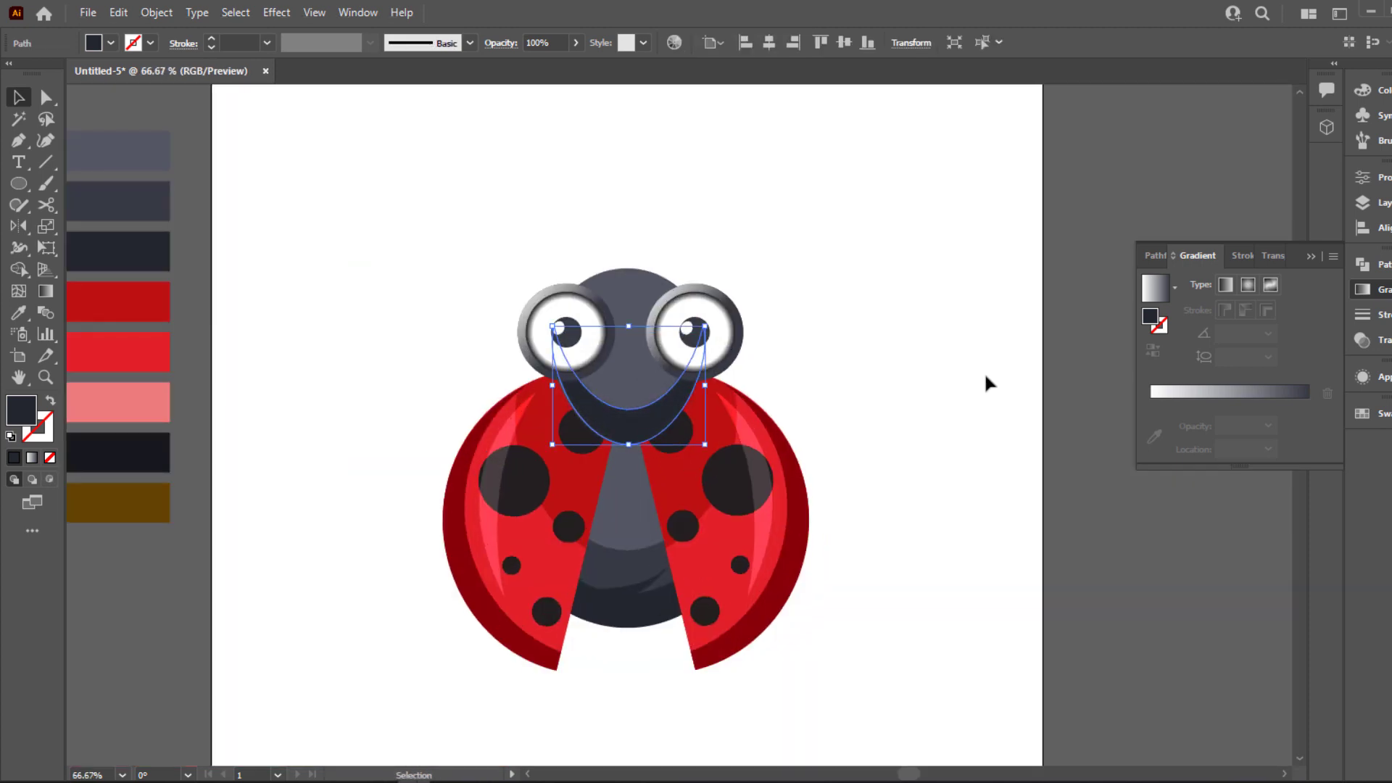
pyautogui.click(985, 382)
pyautogui.click(656, 424)
pyautogui.click(281, 16)
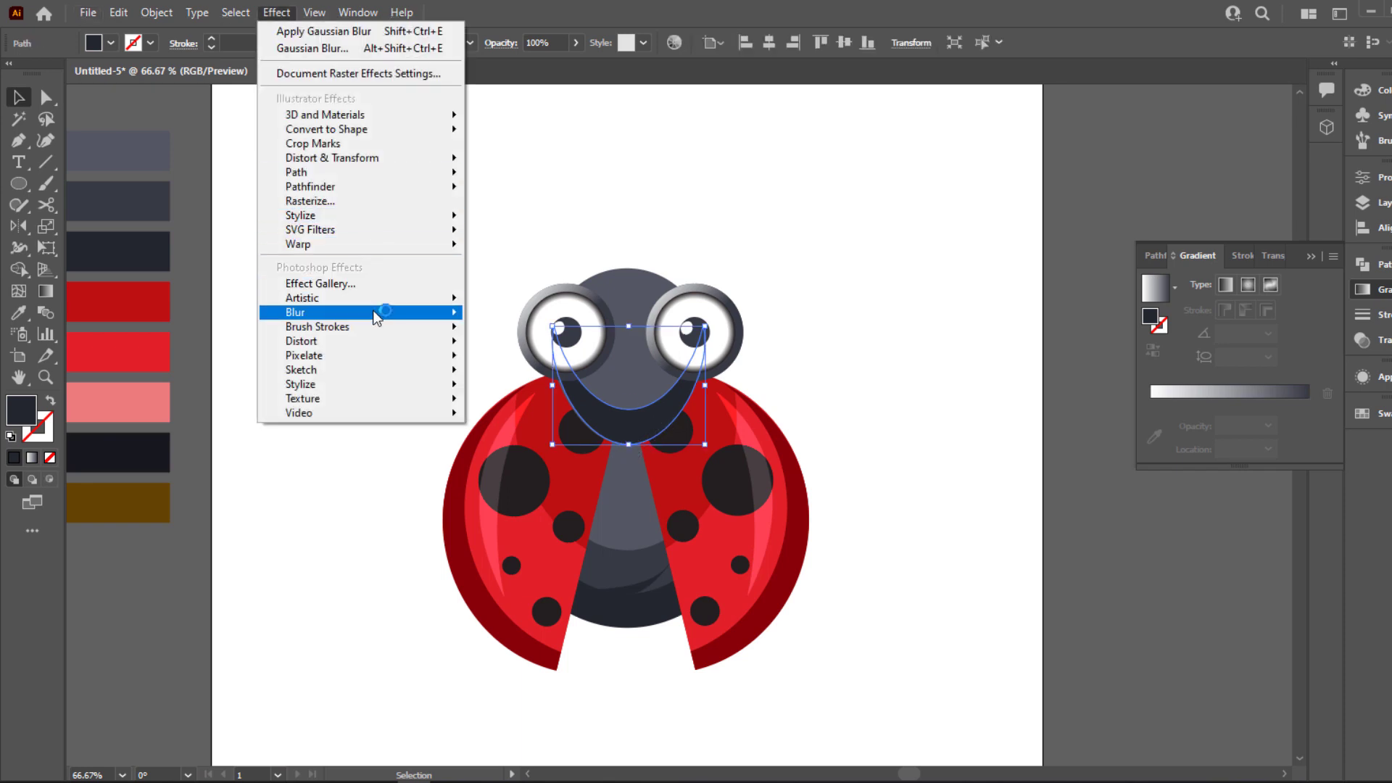
pyautogui.moveTo(371, 311)
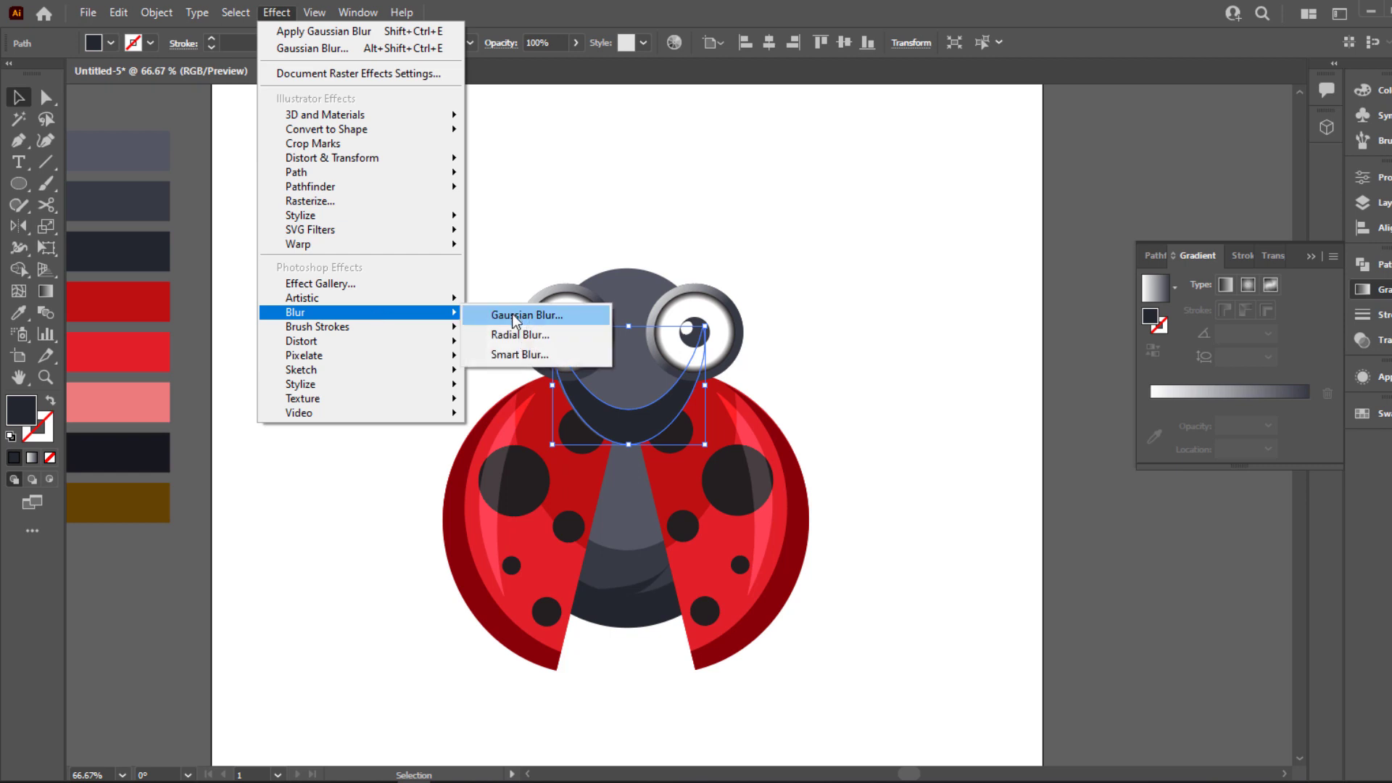
pyautogui.click(713, 245)
# Transfer the dark crescent from the head to blank space beside the ladybug and overlay a copy shifted upward
pyautogui.click(632, 426)
pyautogui.scroll(2, 636, 422)
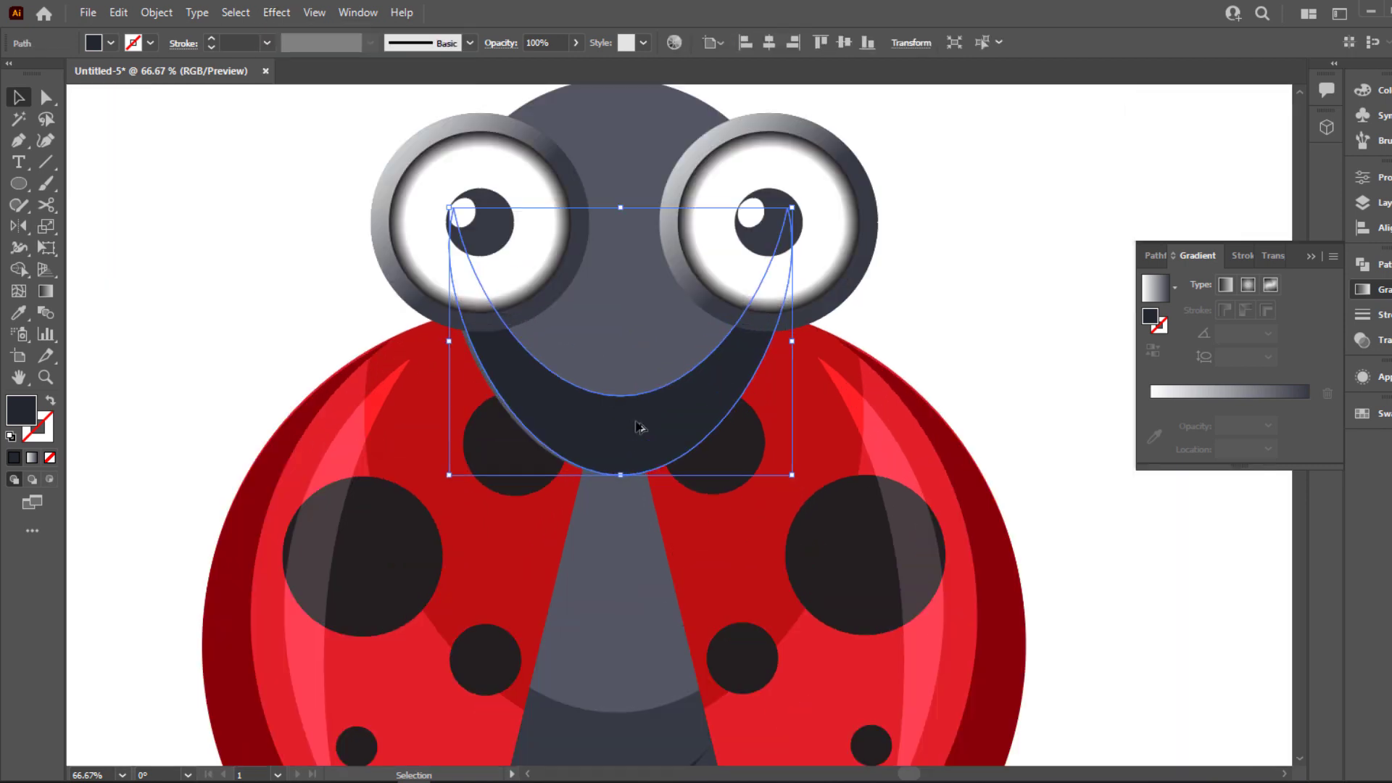
pyautogui.scroll(3, 638, 428)
pyautogui.moveTo(652, 438); pyautogui.dragTo(835, 407)
pyautogui.scroll(-4, 678, 424)
pyautogui.click(800, 380)
pyautogui.click(677, 418)
pyautogui.press('Delete')
pyautogui.click(837, 426)
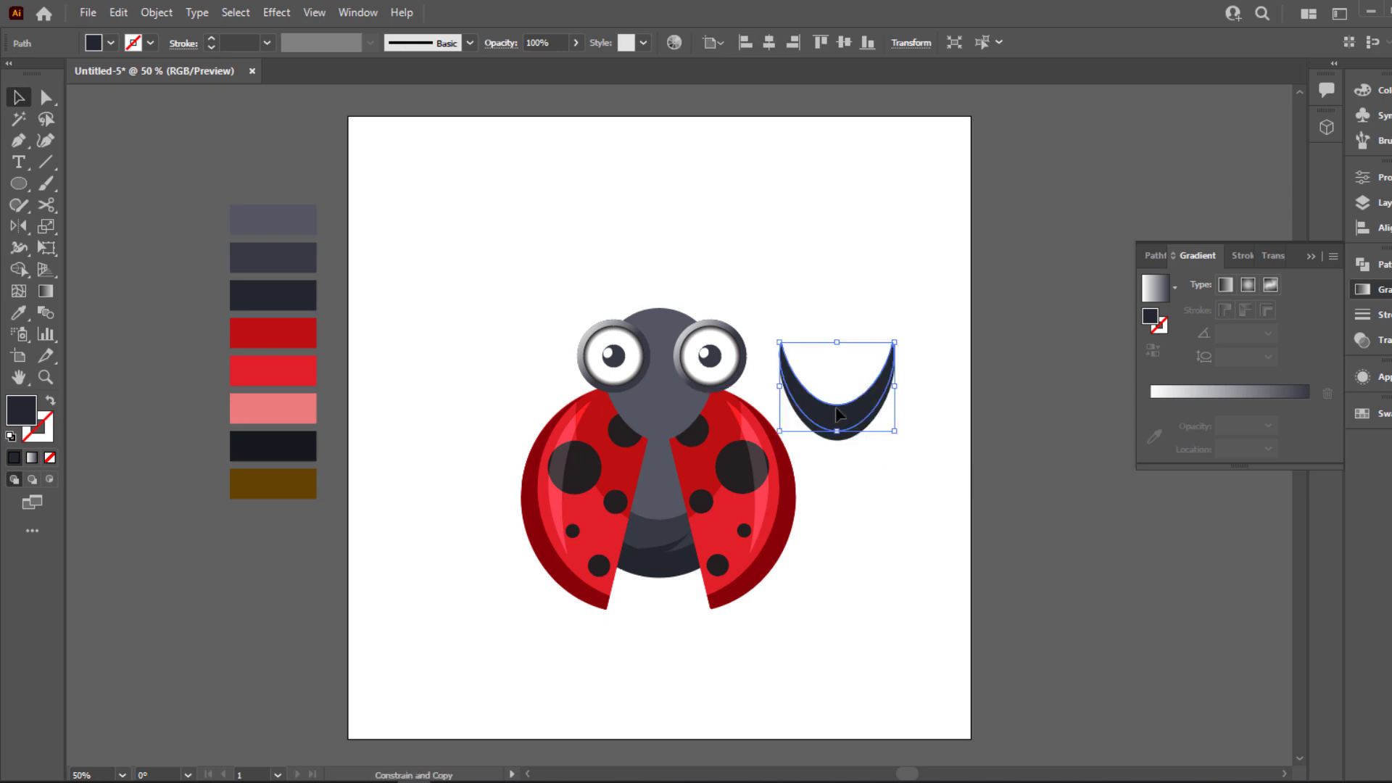
# Fill the upper crescent copy white and adjust its upward offset over the dark crescent
pyautogui.click(857, 263)
pyautogui.scroll(3, 829, 320)
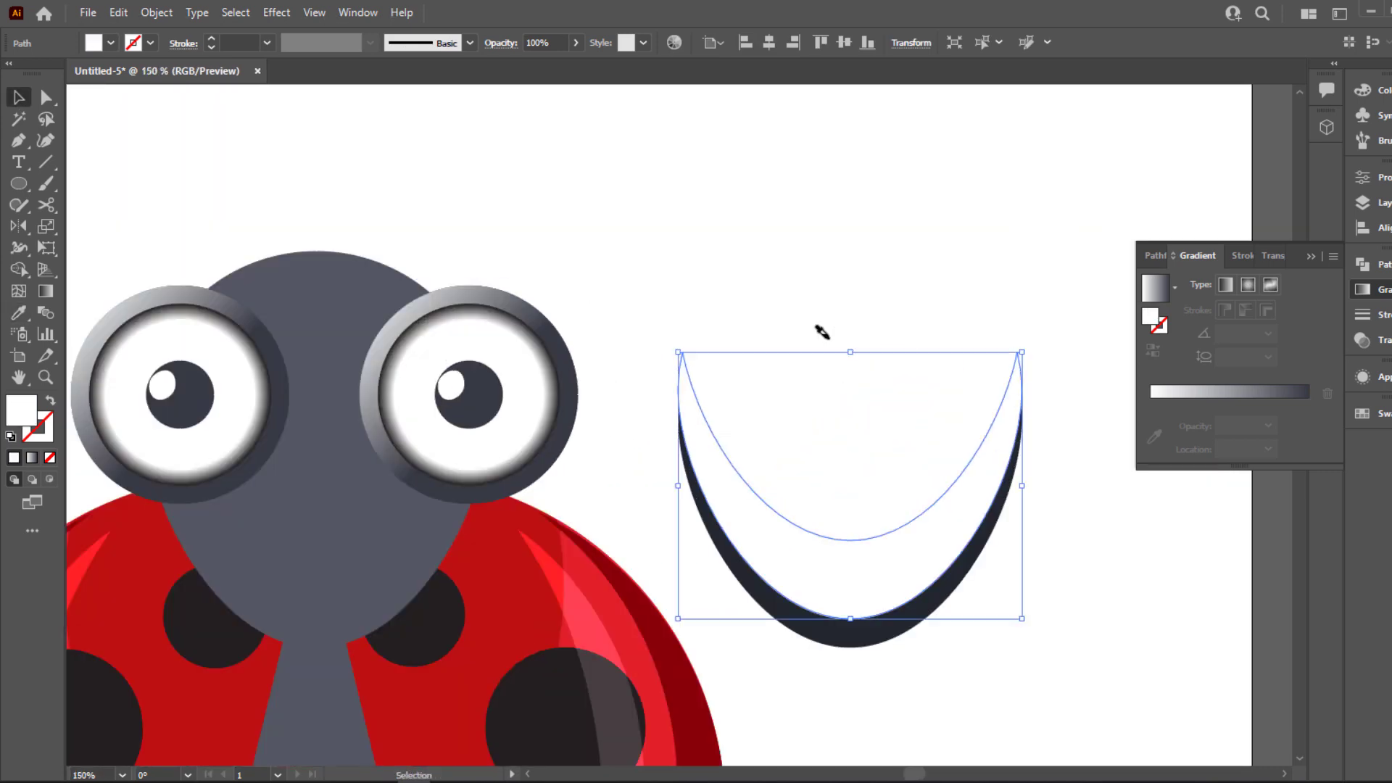
pyautogui.click(841, 418)
pyautogui.moveTo(818, 455); pyautogui.dragTo(822, 448)
pyautogui.moveTo(641, 423); pyautogui.dragTo(828, 423)
pyautogui.click(819, 420)
pyautogui.moveTo(647, 425); pyautogui.dragTo(799, 430)
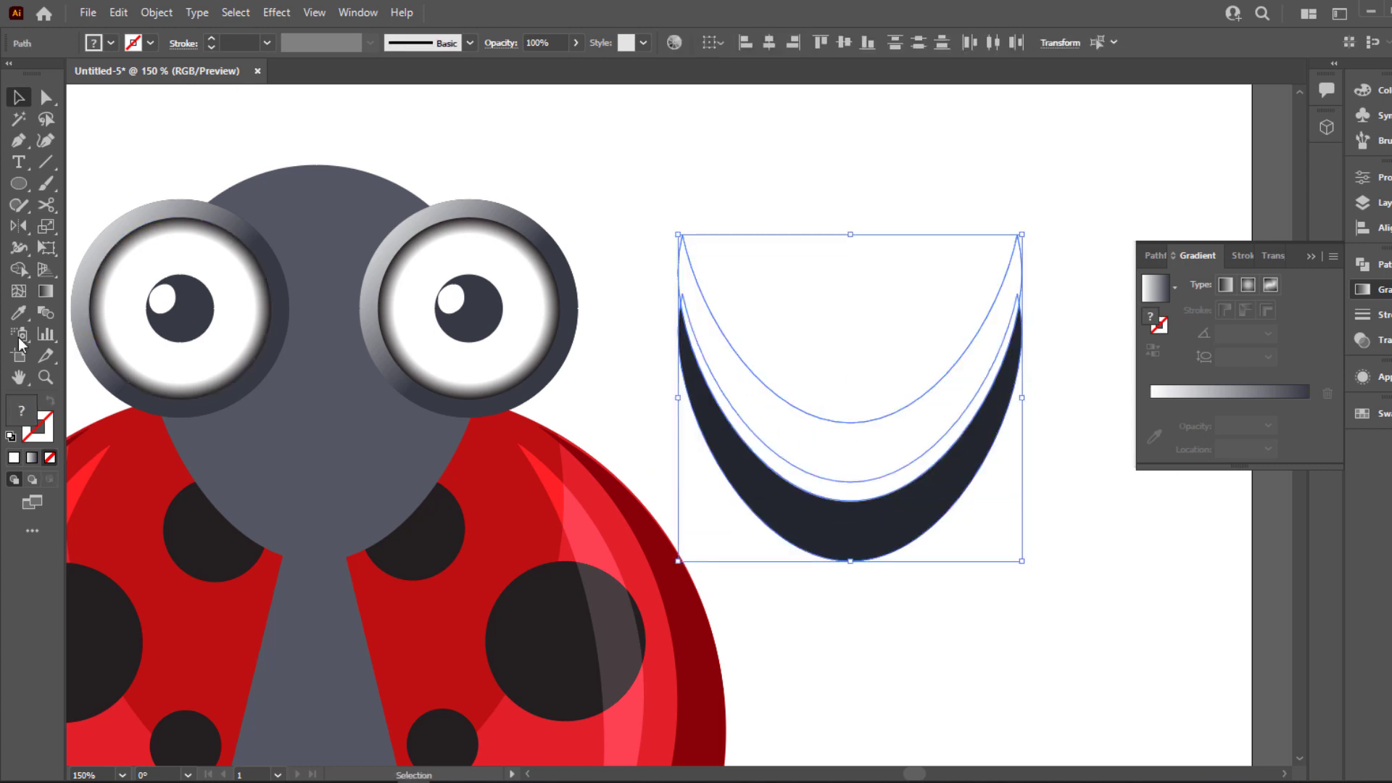
# Subtract the white copy from the dark crescent with Shape Builder and place the thinner crescent on the head's lower edge
pyautogui.click(19, 269)
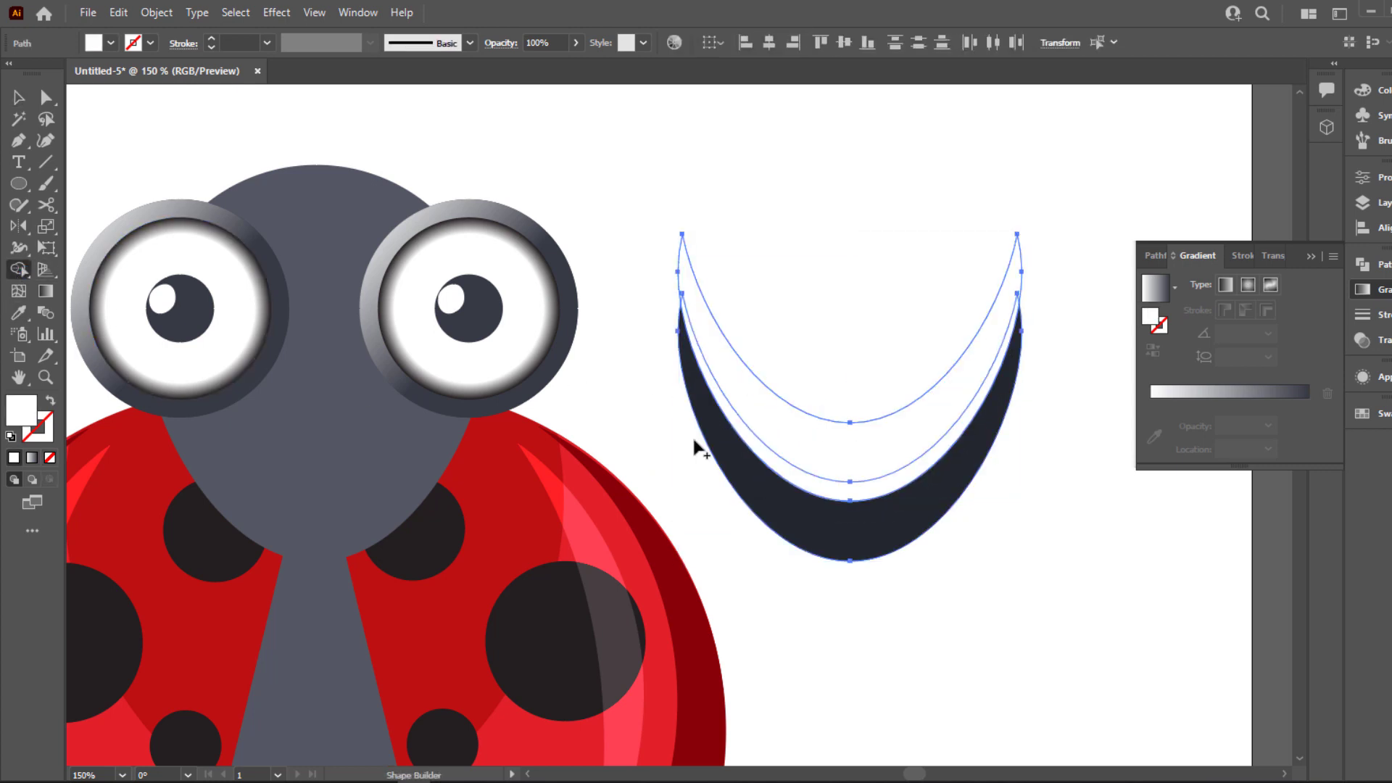
pyautogui.click(845, 471)
pyautogui.hotkey('ctrl', '0')
pyautogui.press('v')
pyautogui.moveTo(864, 454); pyautogui.dragTo(617, 474)
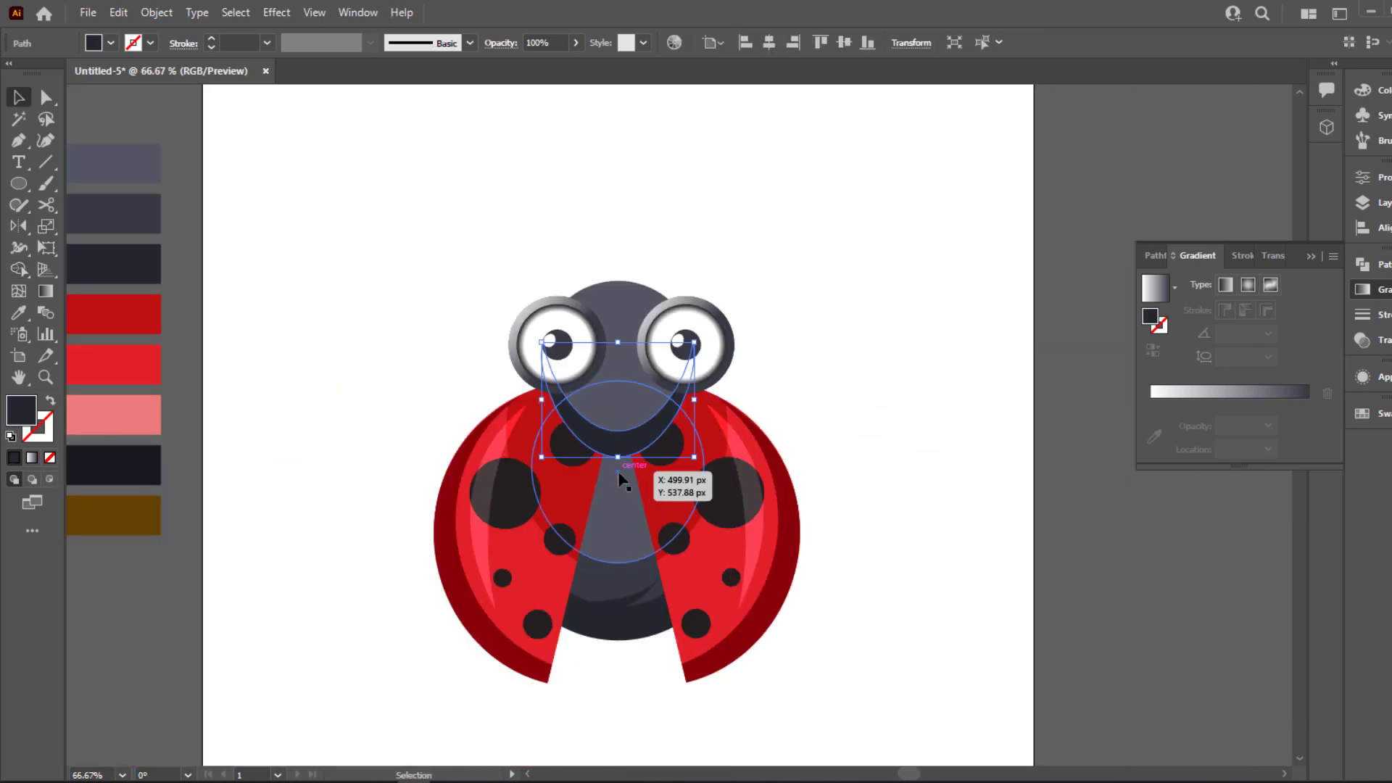
# Recolor the head's lower crescent with the medium slate sampled from the body
pyautogui.press('i')
pyautogui.click(609, 565)
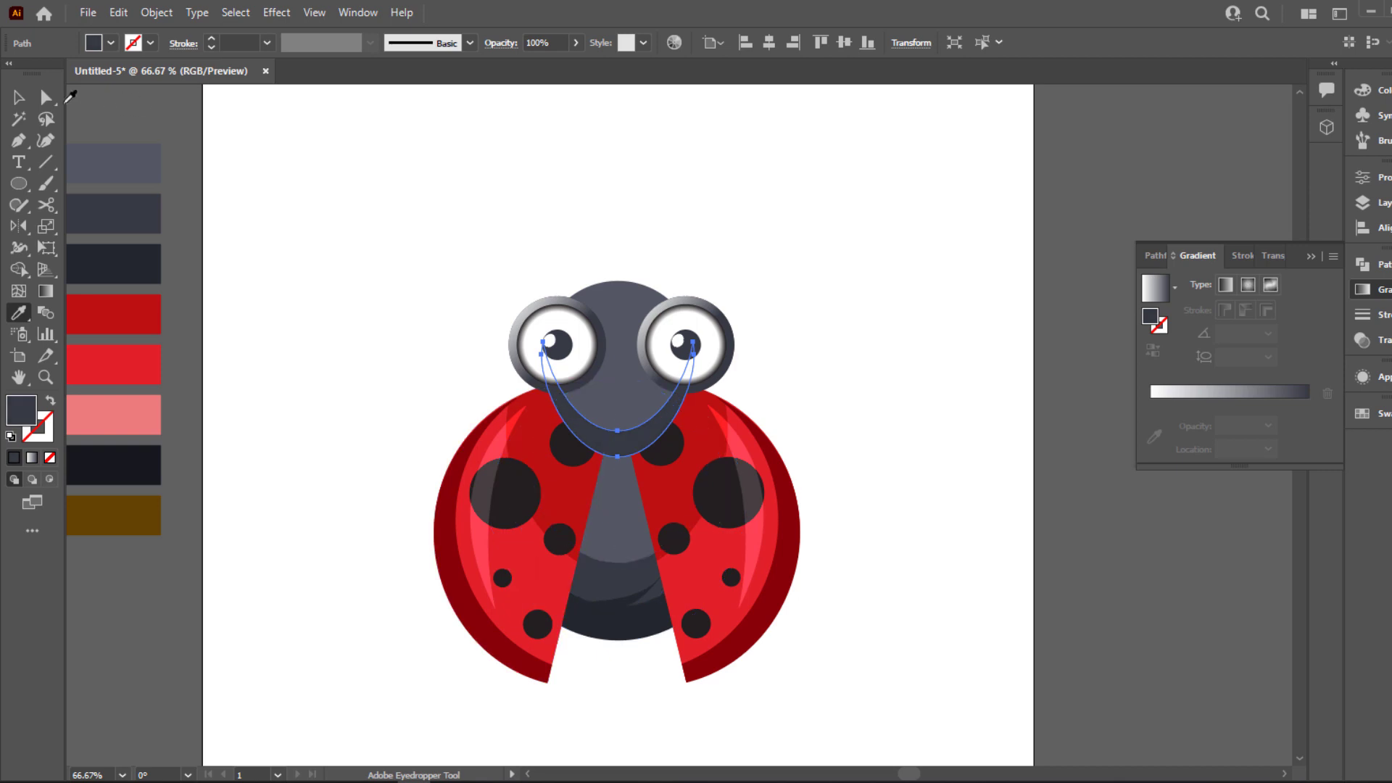
pyautogui.press('v')
pyautogui.click(592, 189)
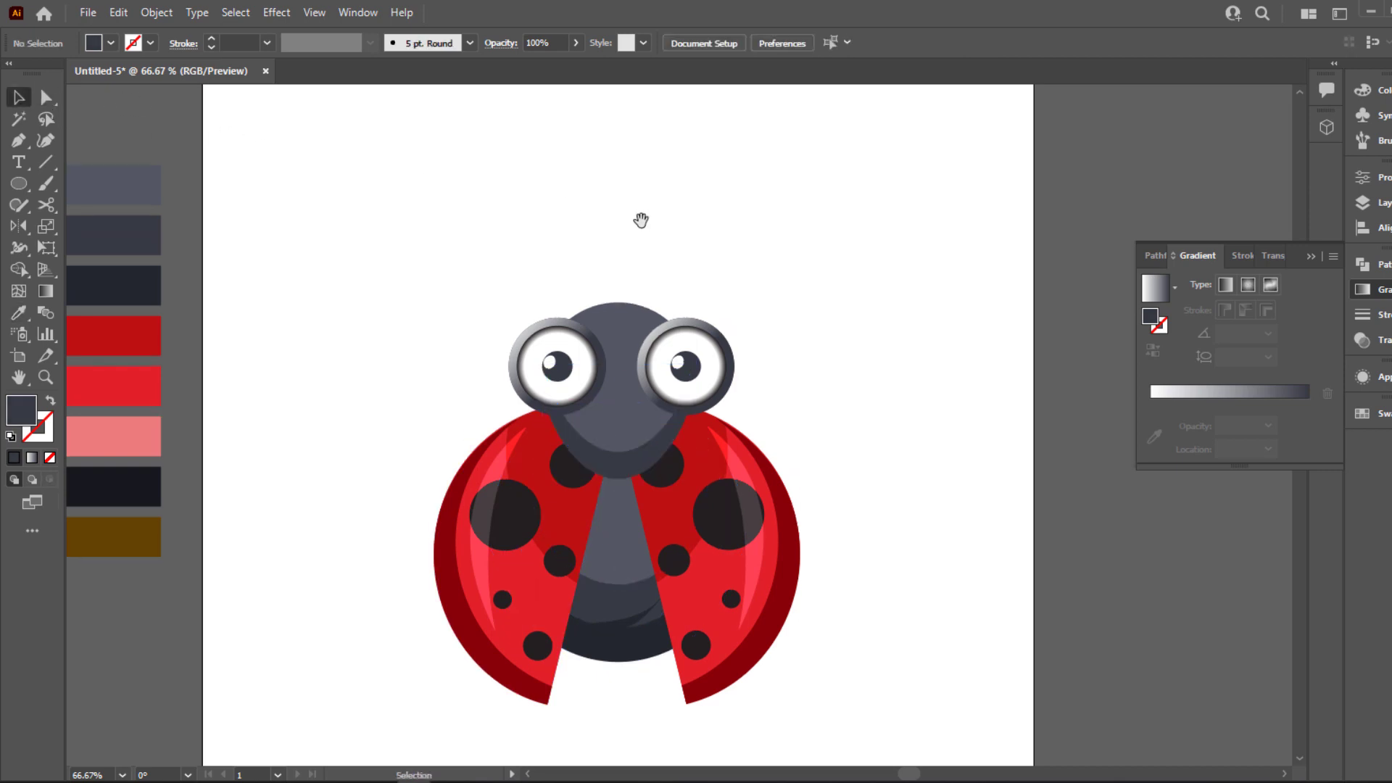
# Stack two head copies beside the ladybug, with the front copy filled white and shifted slightly downward
pyautogui.moveTo(625, 305); pyautogui.dragTo(874, 340)
pyautogui.keyDown('shift'); pyautogui.click(875, 306); pyautogui.keyUp('shift')
pyautogui.press('i')
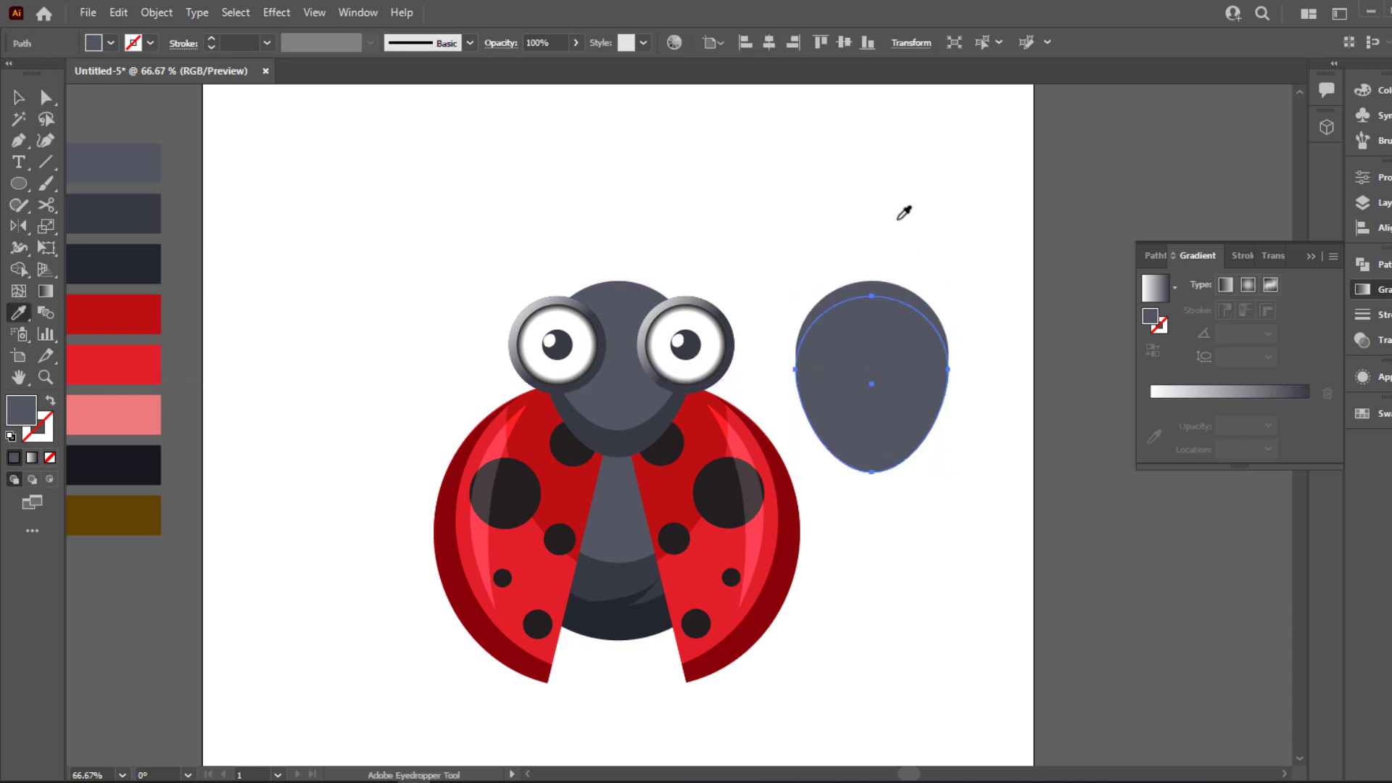
pyautogui.click(899, 219)
pyautogui.press('v')
pyautogui.click(894, 208)
pyautogui.click(863, 350)
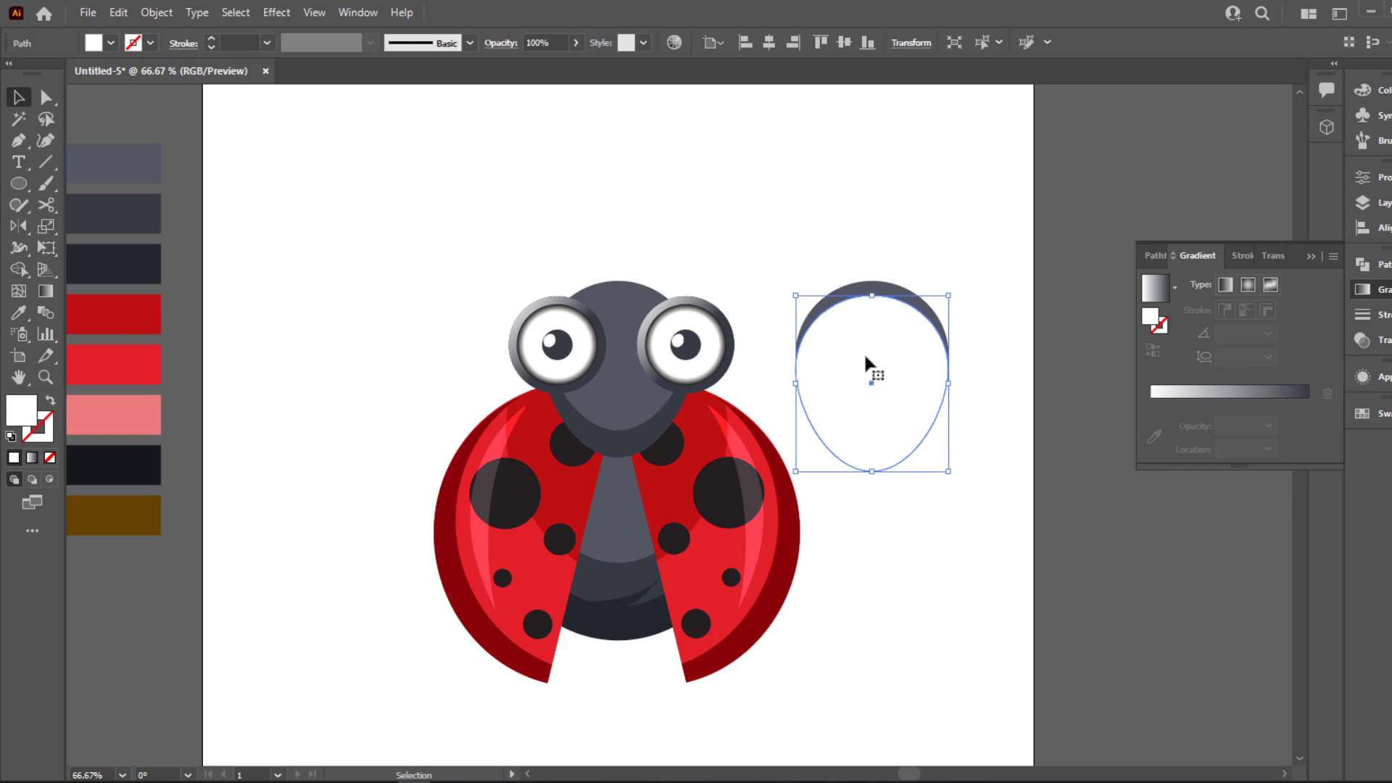
pyautogui.keyDown('shift'); pyautogui.click(857, 290); pyautogui.keyUp('shift')
# Subtract the white head copy and leftover regions with Shape Builder, keeping only the thin upper arc
pyautogui.click(23, 271)
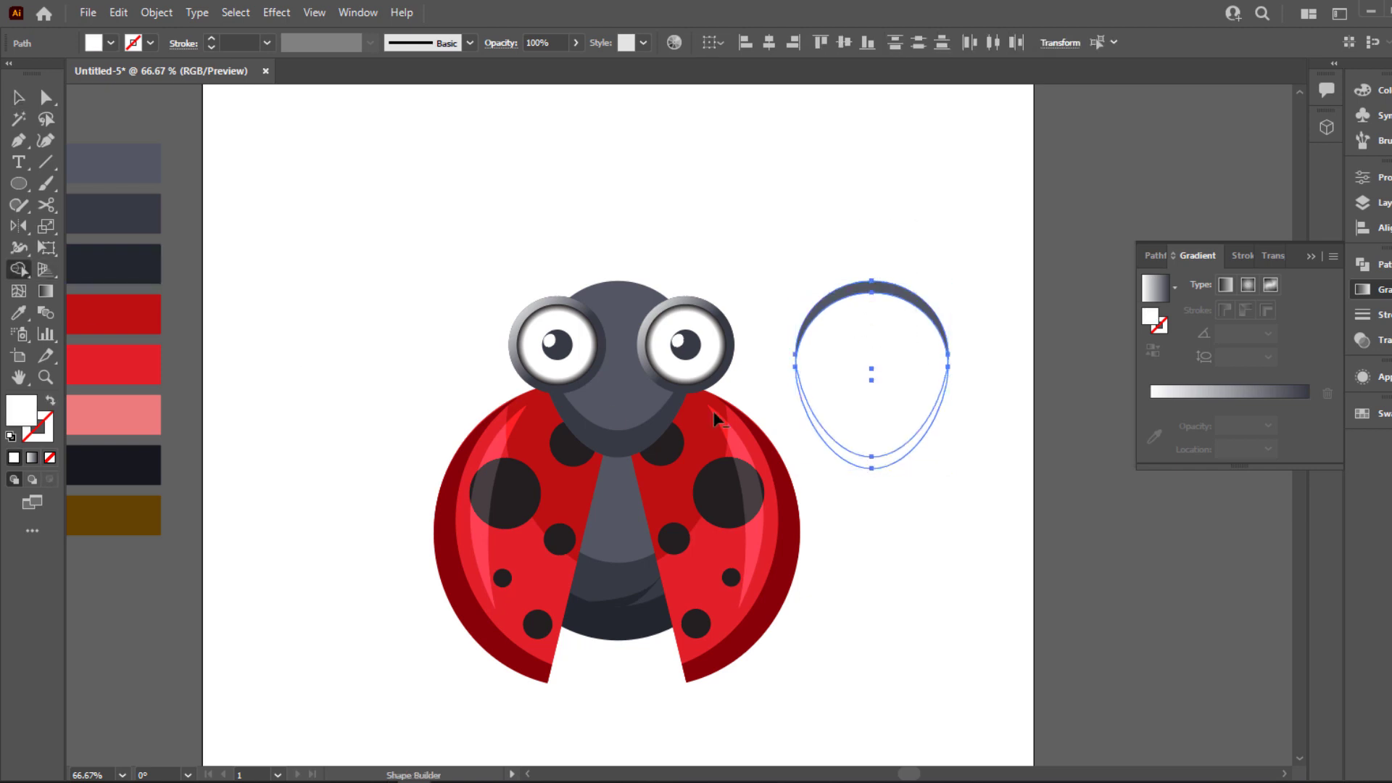
pyautogui.moveTo(893, 399); pyautogui.dragTo(903, 491)
pyautogui.press('v')
pyautogui.click(897, 184)
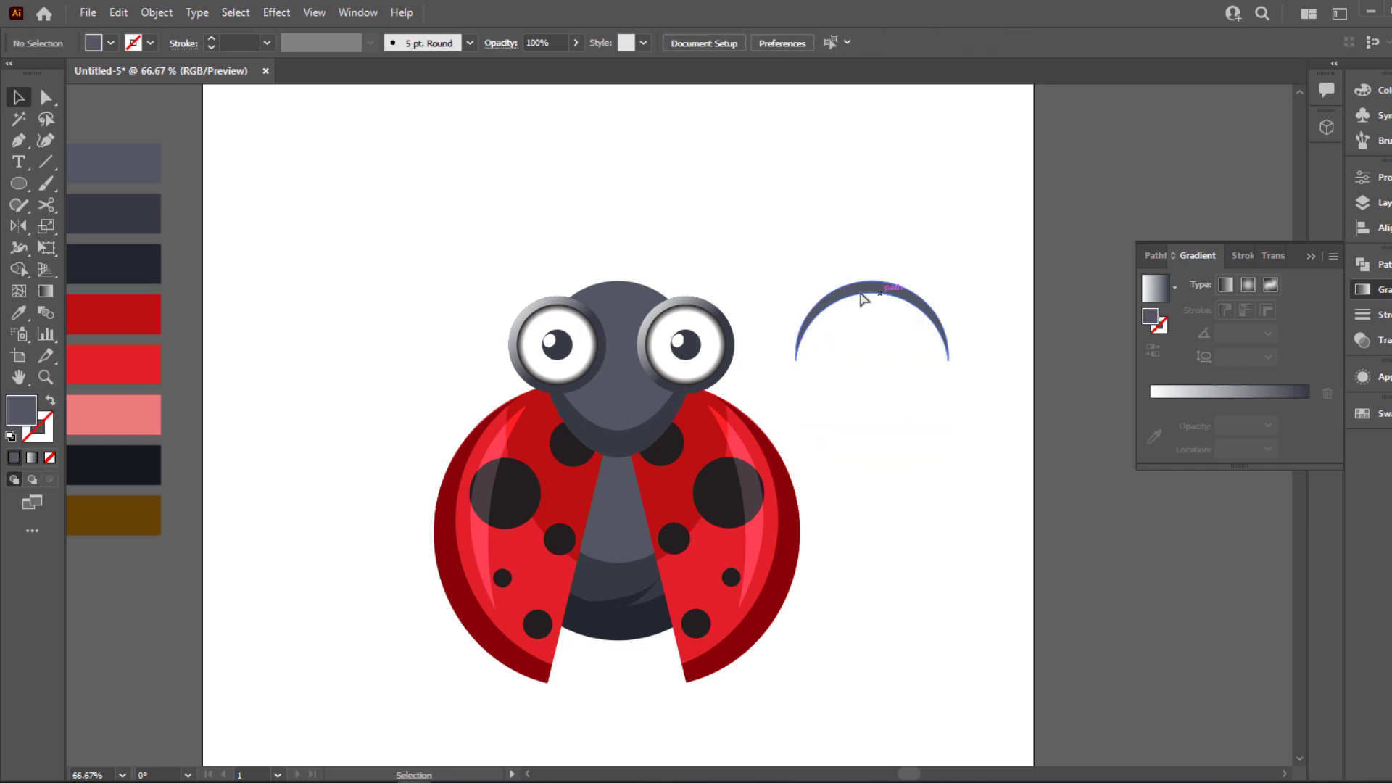
# Place the thin arc along the top of the ladybug's head and fill it white
pyautogui.moveTo(878, 287); pyautogui.dragTo(621, 297)
pyautogui.press('i')
pyautogui.click(754, 224)
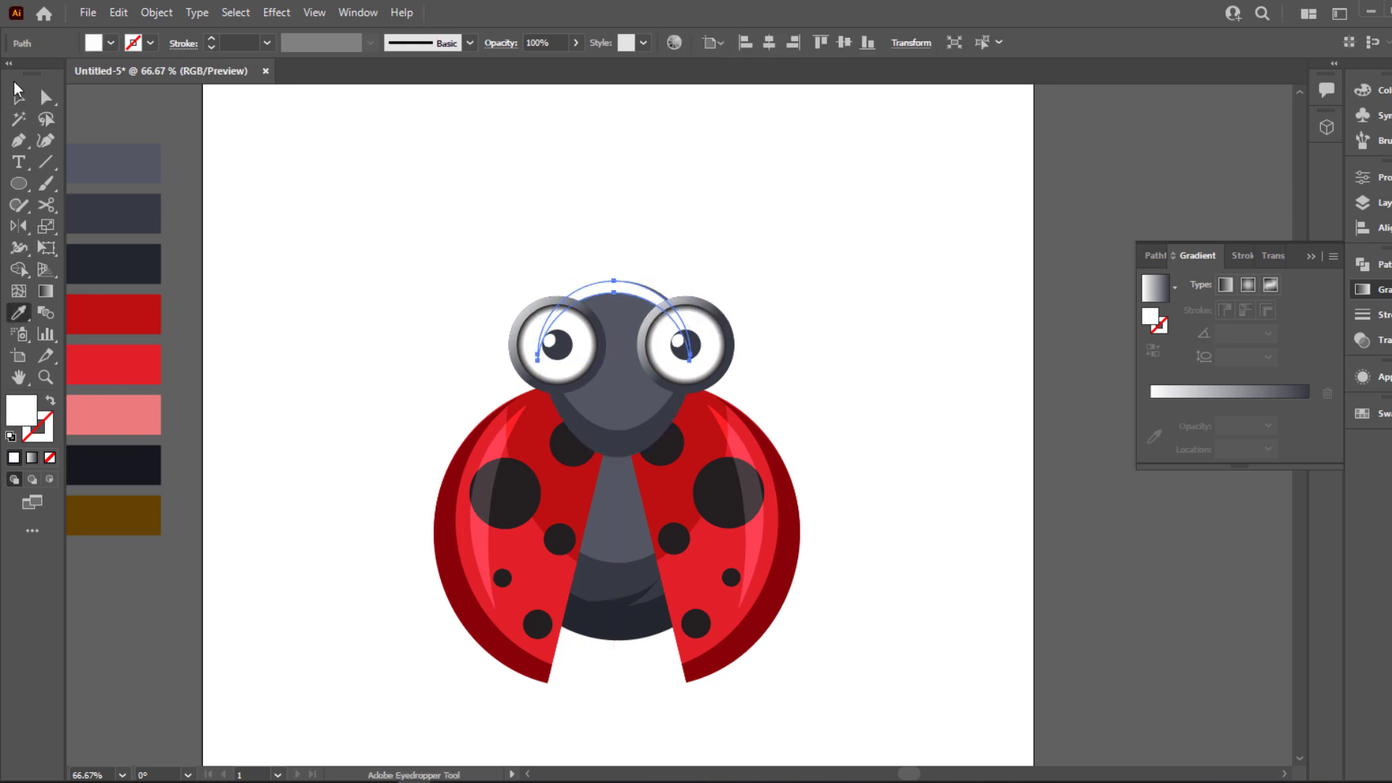
# Nudge the white arc on top of the head slightly to the right and set its blending mode to Overlay
pyautogui.click(17, 92)
pyautogui.scroll(3, 666, 304)
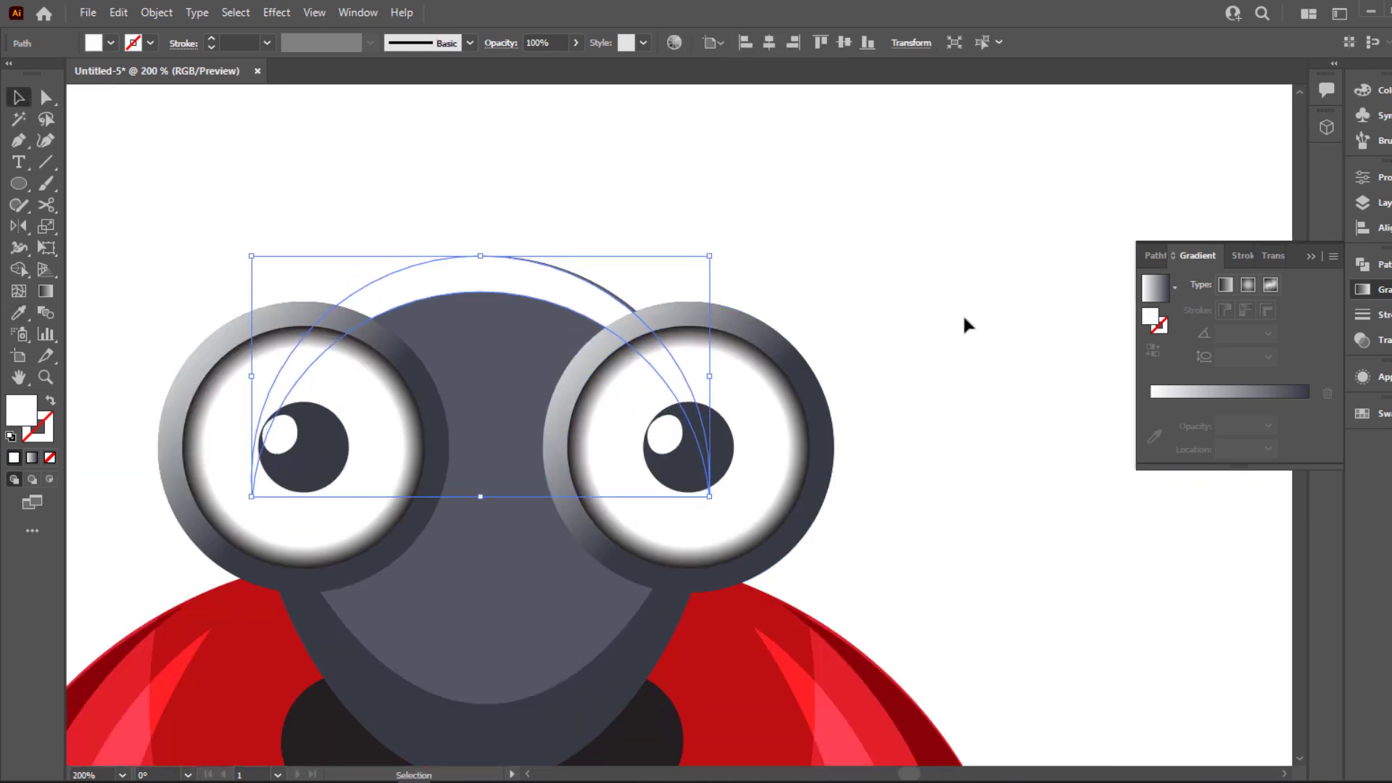
pyautogui.press('Right')
pyautogui.click(1261, 257)
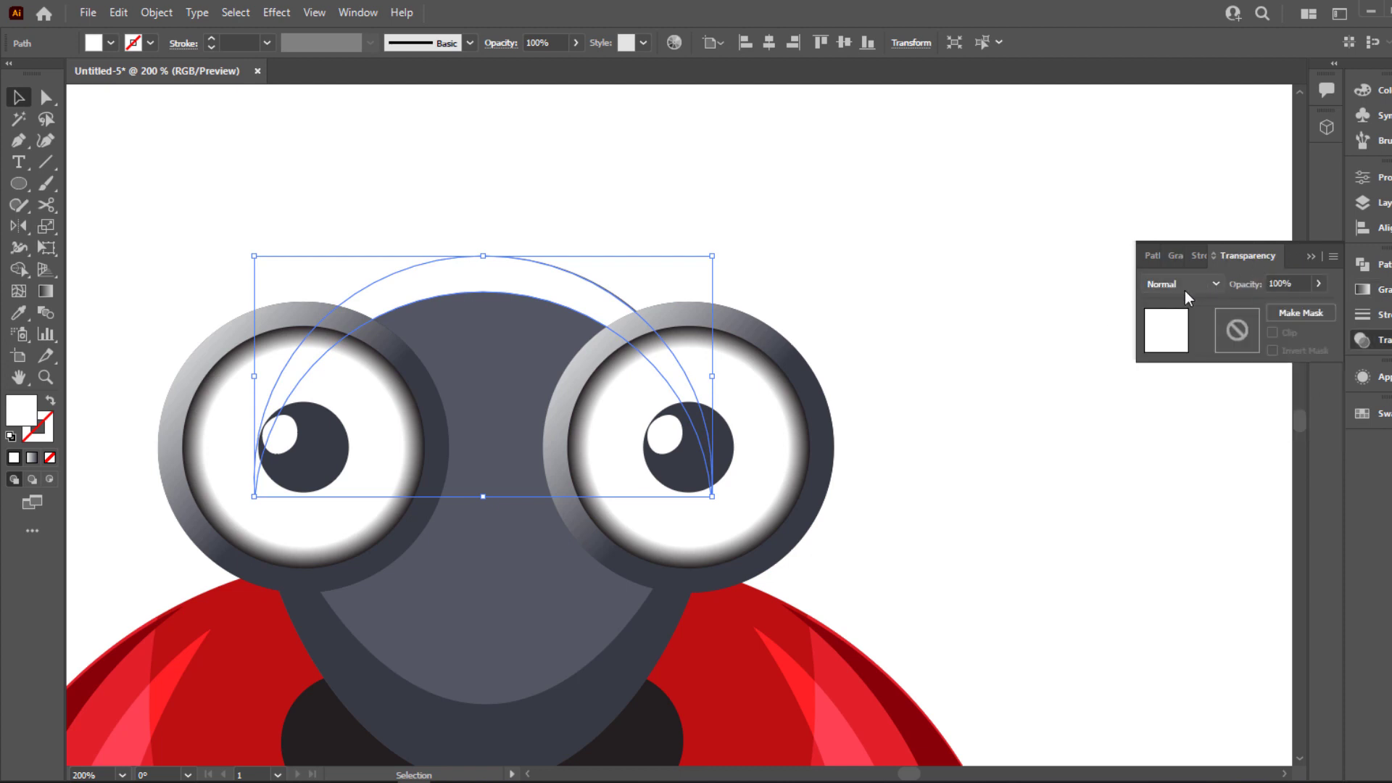
pyautogui.click(1182, 283)
pyautogui.click(1183, 456)
pyautogui.click(816, 314)
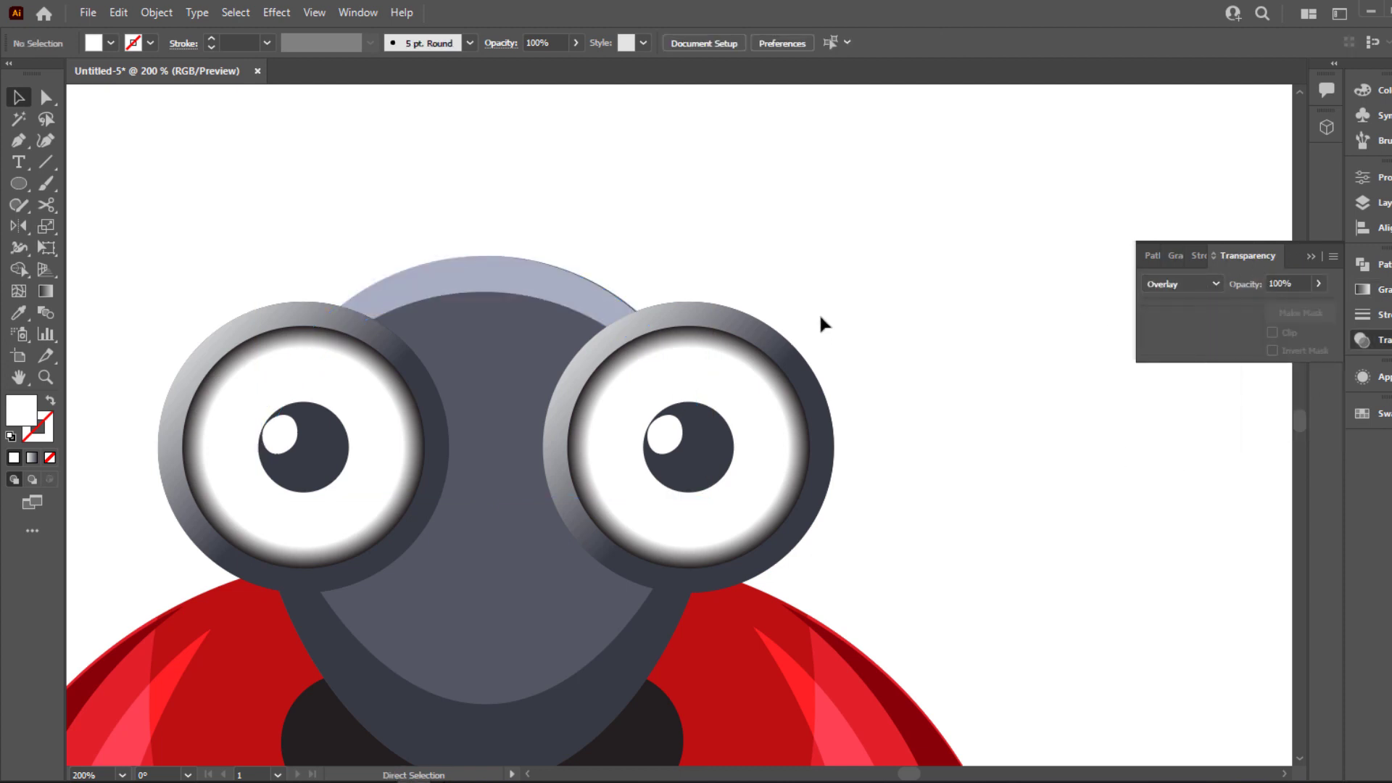
pyautogui.hotkey('ctrl', '0')
# Draw a hexagon about 99 by 86 px beside the ladybug's head and fill it with the palette's third swatch, dark slate
pyautogui.scroll(2, 816, 316)
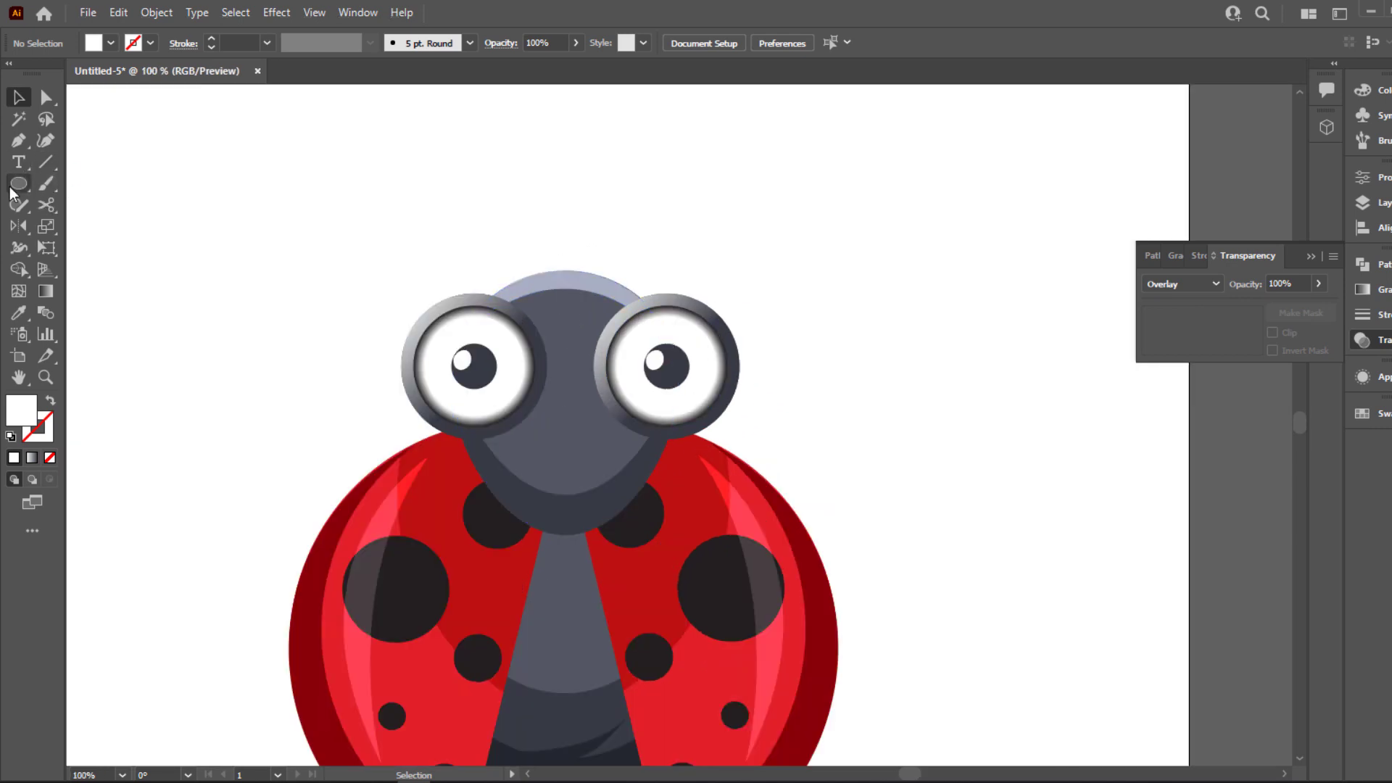
pyautogui.moveTo(15, 187); pyautogui.dragTo(119, 247)
pyautogui.moveTo(213, 222); pyautogui.dragTo(250, 271)
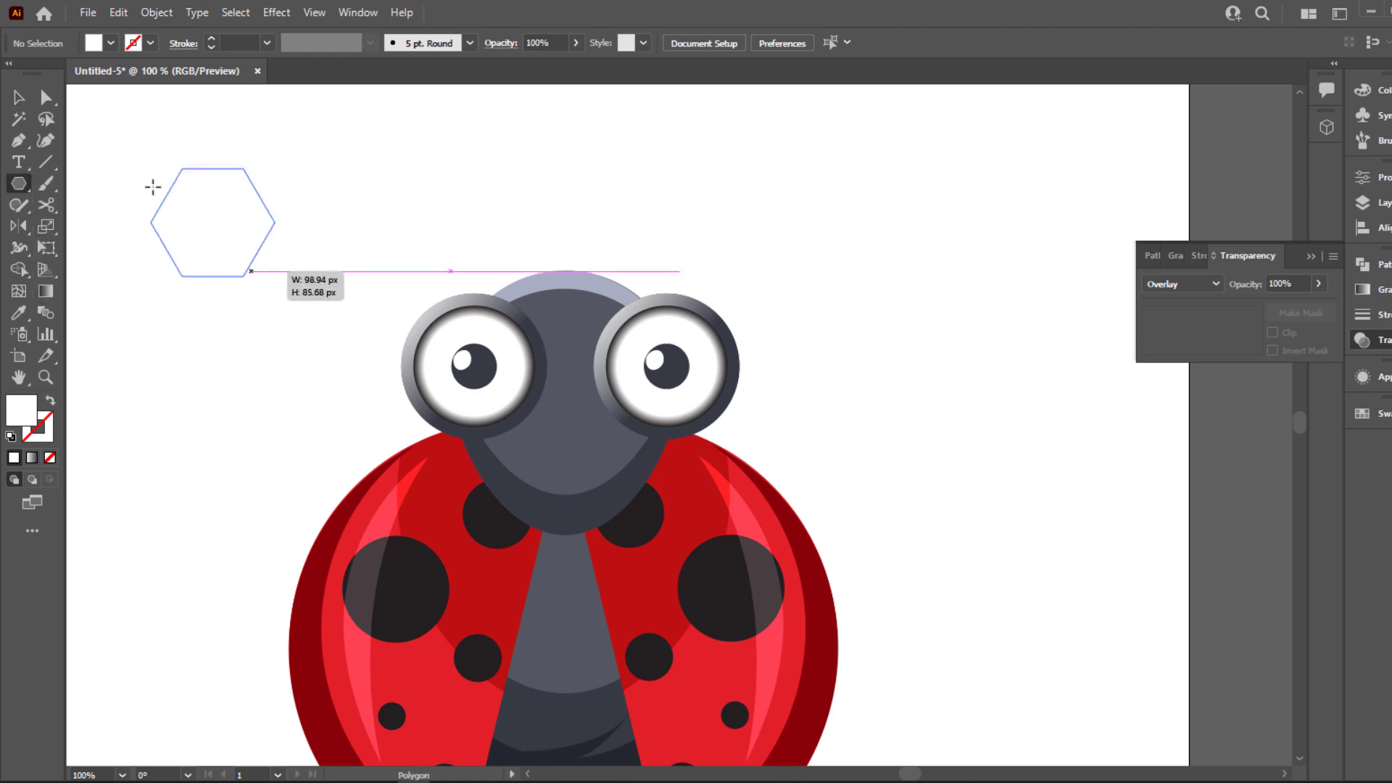
pyautogui.click(19, 100)
pyautogui.scroll(-1, 154, 257)
pyautogui.press('space')
pyautogui.moveTo(209, 357); pyautogui.dragTo(418, 374)
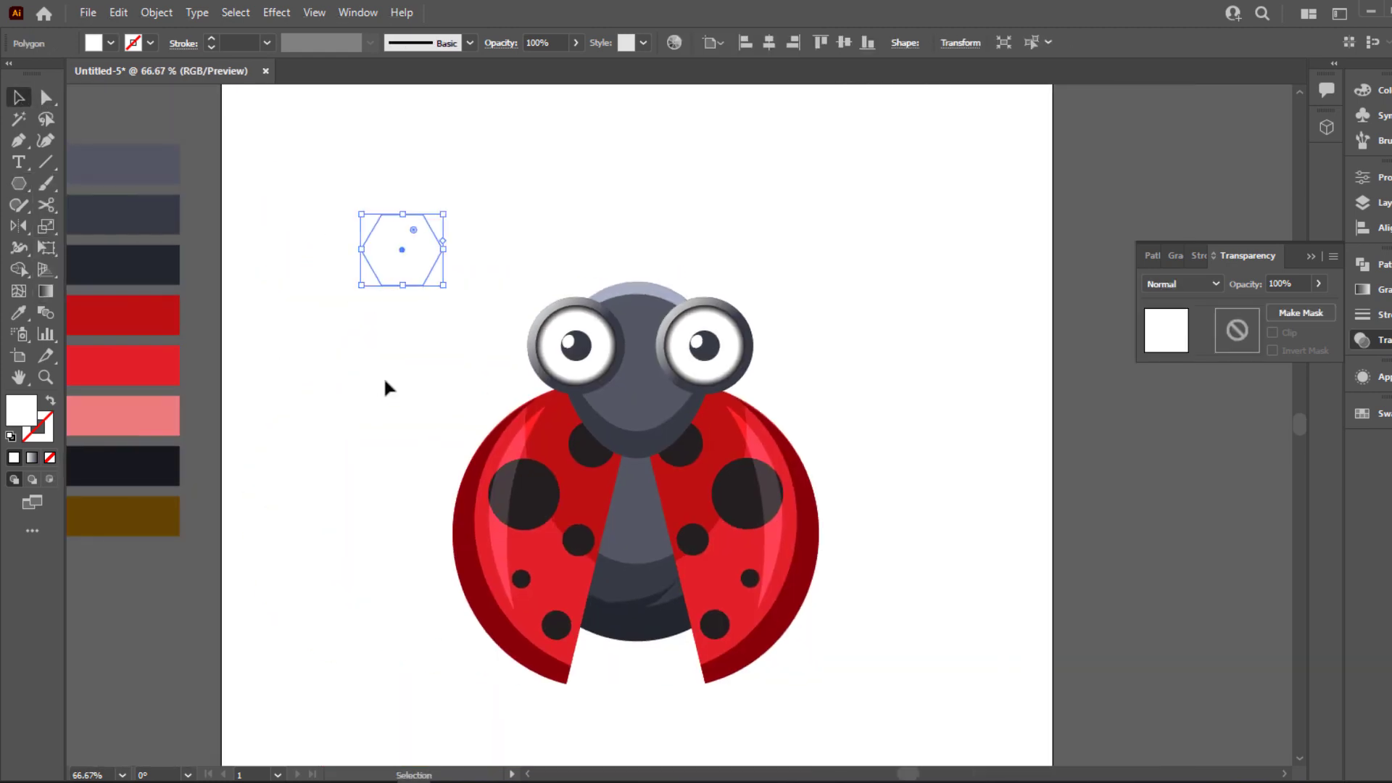
pyautogui.press('i')
pyautogui.click(120, 264)
# Round three alternating corners of the dark hexagon to about 86 px, forming a rounded three-pointed shape
pyautogui.click(46, 98)
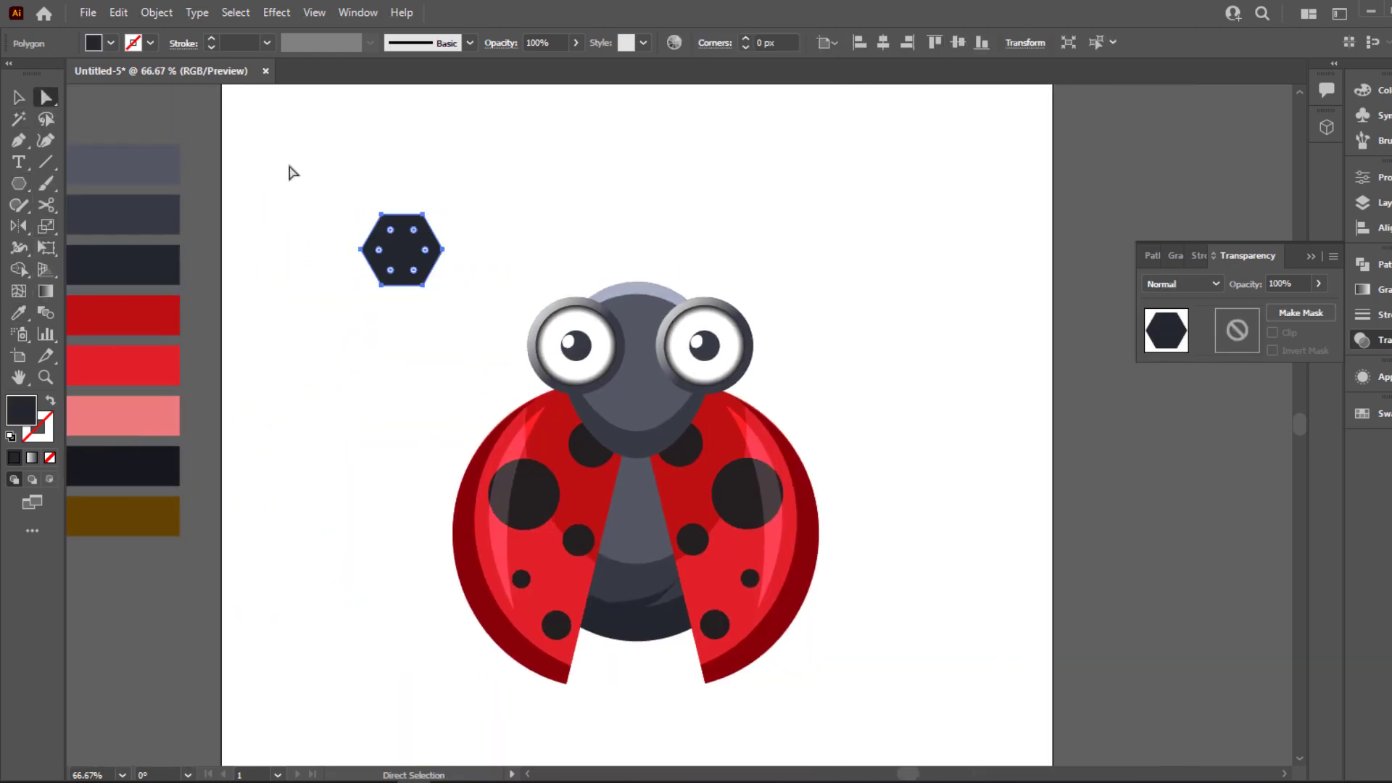
pyautogui.click(290, 171)
pyautogui.click(360, 249)
pyautogui.moveTo(445, 205); pyautogui.dragTo(408, 224)
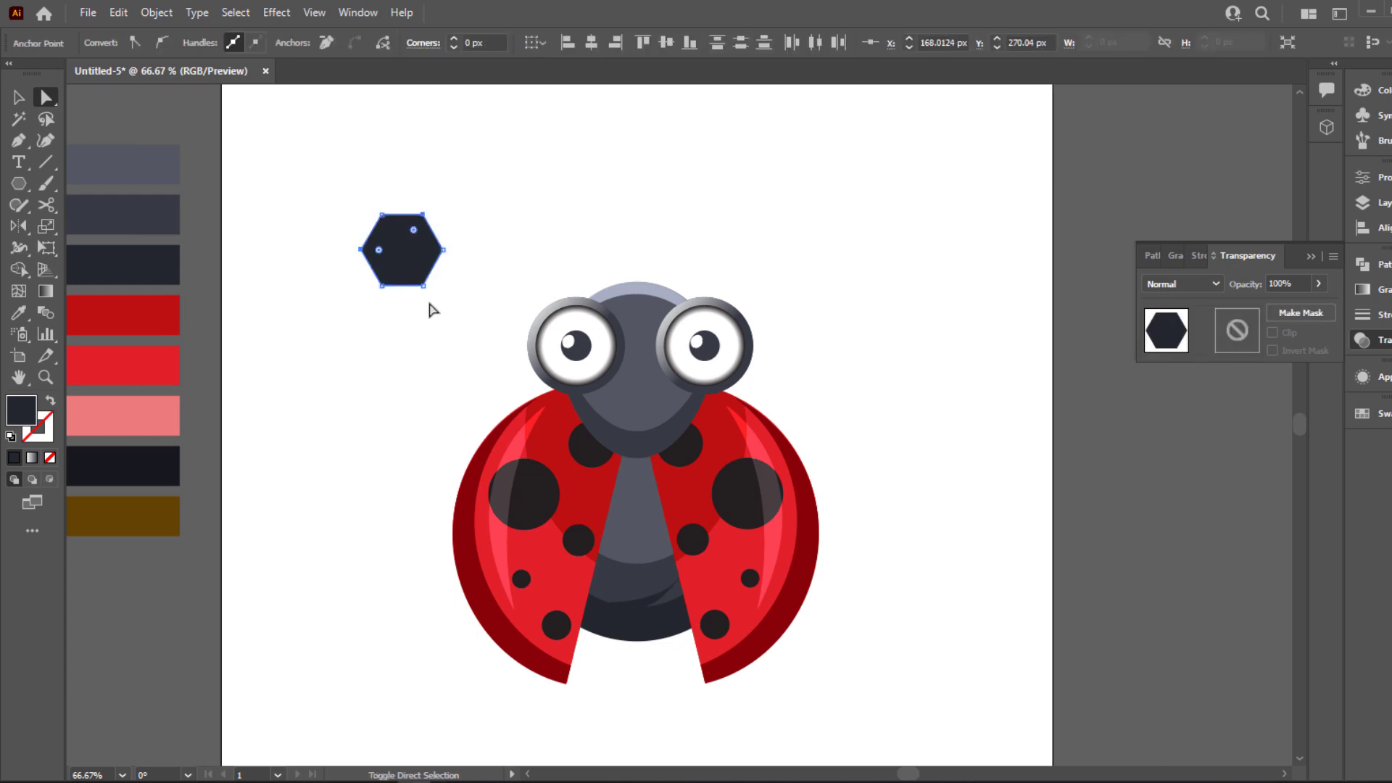
pyautogui.moveTo(435, 305); pyautogui.dragTo(366, 196)
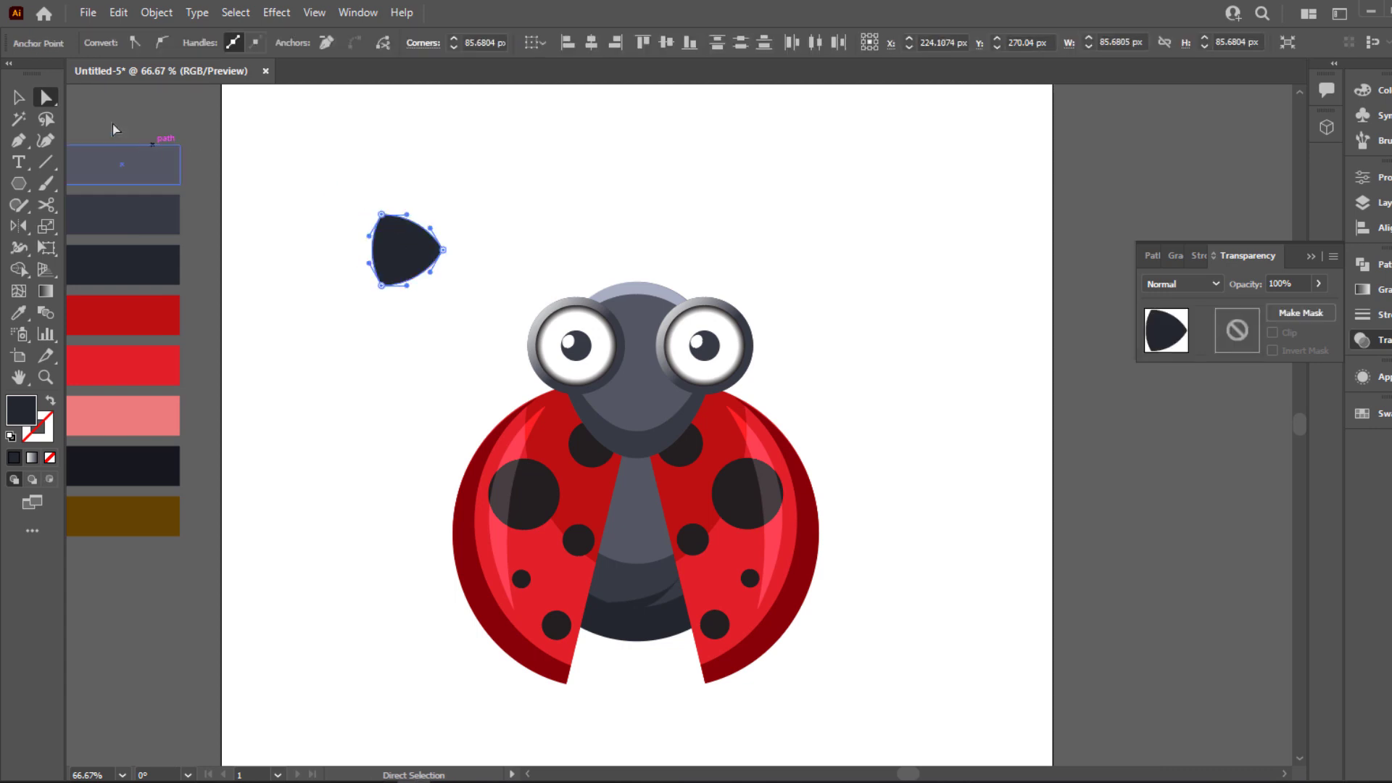
# Rotate the rounded shape so one tip points down and place it over the lower part of the ladybug's head
pyautogui.click(27, 99)
pyautogui.moveTo(462, 212); pyautogui.dragTo(513, 423)
pyautogui.scroll(2, 420, 290)
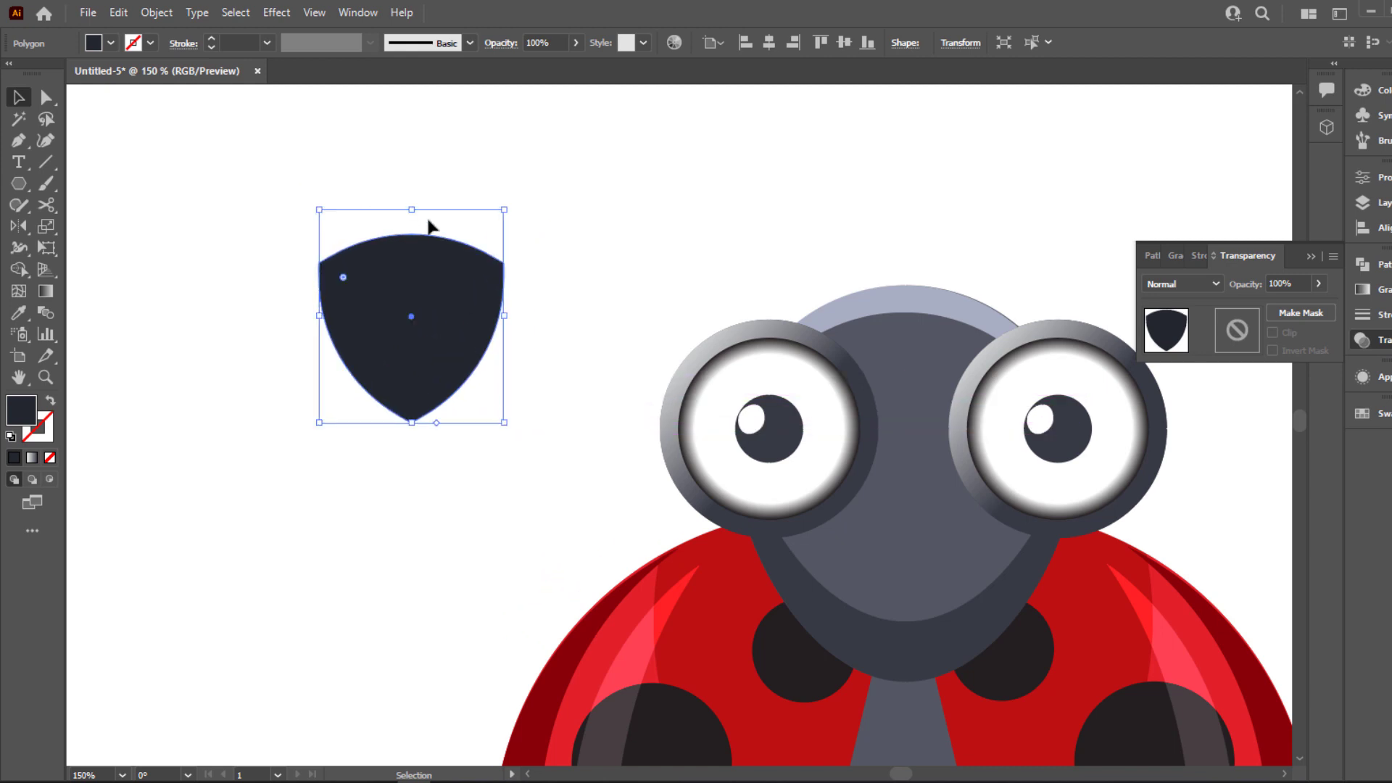
pyautogui.moveTo(412, 210); pyautogui.dragTo(919, 563)
# Expand the dark shape's appearance, scale it down to a small mouth, and center it on the lower face between the eyes
pyautogui.click(156, 13)
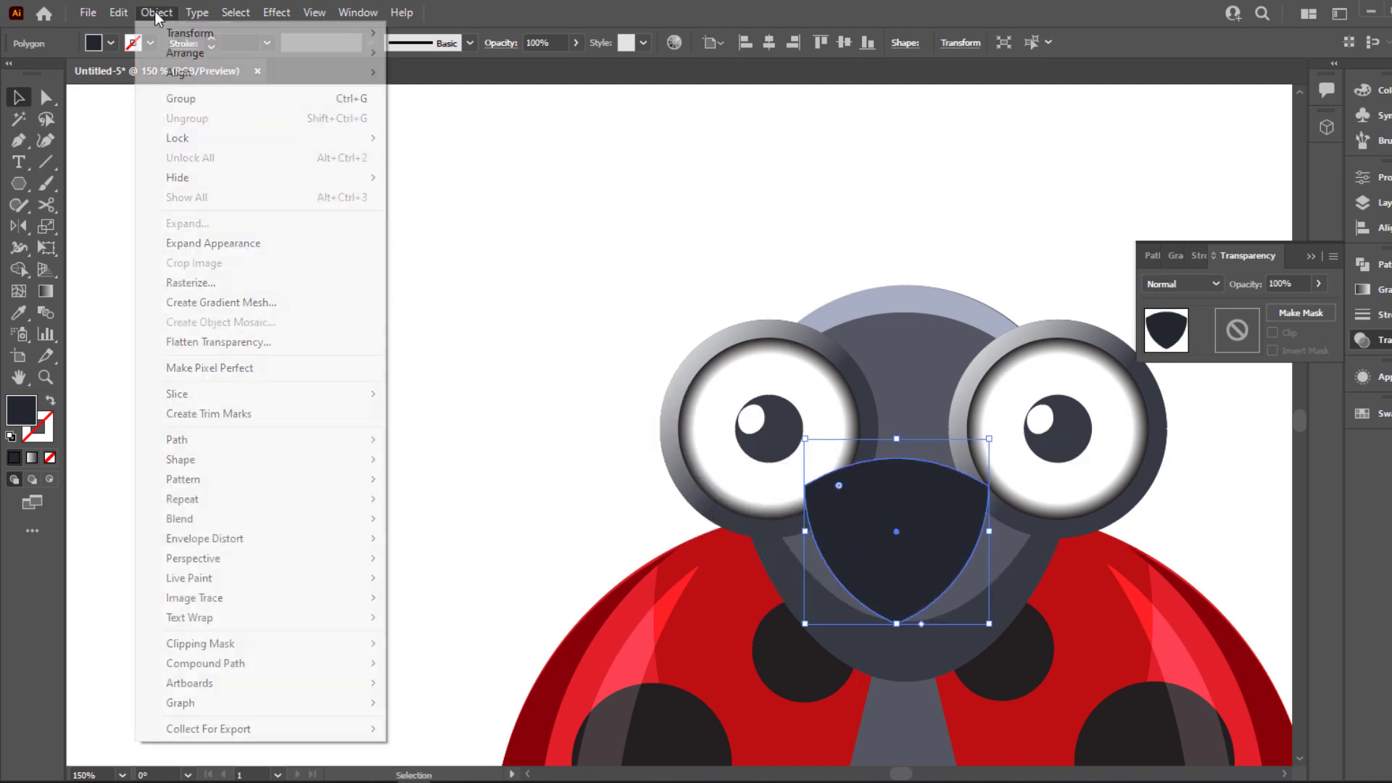
pyautogui.click(205, 243)
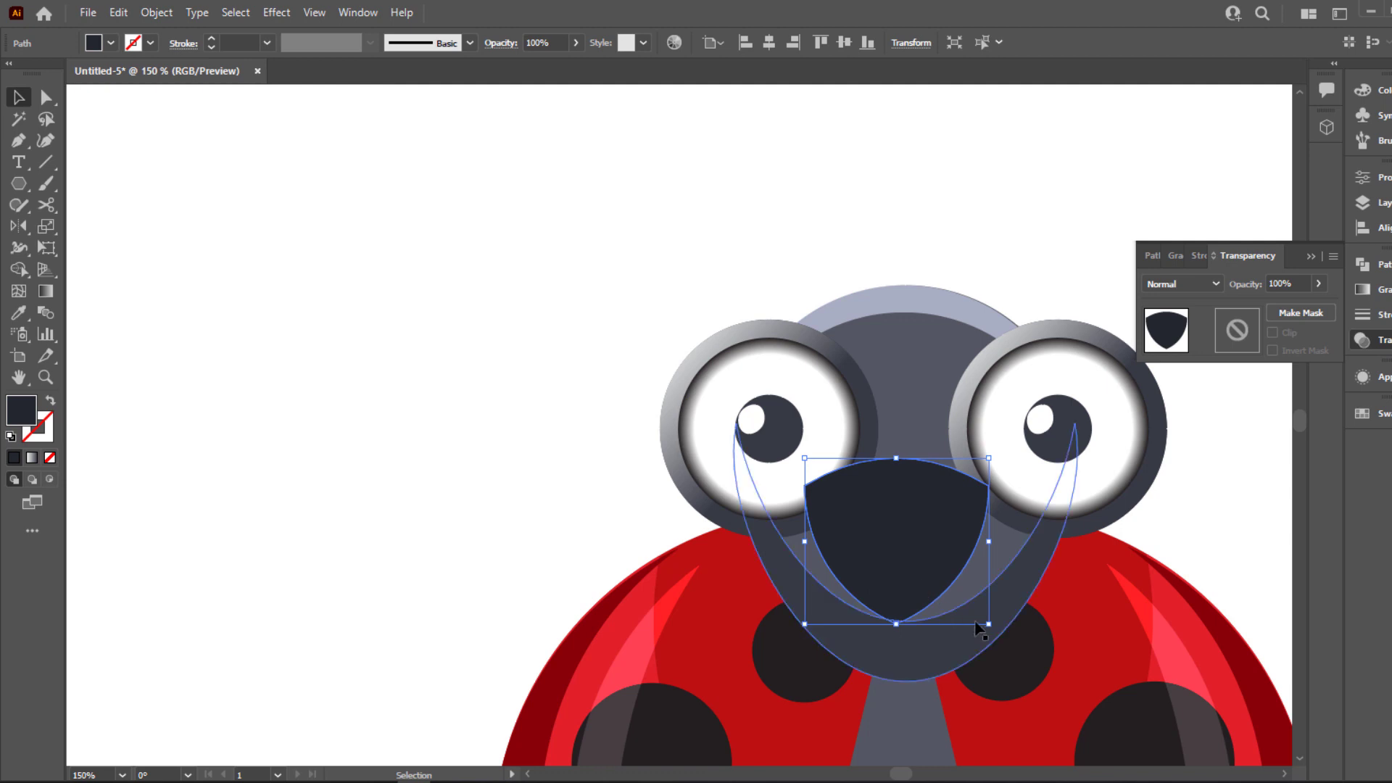
pyautogui.moveTo(988, 623); pyautogui.dragTo(935, 582)
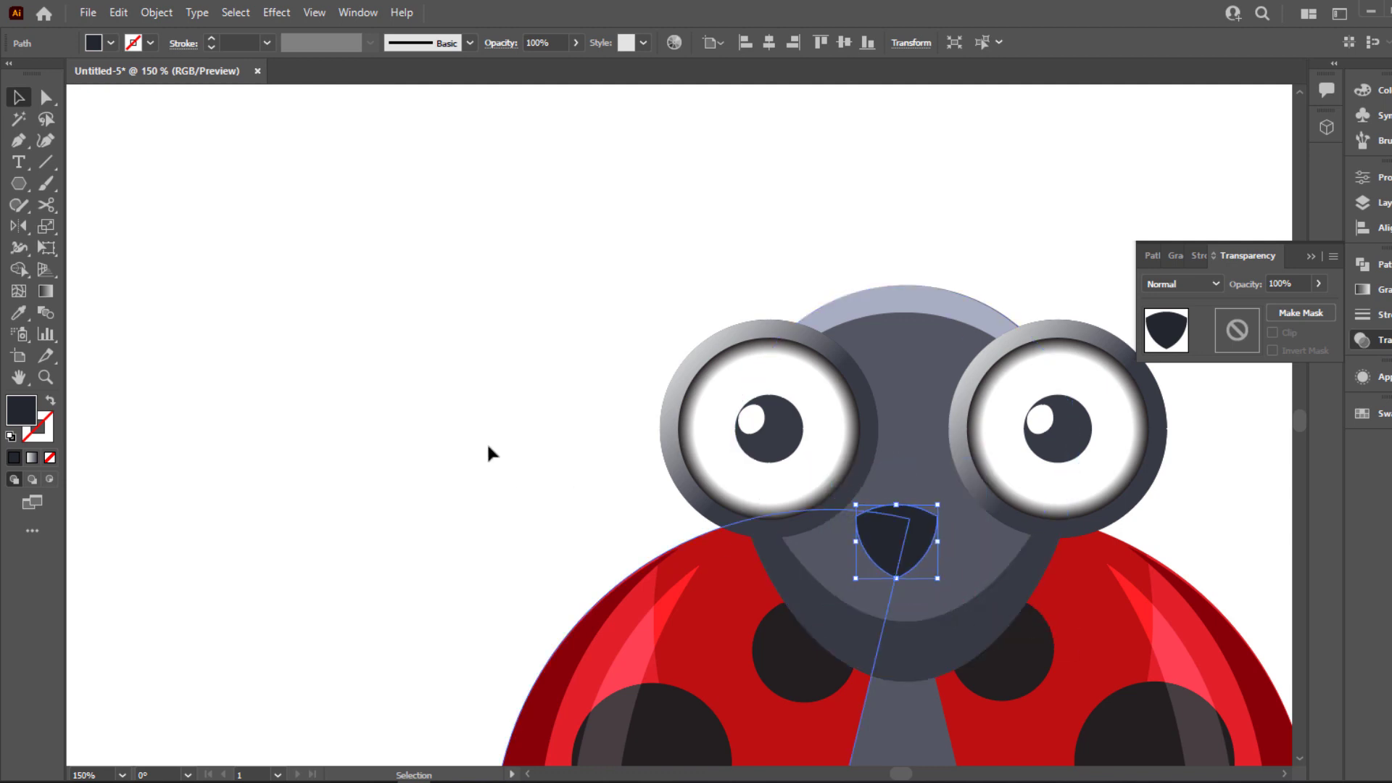
pyautogui.moveTo(852, 562); pyautogui.dragTo(733, 421)
pyautogui.click(326, 305)
pyautogui.click(733, 431)
pyautogui.click(716, 425)
pyautogui.moveTo(732, 422); pyautogui.dragTo(729, 422)
pyautogui.click(1032, 351)
# Scale the mouth shape down slightly, keeping it centered on the face
pyautogui.hotkey('ctrl', '0')
pyautogui.scroll(3, 711, 384)
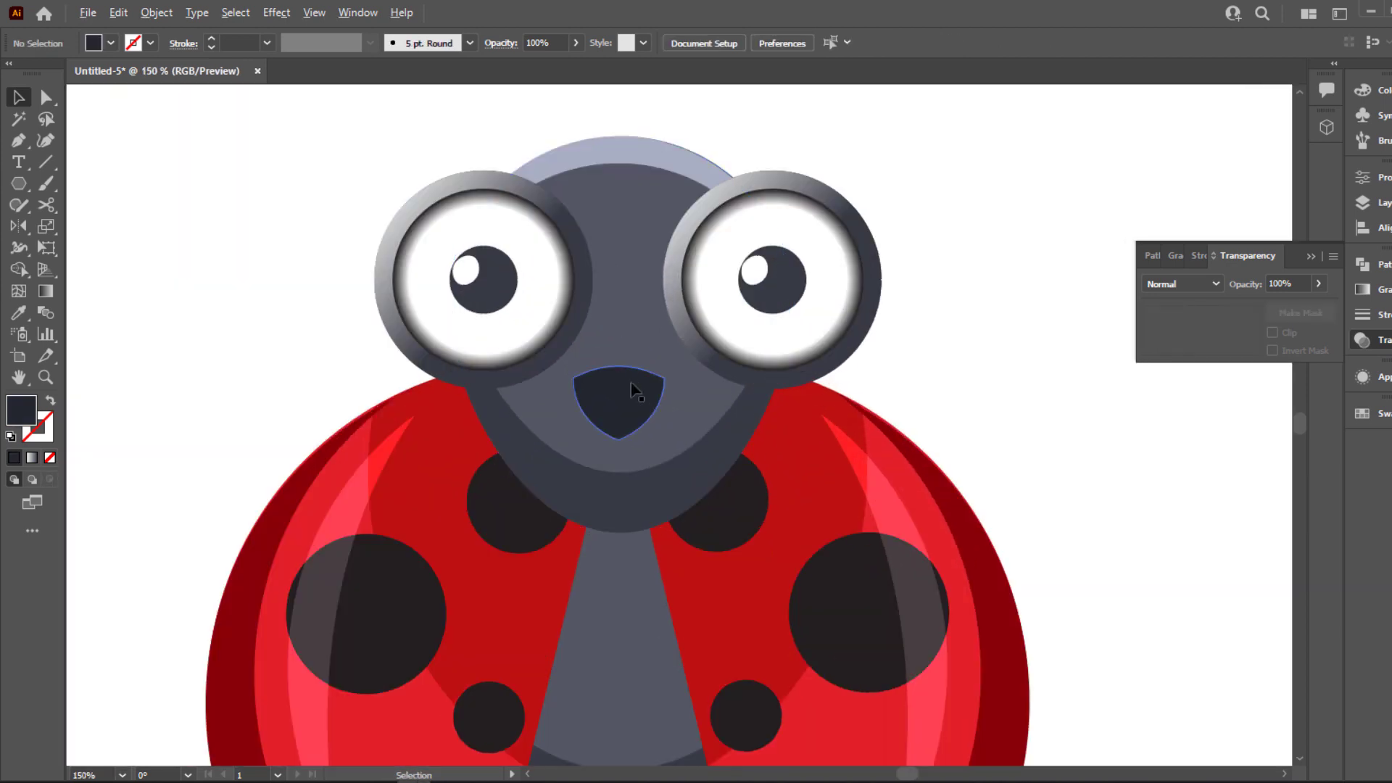
pyautogui.click(633, 389)
pyautogui.moveTo(664, 366); pyautogui.dragTo(656, 375)
pyautogui.click(910, 355)
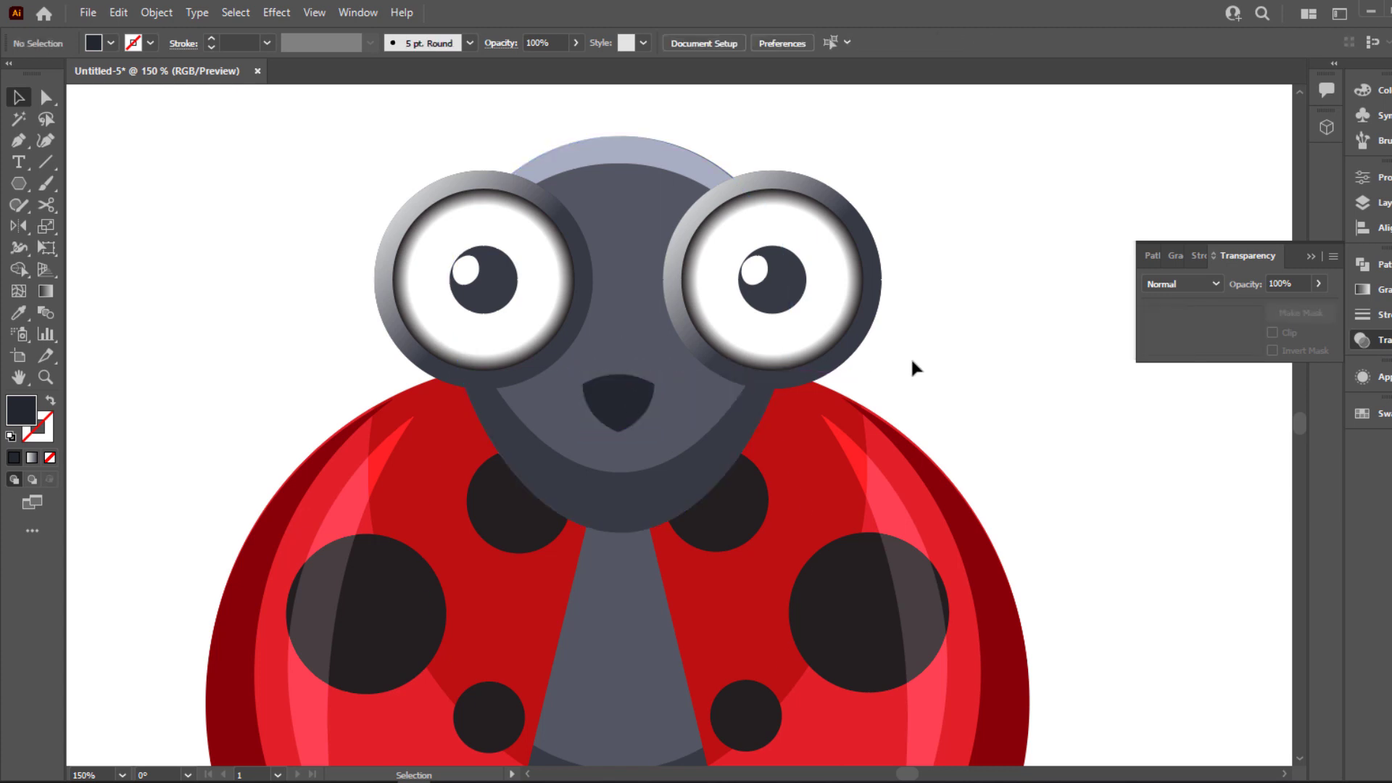
pyautogui.hotkey('ctrl', '0')
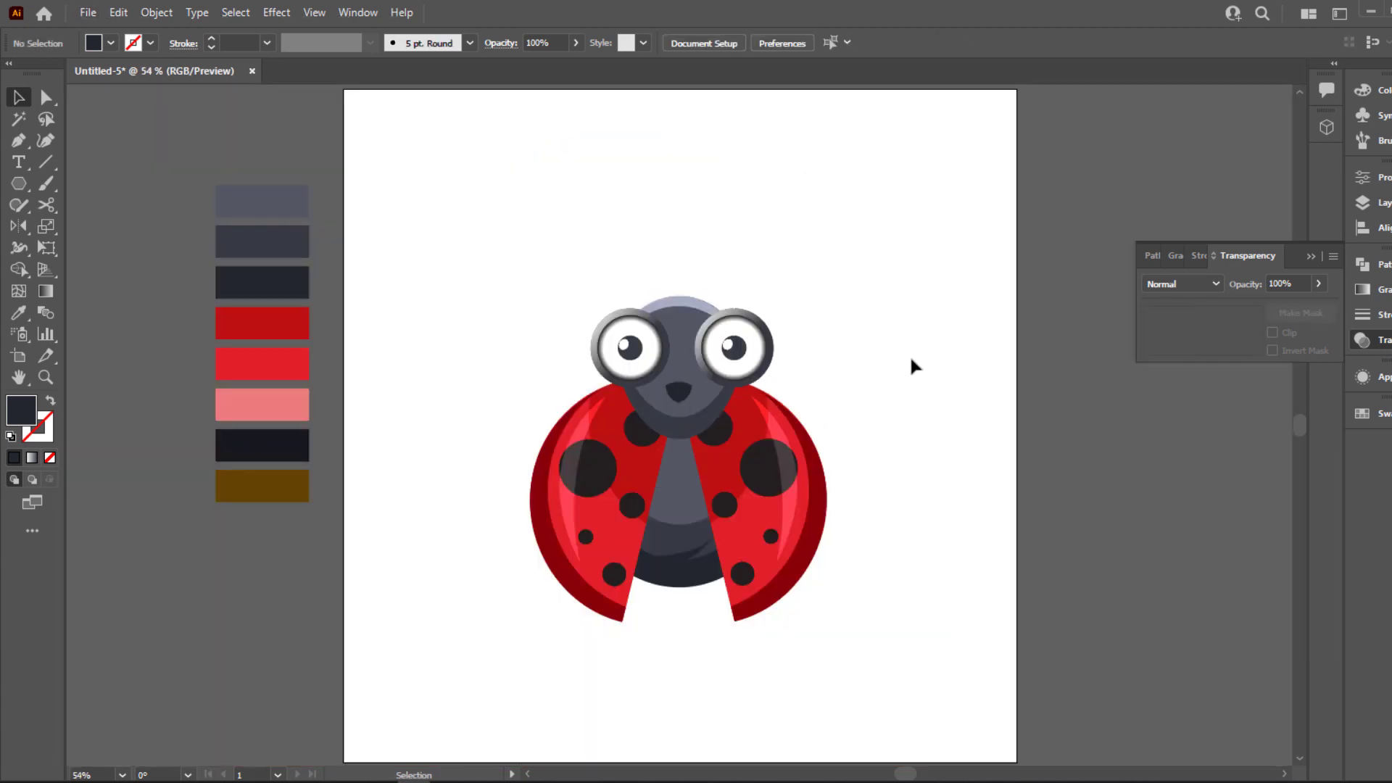
pyautogui.click(679, 390)
pyautogui.click(277, 13)
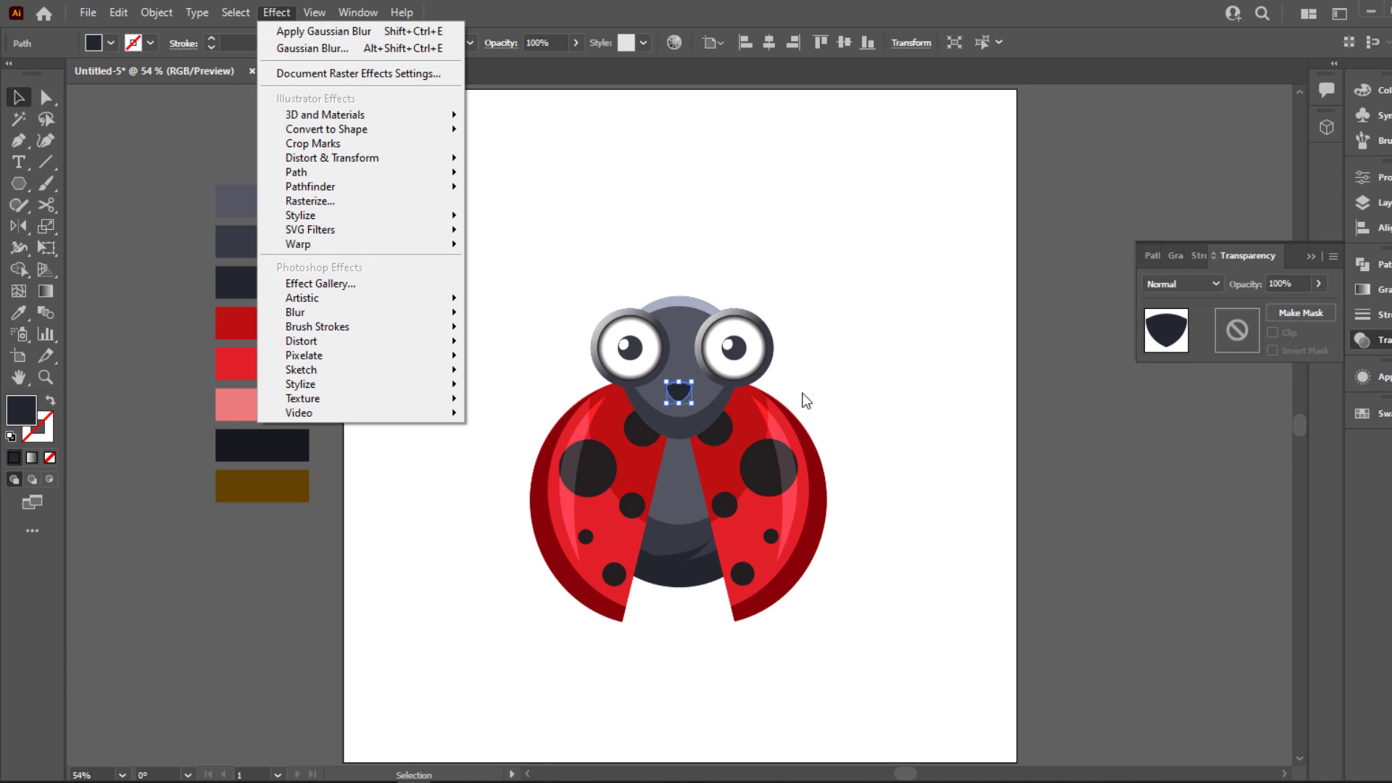
pyautogui.click(806, 401)
# Add a Drop Shadow effect to the head's base shape in Multiply mode and set the shadow opacity to 75%
pyautogui.click(678, 323)
pyautogui.click(277, 13)
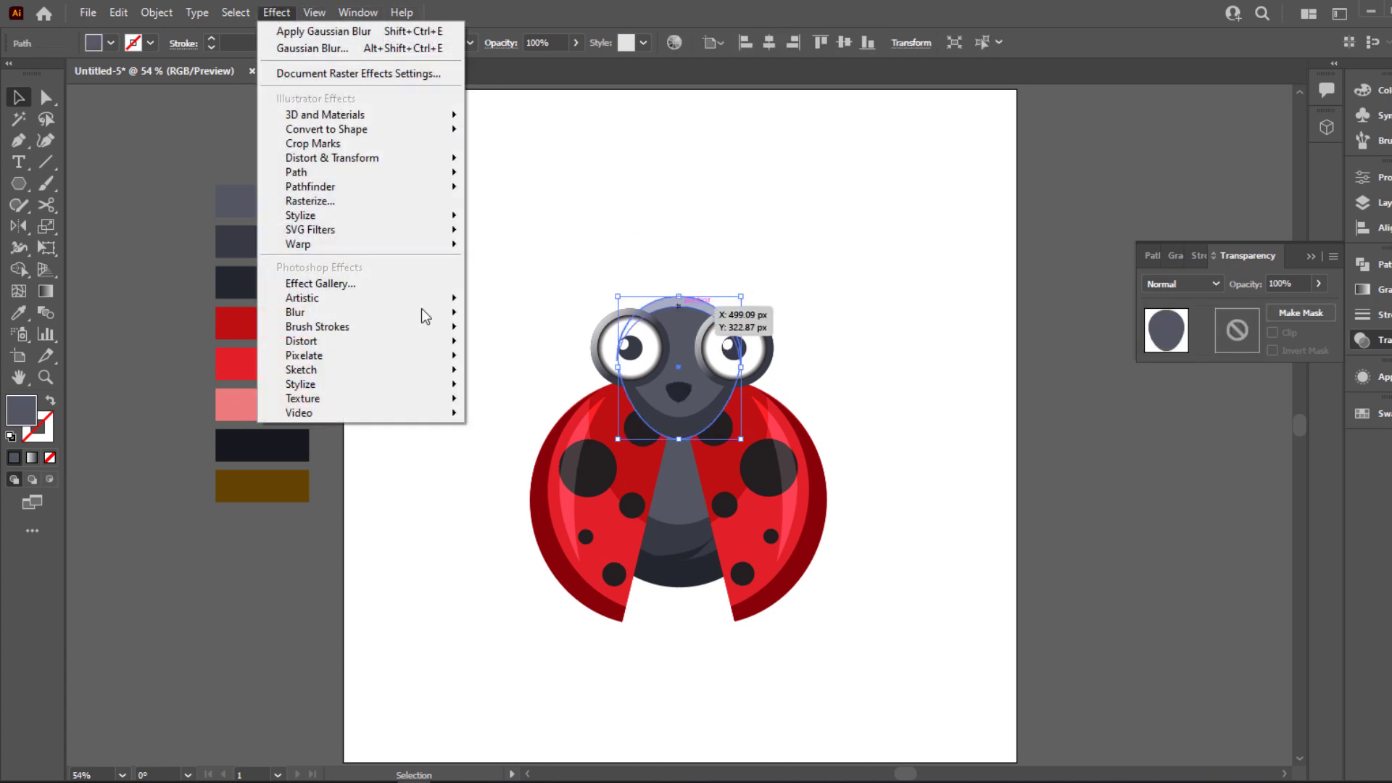
pyautogui.moveTo(408, 215)
pyautogui.click(507, 216)
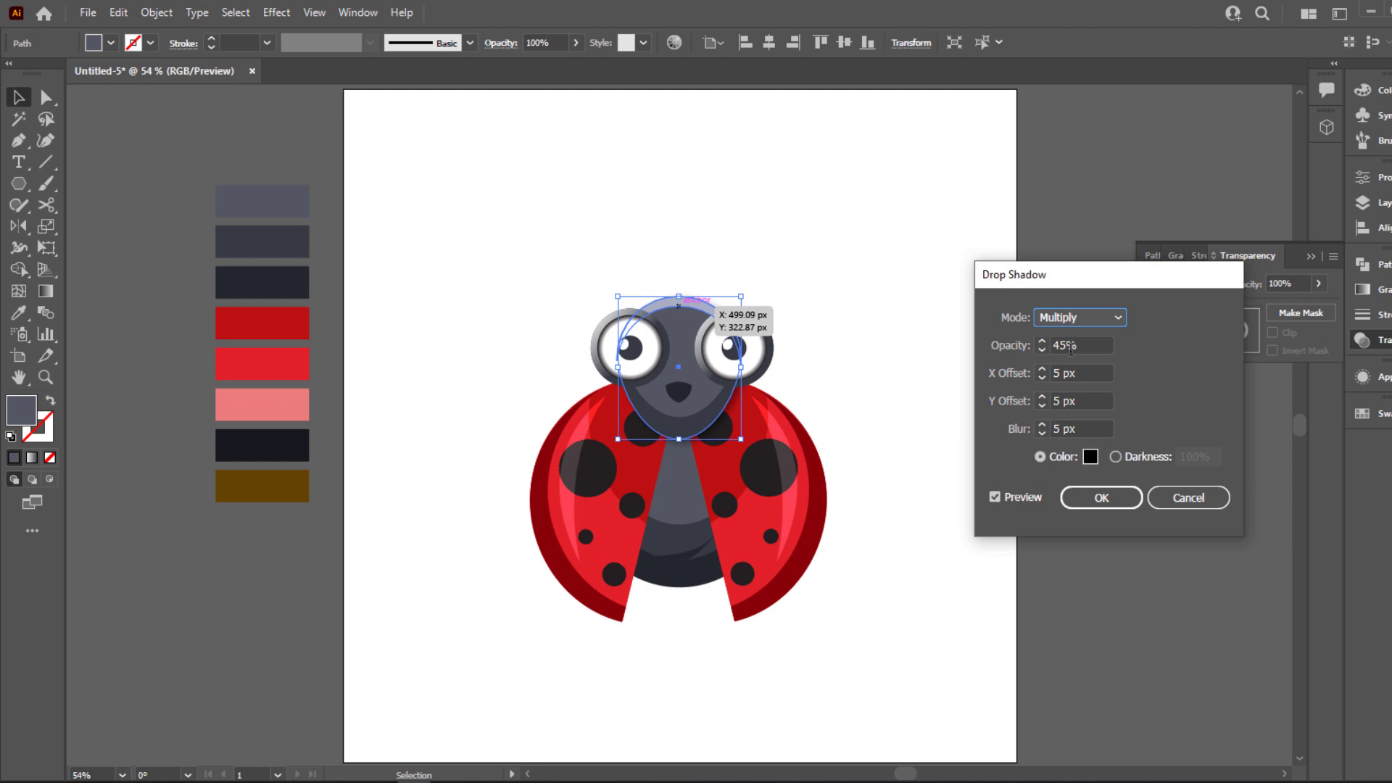
pyautogui.doubleClick(1070, 350)
pyautogui.write('75')
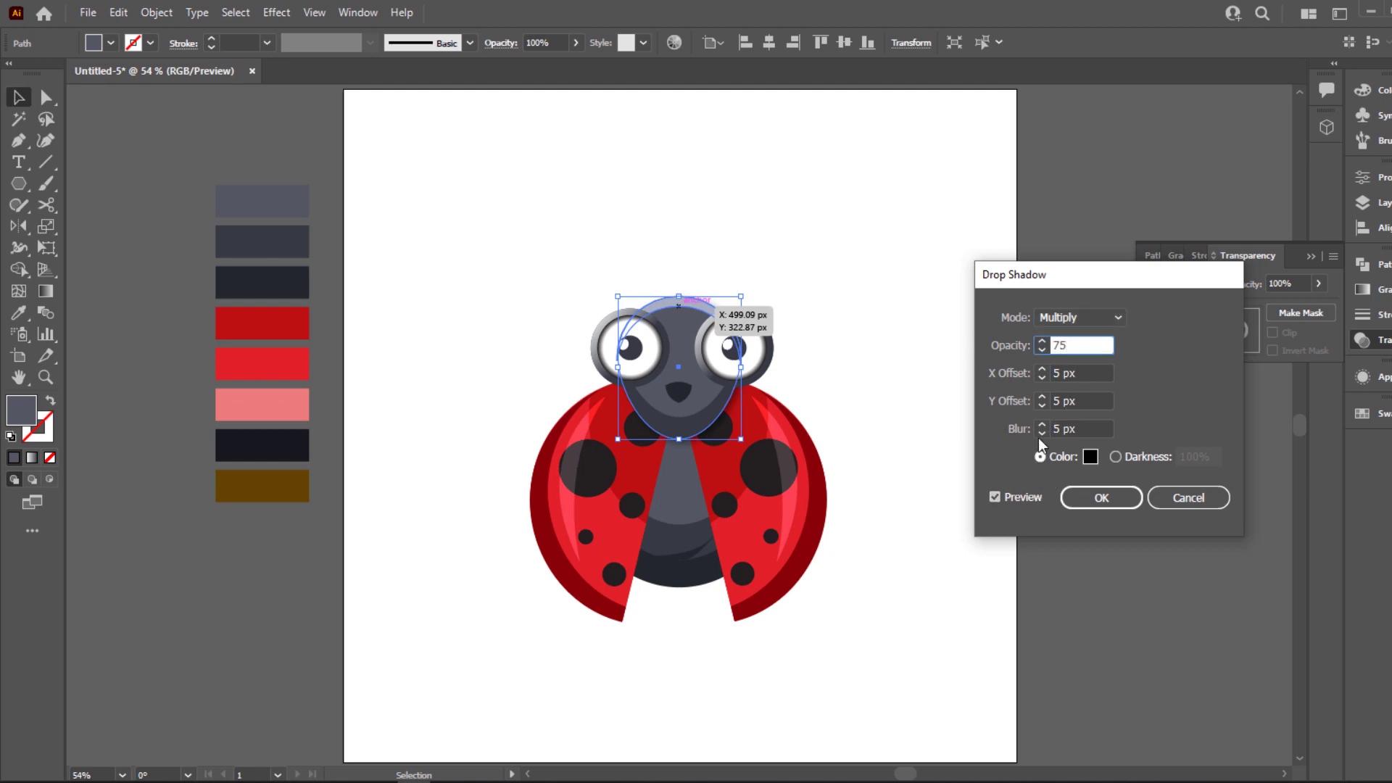
# Set the head shadow's X offset to 0 px, Y offset to 19 px and blur to 10 px, and apply it
pyautogui.click(1043, 400)
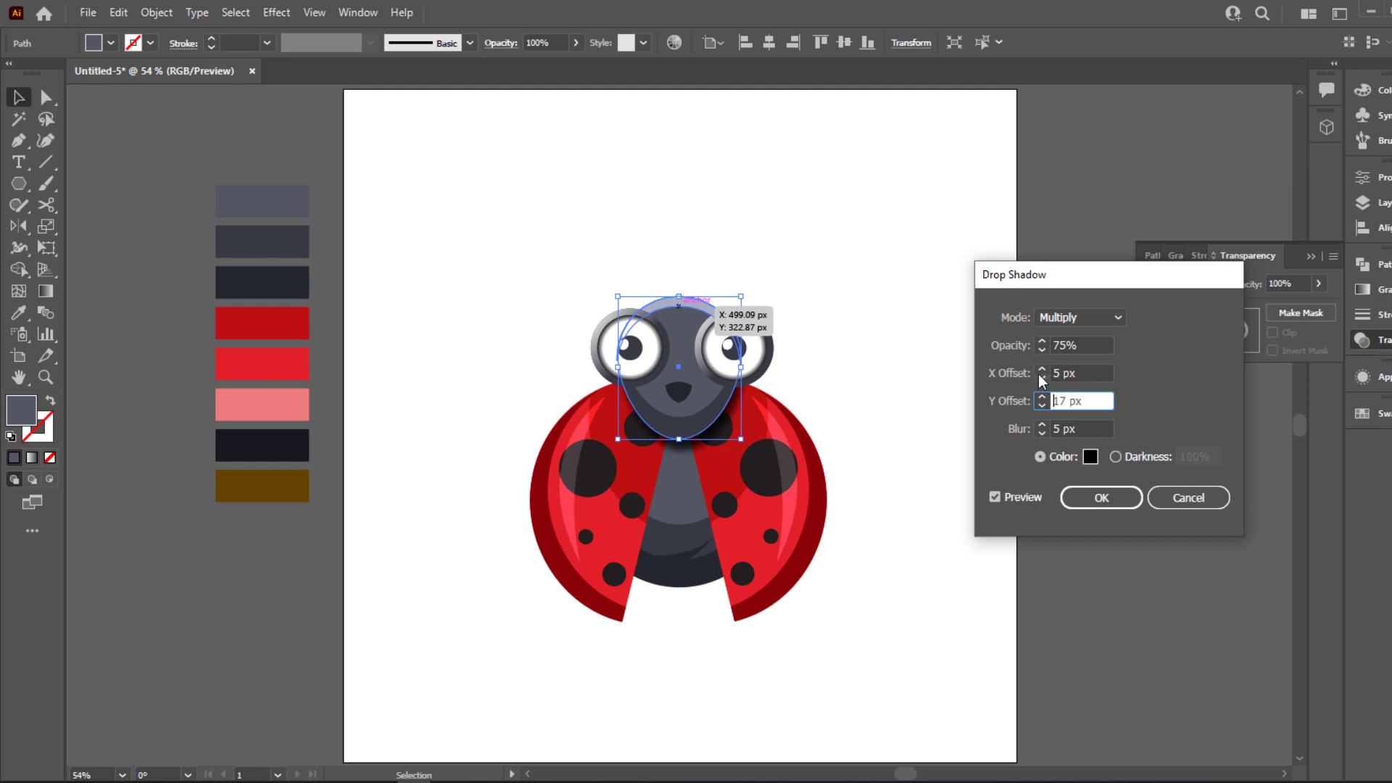
pyautogui.click(1041, 368)
pyautogui.click(1042, 367)
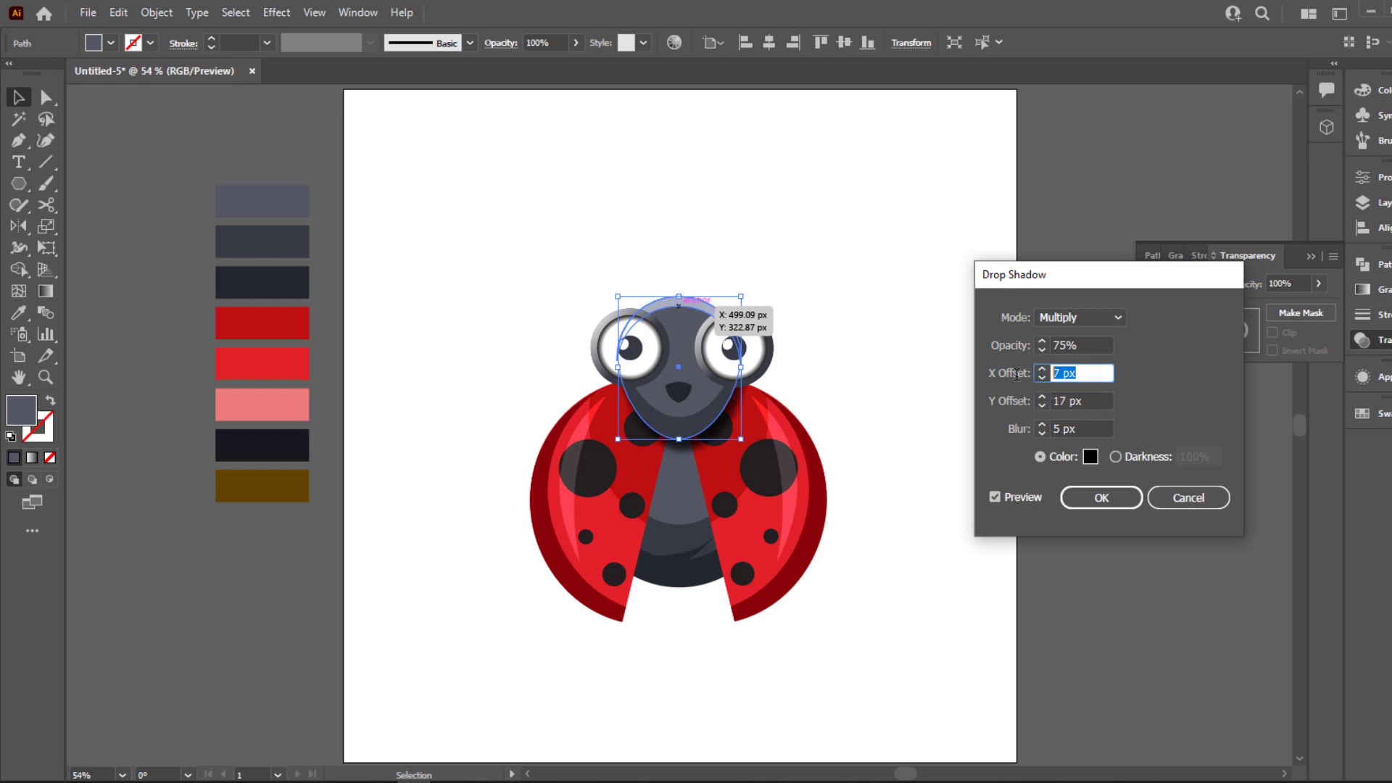
pyautogui.write('0')
pyautogui.press('Tab')
pyautogui.click(1042, 397)
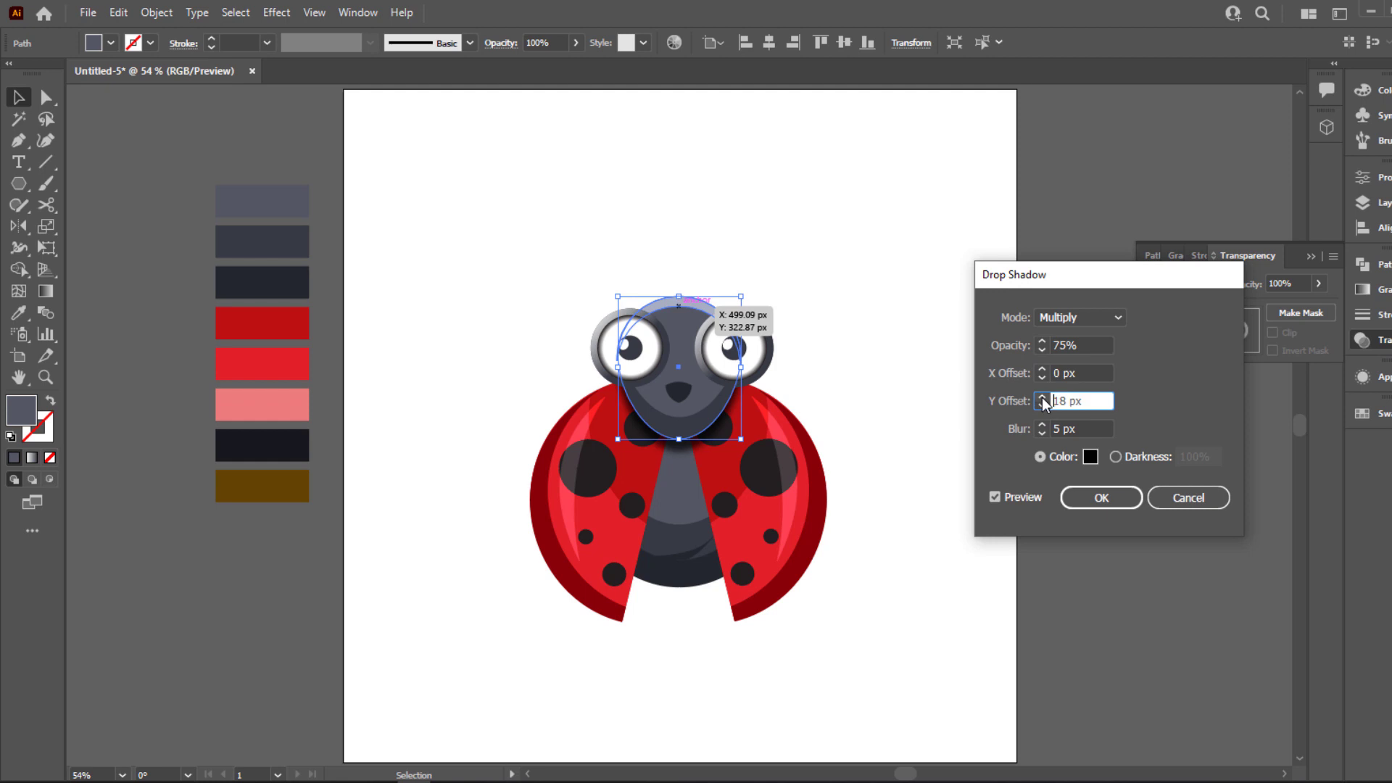
pyautogui.click(1042, 423)
pyautogui.click(1041, 424)
pyautogui.click(1042, 423)
pyautogui.click(1041, 423)
pyautogui.click(1041, 424)
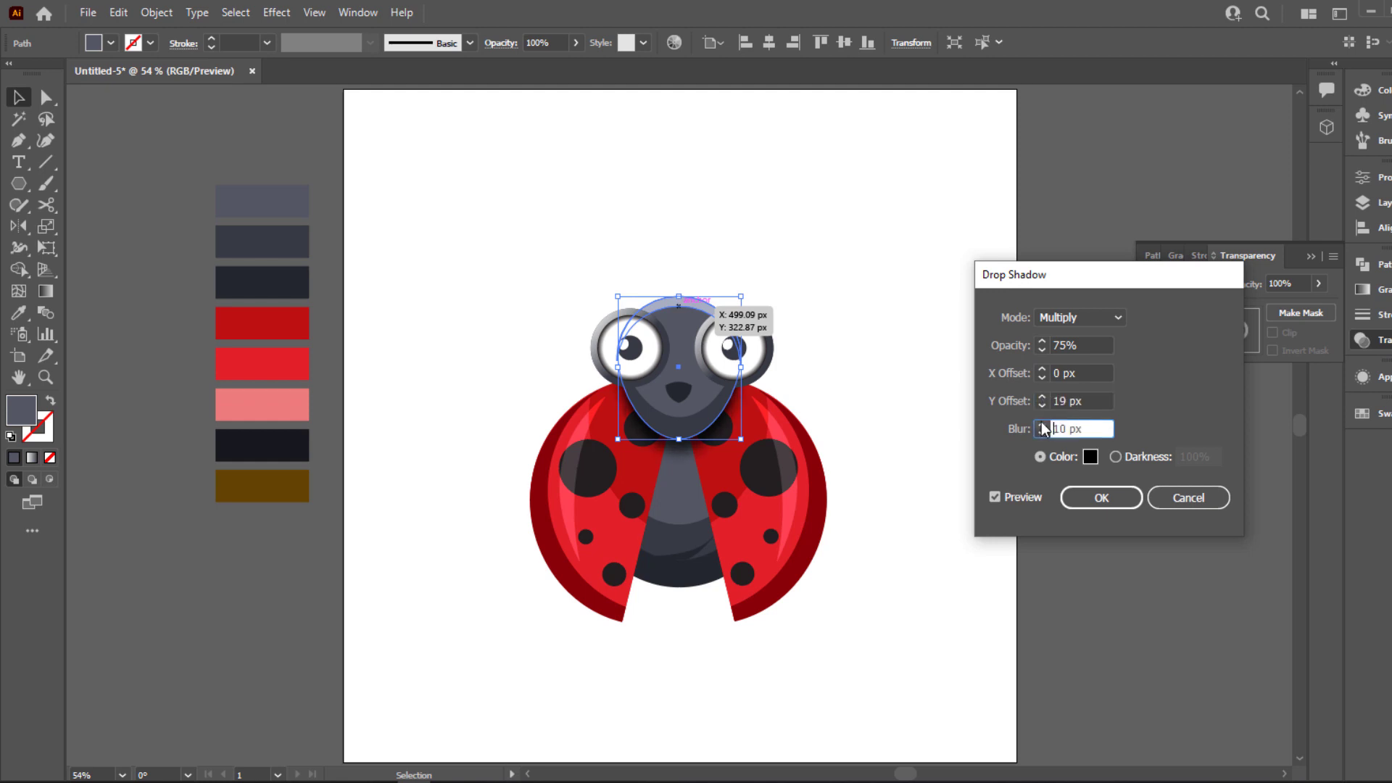
pyautogui.click(1098, 497)
pyautogui.click(988, 518)
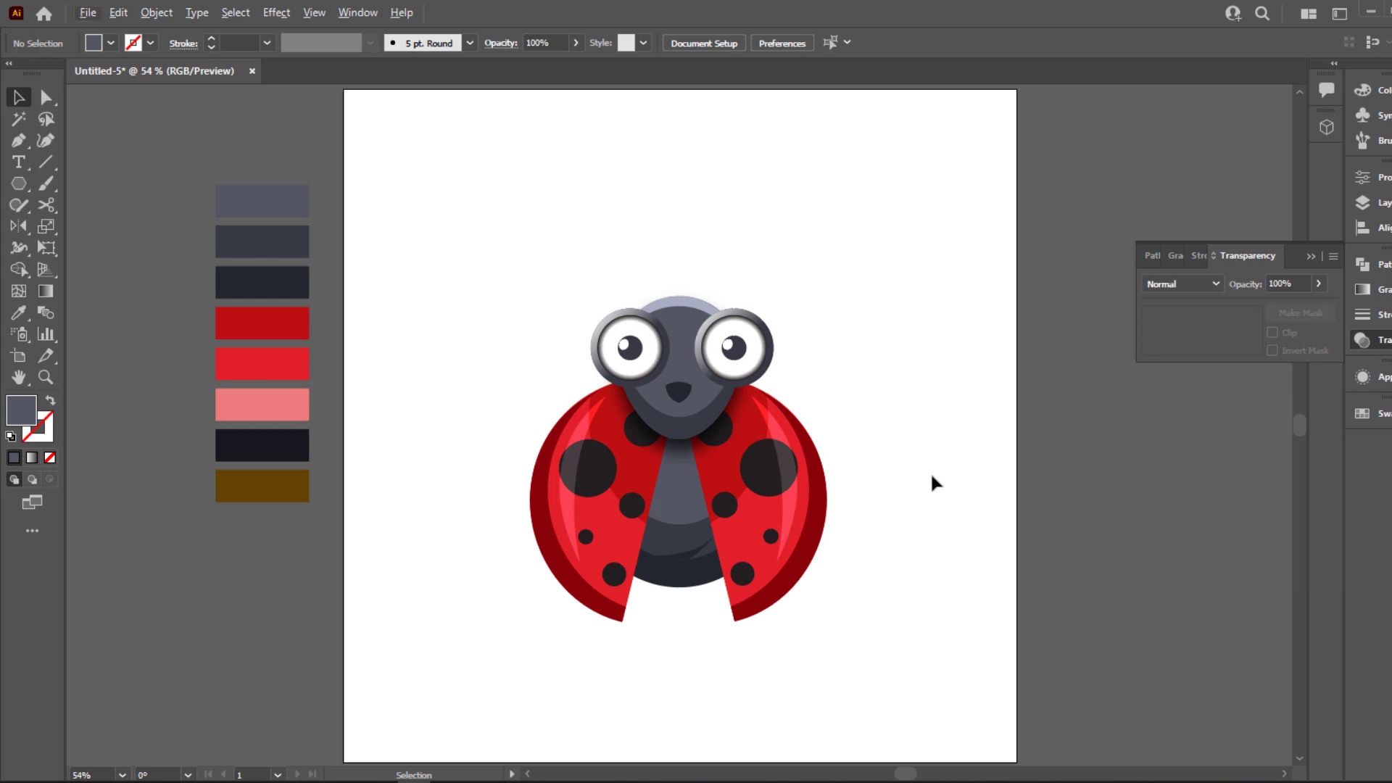
# Inspect the head's shadow over the body and check that each spotted wing selects as a group
pyautogui.scroll(2, 864, 476)
pyautogui.moveTo(903, 540); pyautogui.dragTo(985, 432)
pyautogui.scroll(1, 942, 501)
pyautogui.scroll(-2, 937, 516)
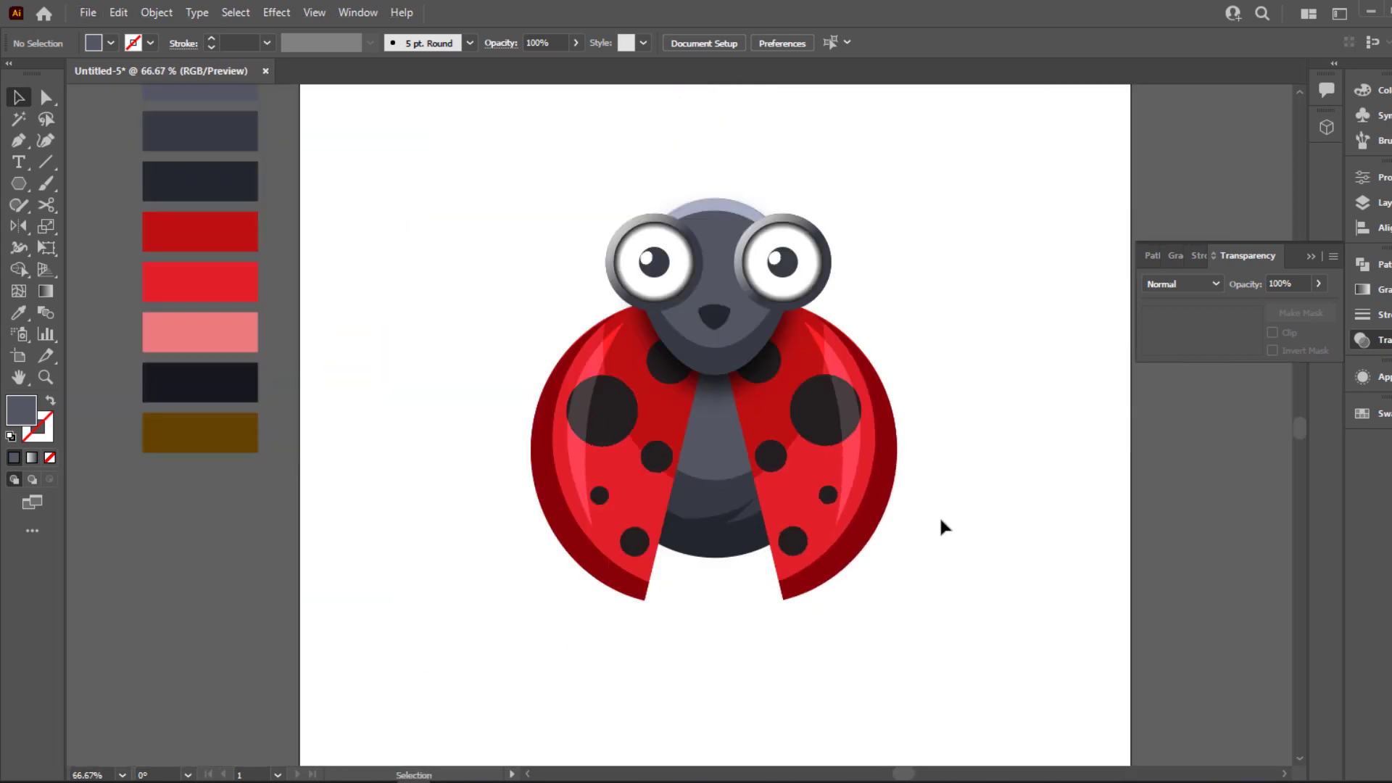
pyautogui.moveTo(948, 517); pyautogui.dragTo(879, 487)
pyautogui.scroll(1, 879, 488)
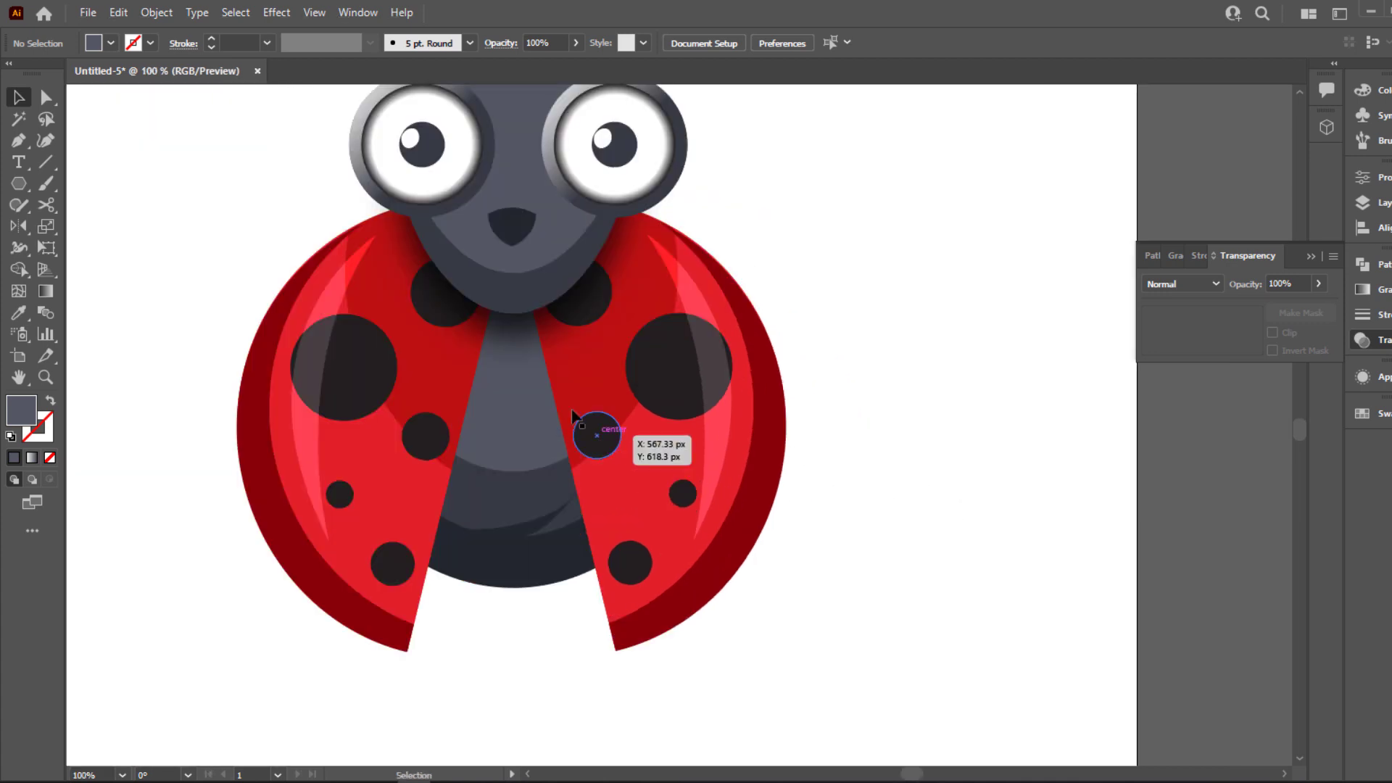
pyautogui.scroll(-1, 447, 401)
pyautogui.click(558, 446)
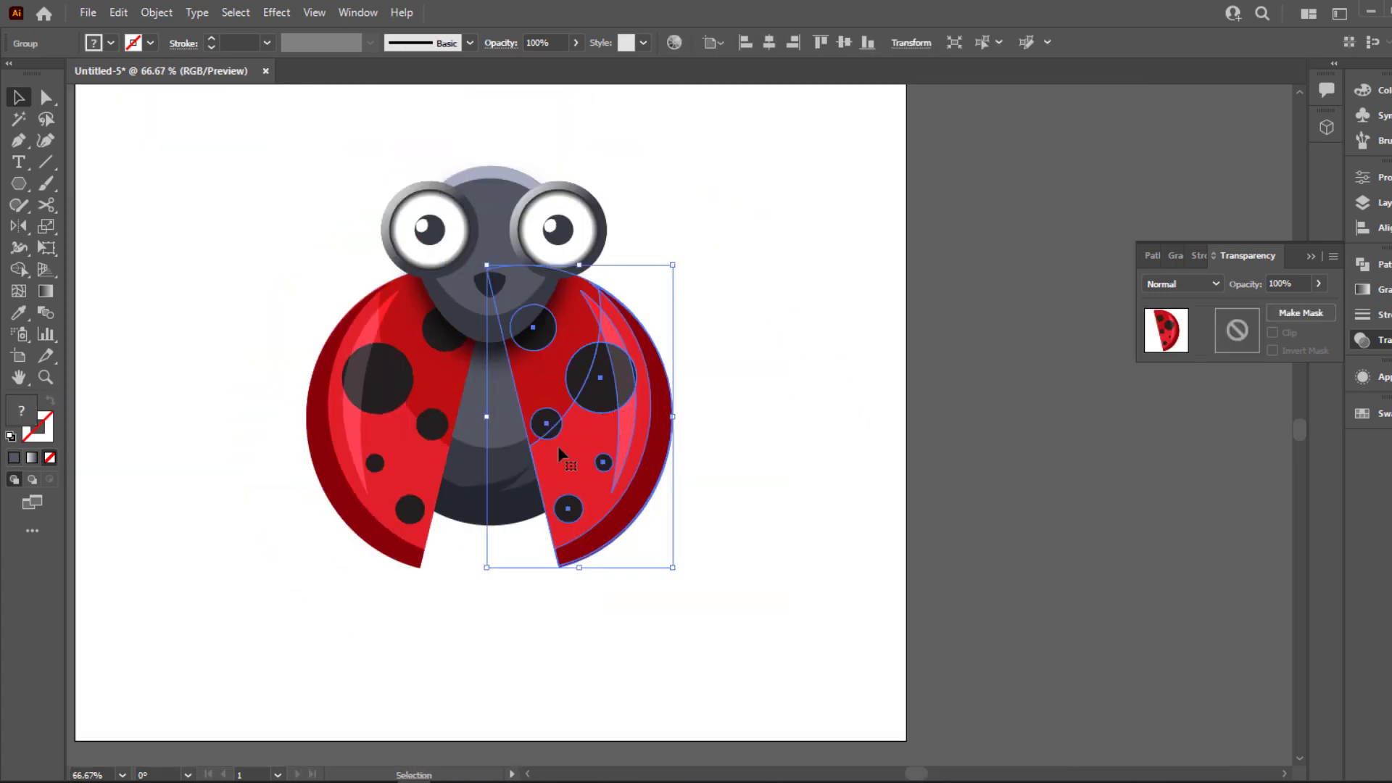
pyautogui.click(854, 419)
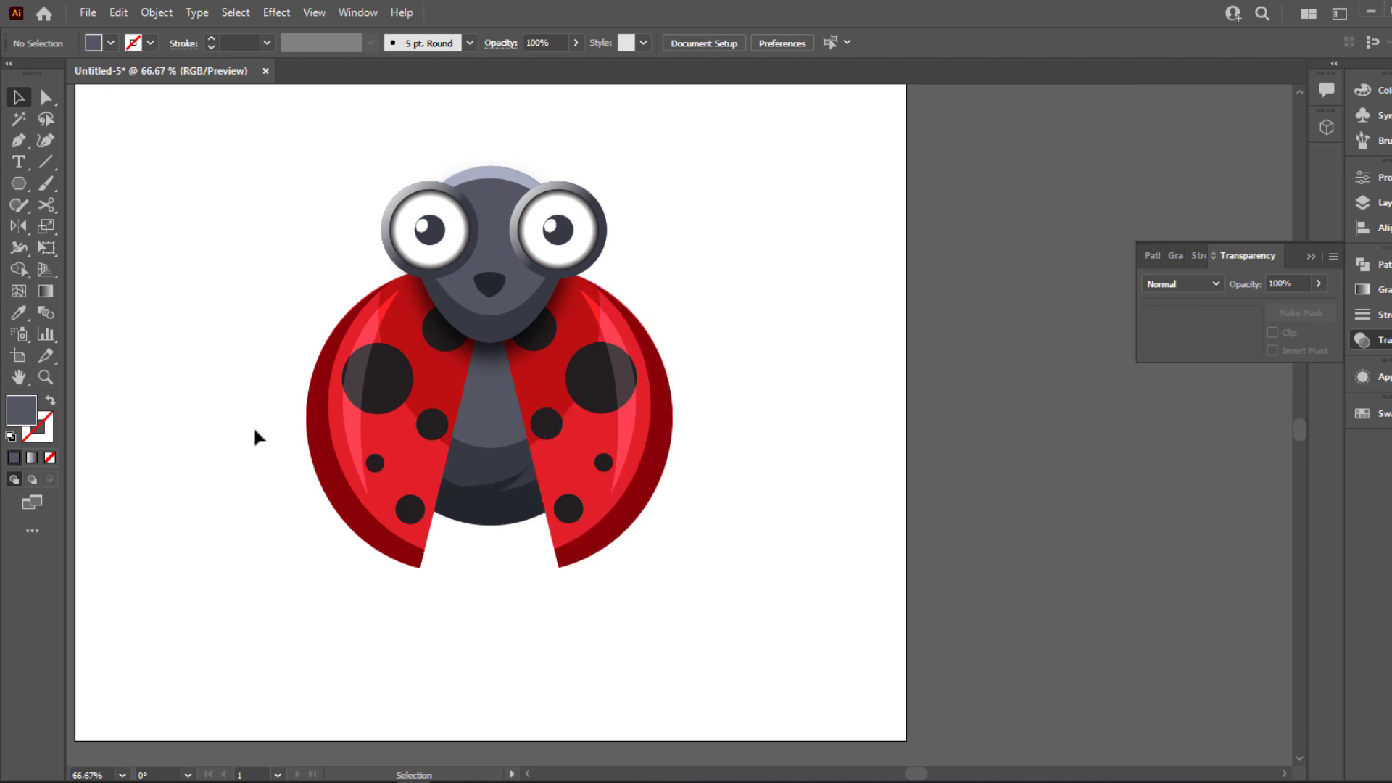
pyautogui.click(426, 390)
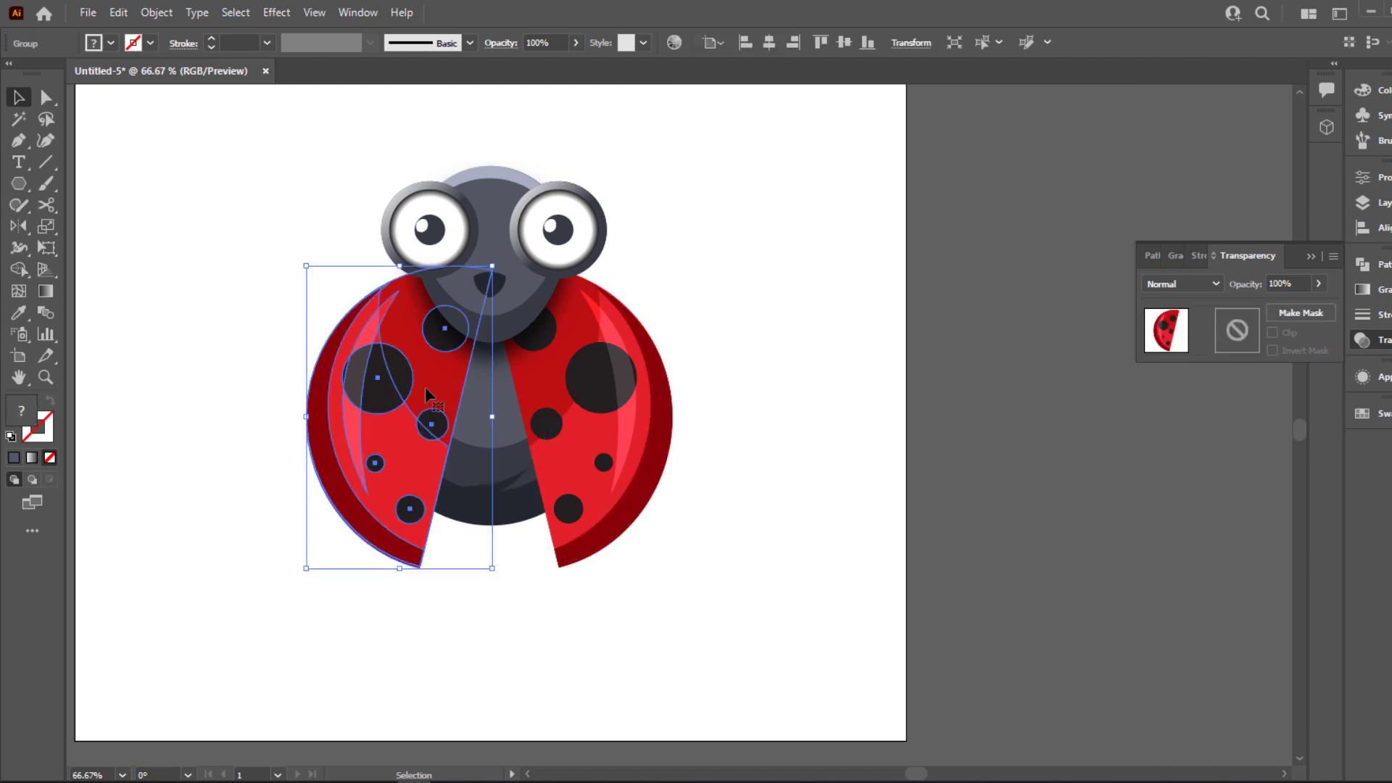
pyautogui.click(255, 371)
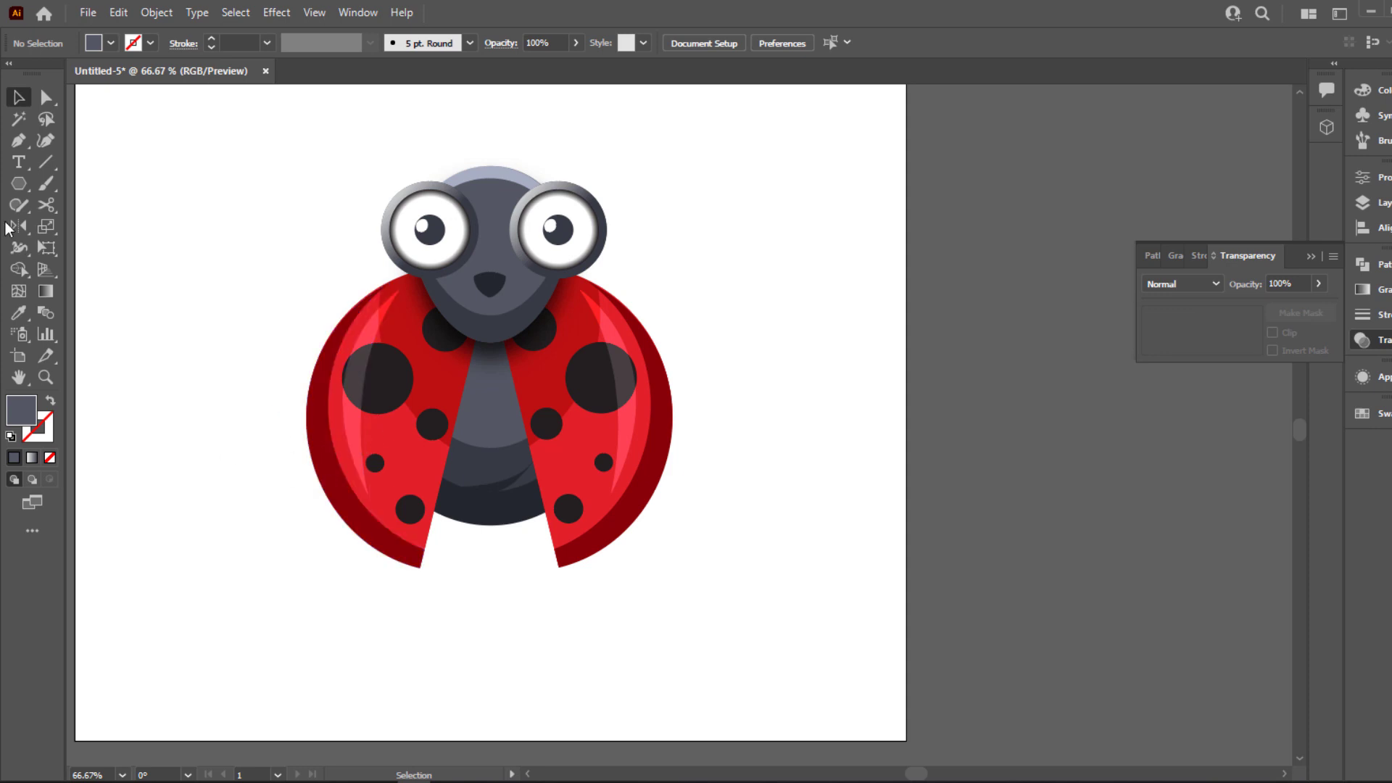
# Draw a closed, bent antenna shape with the Pen tool, rising from the head's top rim and tapering to its base
pyautogui.scroll(2, 84, 159)
pyautogui.press('p')
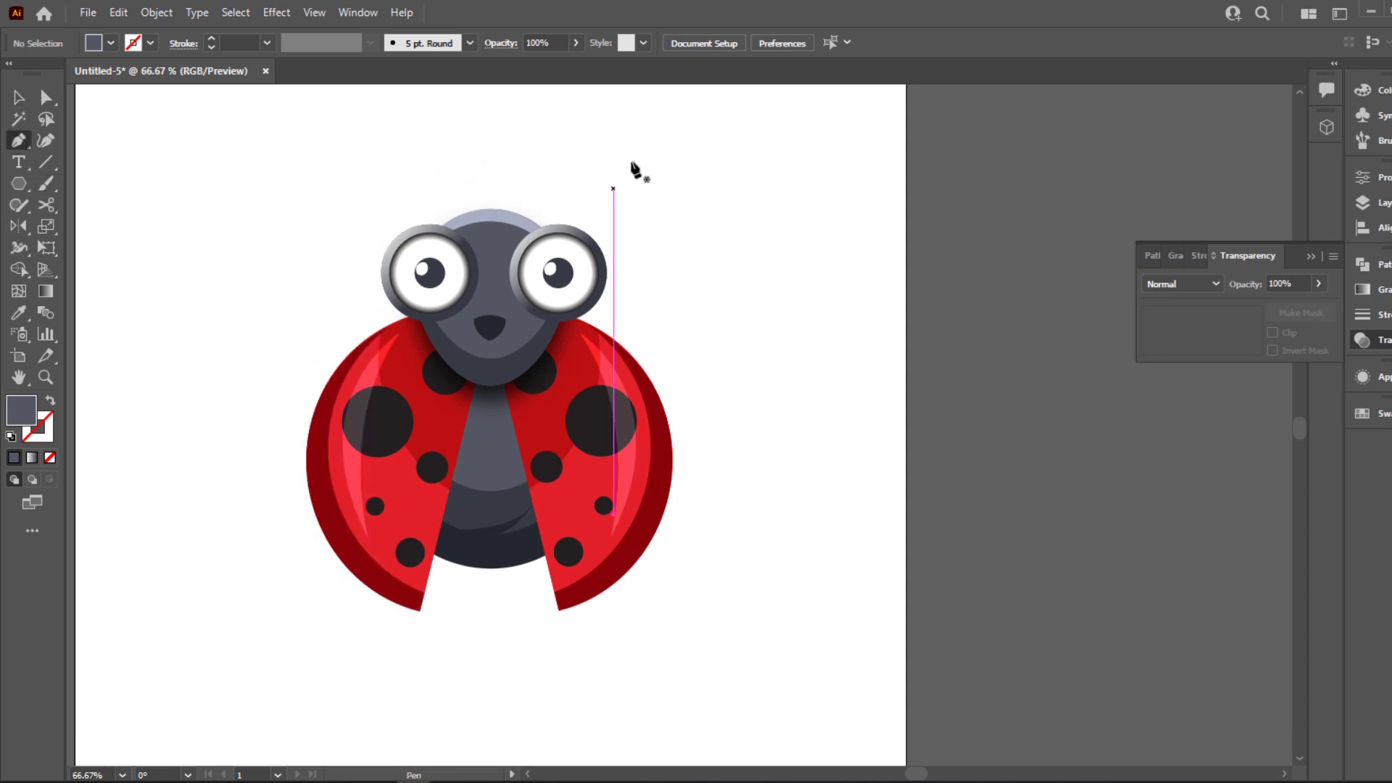
pyautogui.scroll(3, 631, 168)
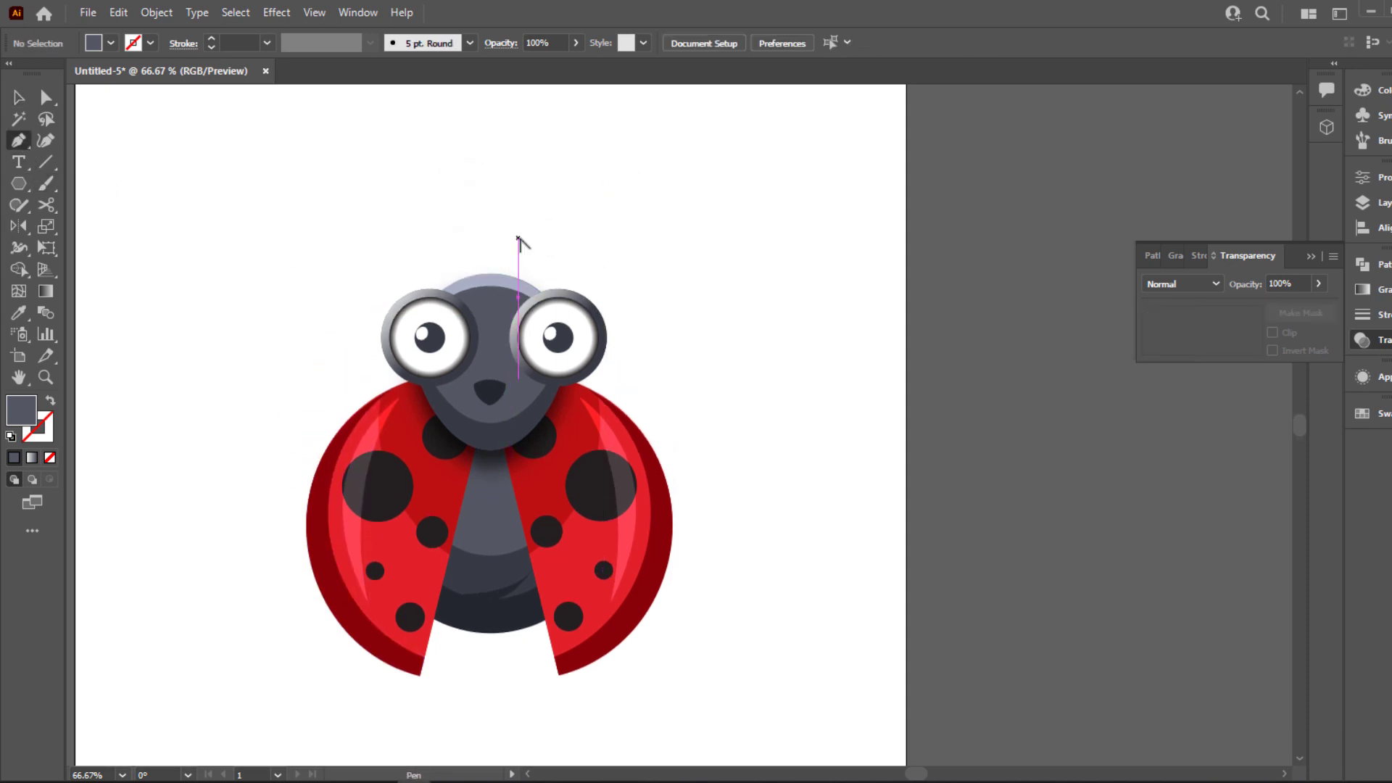
pyautogui.scroll(3, 518, 239)
pyautogui.click(476, 351)
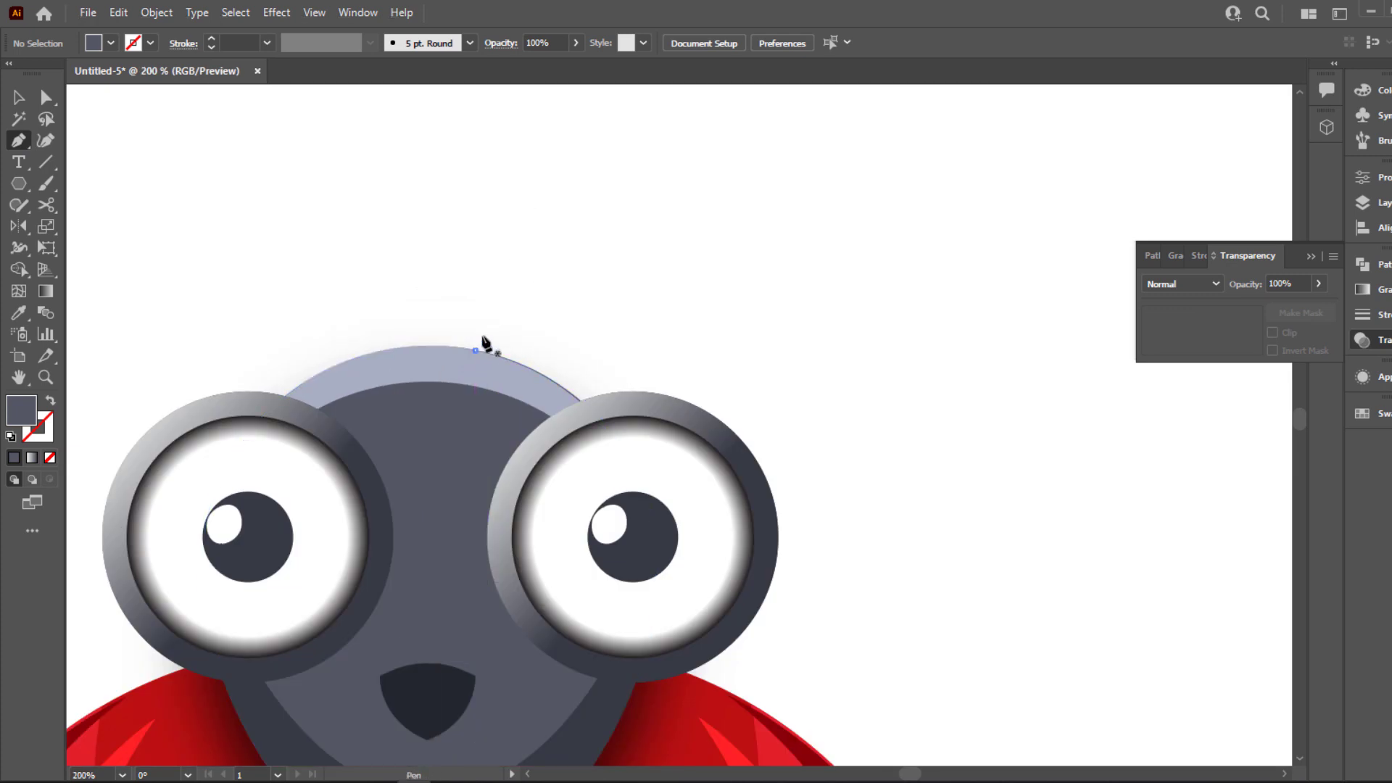
pyautogui.moveTo(516, 189); pyautogui.dragTo(547, 163)
pyautogui.click(587, 155)
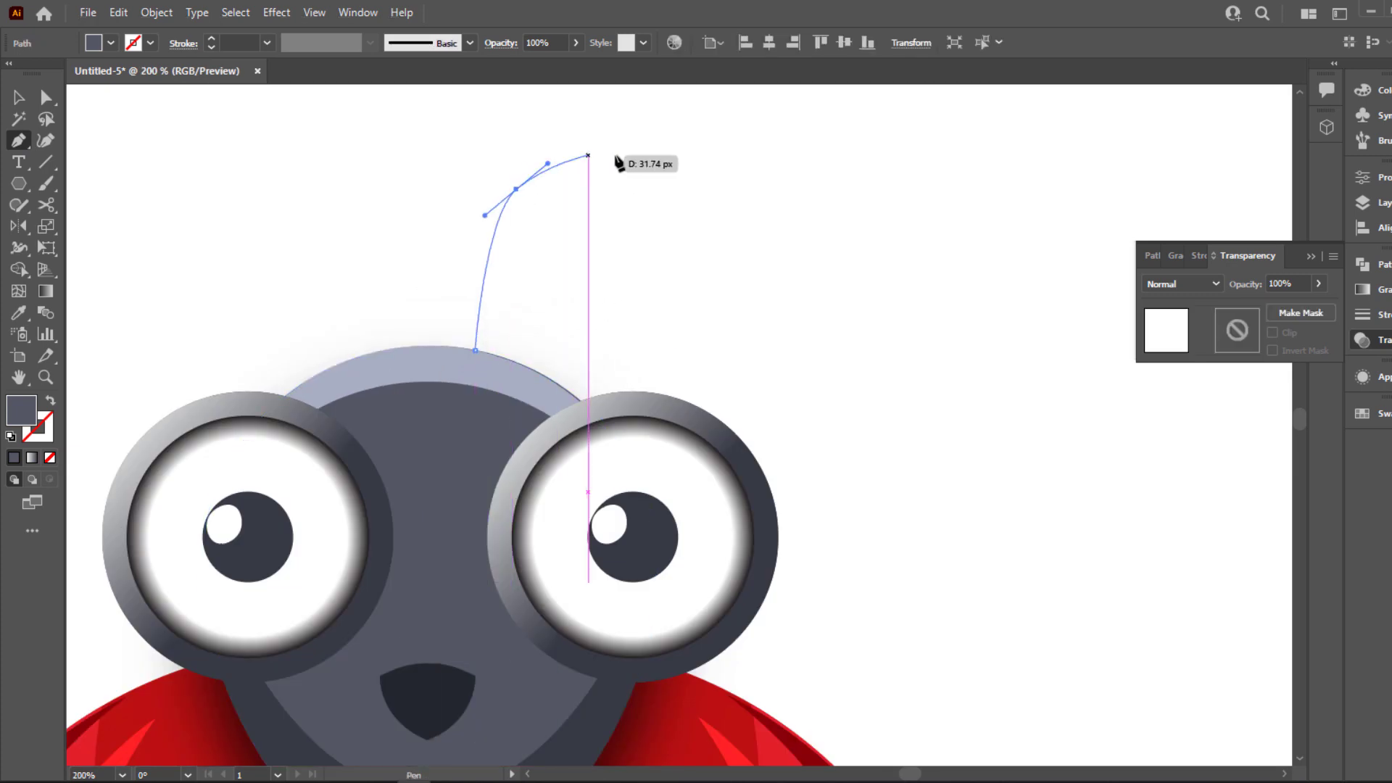
pyautogui.moveTo(697, 124); pyautogui.dragTo(716, 142)
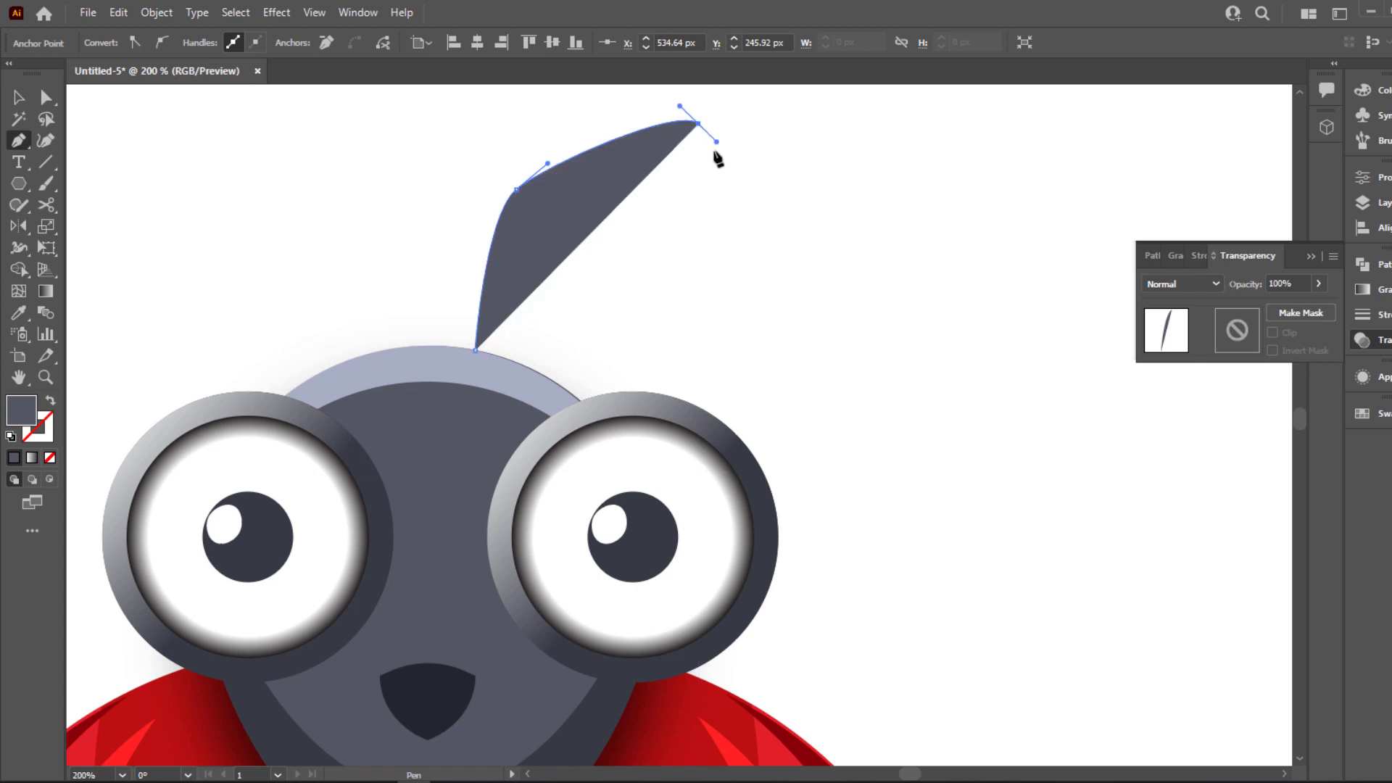
pyautogui.moveTo(537, 201); pyautogui.dragTo(520, 204)
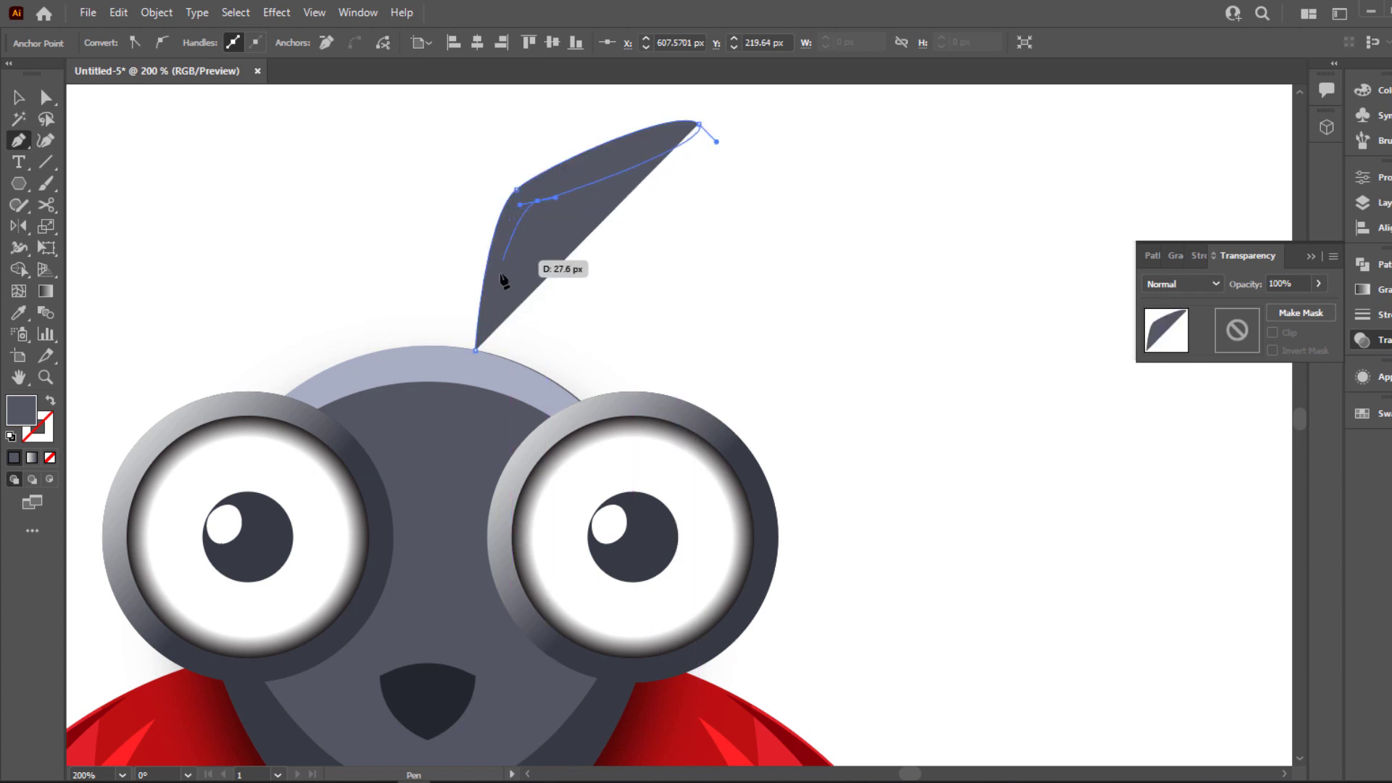
pyautogui.click(475, 350)
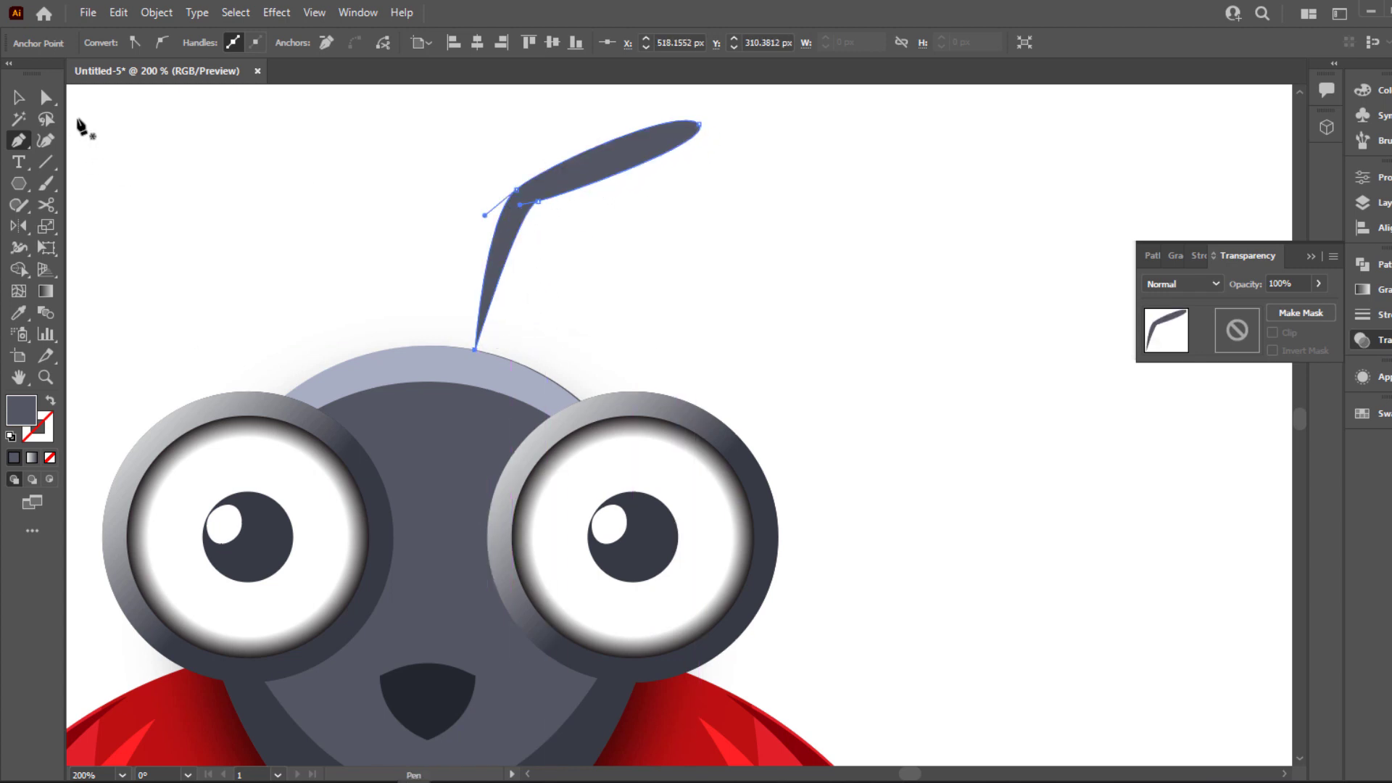
# Adjust the direction handles of the anchor point at the antenna's inner bend to smooth the curve into the stem
pyautogui.click(48, 99)
pyautogui.click(160, 137)
pyautogui.click(537, 201)
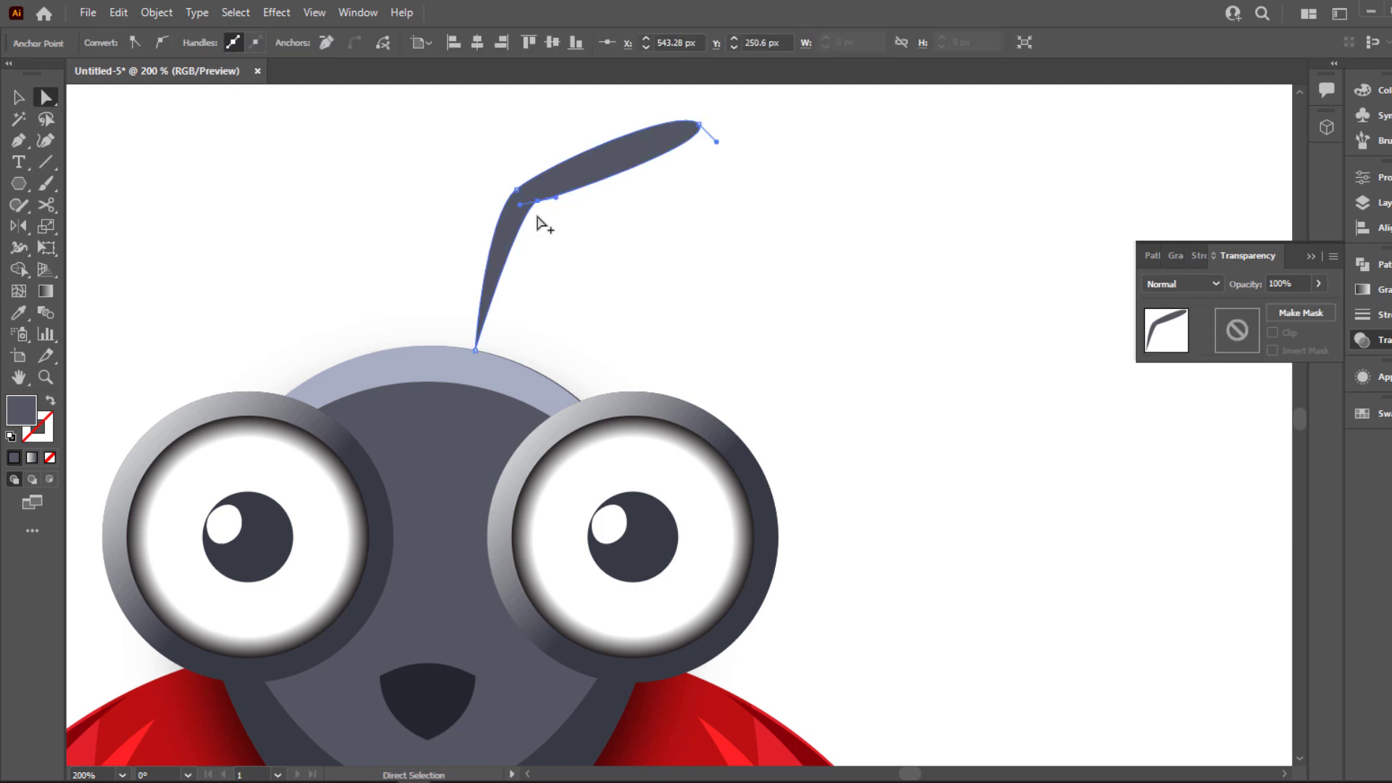
pyautogui.scroll(4, 537, 216)
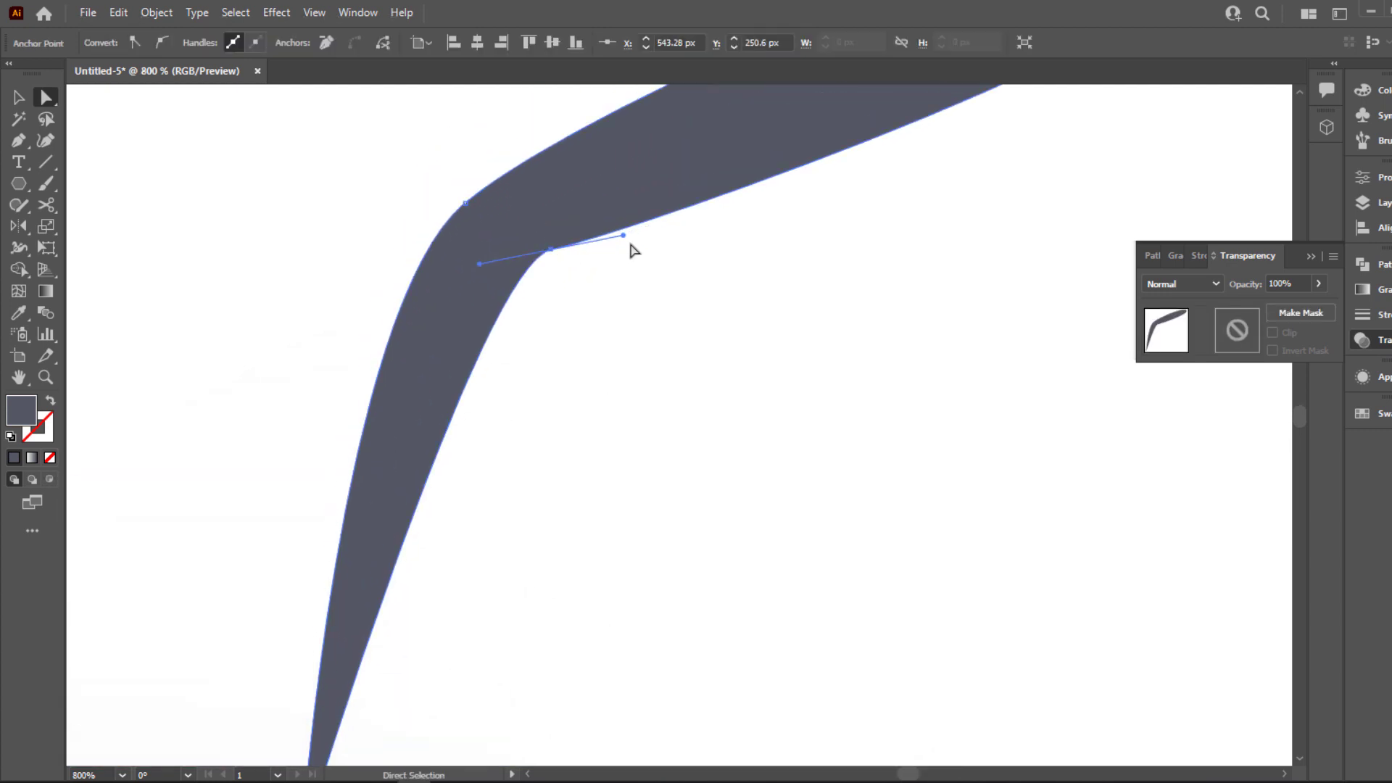
pyautogui.moveTo(622, 238); pyautogui.dragTo(553, 261)
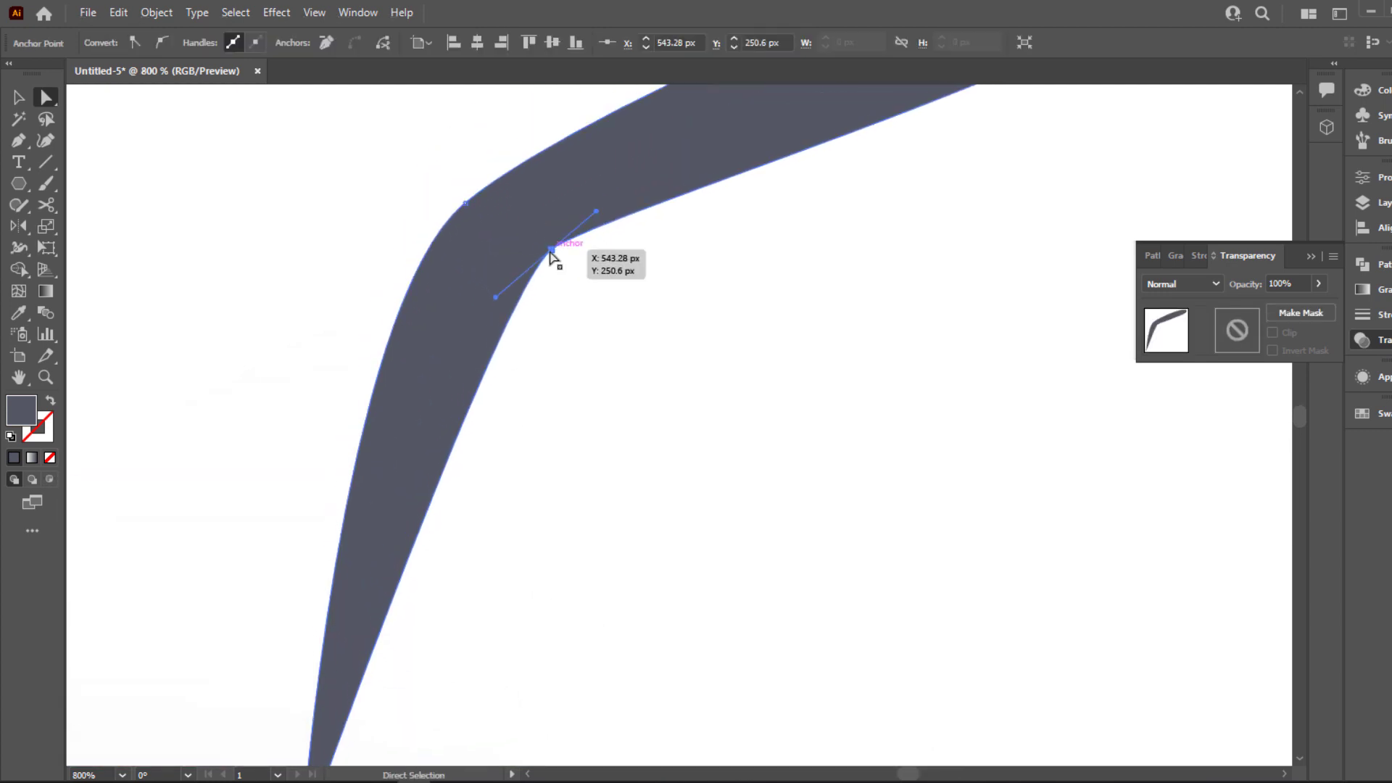
pyautogui.click(570, 271)
pyautogui.scroll(-5, 570, 271)
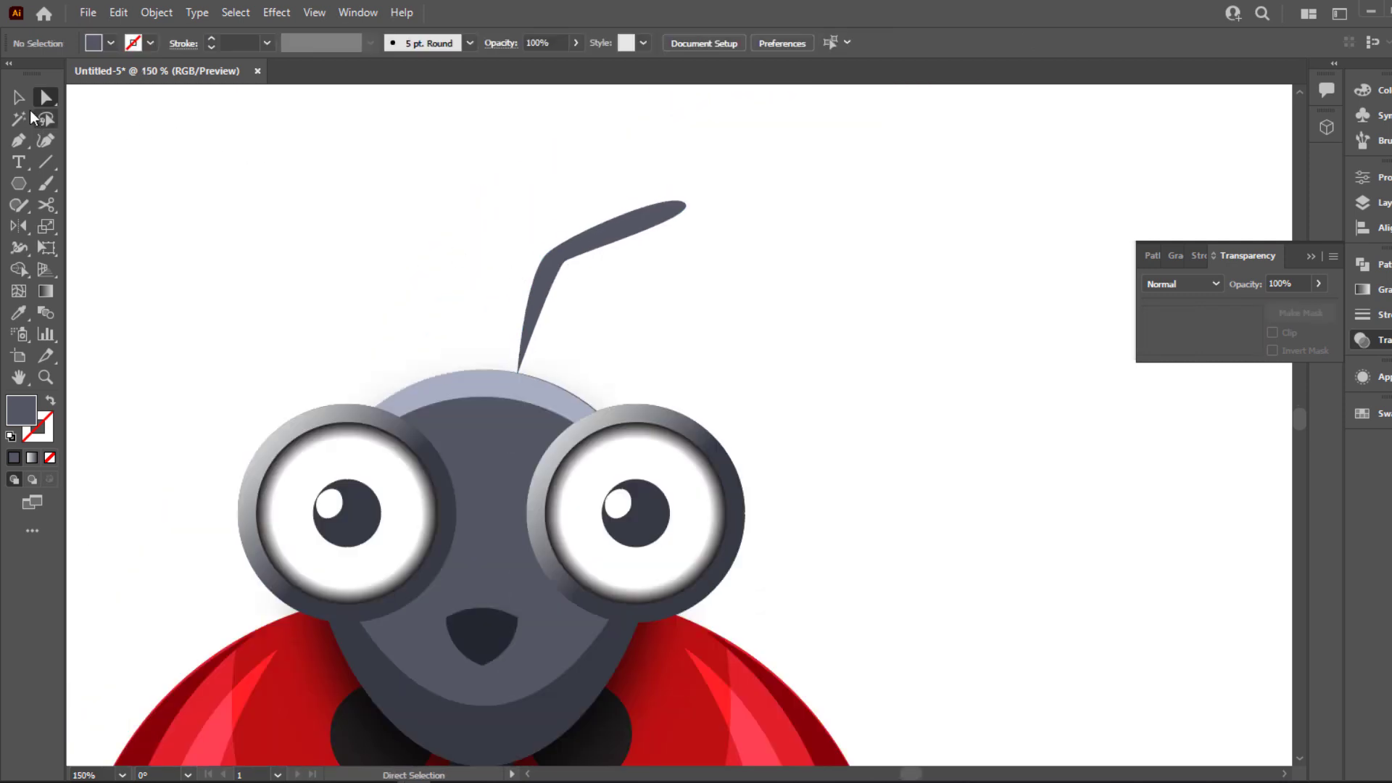
# Send the antenna to the back and position its base slightly behind the head's top rim
pyautogui.click(23, 100)
pyautogui.moveTo(529, 319); pyautogui.dragTo(521, 339)
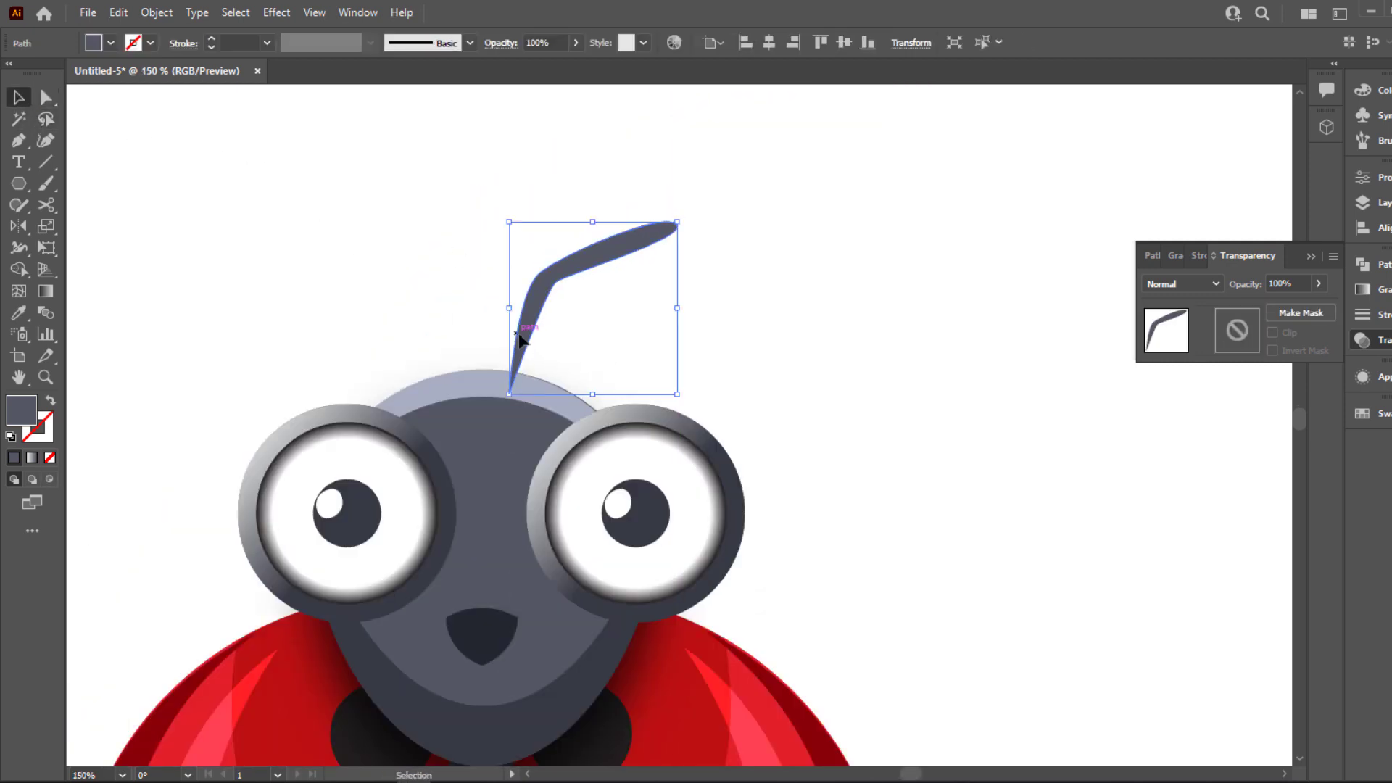
pyautogui.rightClick(520, 339)
pyautogui.moveTo(611, 665)
pyautogui.click(754, 720)
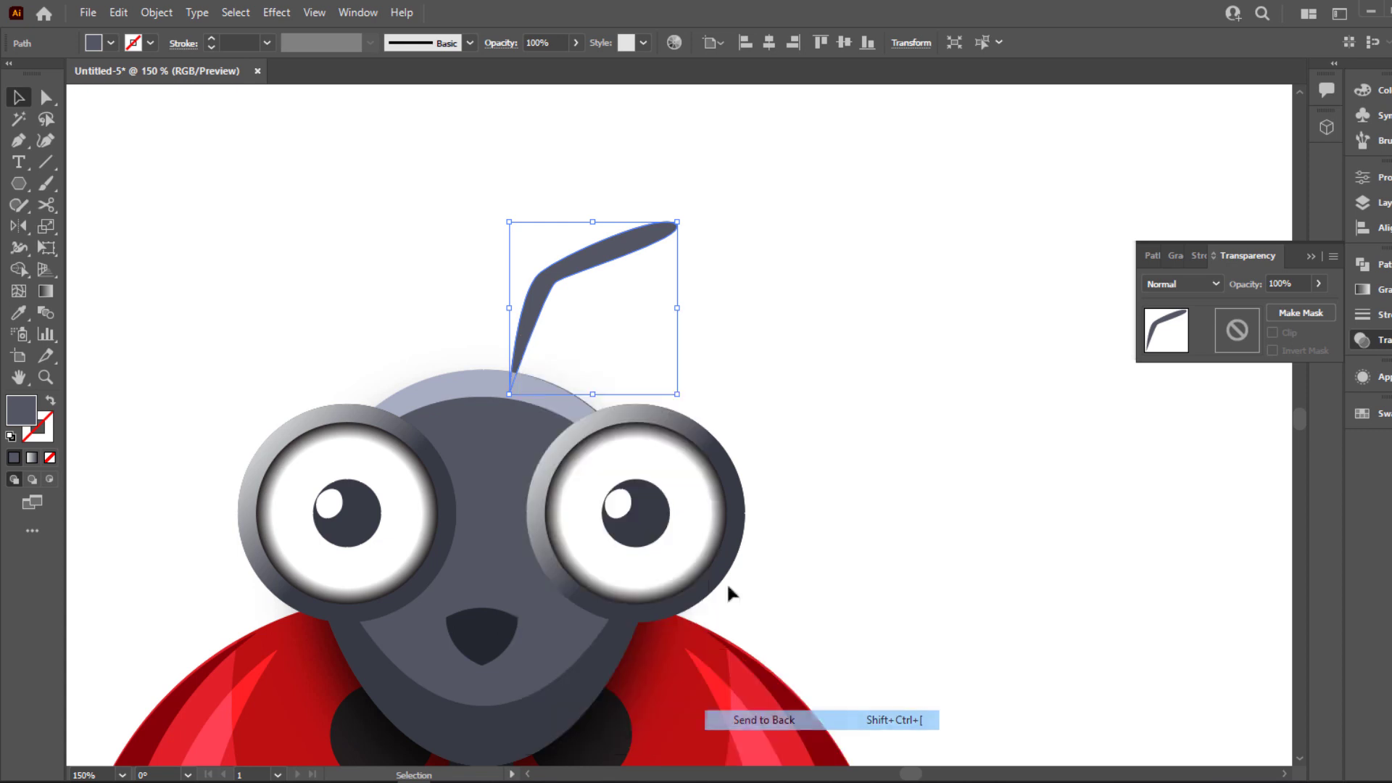
pyautogui.moveTo(538, 332); pyautogui.dragTo(548, 341)
# Create a horizontally mirrored copy of the antenna with Reflect and place it on the head's opposite side
pyautogui.rightClick(548, 342)
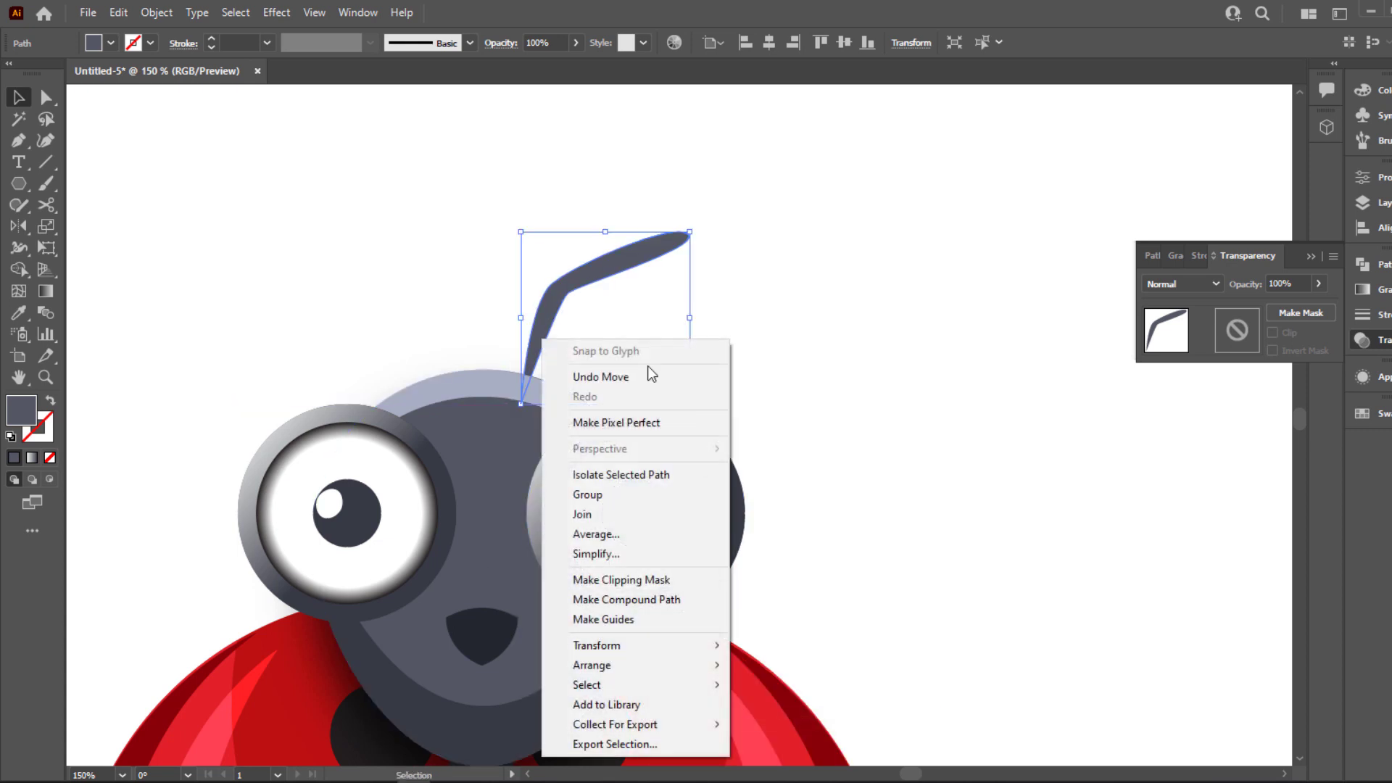
pyautogui.moveTo(652, 665)
pyautogui.click(809, 558)
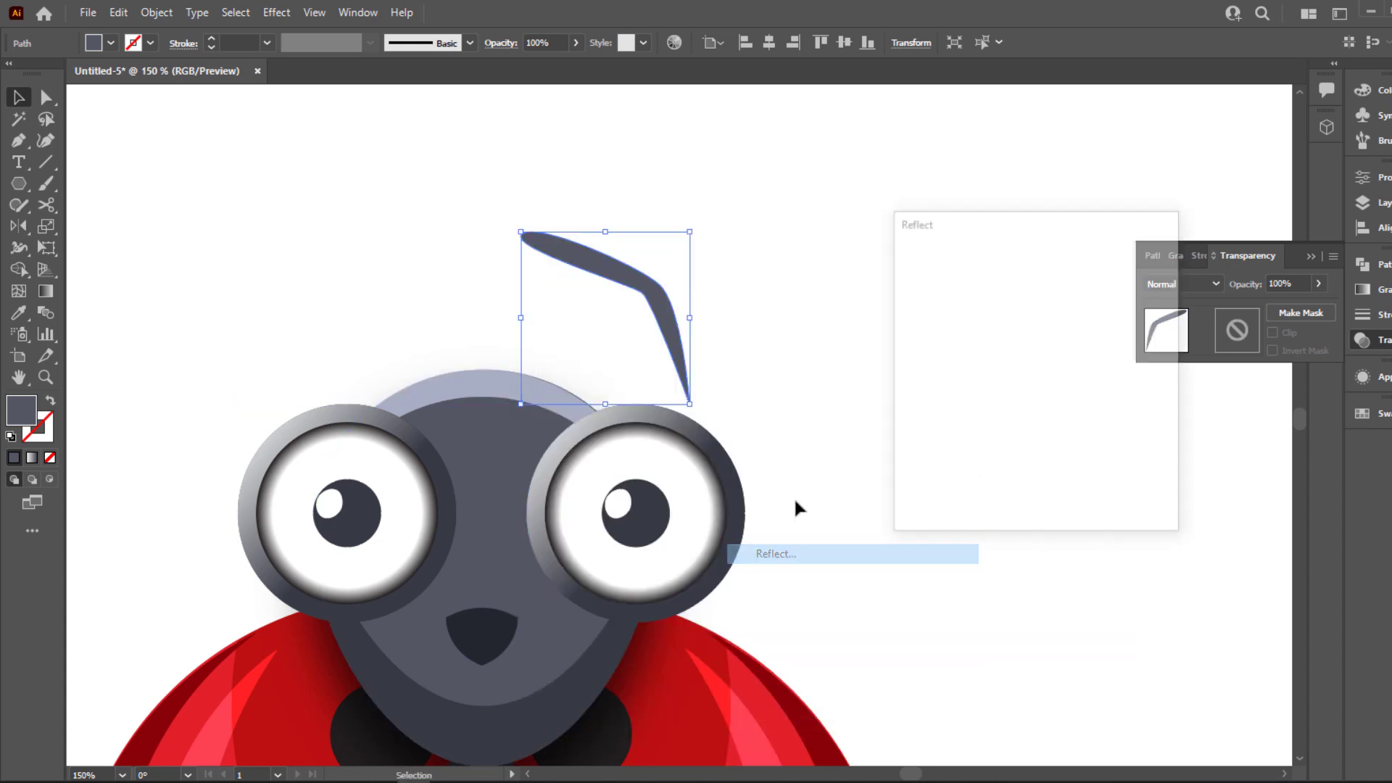
pyautogui.click(946, 497)
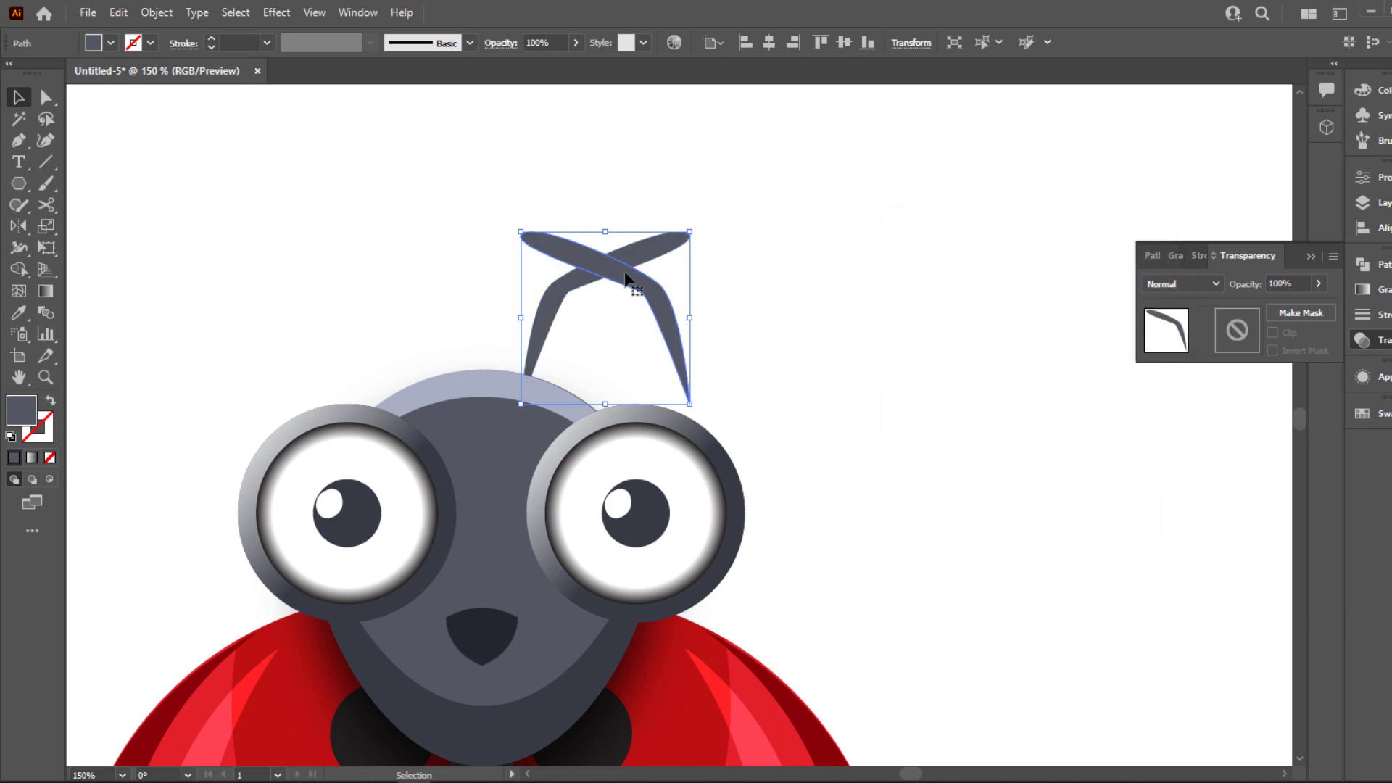
pyautogui.moveTo(624, 279); pyautogui.dragTo(391, 283)
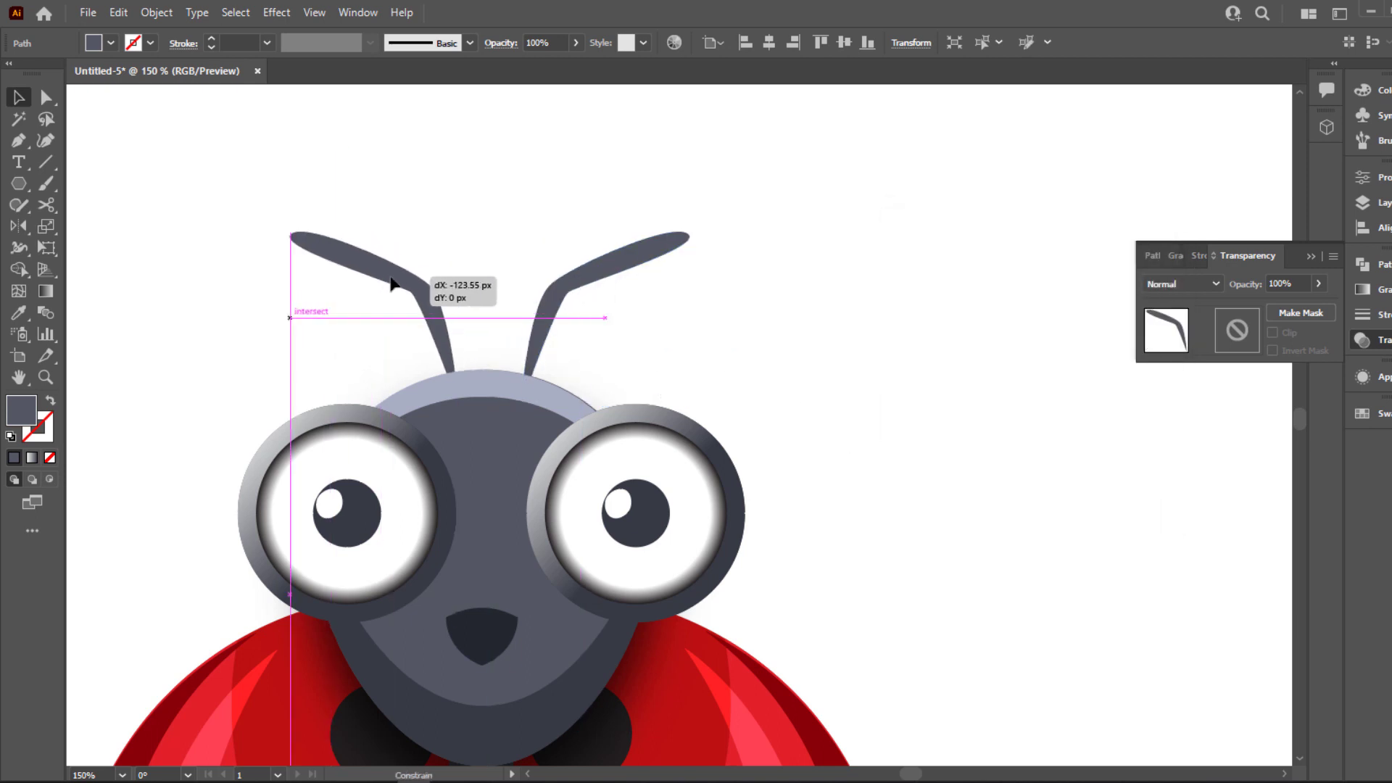
# Select both antennae and fill them with the white-to-dark-slate linear gradient
pyautogui.keyDown('shift'); pyautogui.click(560, 319); pyautogui.keyUp('shift')
pyautogui.press('v')
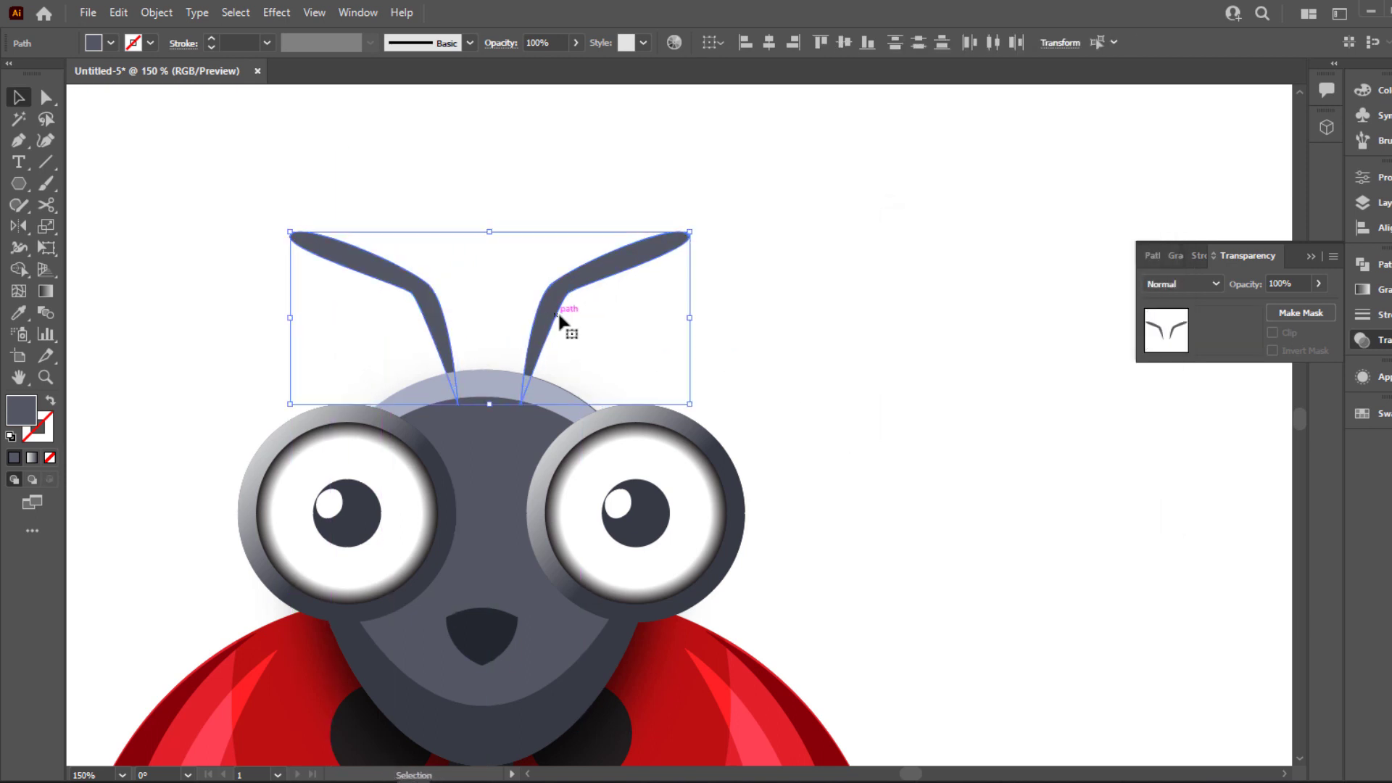
pyautogui.click(1362, 290)
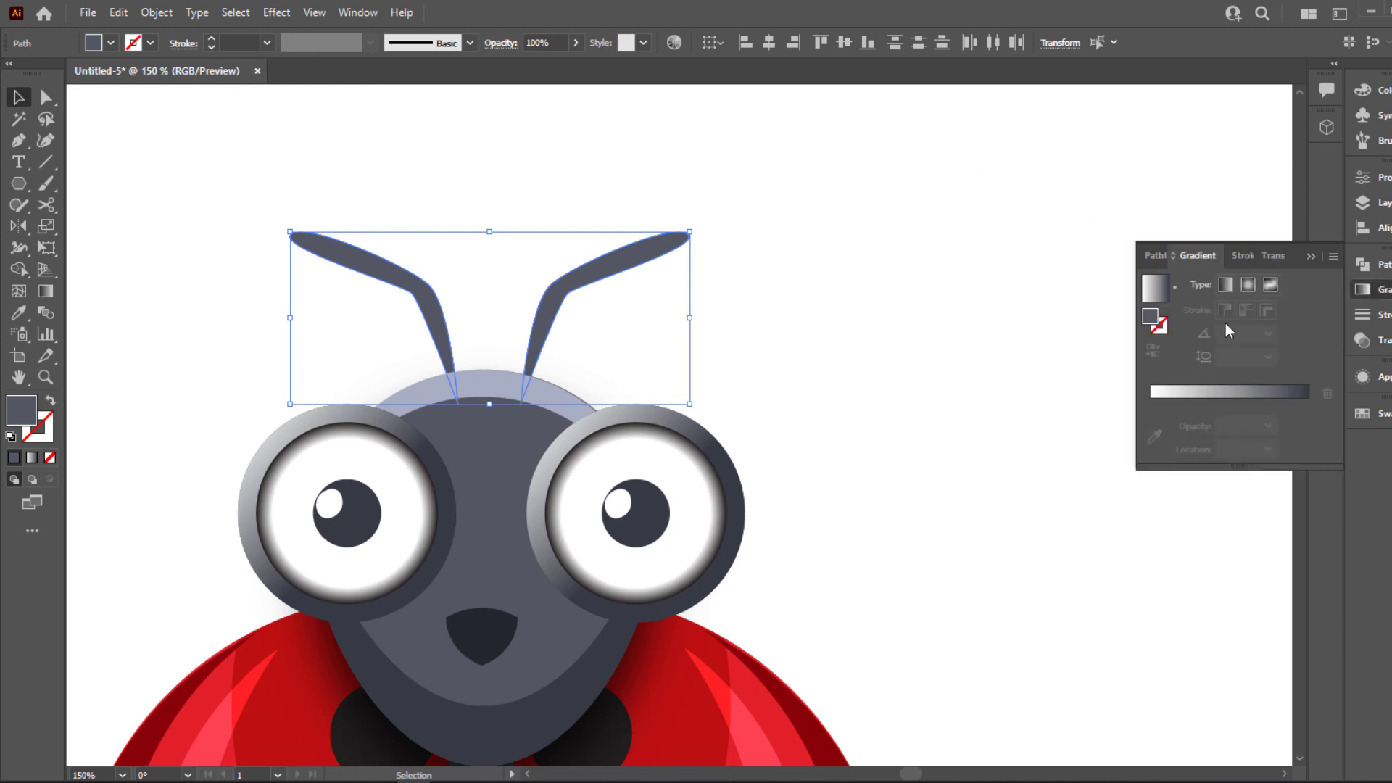
pyautogui.click(1224, 285)
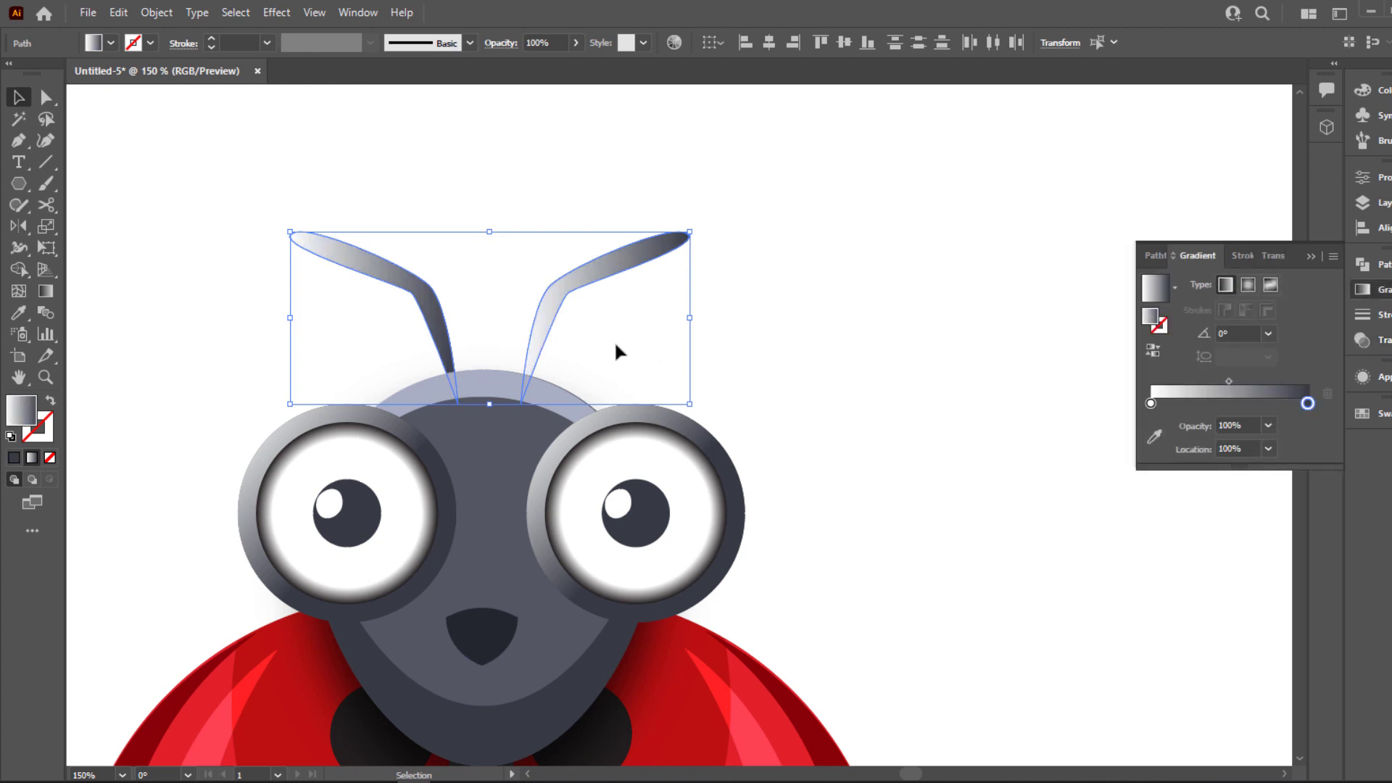
pyautogui.click(578, 206)
# Redirect both antennae's gradients to 90°, running from light at the bases to dark slate at the tips
pyautogui.click(550, 290)
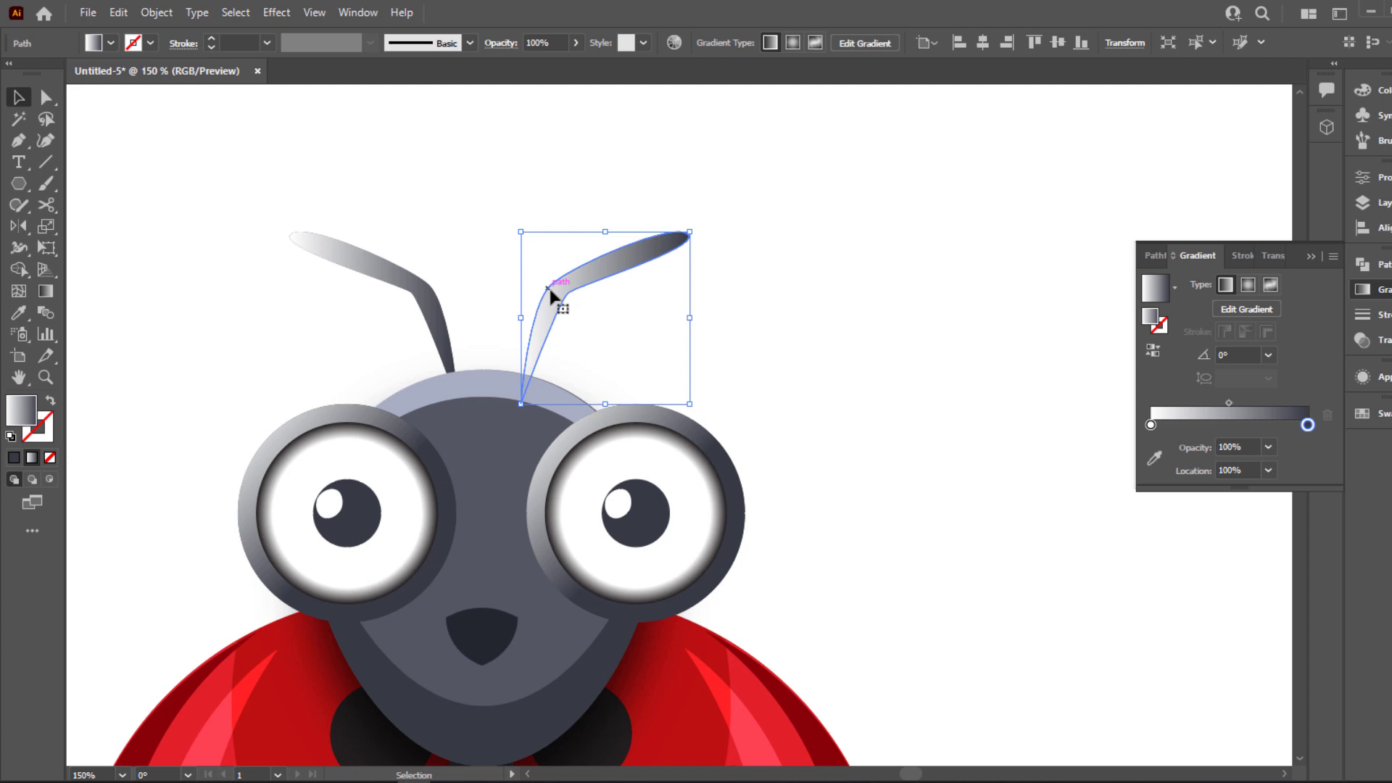
pyautogui.press('g')
pyautogui.press('v')
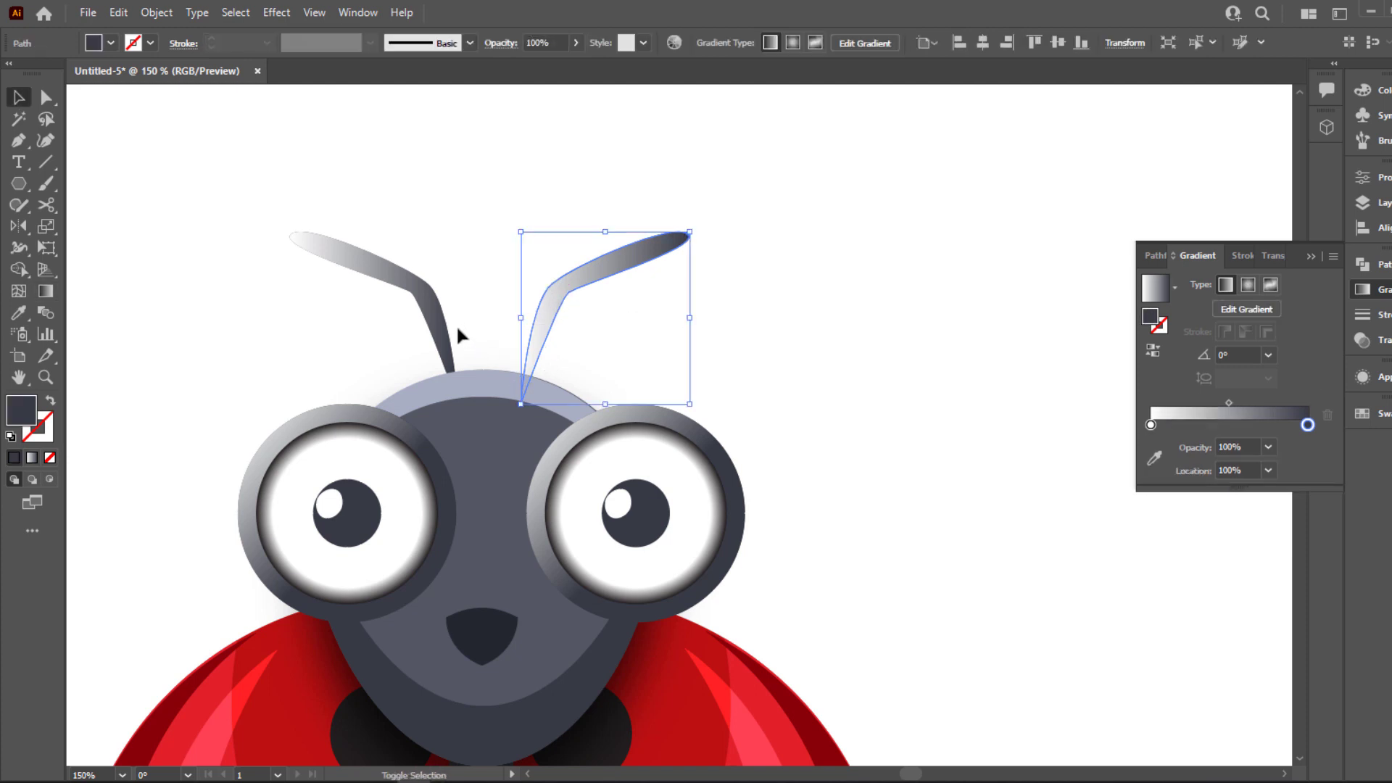
pyautogui.keyDown('shift'); pyautogui.click(443, 326); pyautogui.keyUp('shift')
pyautogui.press('g')
pyautogui.moveTo(506, 403)
pyautogui.mouseDown()
pyautogui.moveTo(521, 230)
pyautogui.moveTo(514, 266)
pyautogui.mouseUp()
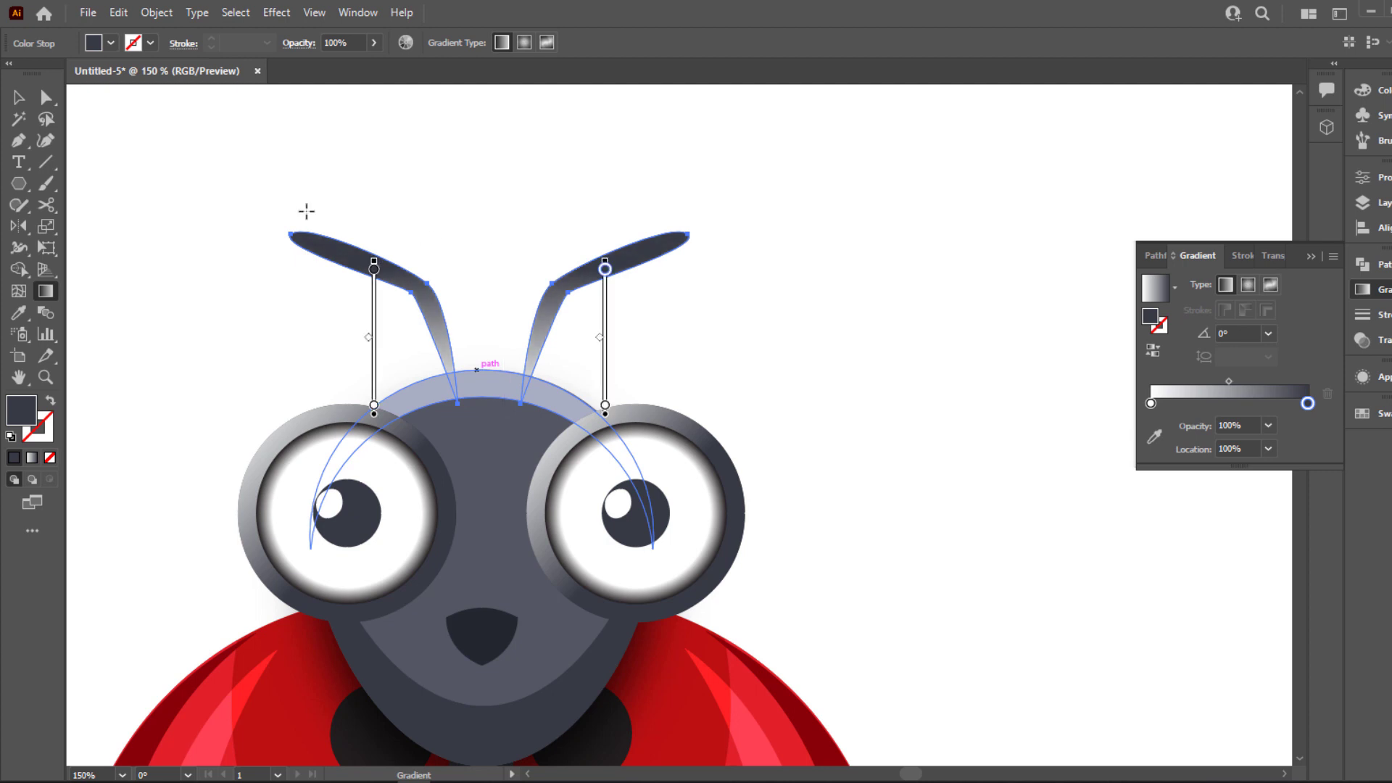
pyautogui.click(20, 97)
pyautogui.click(377, 155)
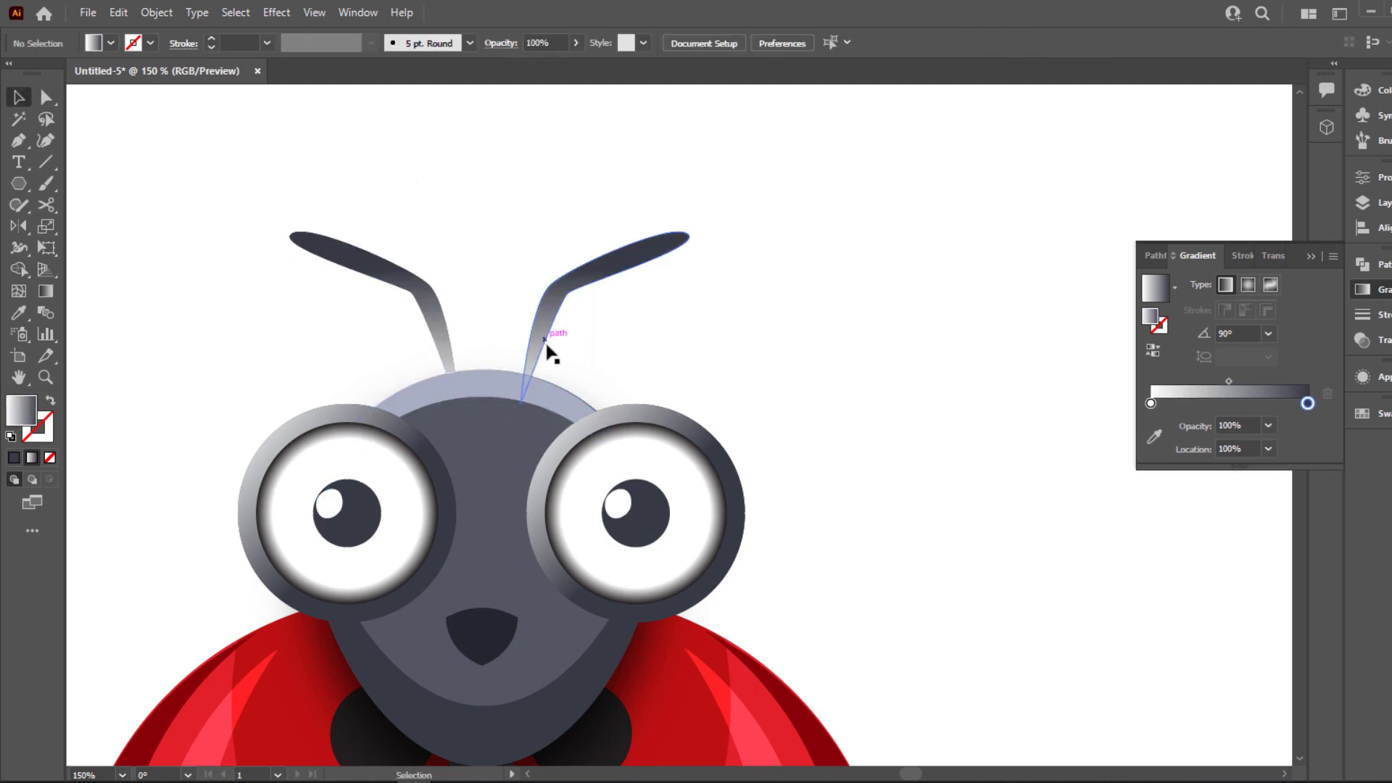
pyautogui.click(542, 390)
pyautogui.click(606, 299)
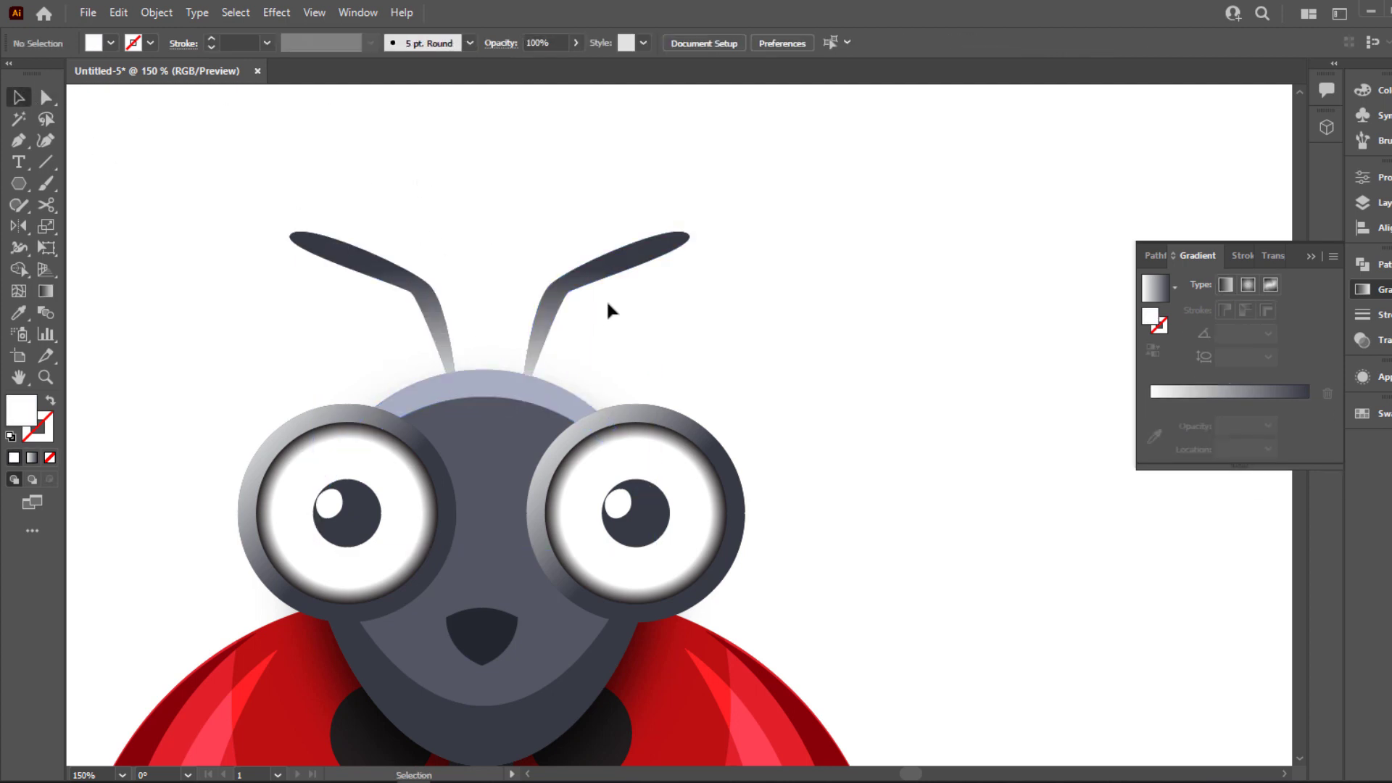
pyautogui.hotkey('ctrl', '0')
pyautogui.click(1311, 256)
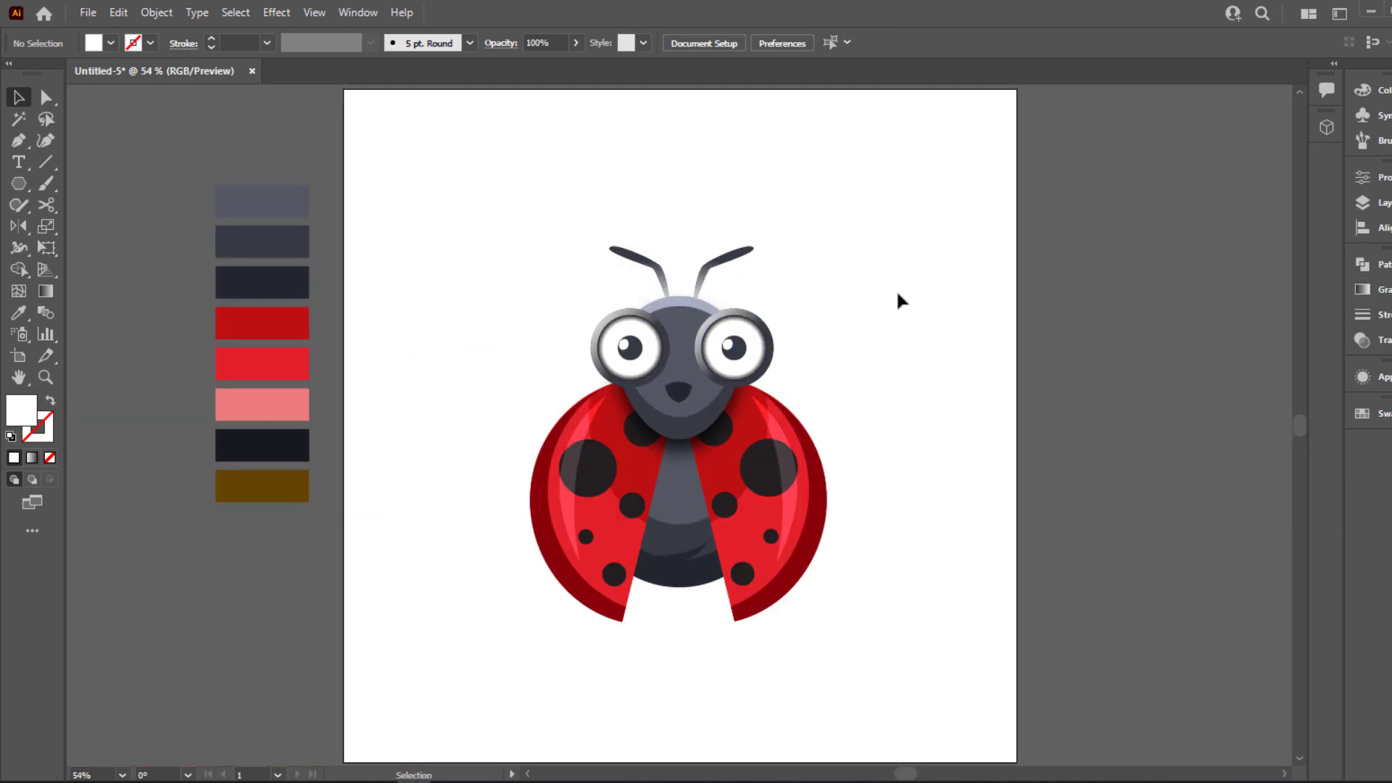
# Sample the belly's middle slate color and draw small circles with the Ellipse tool on the dark lower belly
pyautogui.scroll(4, 757, 519)
pyautogui.scroll(-2, 724, 519)
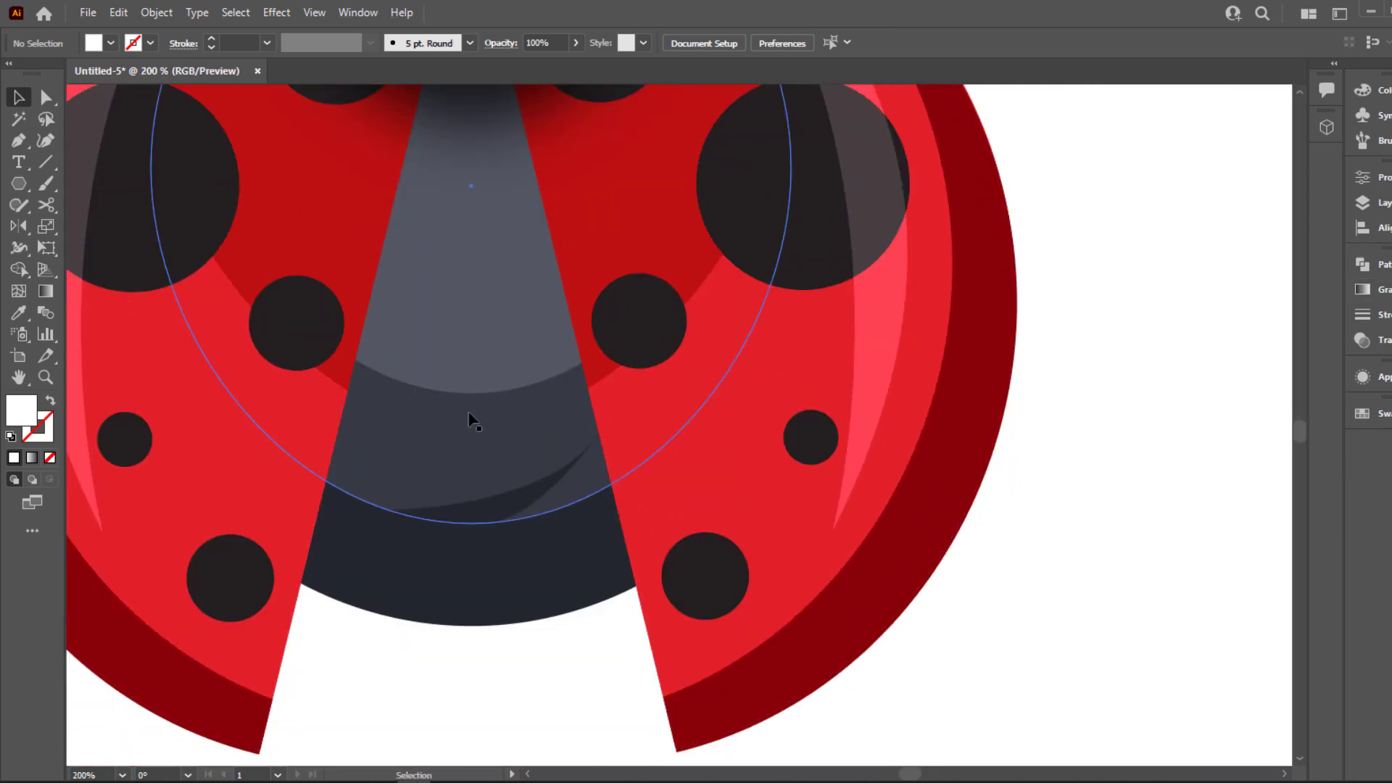
pyautogui.press('i')
pyautogui.click(543, 404)
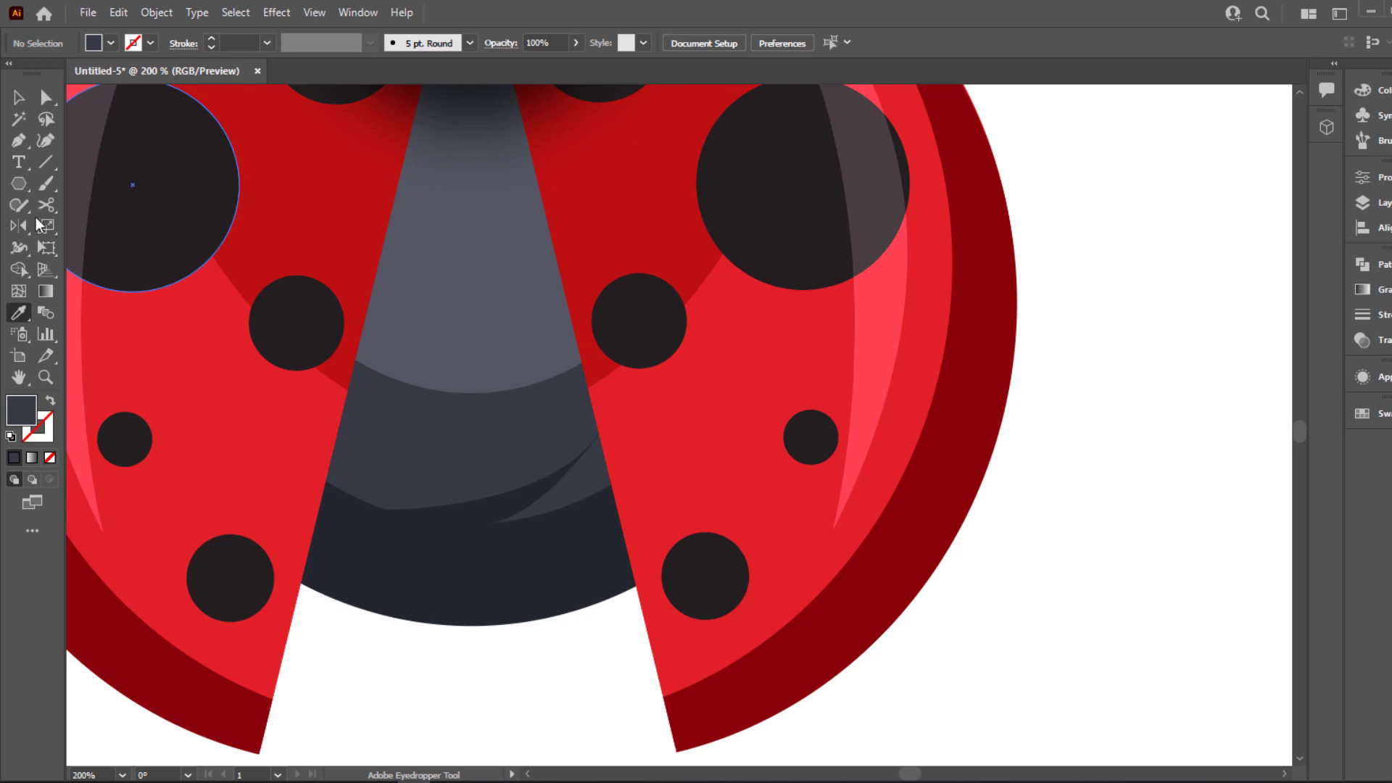
pyautogui.moveTo(19, 183); pyautogui.dragTo(77, 227)
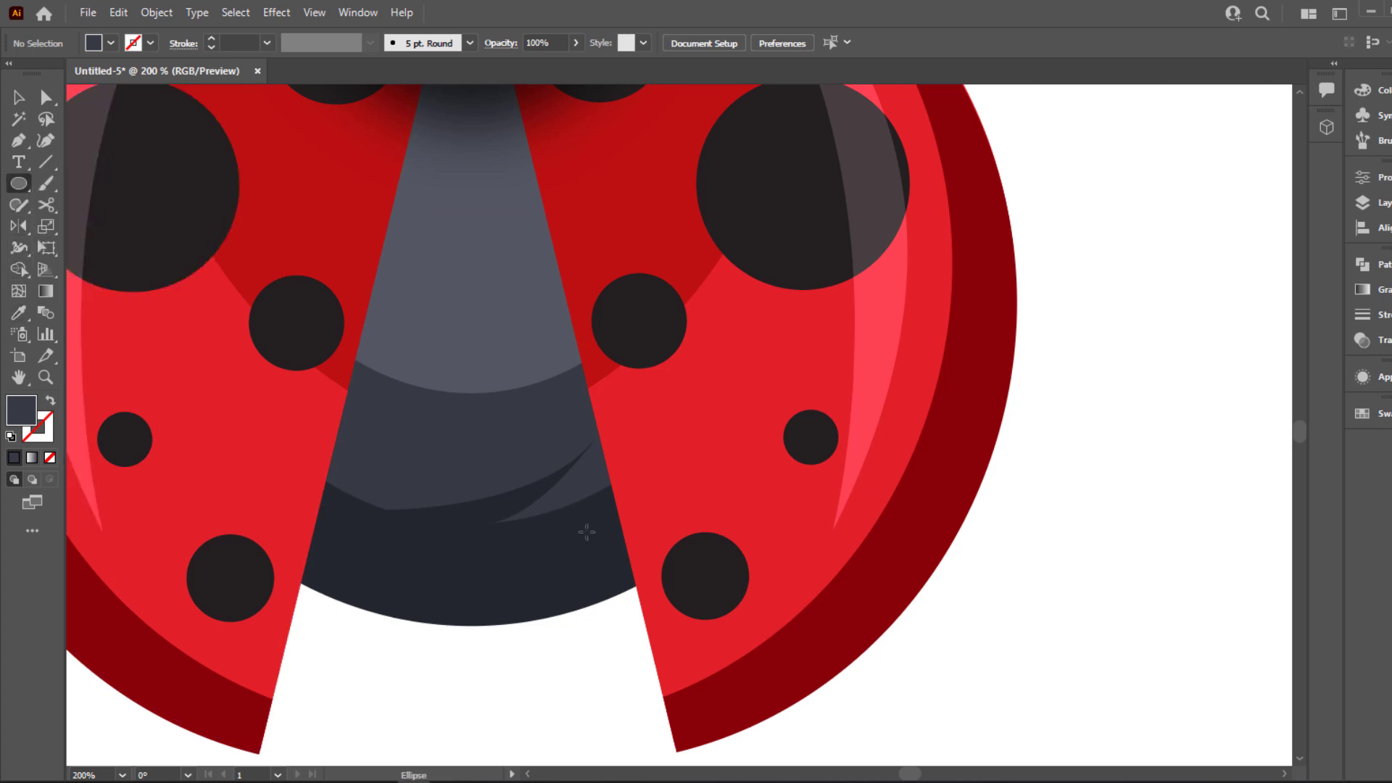
pyautogui.moveTo(596, 522)
pyautogui.mouseDown()
pyautogui.moveTo(614, 541)
pyautogui.moveTo(594, 537)
pyautogui.moveTo(562, 622)
pyautogui.moveTo(538, 609)
pyautogui.moveTo(591, 571)
pyautogui.moveTo(624, 574)
pyautogui.moveTo(574, 554)
pyautogui.moveTo(508, 615)
pyautogui.moveTo(545, 651)
pyautogui.mouseUp()
# Arrange the small slate circles into a loose cluster on the dark lower belly beside the right wing
pyautogui.press('v')
pyautogui.click(534, 538)
pyautogui.click(599, 527)
pyautogui.click(568, 637)
pyautogui.scroll(2, 577, 590)
pyautogui.click(624, 580)
pyautogui.click(545, 651)
pyautogui.moveTo(509, 607); pyautogui.dragTo(626, 550)
pyautogui.click(609, 635)
pyautogui.hotkey('ctrl', '0')
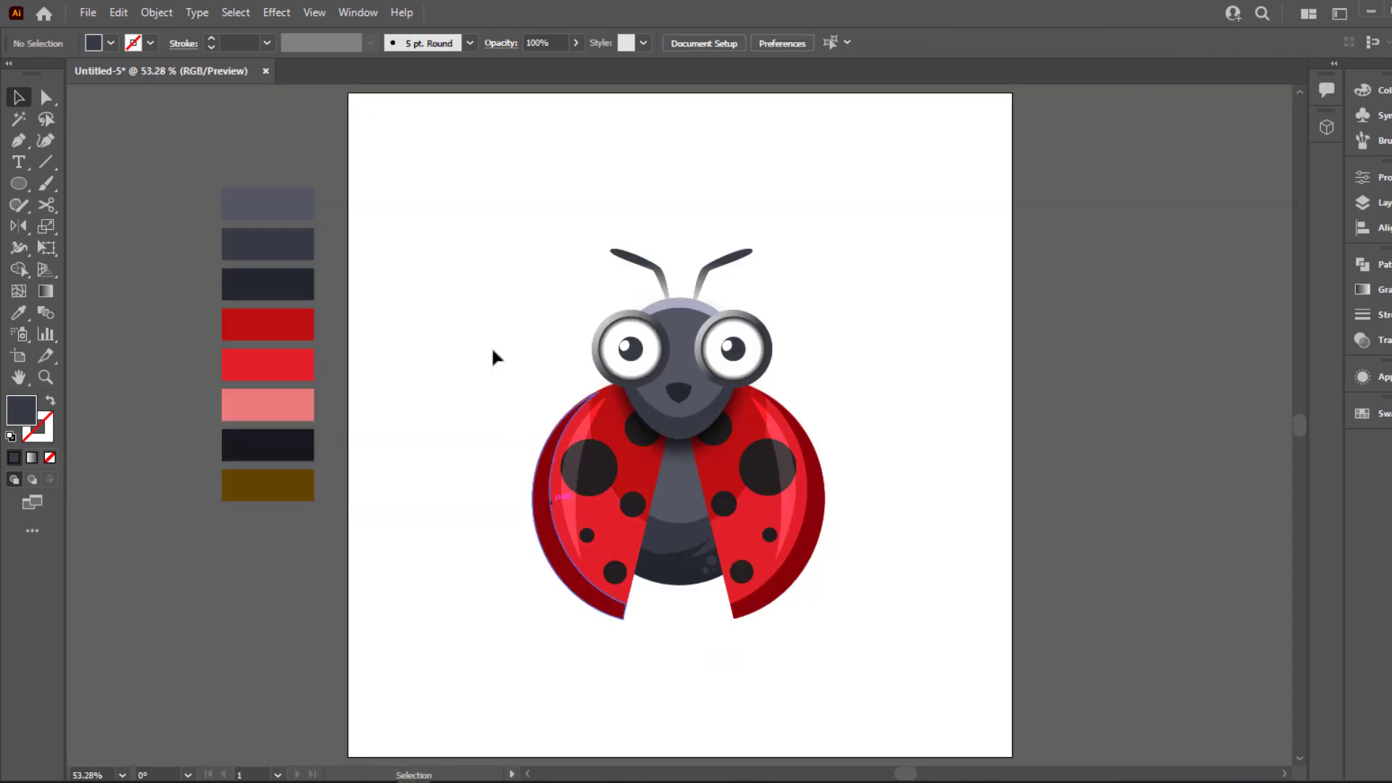
# Group all the ladybug's artwork and move it slightly upward on the artboard
pyautogui.moveTo(407, 198); pyautogui.dragTo(895, 667)
pyautogui.hotkey('ctrl', 'g')
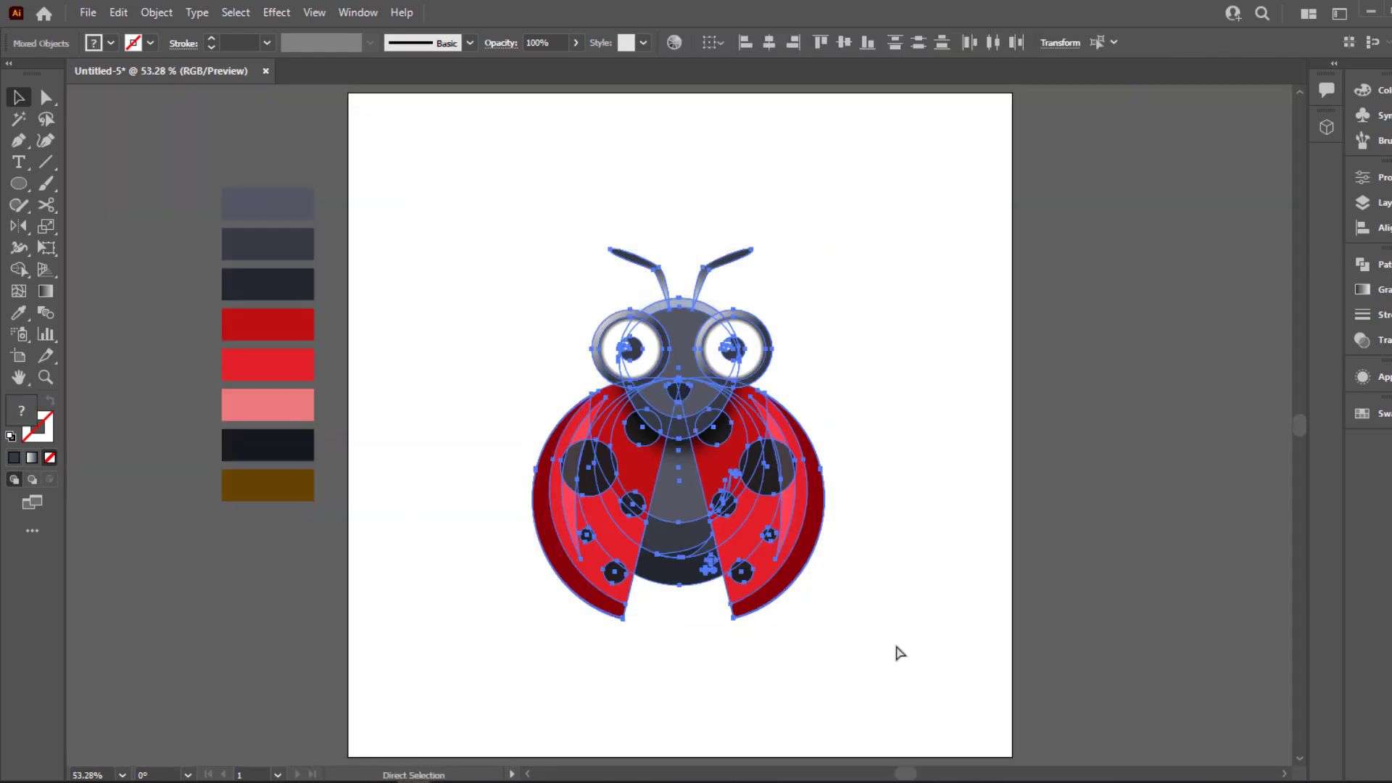
pyautogui.click(921, 594)
pyautogui.moveTo(778, 562); pyautogui.dragTo(776, 554)
pyautogui.click(976, 534)
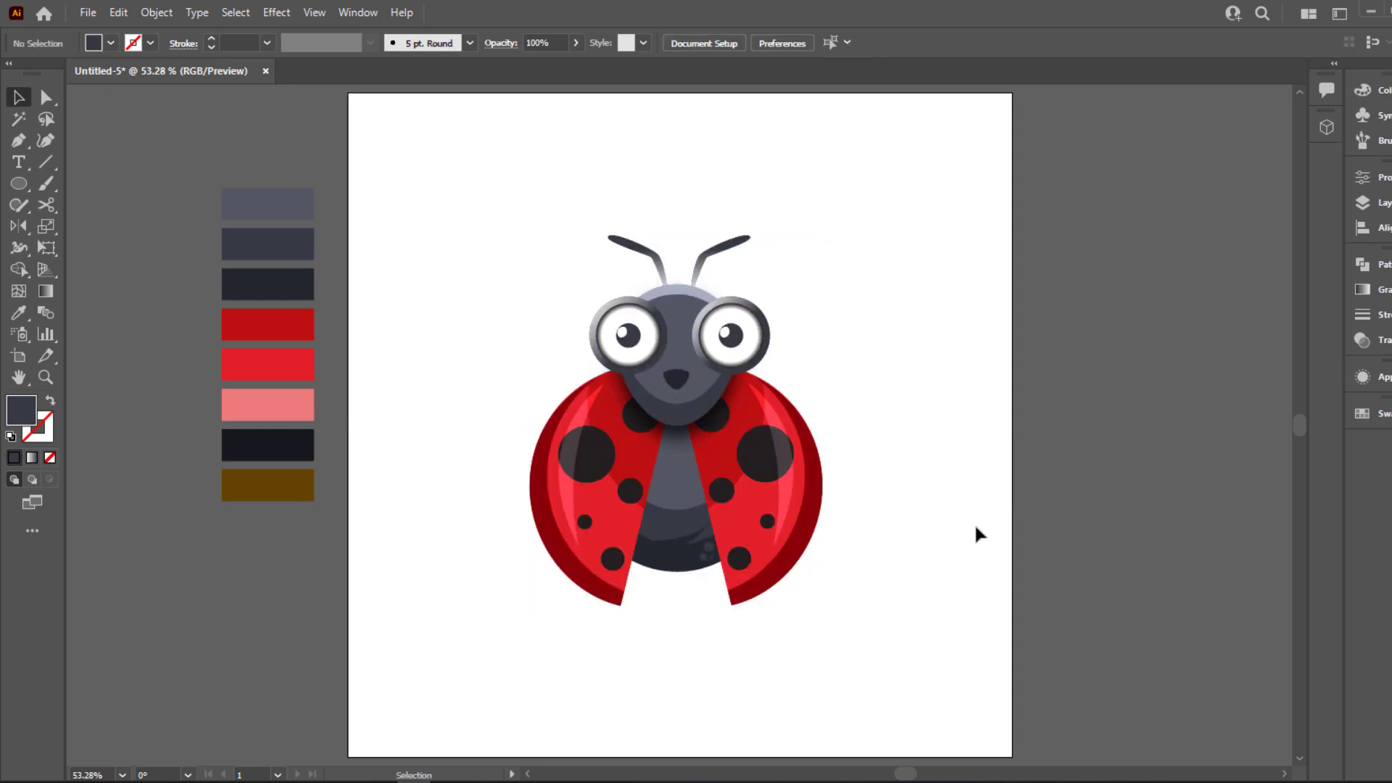